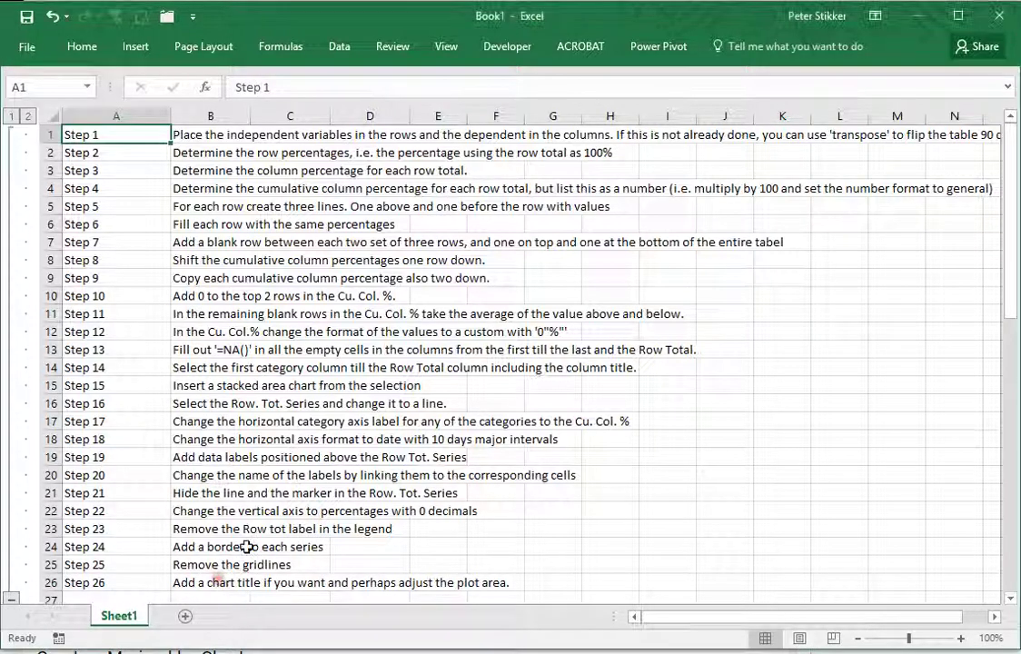
Paste a transposed copy of the survey table A29:D34 starting at cell A36, so the cities become rows
scroll(249, 408, down, 5)
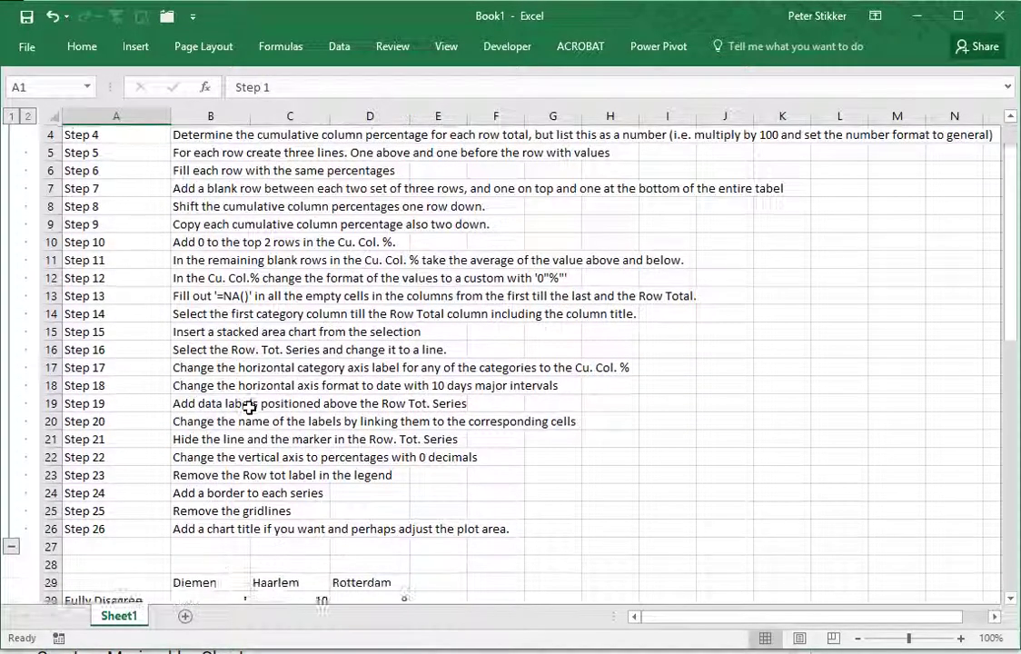
scroll(248, 408, up, 5)
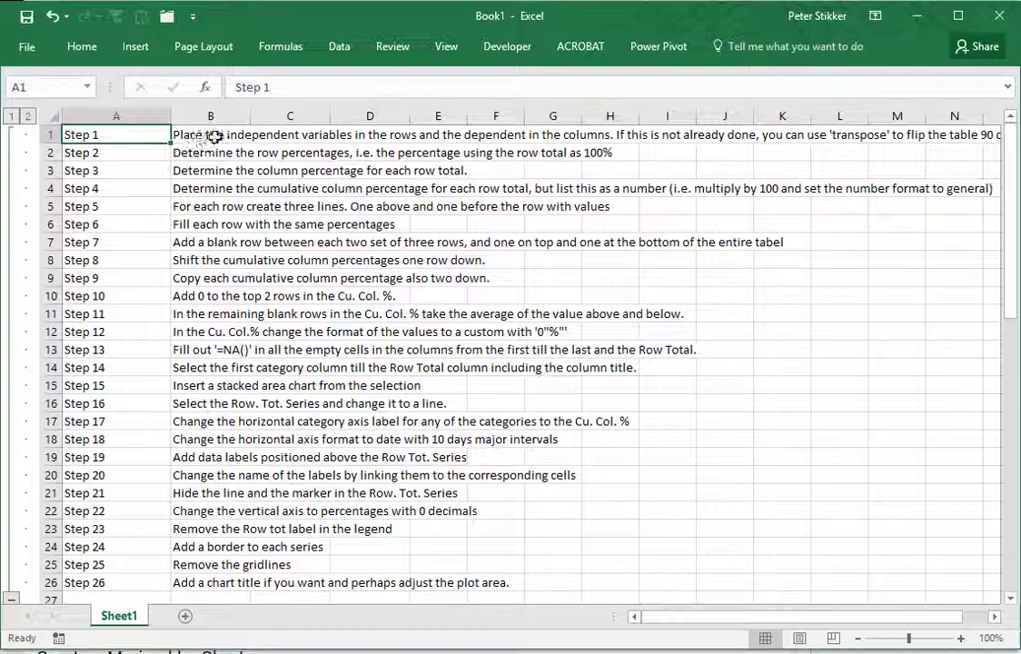
scroll(195, 309, down, 5)
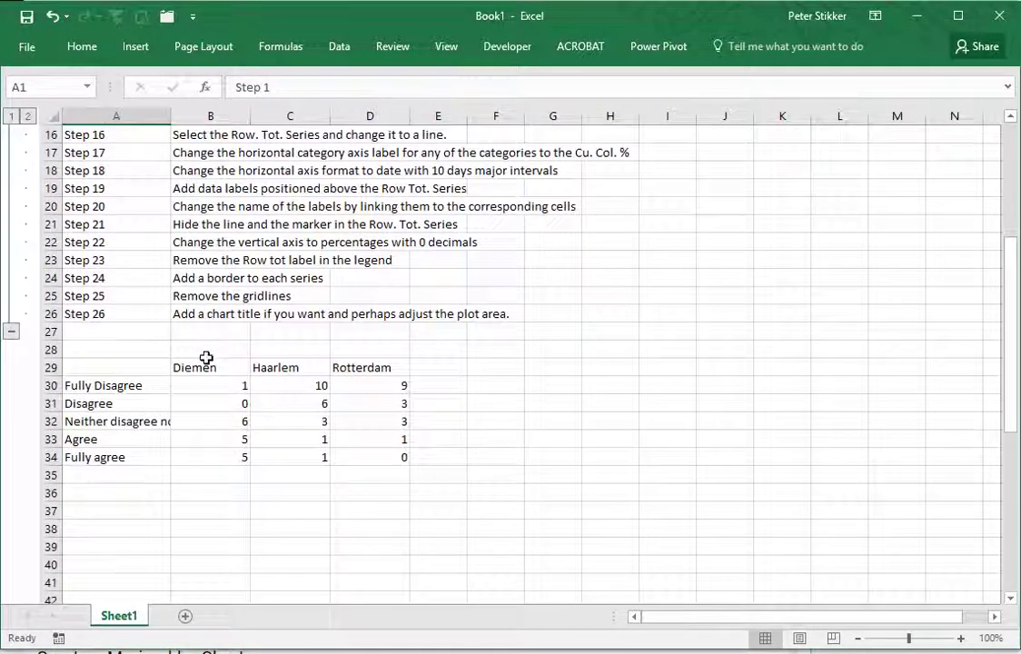
drag(201, 369, 400, 369)
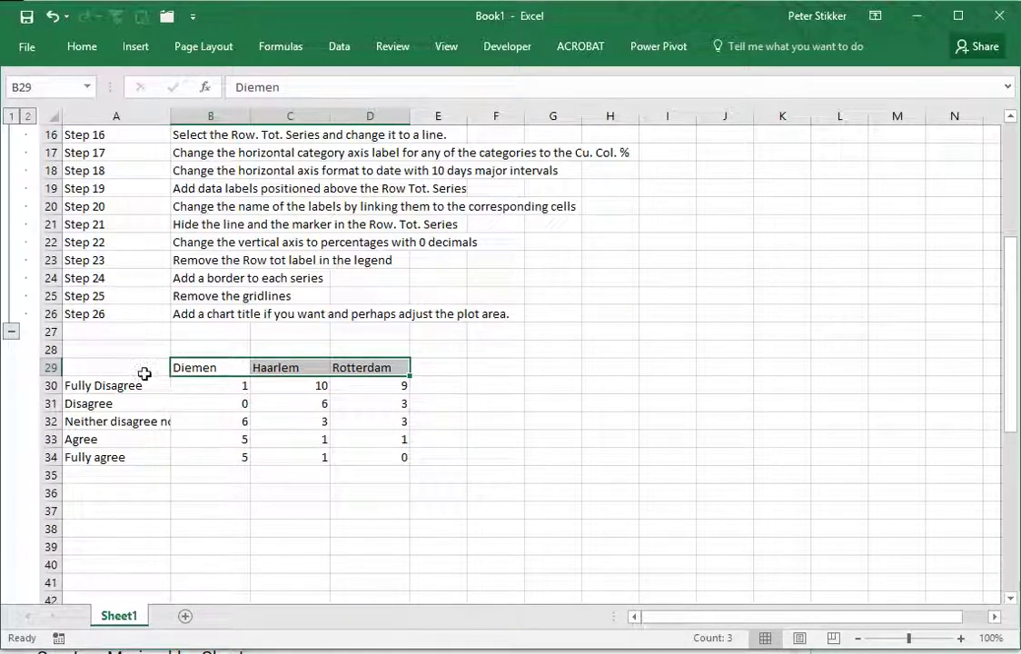
drag(144, 373, 359, 462)
key(ctrl+c)
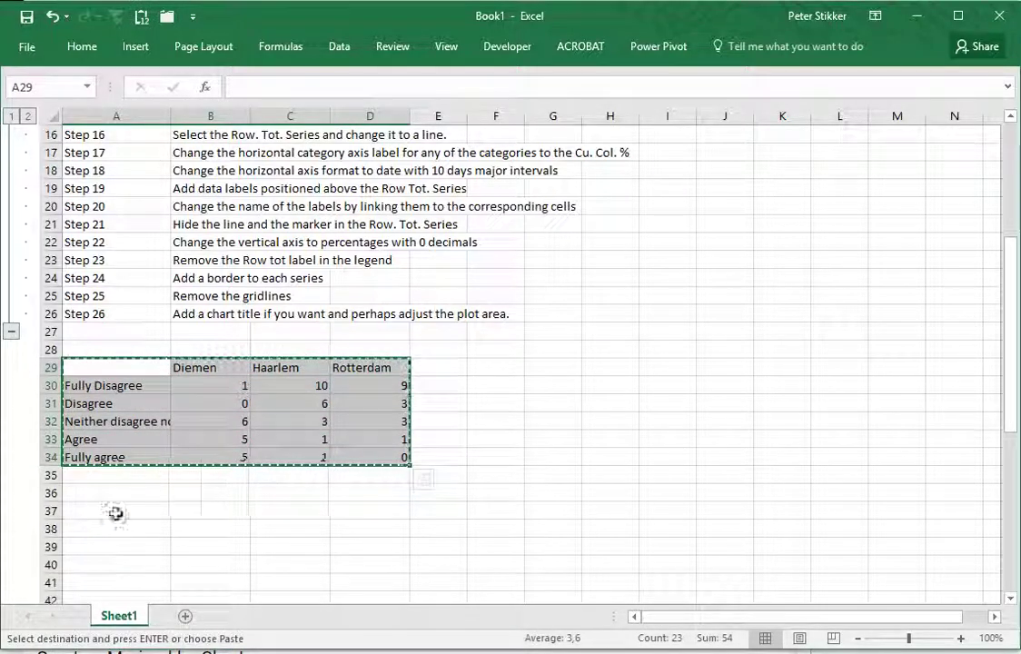
click(116, 494)
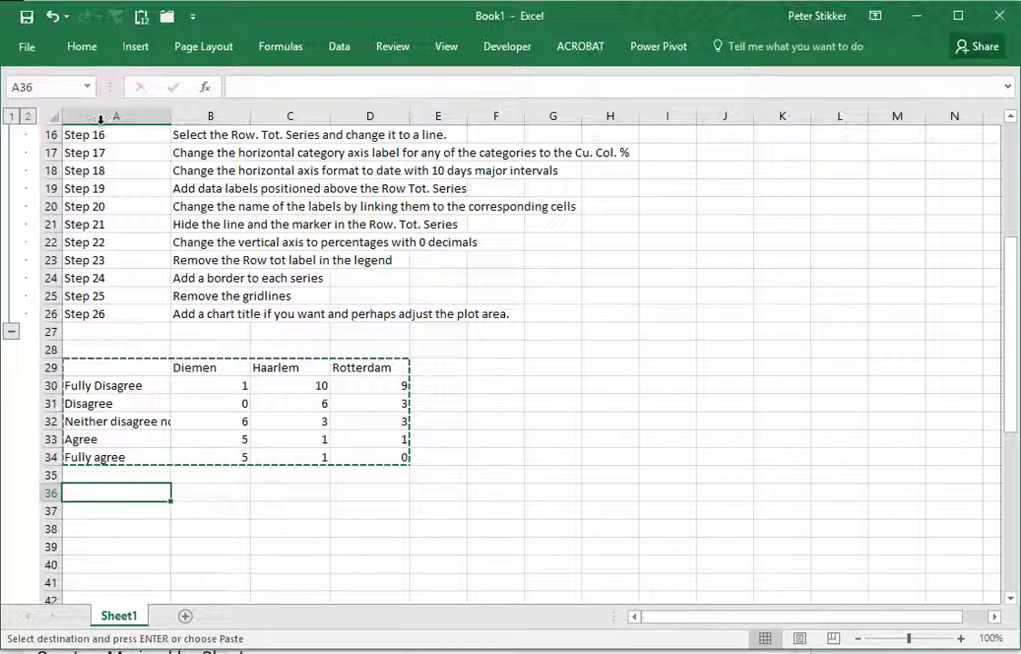
click(83, 50)
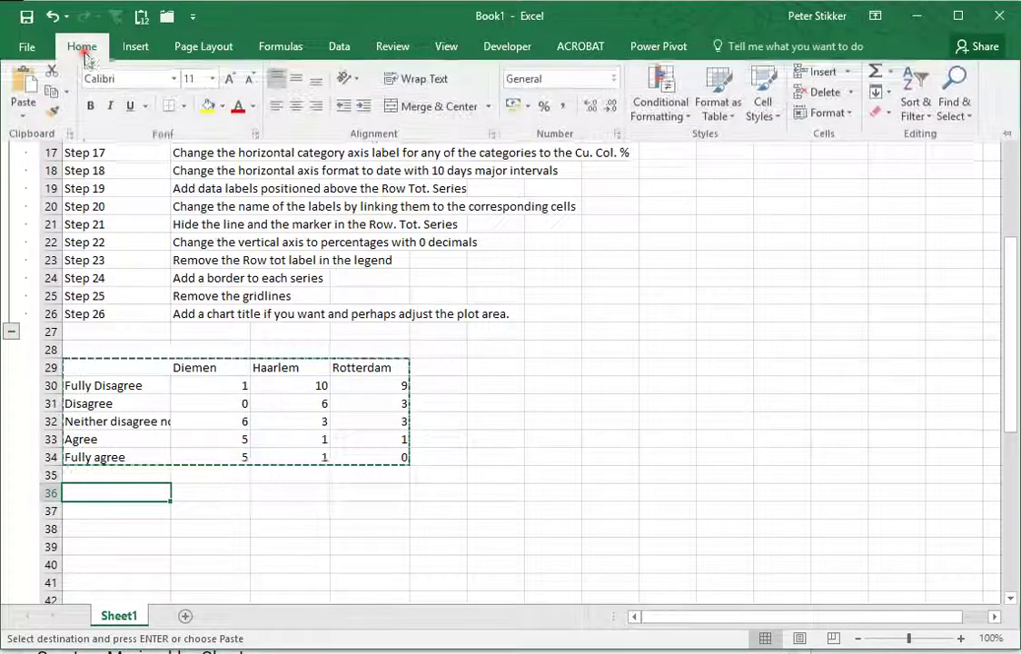
click(24, 118)
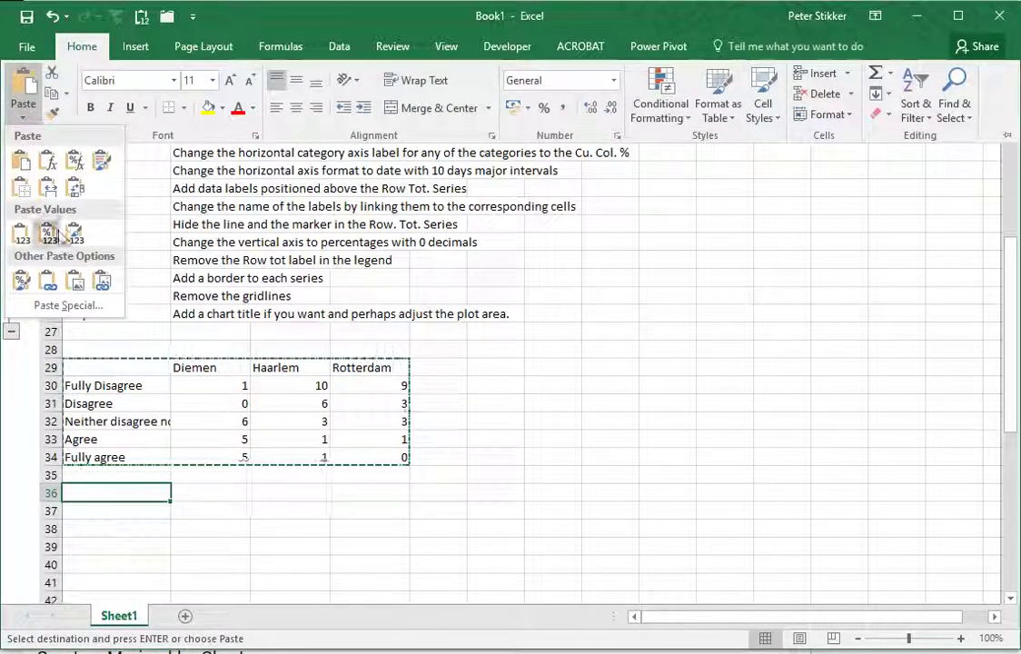
click(77, 194)
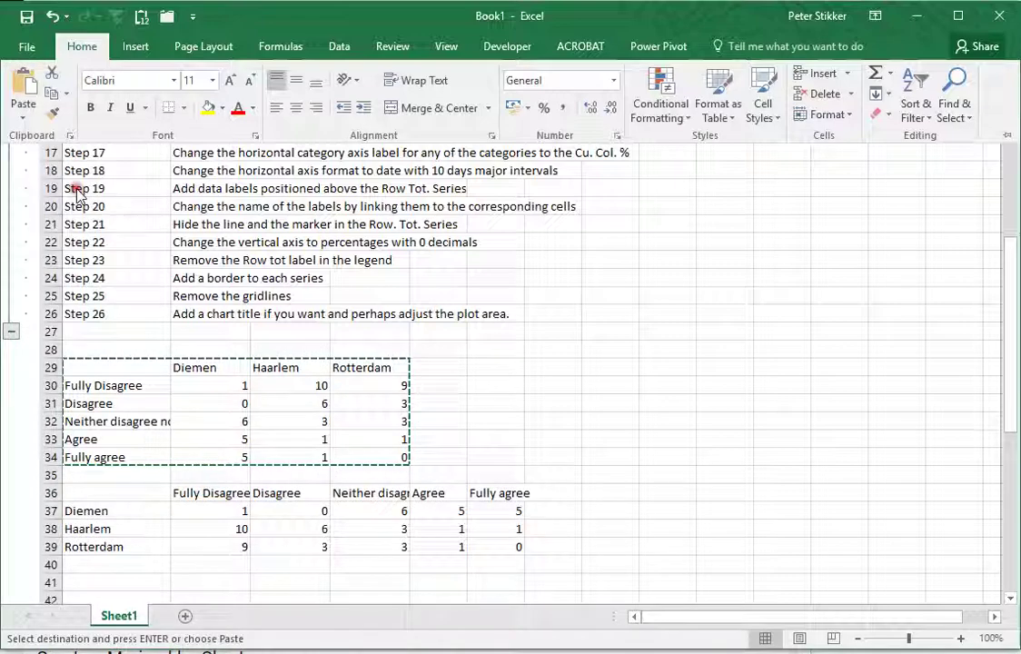
click(144, 498)
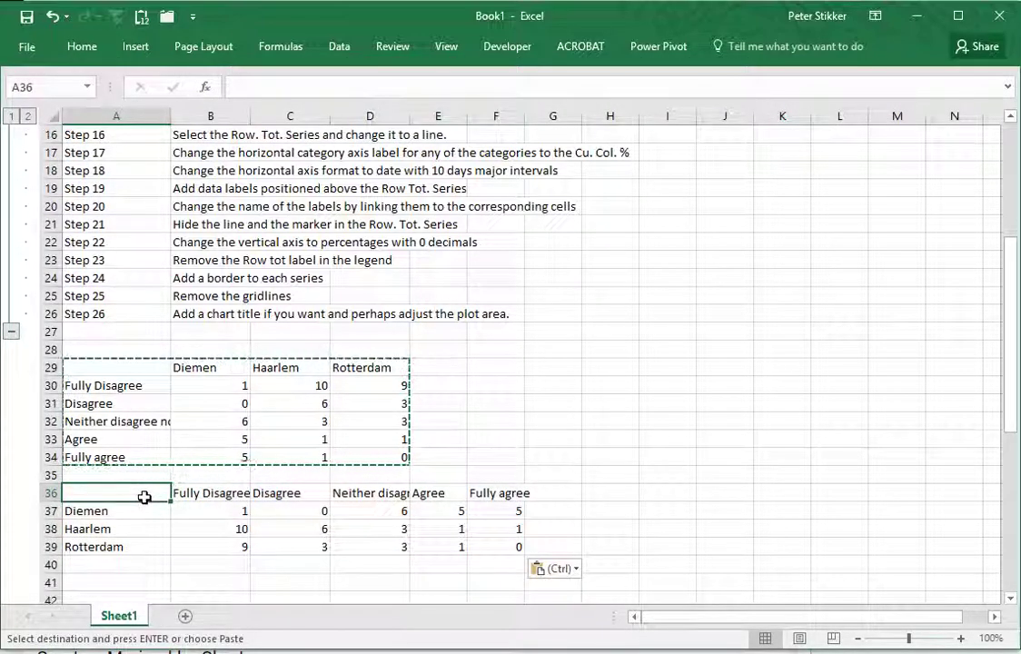
Add a "Row total" header in G36 and sum Diemen's values B37:F37 in G37
scroll(144, 499, up, 5)
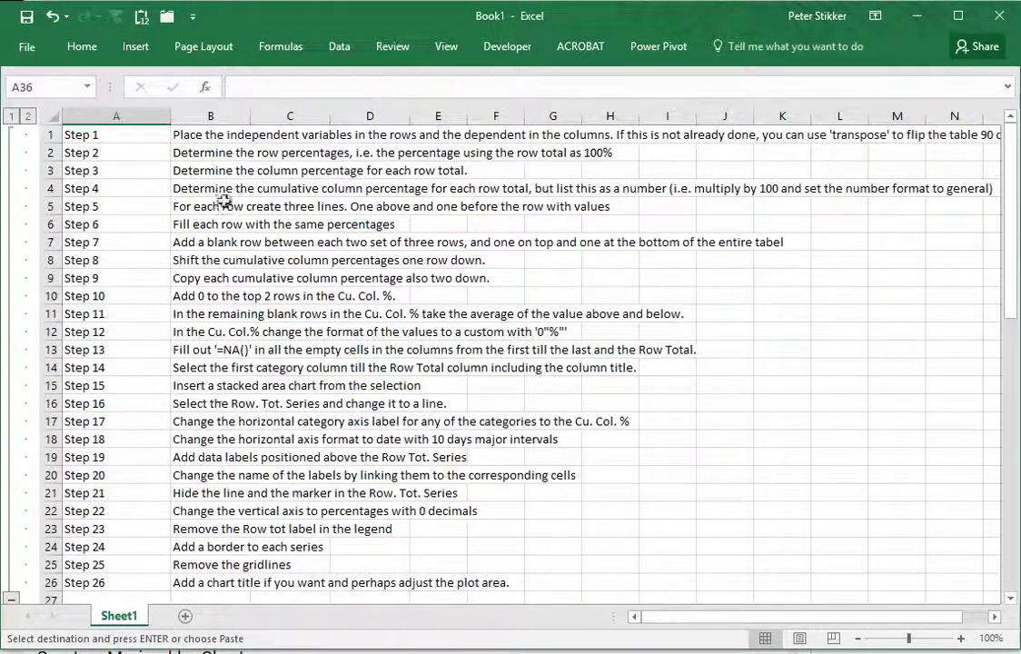
click(212, 155)
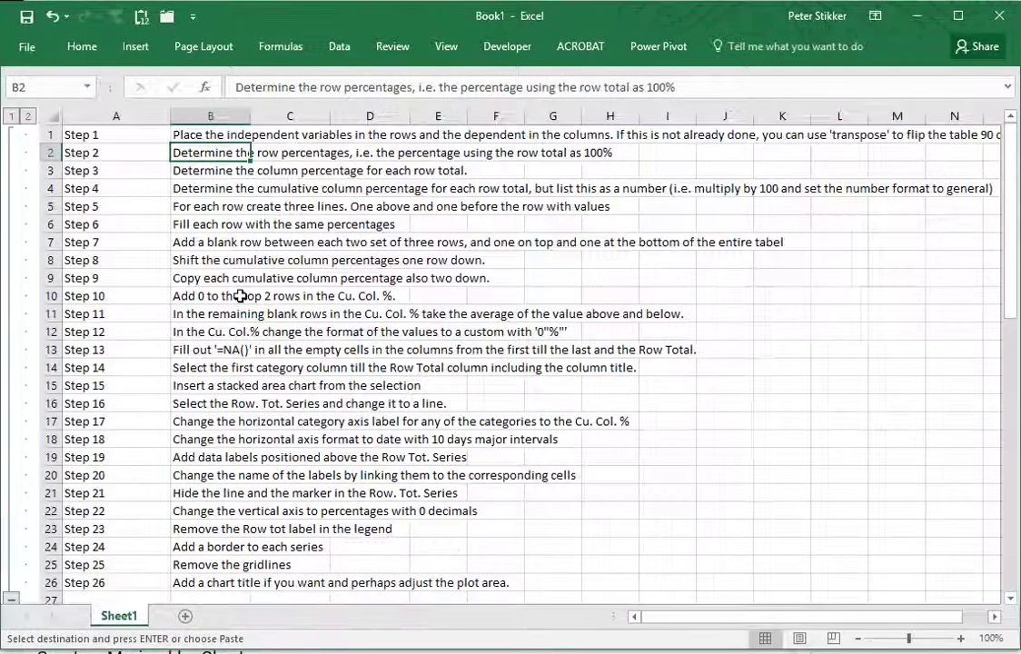
scroll(239, 296, down, 6)
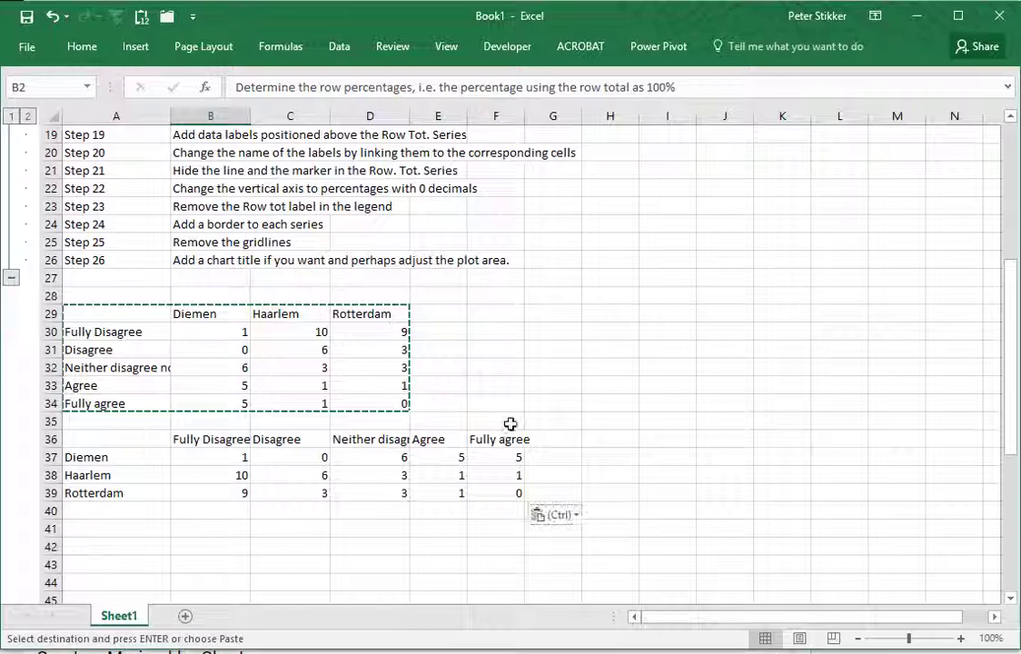
click(556, 440)
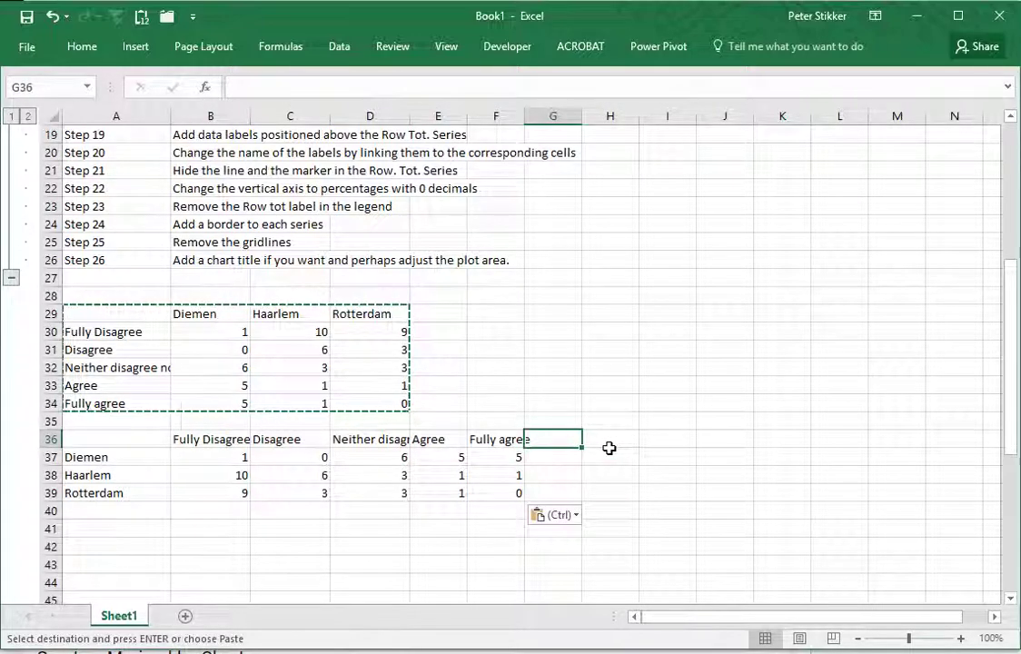
text(Row)
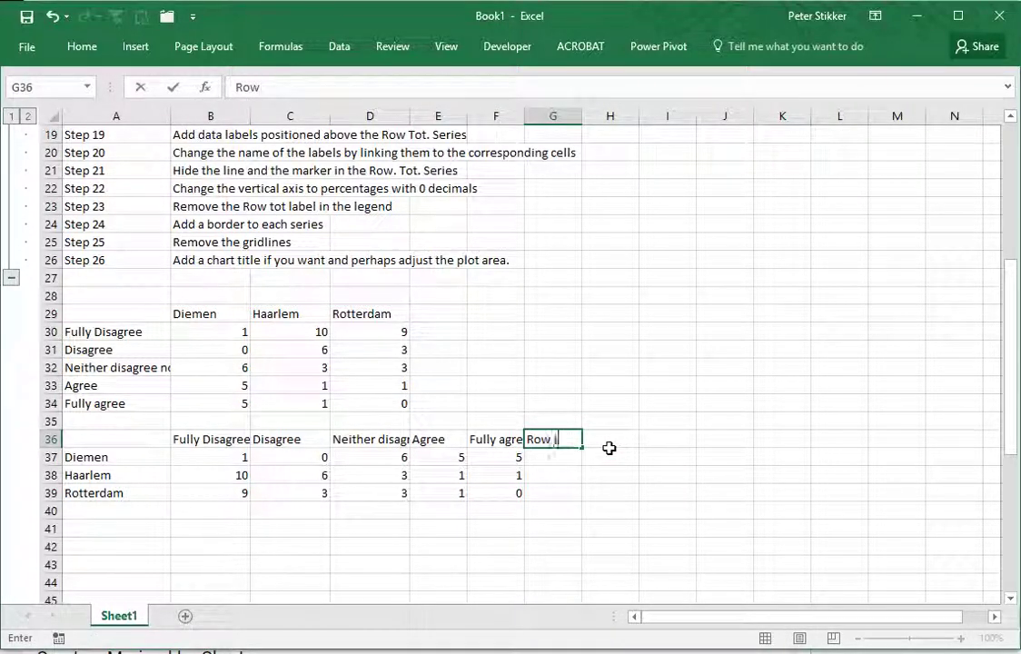
text( total)
key(Return)
key(alt+equal)
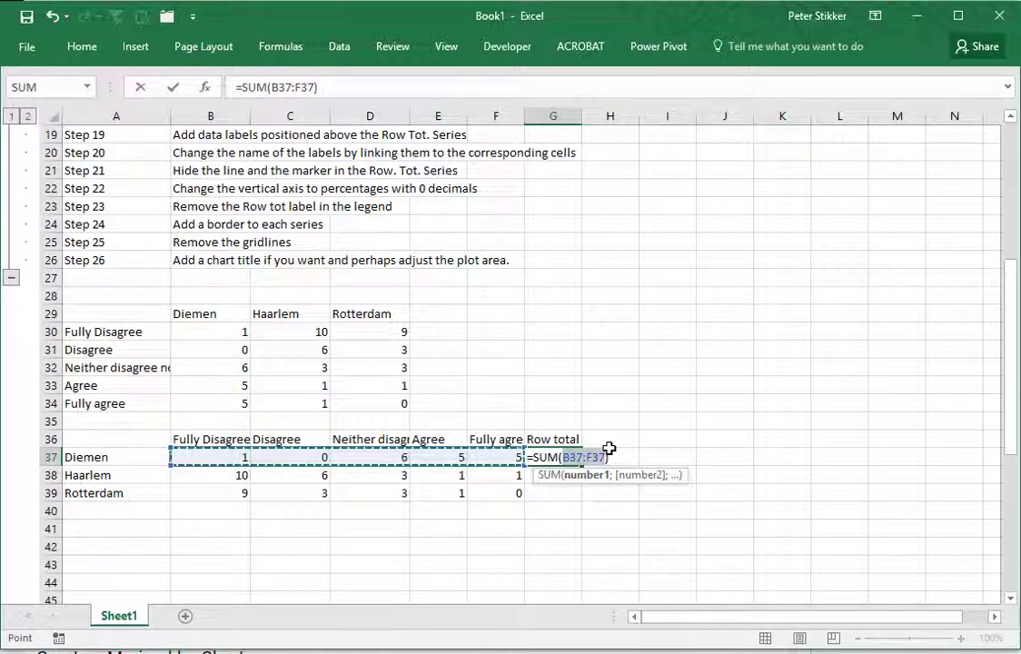
key(Return)
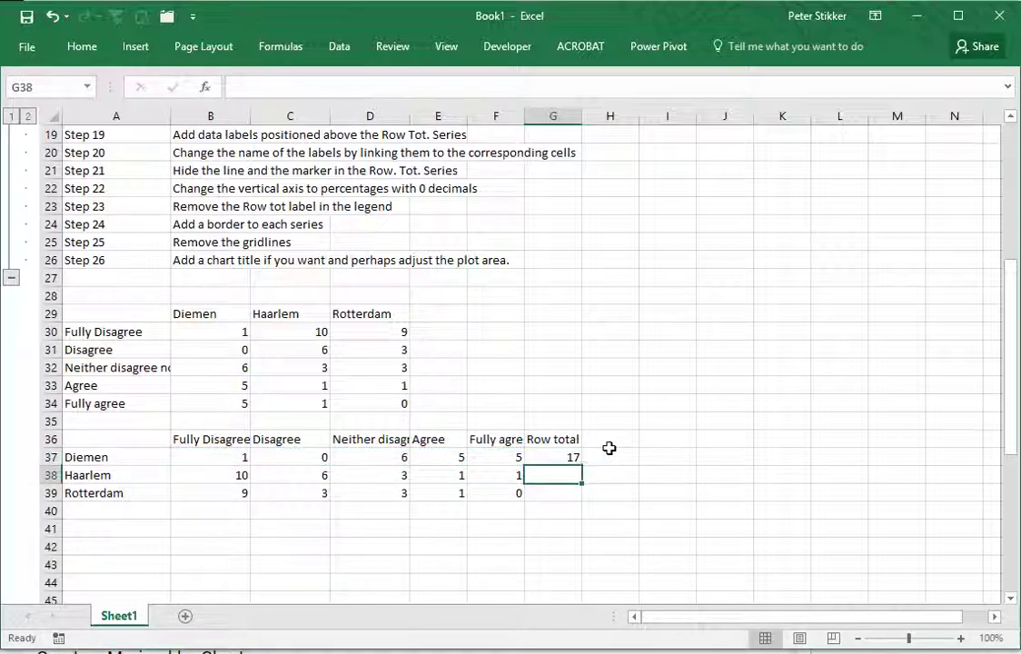
Copy the Diemen row total formula down to G38 and G39 for Haarlem and Rotterdam
key(Up)
key(ctrl+c)
key(Down)
key(ctrl+v)
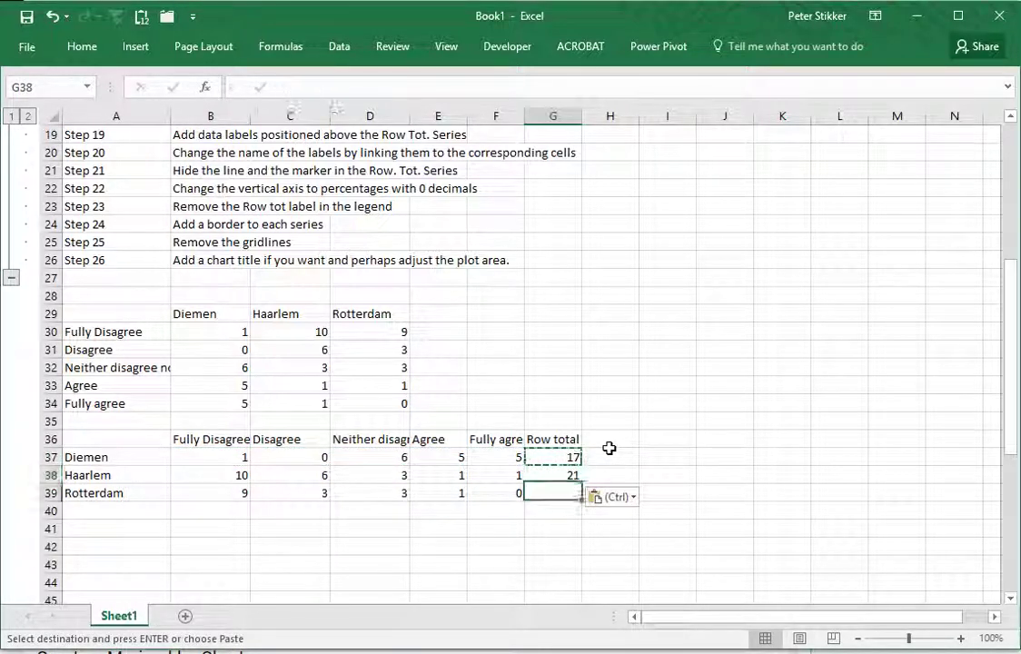
key(Down)
key(ctrl+v)
Duplicate the transposed table A36:F39, without the totals column, starting at cell A41
key(Down)
key(Left)
key(Up)
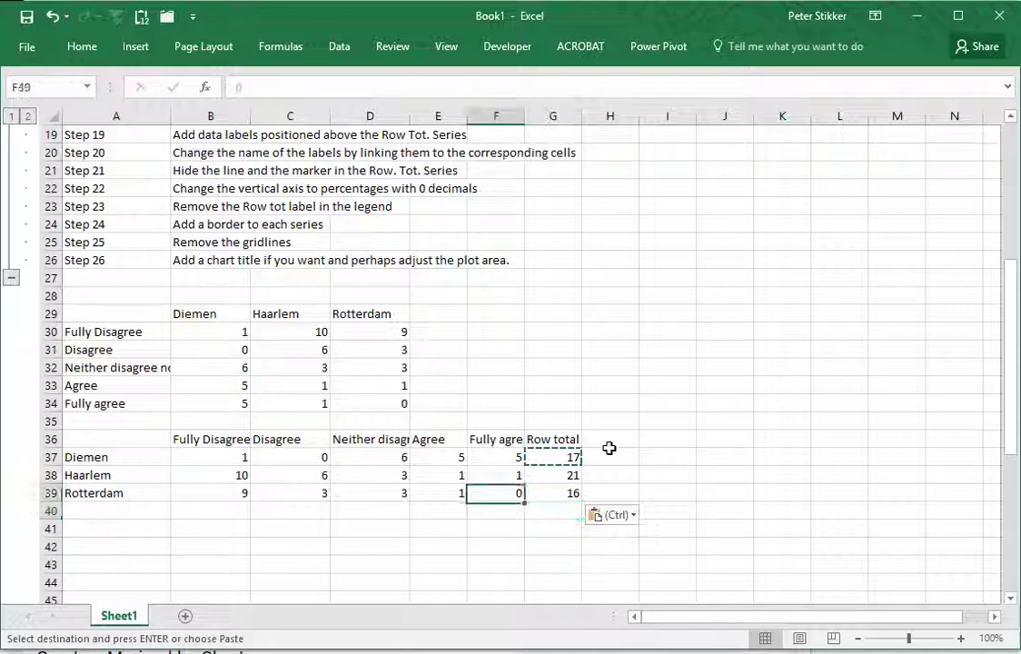
key(Up)
key(Up)
key(Up)
key(shift+Left)
key(shift+Left)
key(shift+Left)
key(shift+Left)
key(shift+Left)
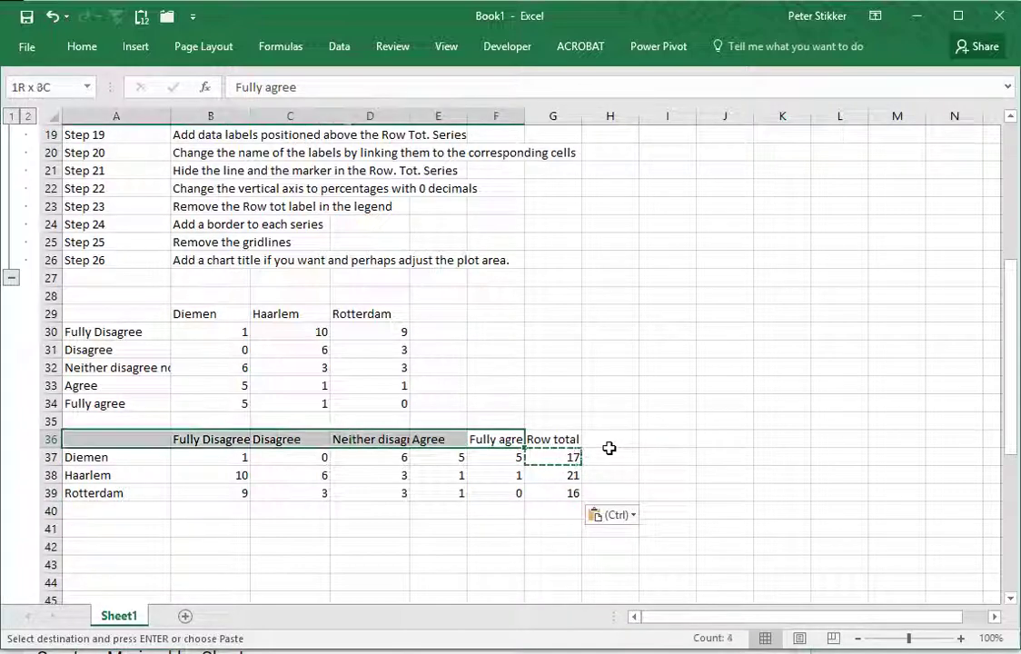
key(shift+Down)
key(shift+Down)
key(shift+Down)
key(ctrl+c)
key(Down)
key(Down)
key(Down)
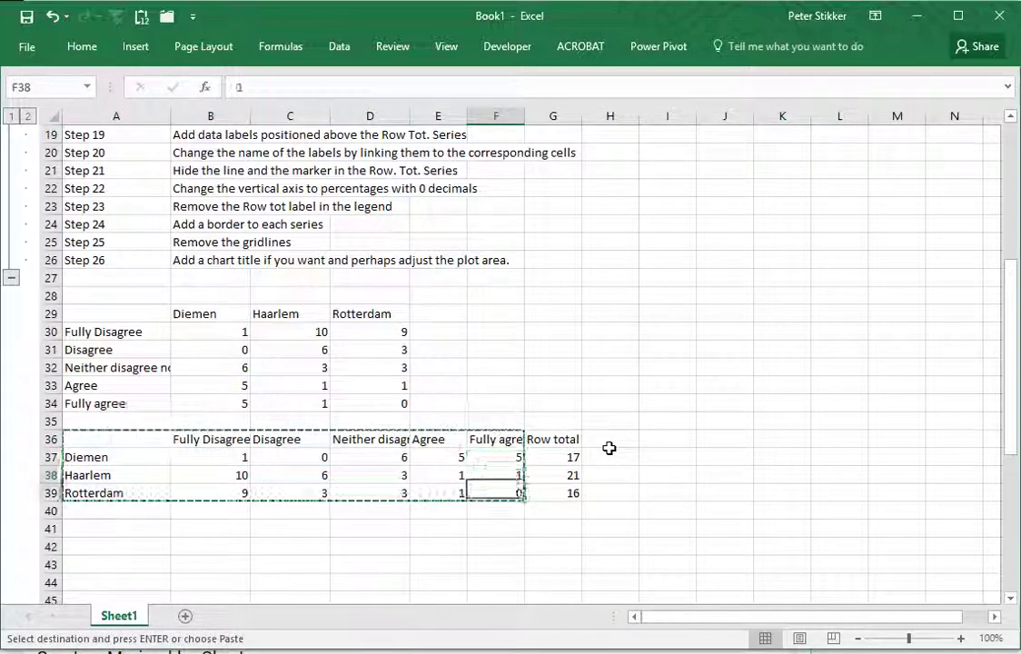
key(Down)
key(Down)
key(Down)
key(Left)
key(Left)
key(Left)
key(Left)
key(Left)
key(Up)
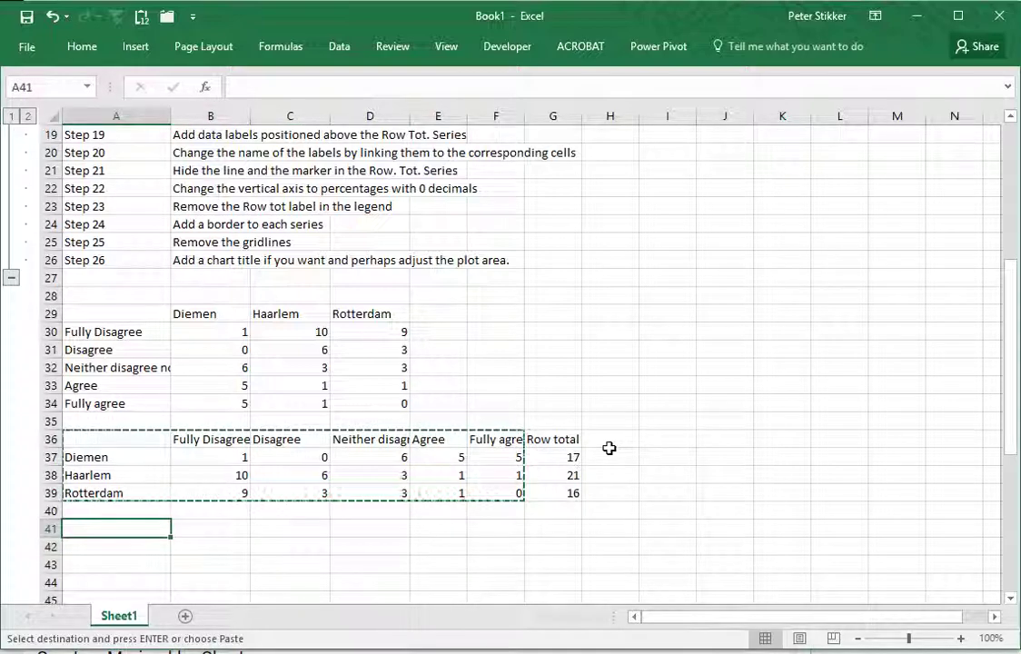
key(ctrl+v)
Copy the "Row total" header from G36 to G41 in the duplicated table
key(Right)
key(Right)
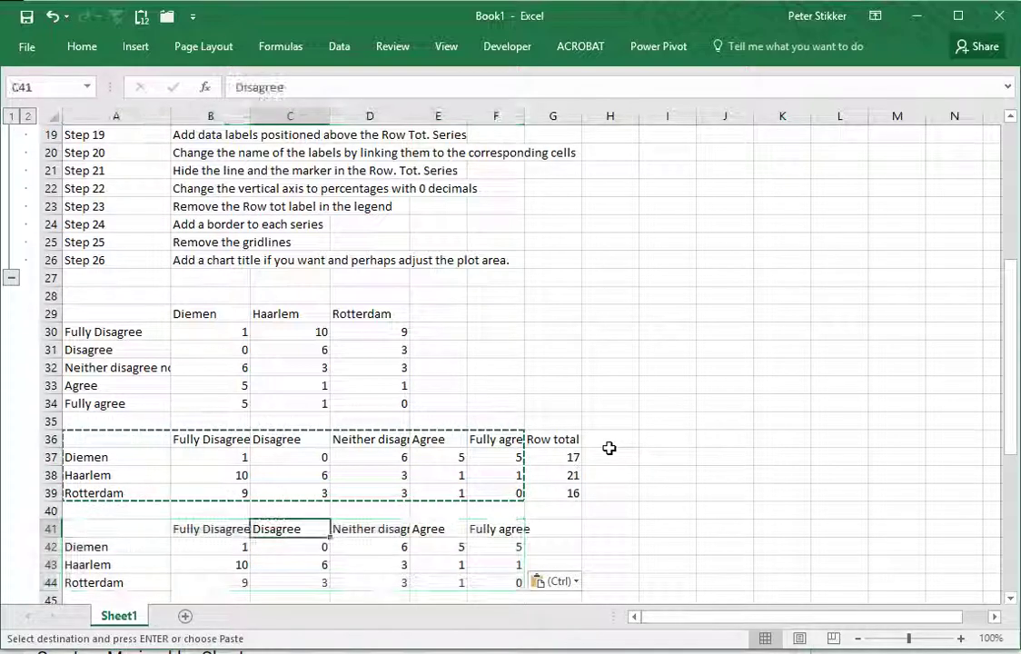
key(Right)
key(Right)
key(Right)
key(Right)
key(Up)
key(Up)
key(Up)
key(Up)
key(Up)
key(Up)
key(Up)
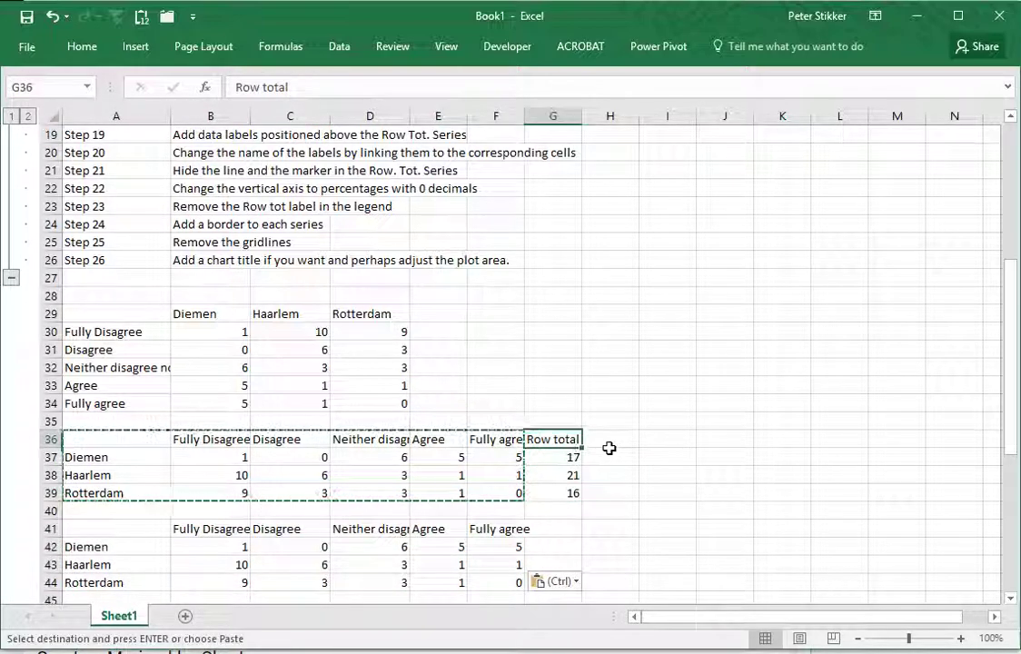
key(ctrl+c)
key(Down)
key(Down)
key(Down)
key(Down)
key(Down)
key(ctrl+v)
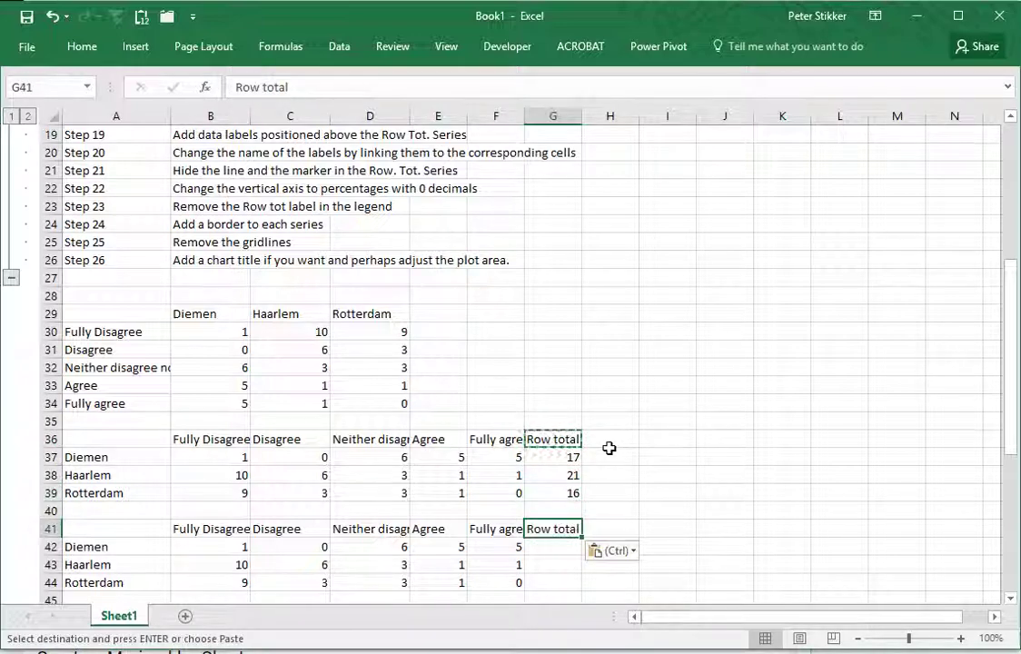
Clear the copied values in B42:F44, keeping the headers and city names
key(Left)
key(Down)
key(Down)
key(Up)
key(shift+Down)
key(shift+Left)
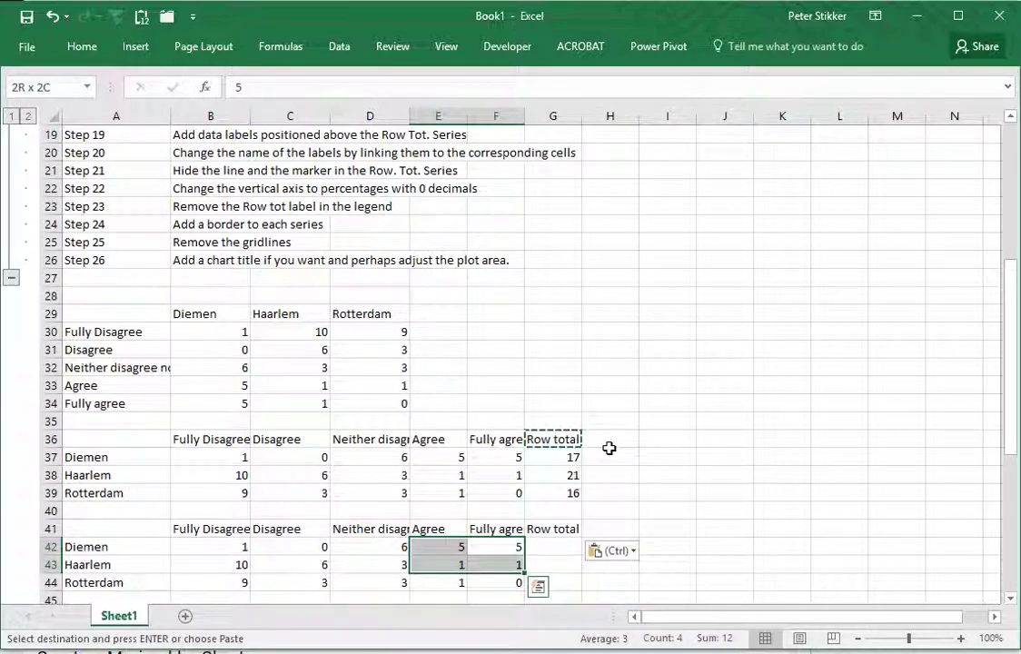
key(shift+Left)
key(shift+Left)
key(shift+Left)
key(shift+Down)
key(Delete)
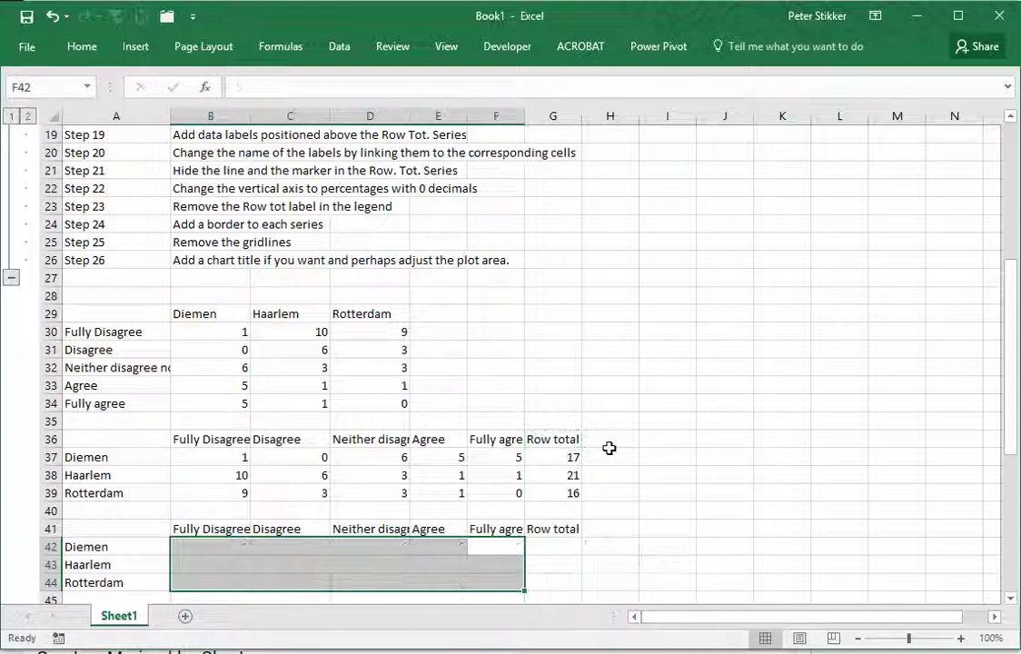
Enter the row percentage formula =B37/$G37 in B42, locking only the column of the row total reference
key(Up)
key(Down)
key(Left)
key(Left)
key(Left)
key(Left)
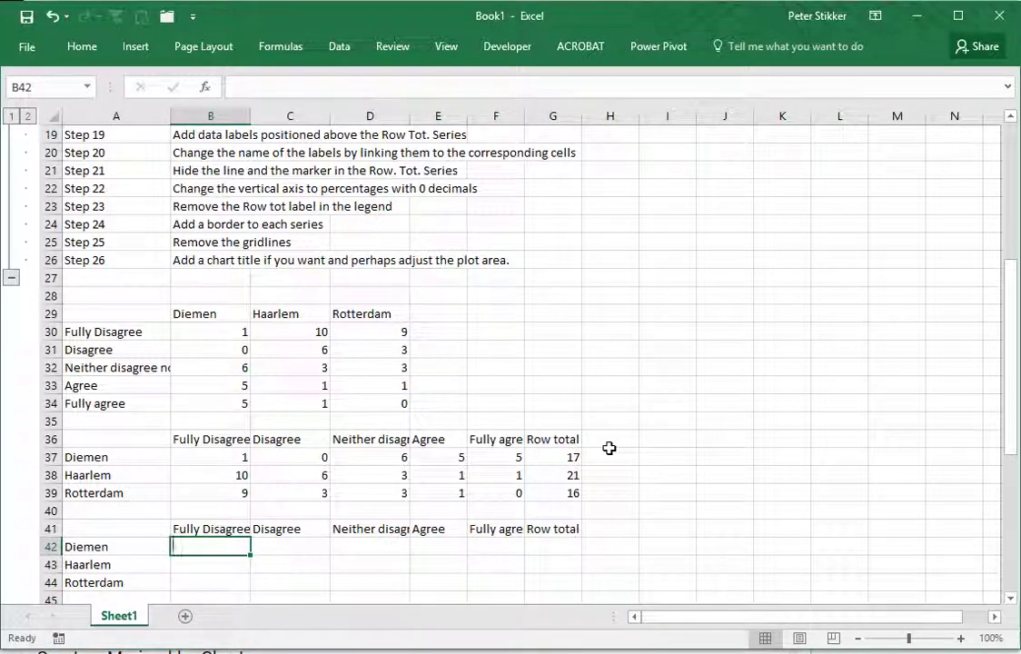
text(=)
key(Up)
key(Up)
key(Up)
key(Up)
key(Up)
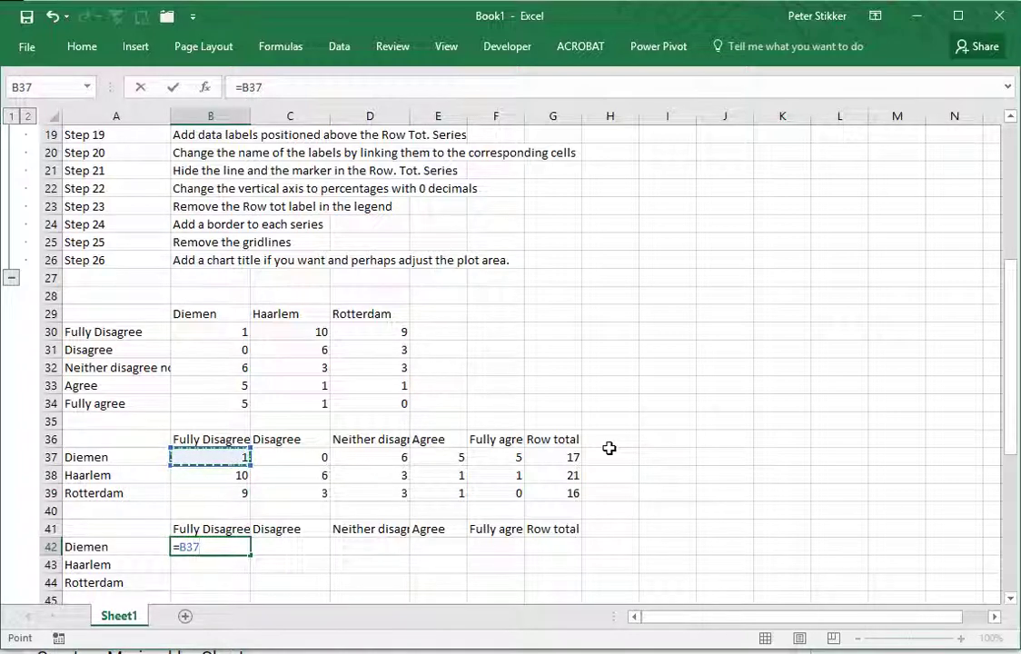
text(/)
key(Up)
key(Up)
key(Up)
key(Up)
key(Up)
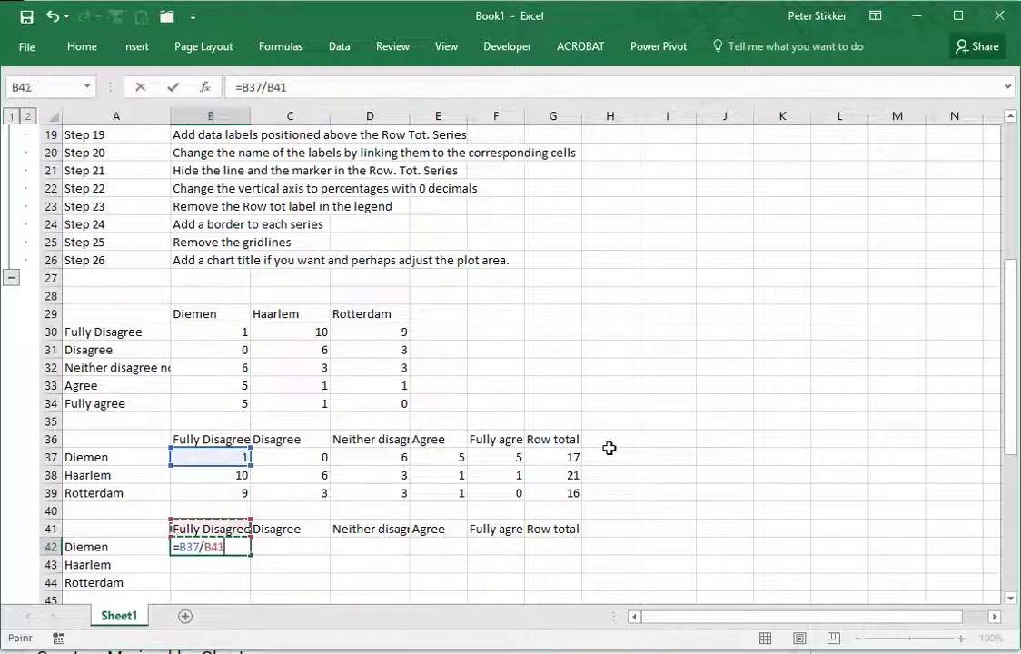
key(Right)
key(Right)
key(Right)
key(Right)
key(Right)
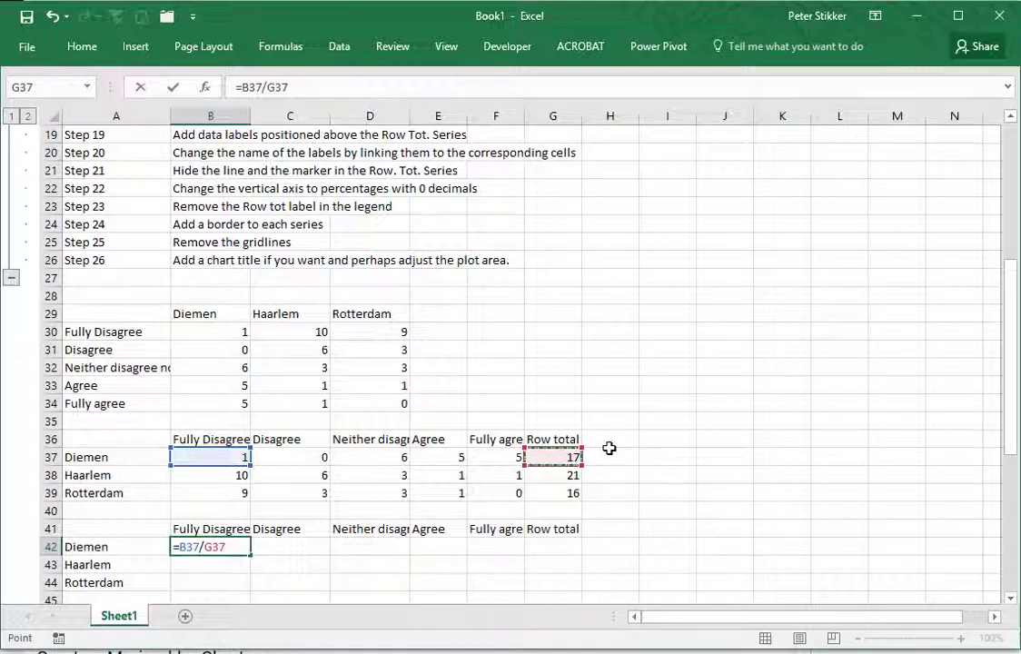
key(F4)
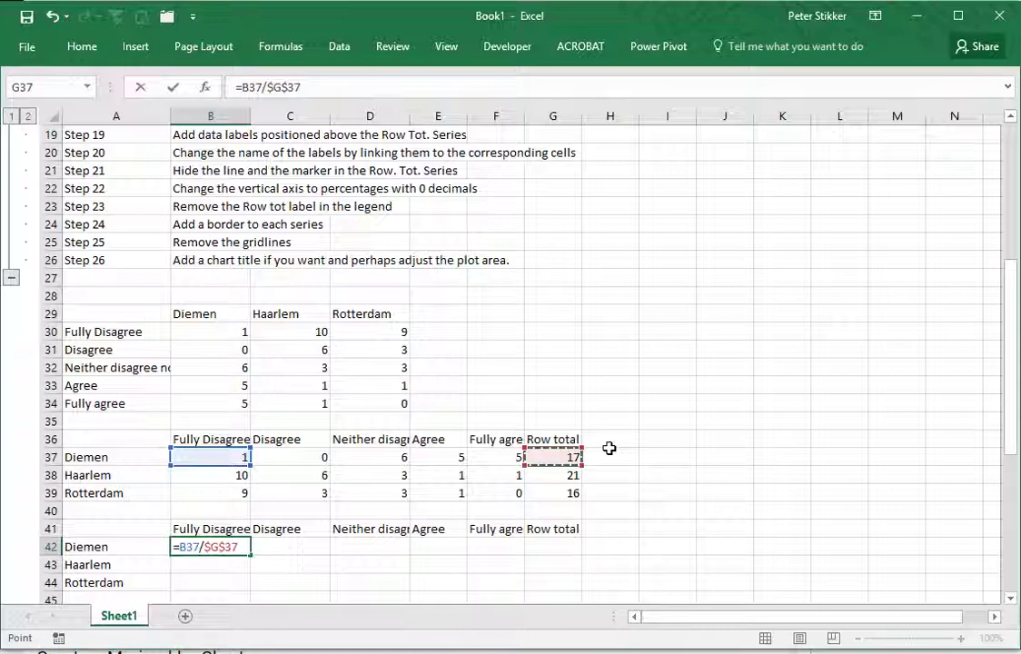
key(F4)
key(Return)
Format the row percentage in B42 with the Percentage number format
key(Up)
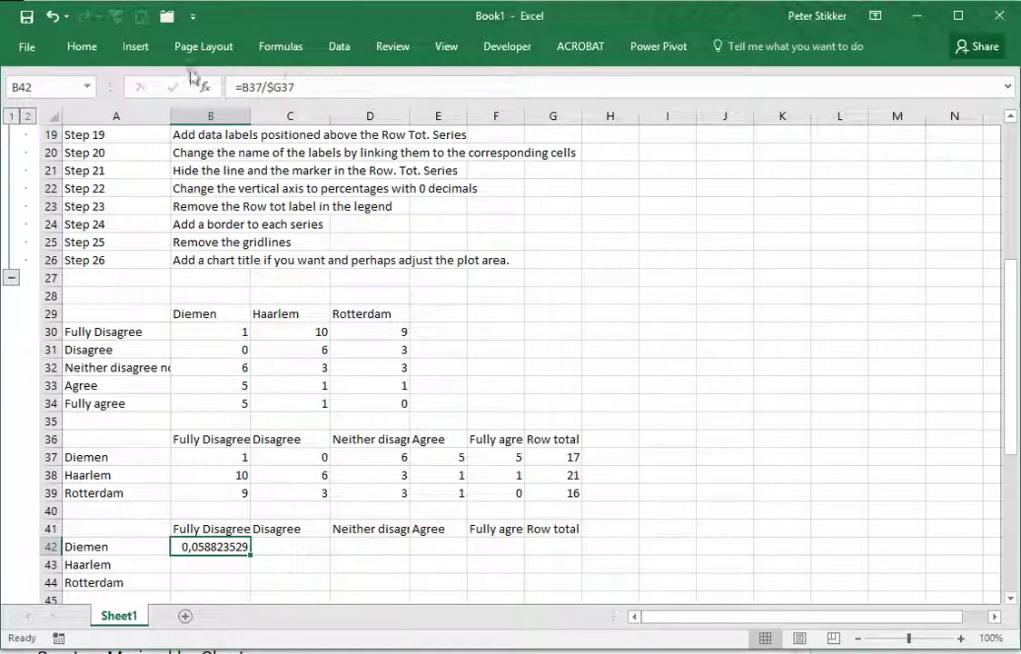
click(82, 46)
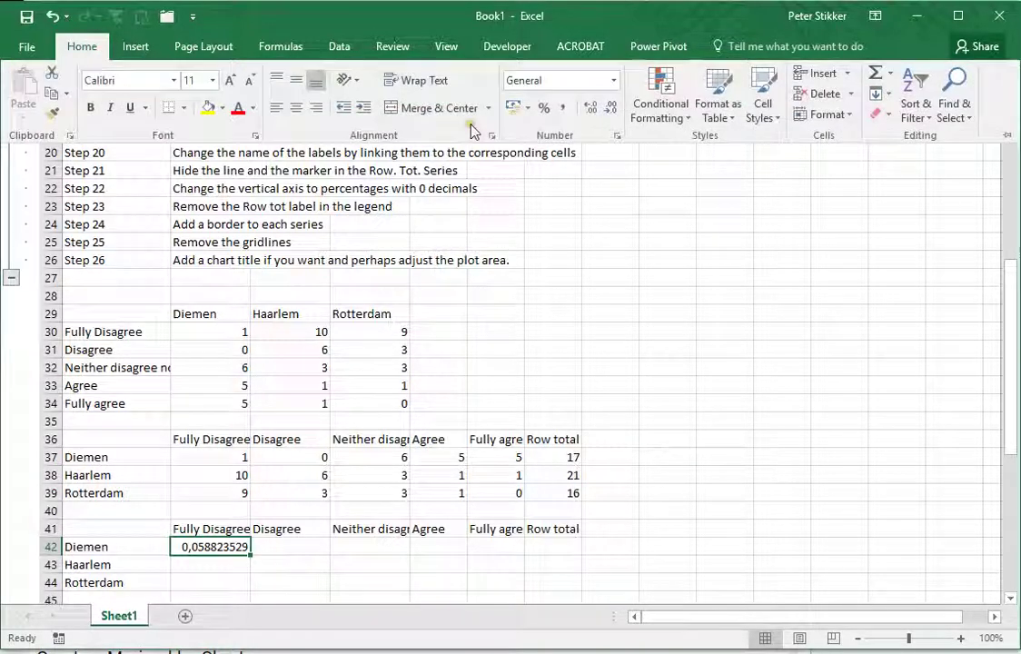
click(544, 109)
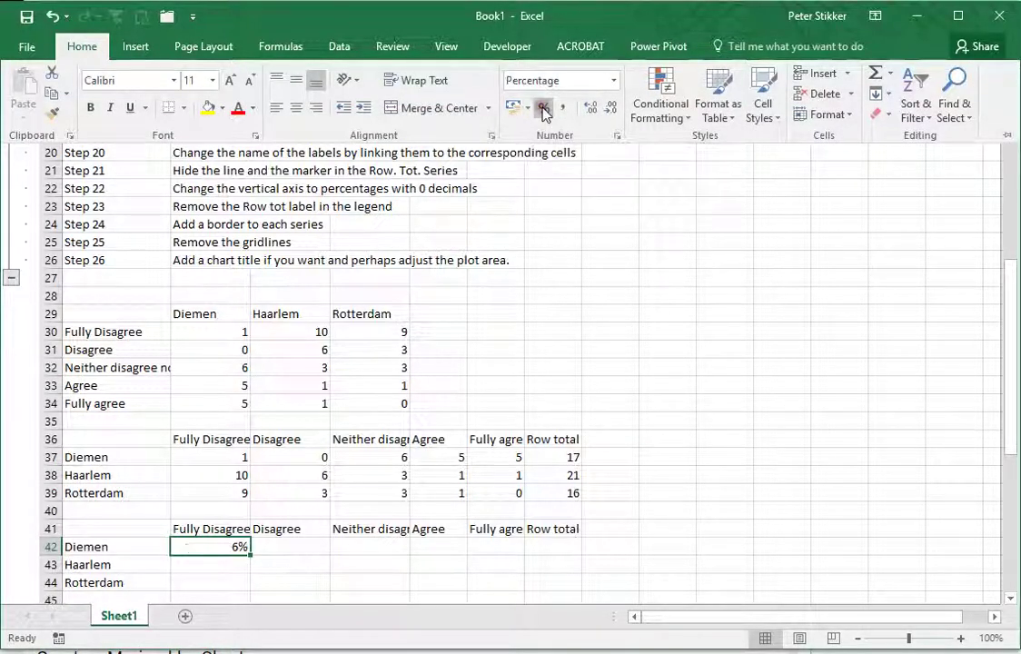
Copy the row percentage formula from B42 across the whole range B42:G44
key(ctrl+c)
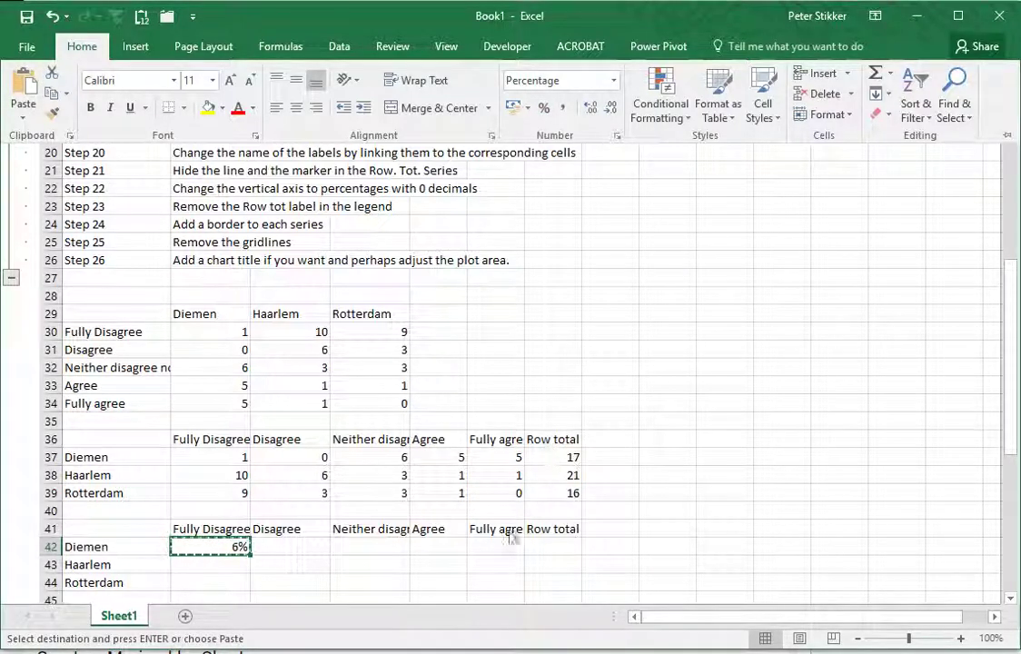
click(542, 582)
shift+click(542, 579)
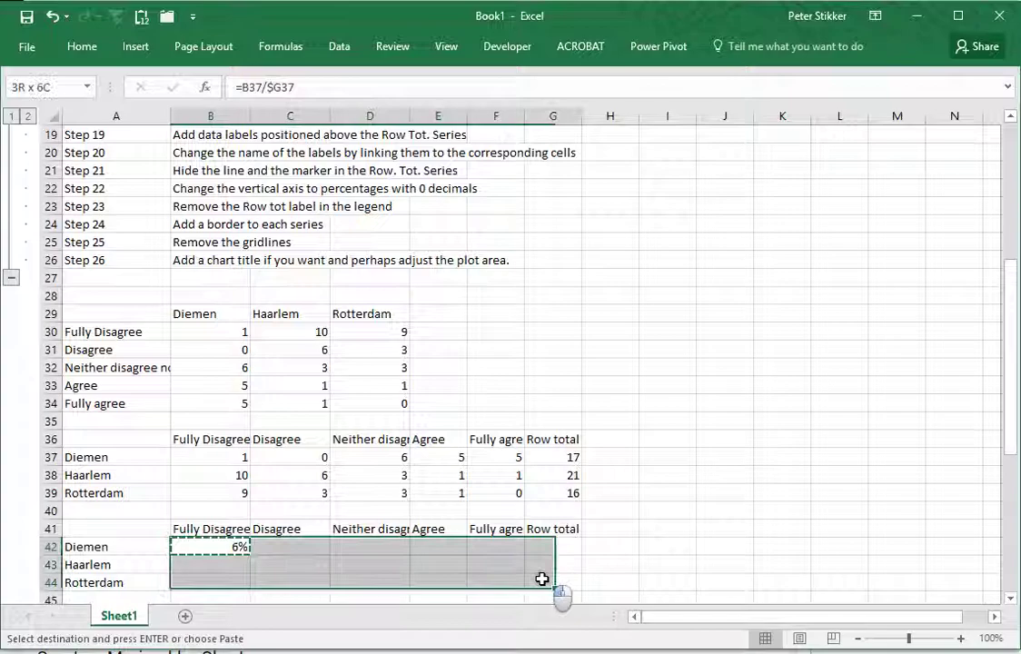
key(ctrl+v)
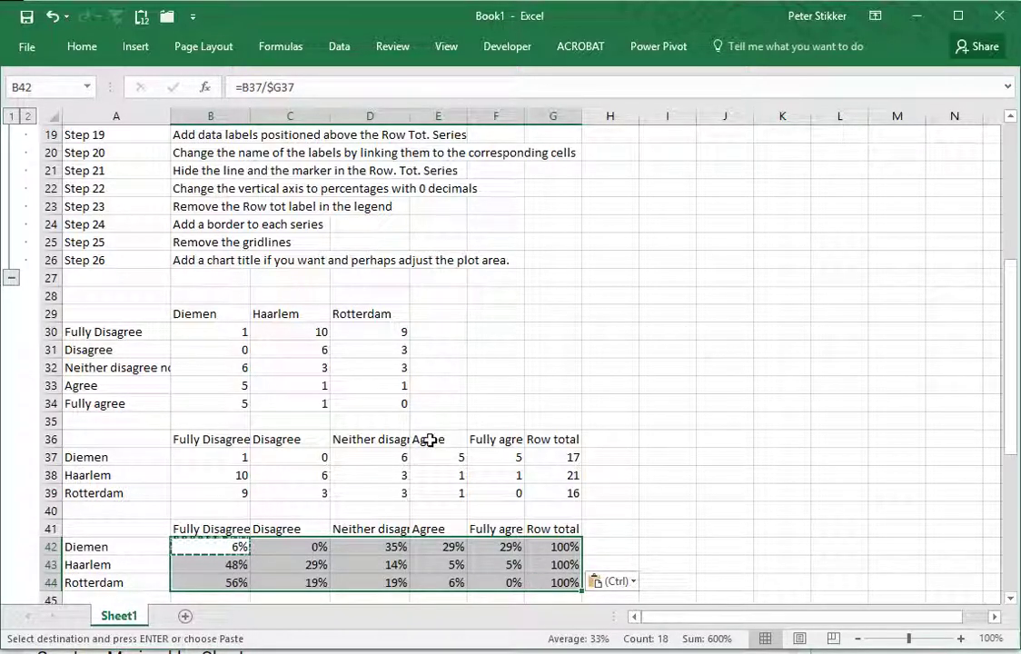
Sum the row totals G37:G39 into a grand total in G40
scroll(427, 442, up, 6)
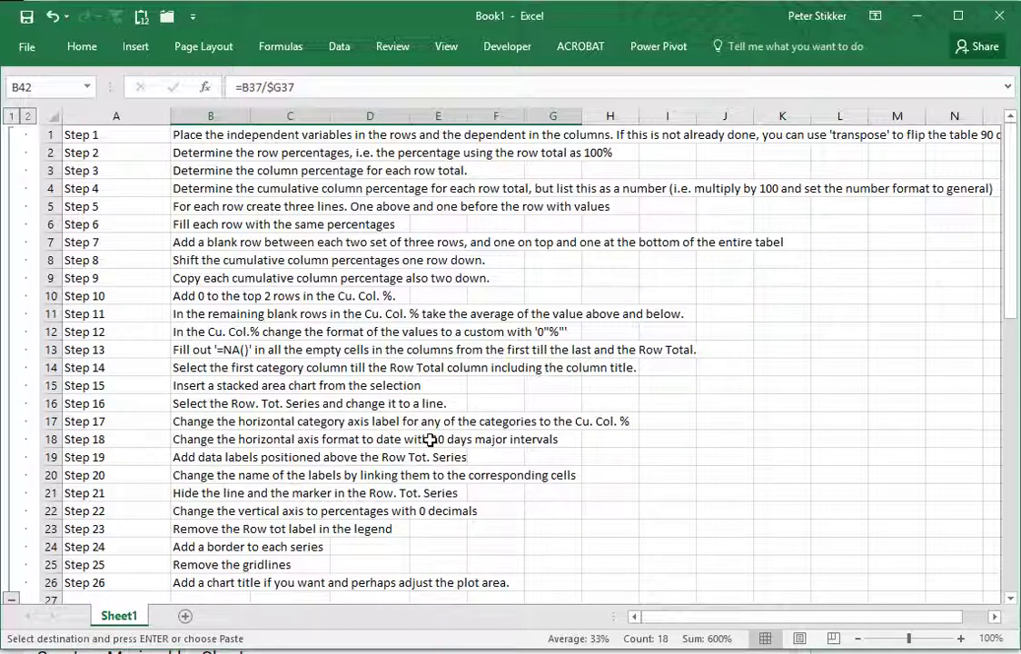
scroll(429, 439, down, 7)
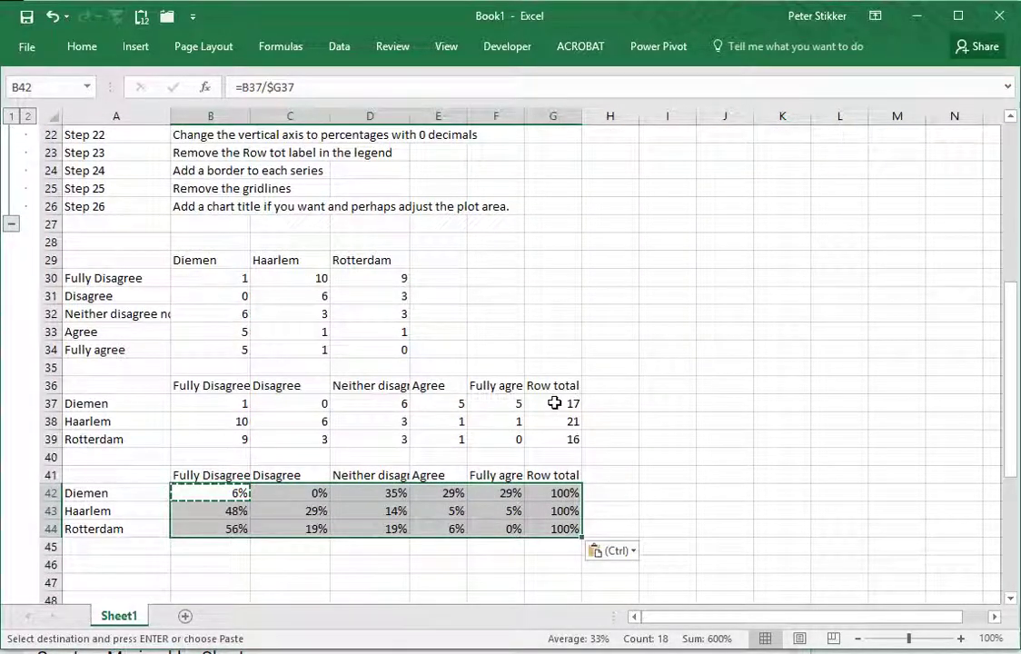
drag(565, 406, 554, 440)
click(552, 456)
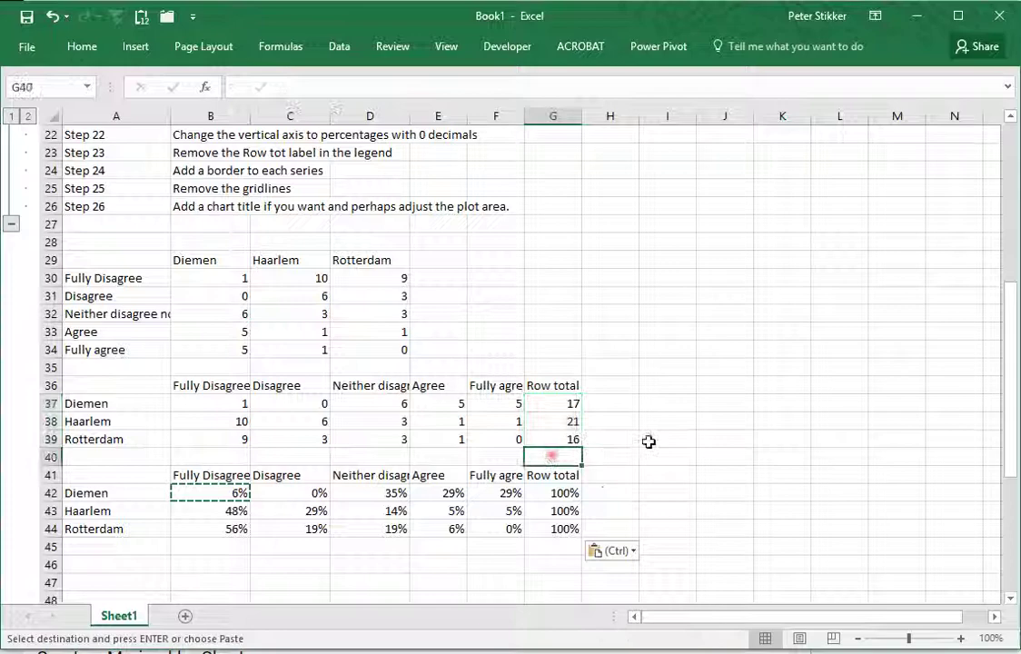
key(alt+equal)
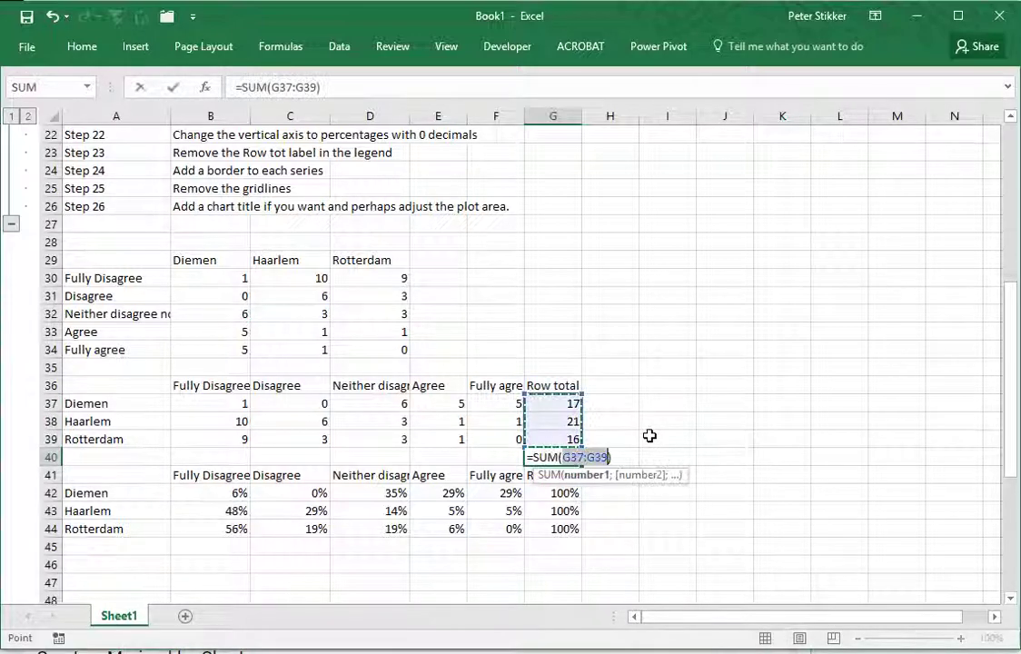
key(Return)
Add the header "Col. %" in H41, beside the "Row total" header of the percentage table
key(Right)
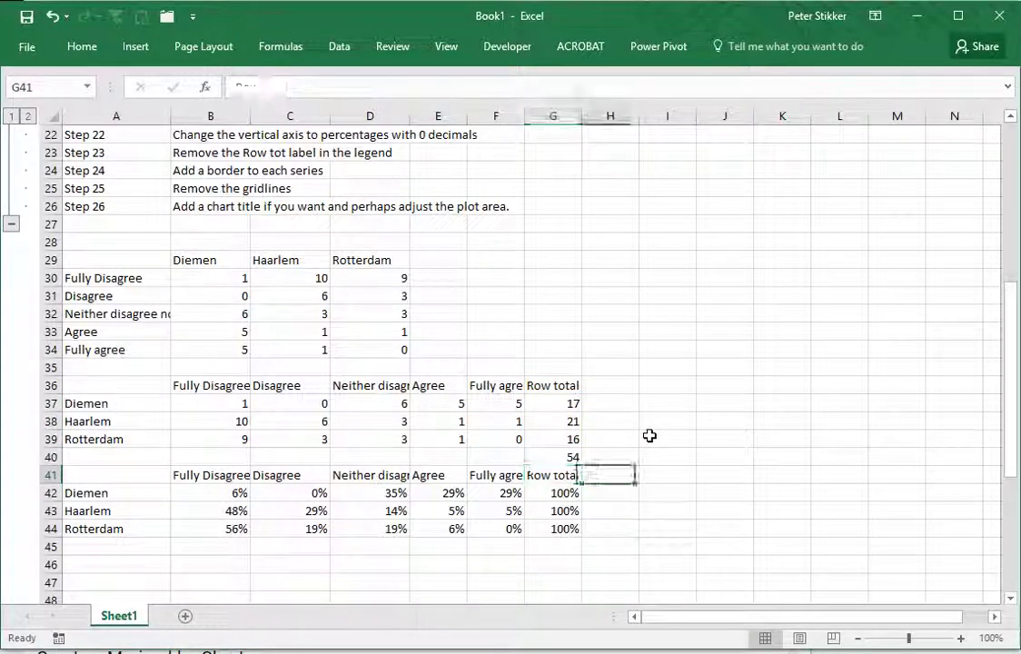
text(Co)
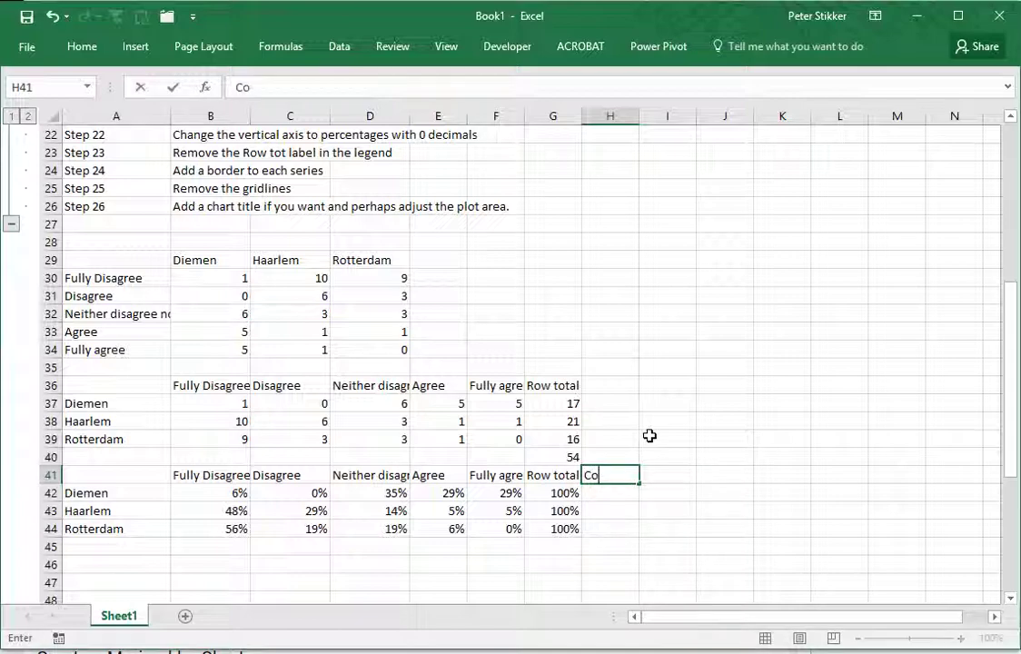
text(l. %)
key(Return)
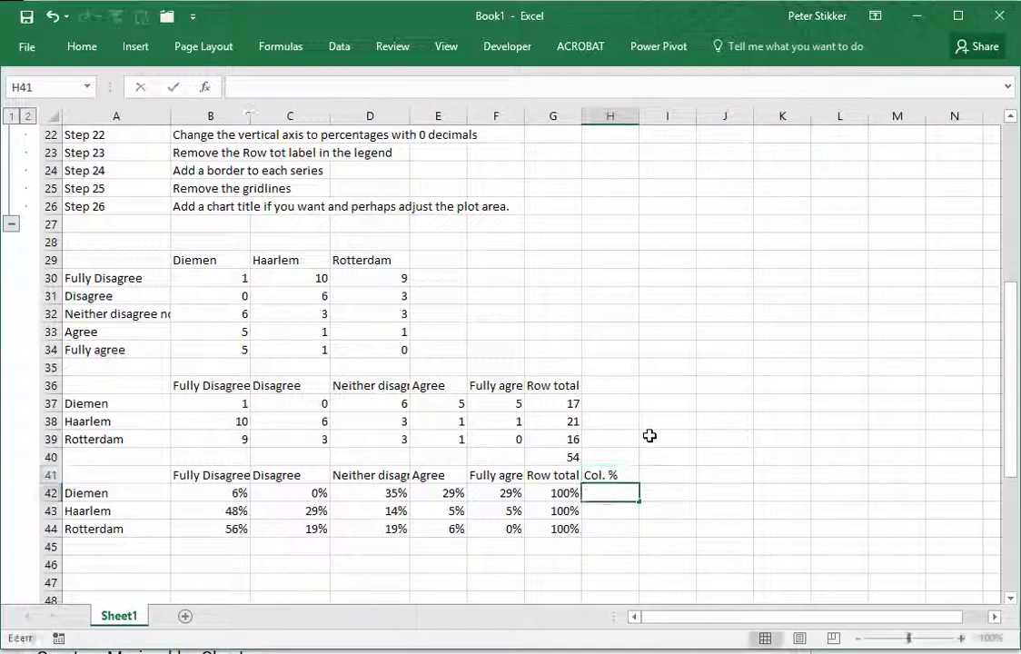
Enter the column percentage formula =G37/$G$40 in H42, with the grand total reference fully locked
text(=)
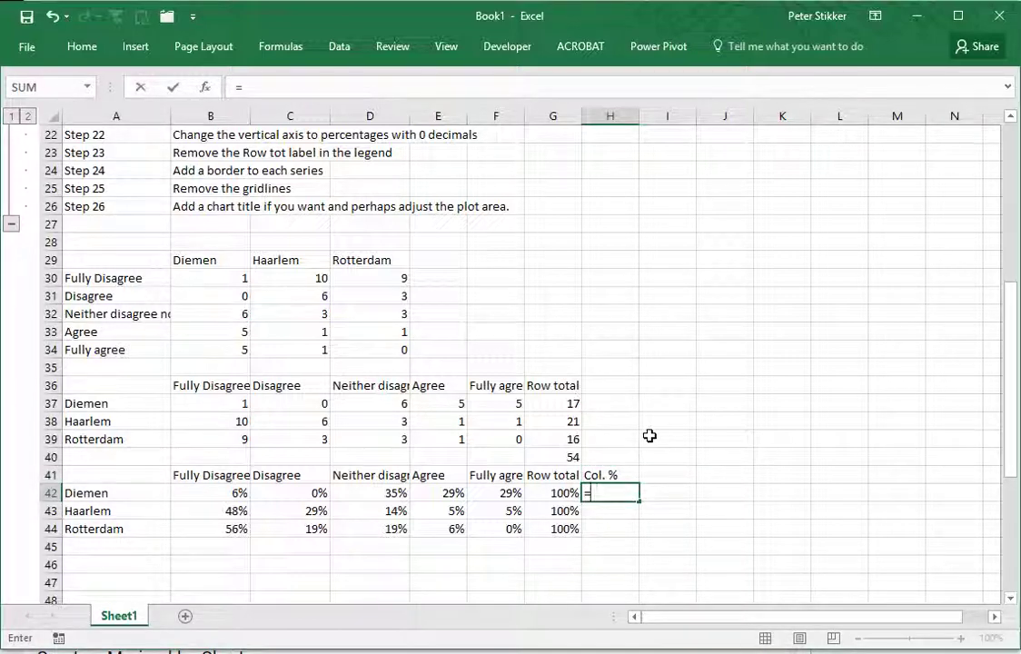
key(Up)
key(Up)
key(Up)
key(Up)
key(Up)
key(Left)
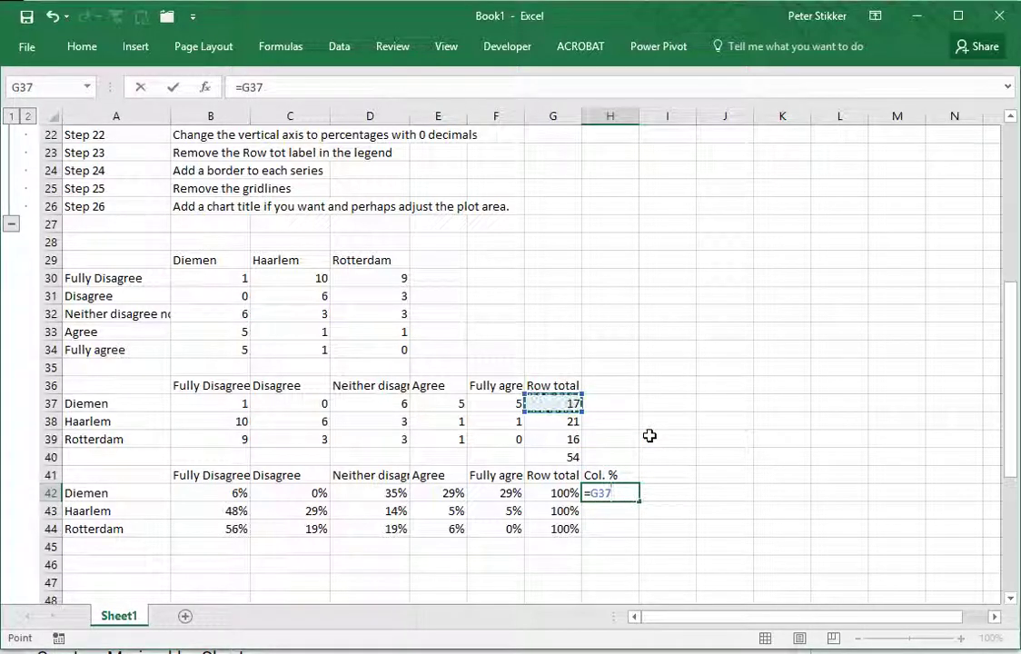
text(/)
key(Up)
key(Up)
key(Left)
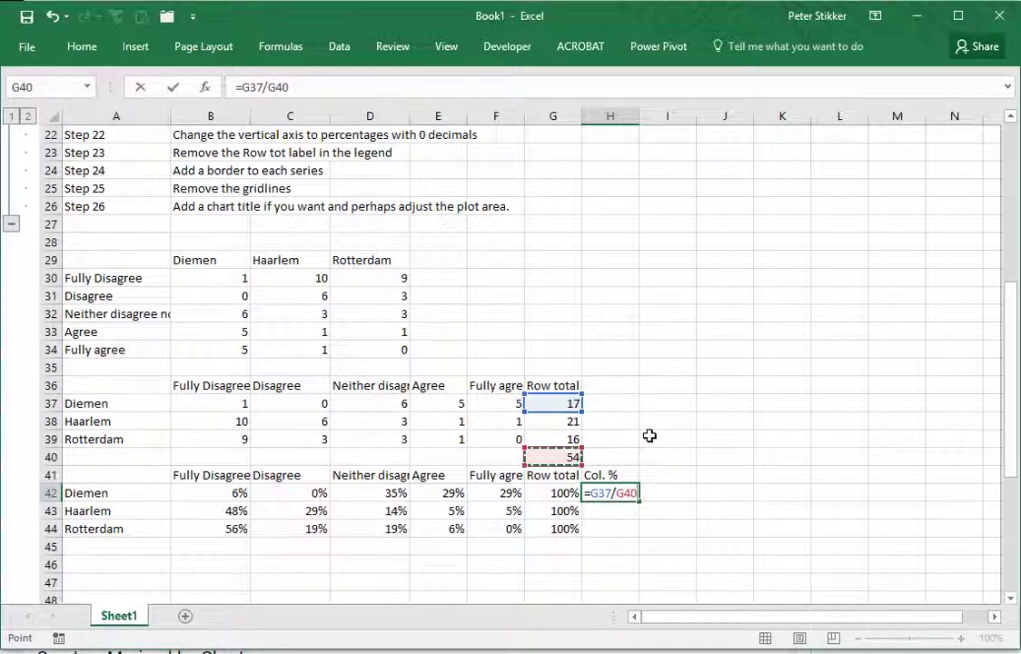
key(F4)
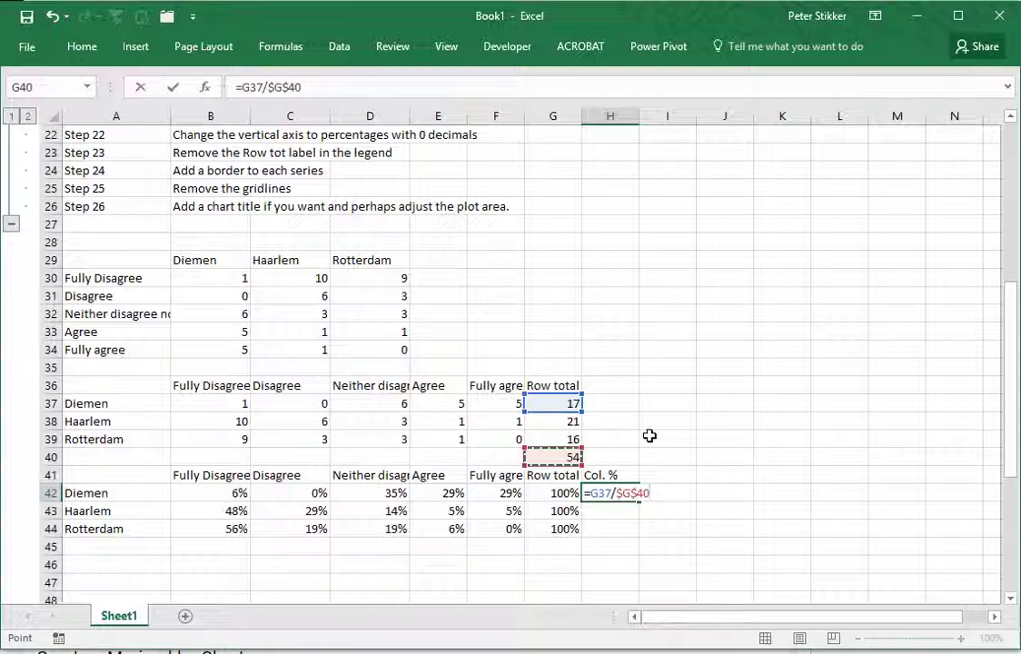
key(Return)
Copy the column percentage formula from H42 down through H44 for Haarlem and Rotterdam
key(Up)
key(ctrl+c)
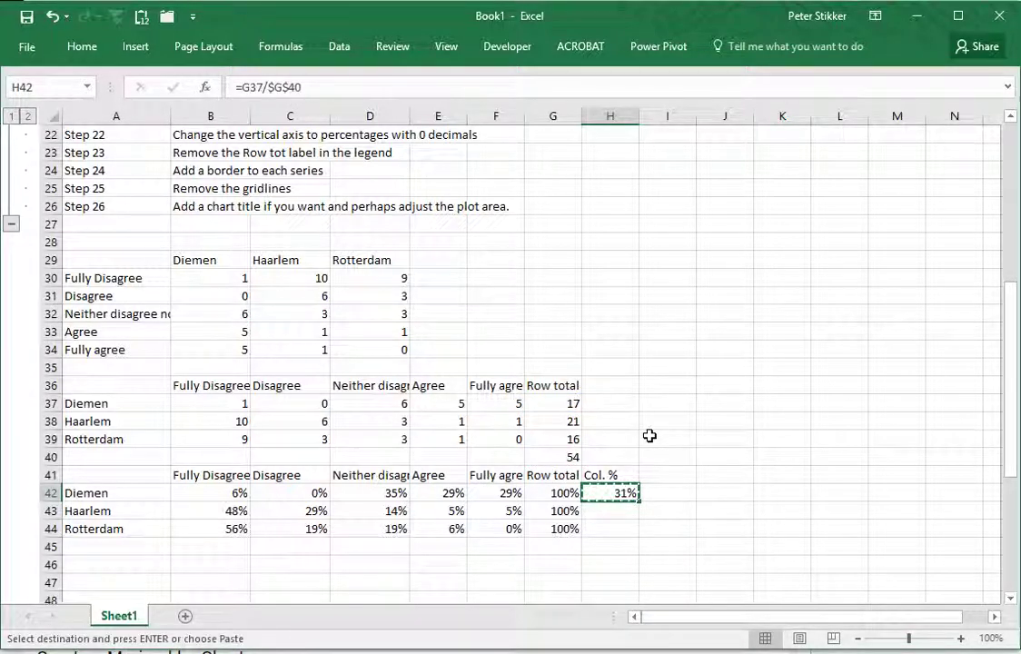
key(shift+Down)
key(shift+Down)
key(ctrl+v)
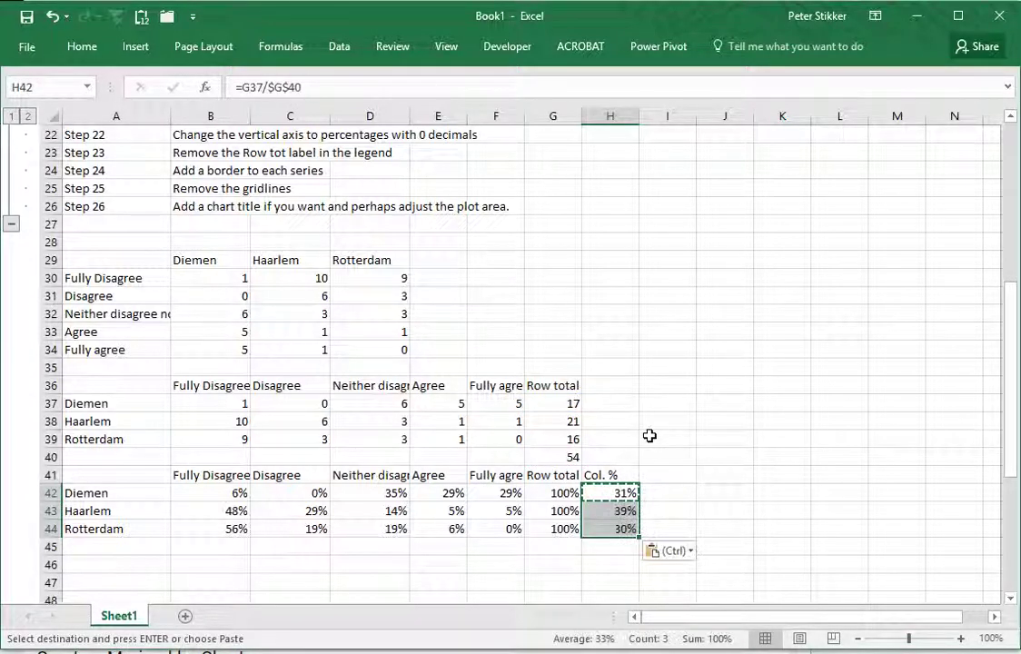
Insert a blank row above the percentage table's header row 41
click(48, 474)
right_click(48, 474)
click(132, 603)
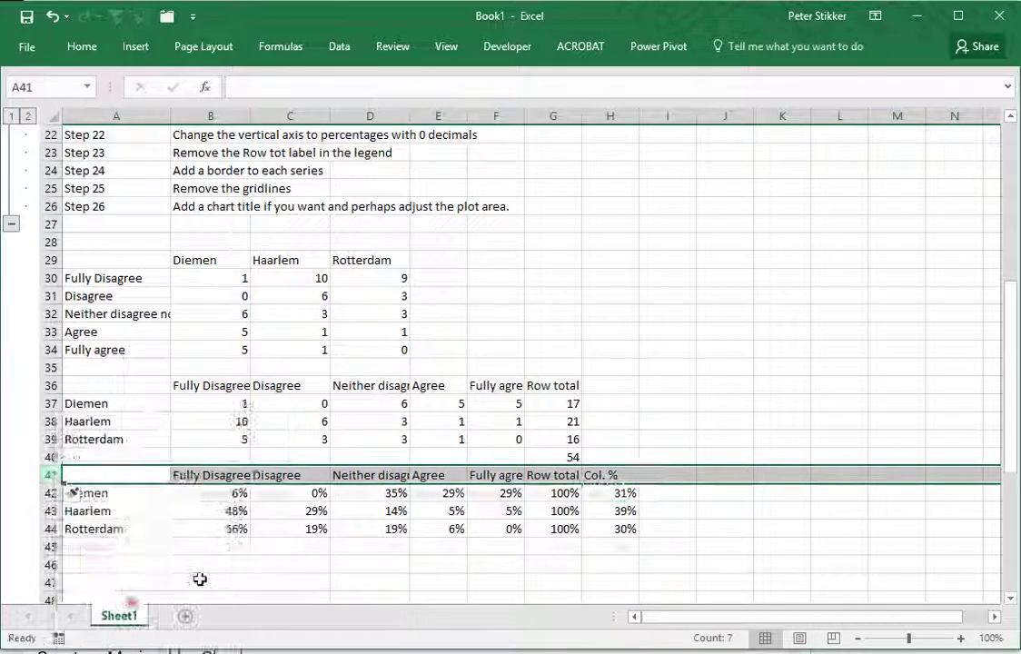
Review Step 4 of the instructions and add the header "Cu. Col%" in I42
scroll(329, 492, up, 7)
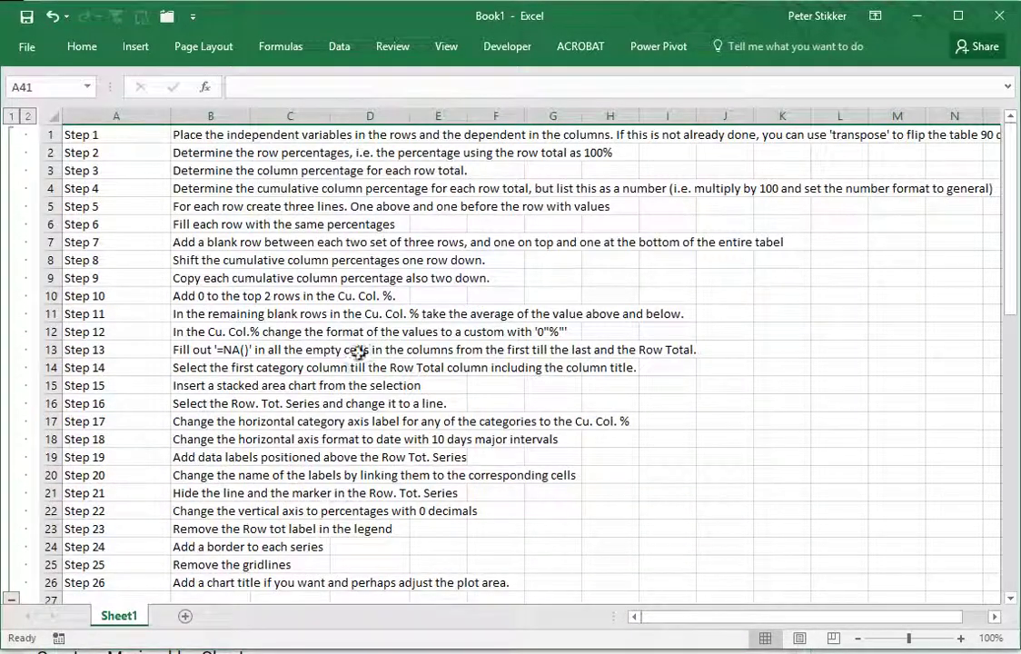
click(194, 188)
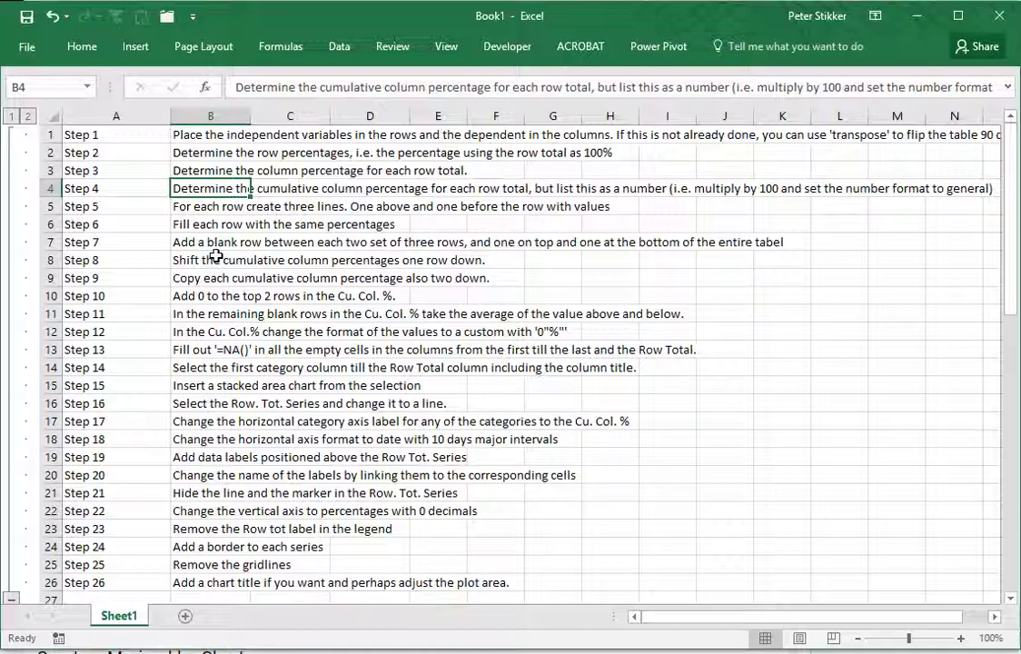
scroll(215, 256, down, 8)
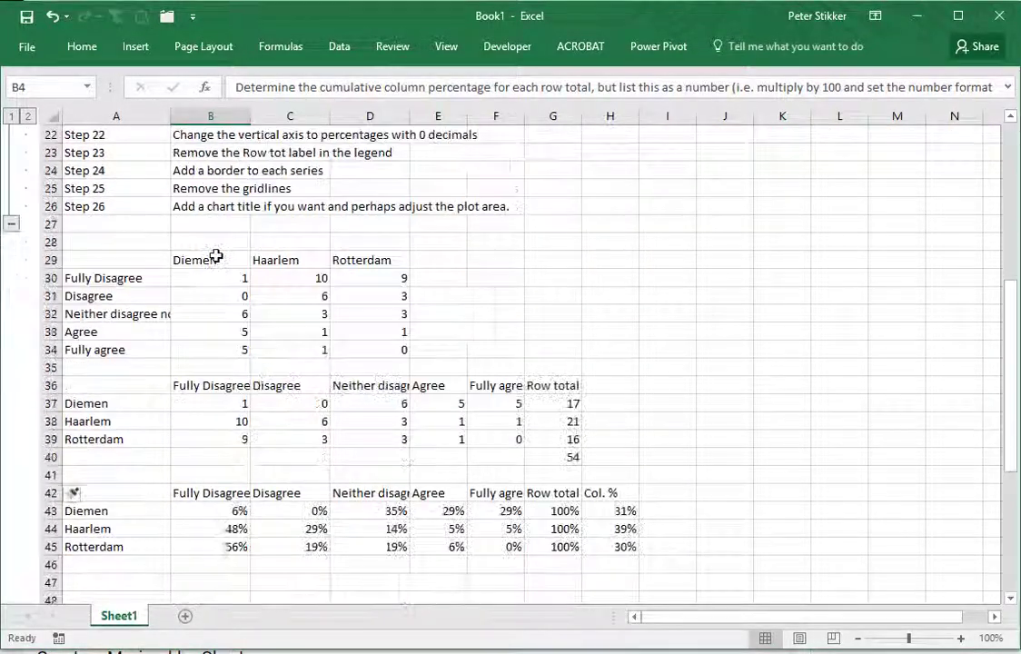
click(652, 439)
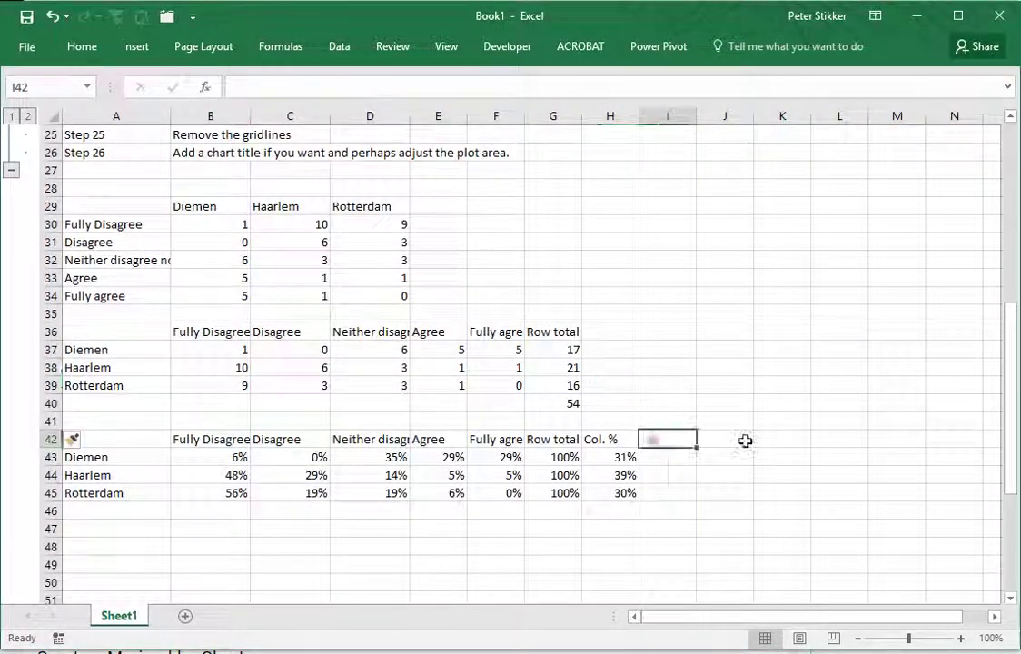
text(Cu. Col%)
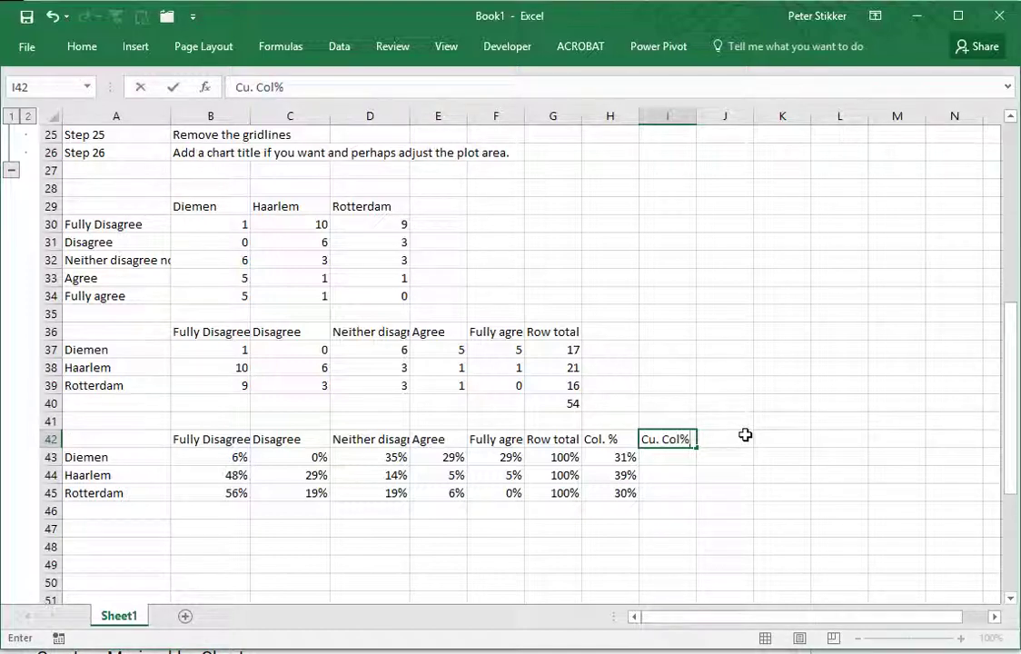
key(Return)
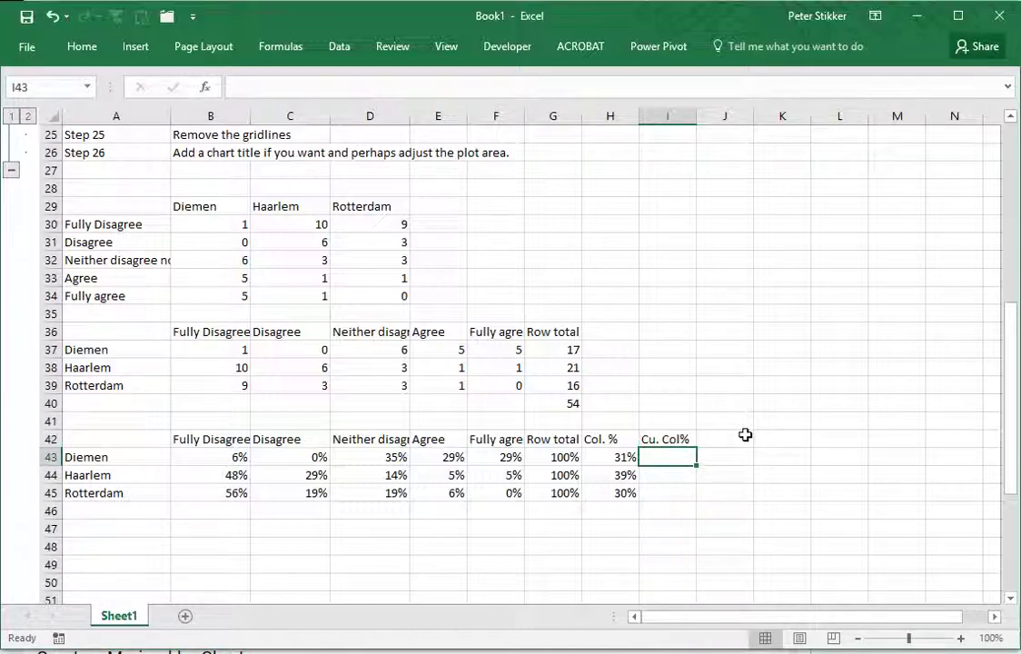
Enter the formula =H43*100 in I43 as Diemen's cumulative column percentage
text(=)
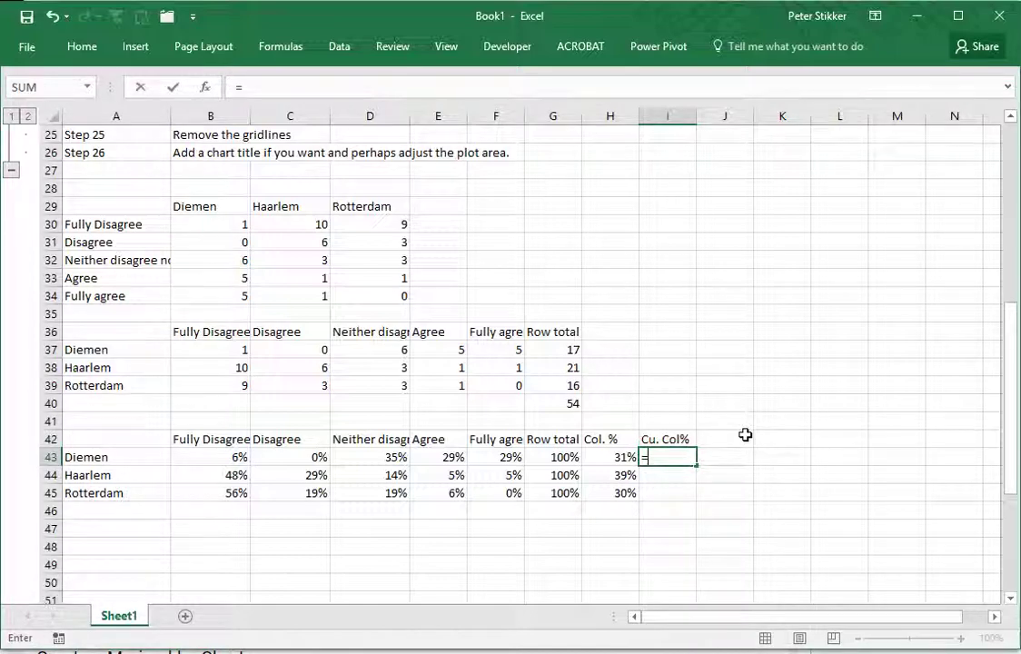
key(Left)
text(*)
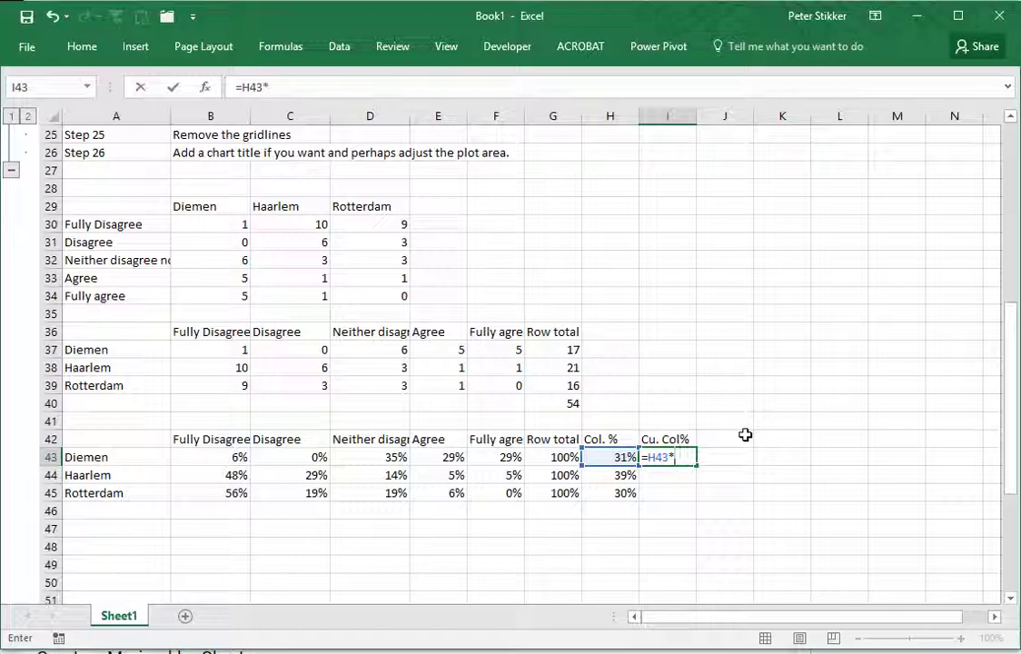
text(100)
key(Return)
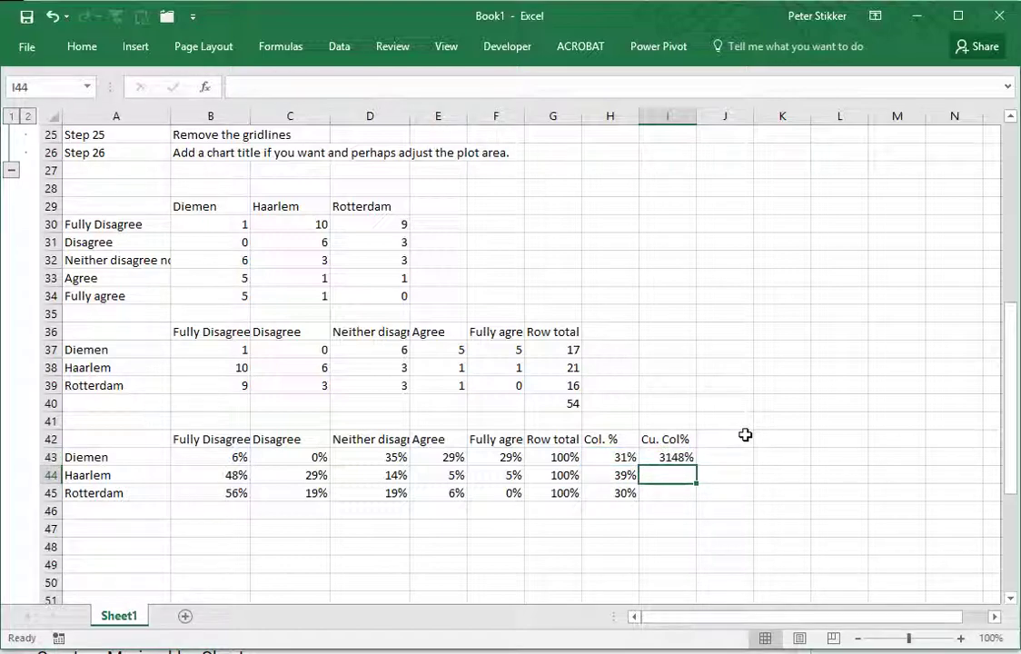
Change the number format of I43 to General
key(Up)
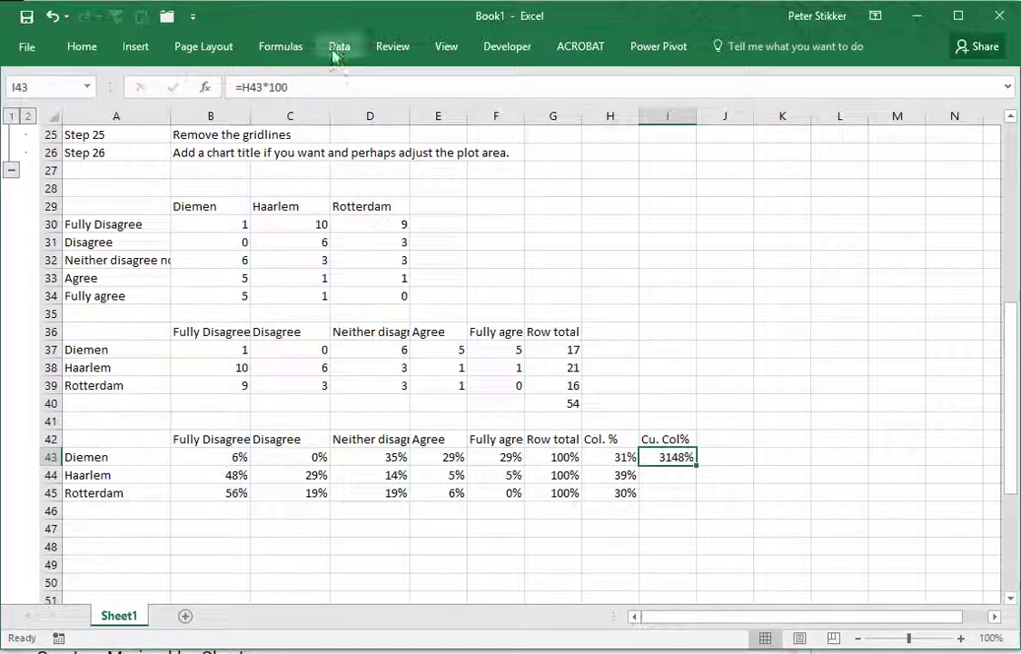
click(105, 54)
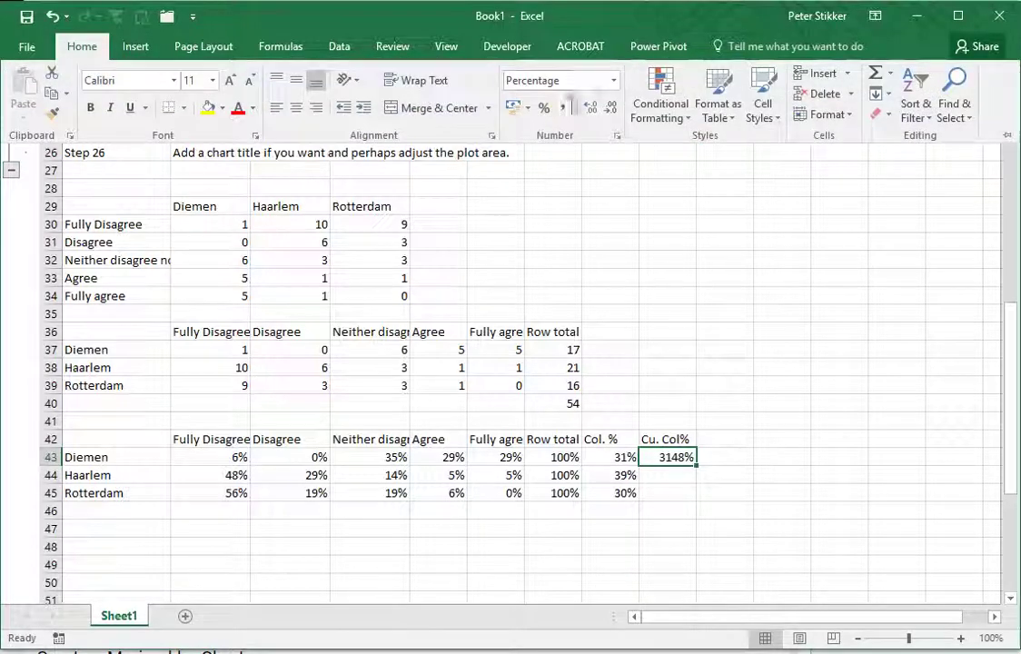
click(615, 81)
click(595, 111)
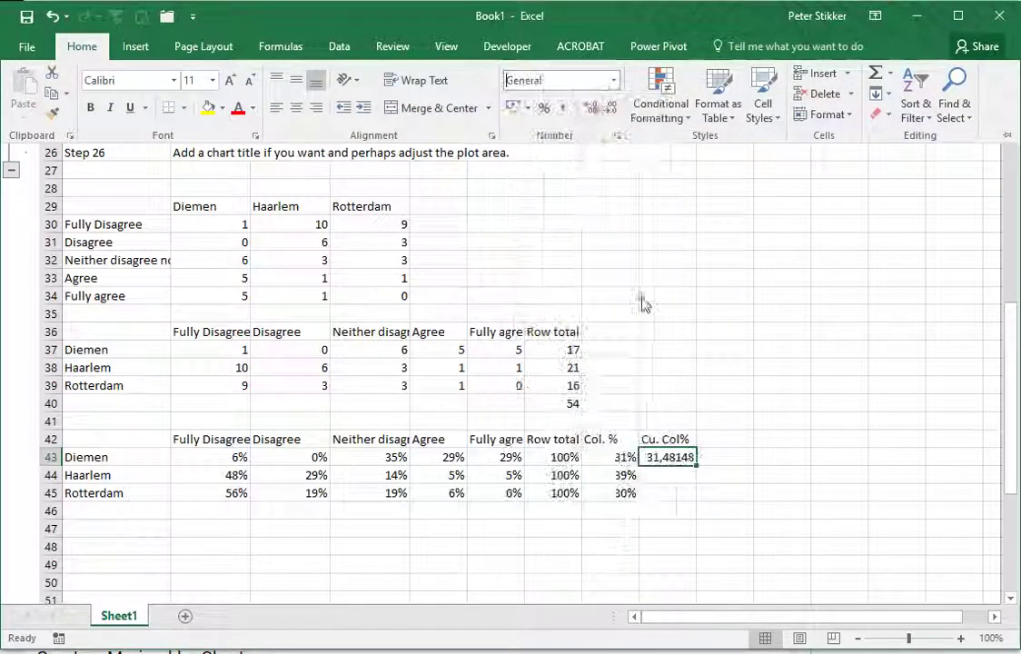
Enter the cumulative column percentage formula =I43+100*H44 in I44 for Haarlem
click(677, 479)
click(670, 475)
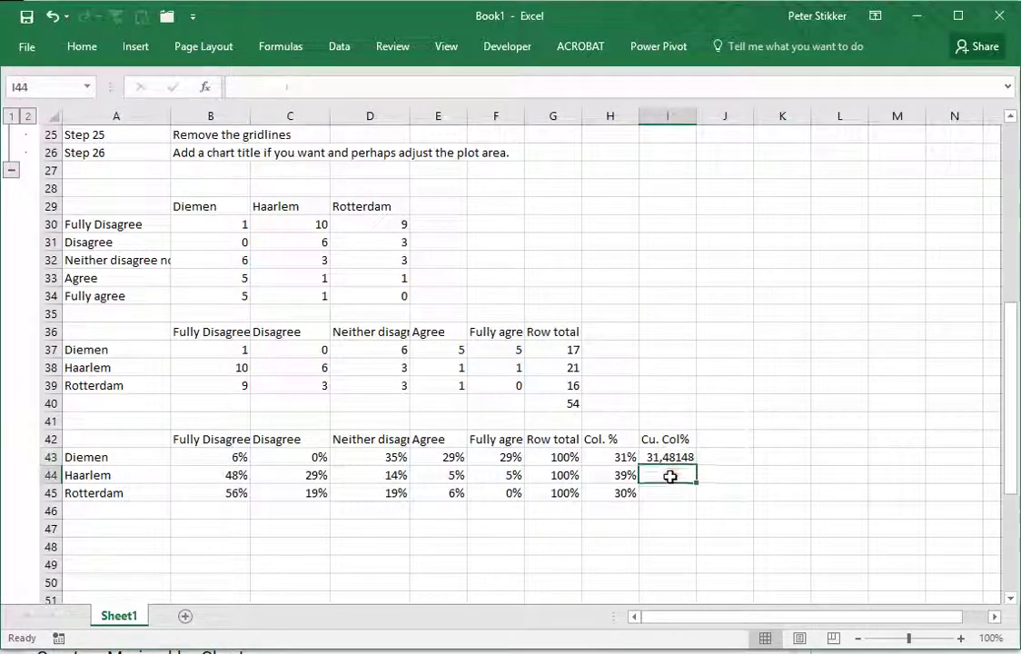
text(=)
key(Up)
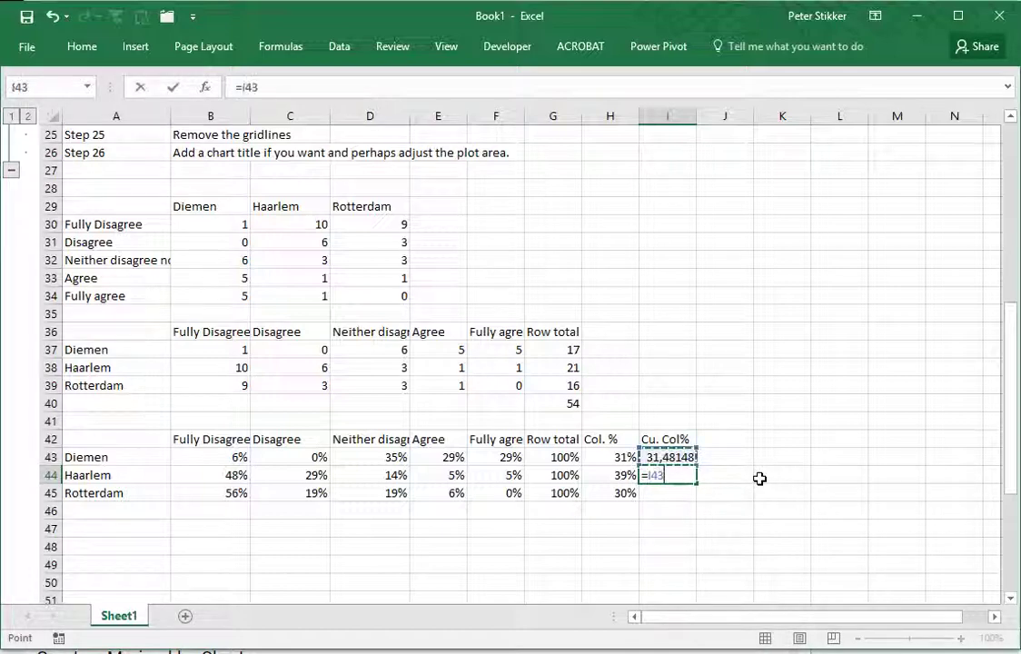
text(+100)
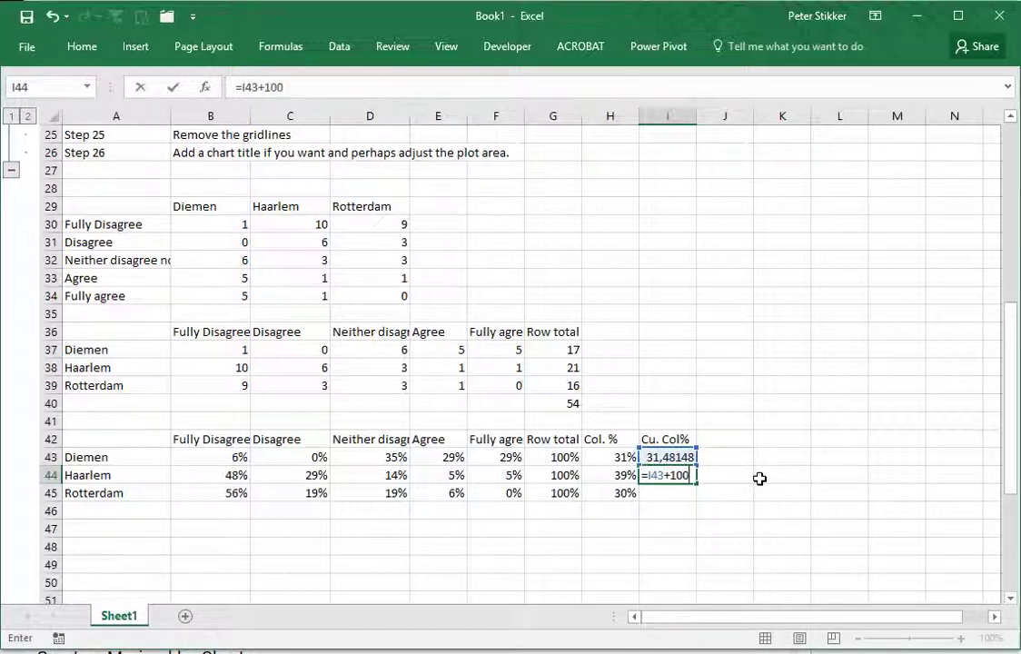
text(*)
key(Left)
key(Return)
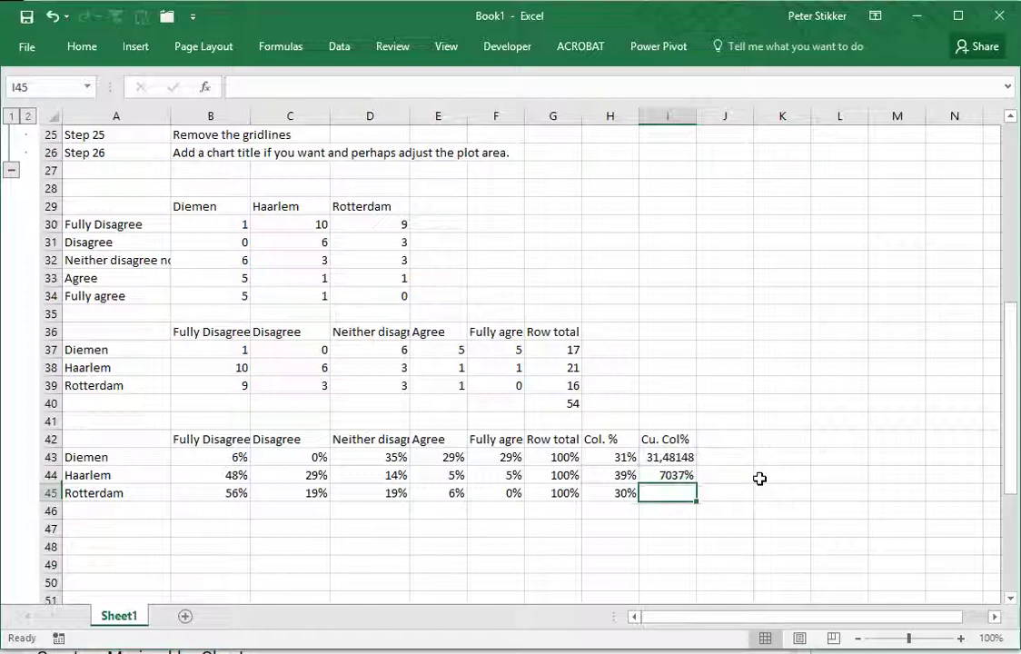
Enter the cumulative column percentage formula =I44+100*H45 in I45 for Rotterdam
text(=)
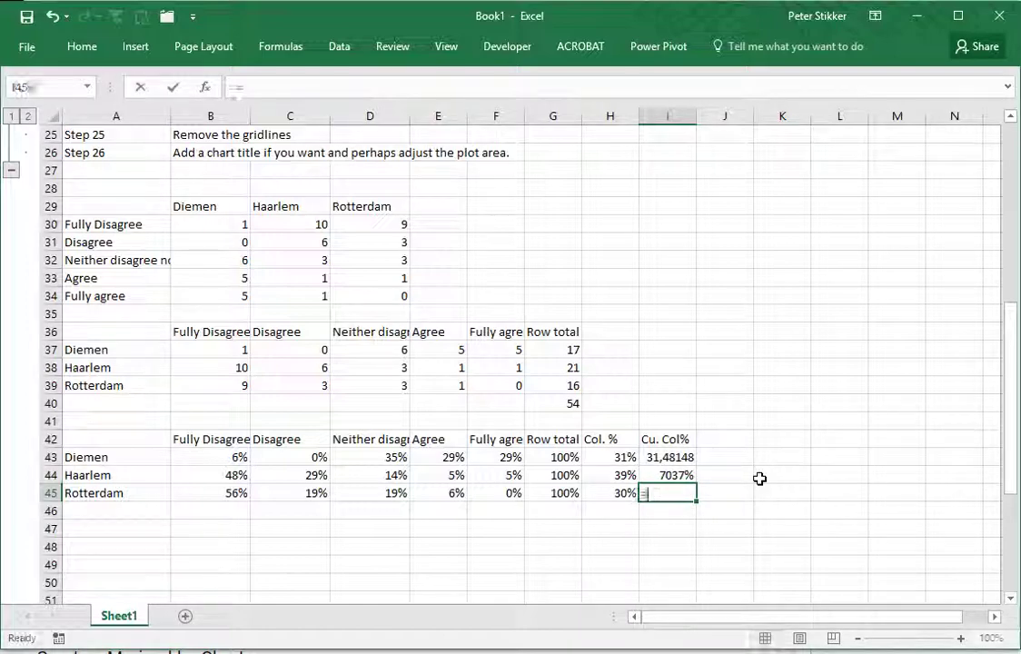
key(Up)
text(+)
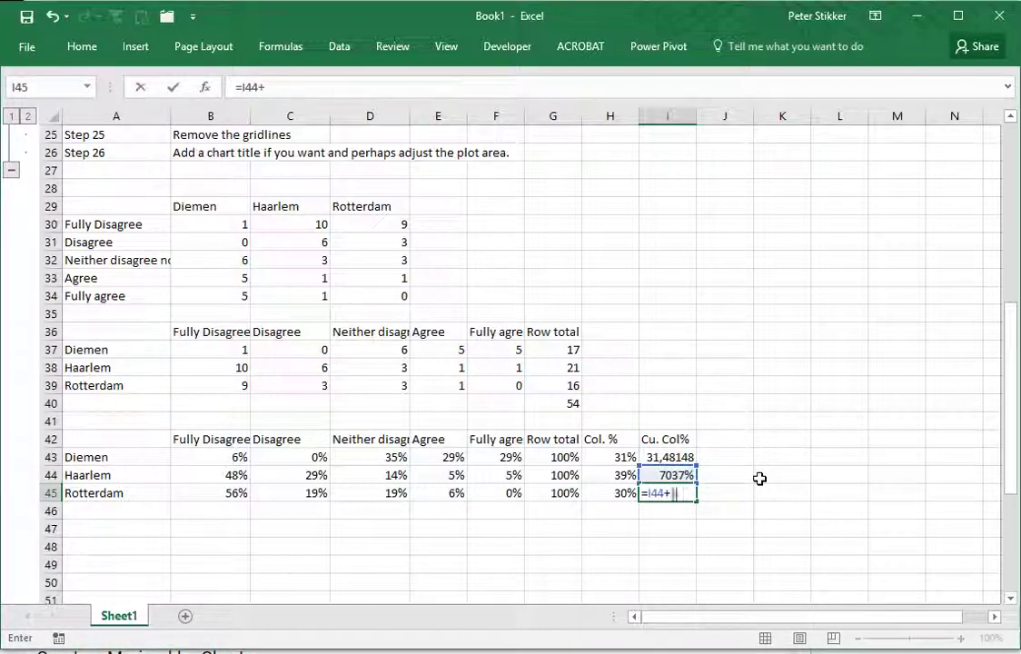
text(100*)
key(Left)
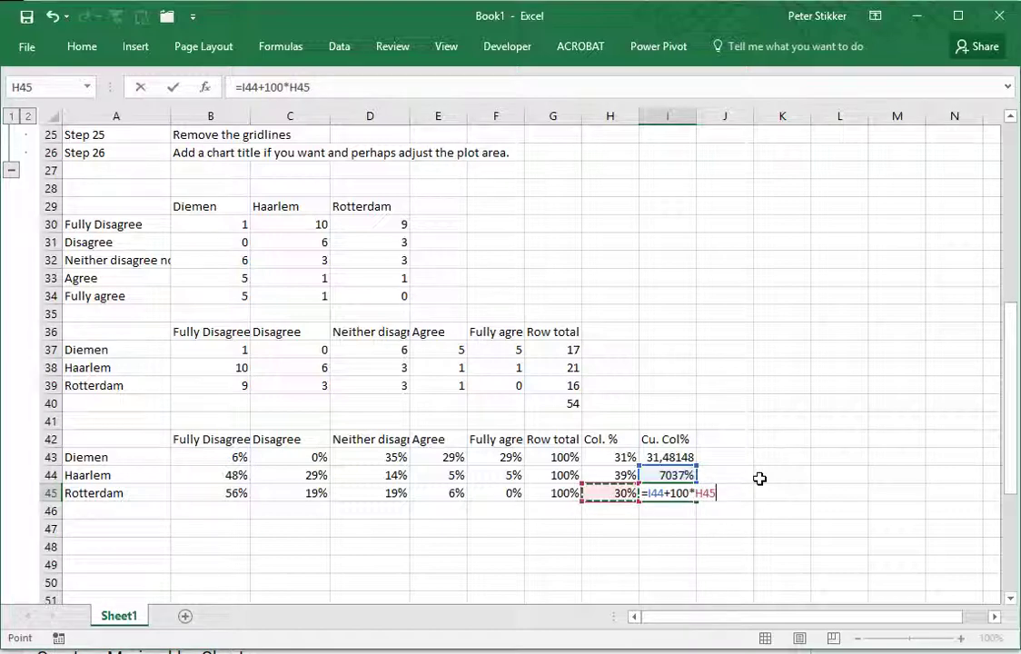
key(ctrl+Return)
Copy the General number format of I43 to I44:I45 with Format Painter
key(Up)
key(Up)
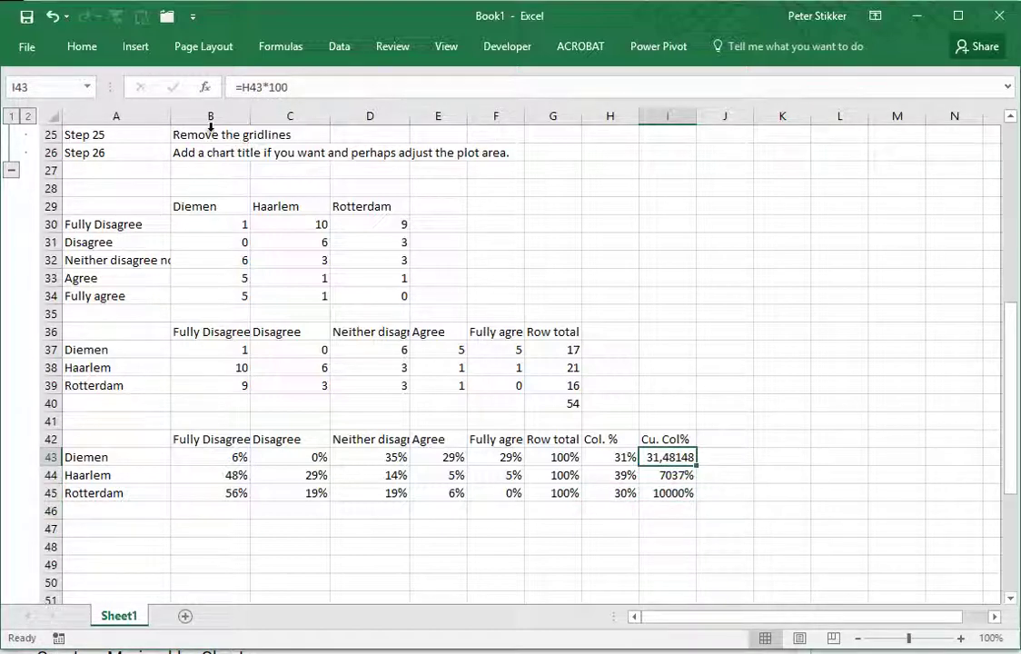
click(81, 49)
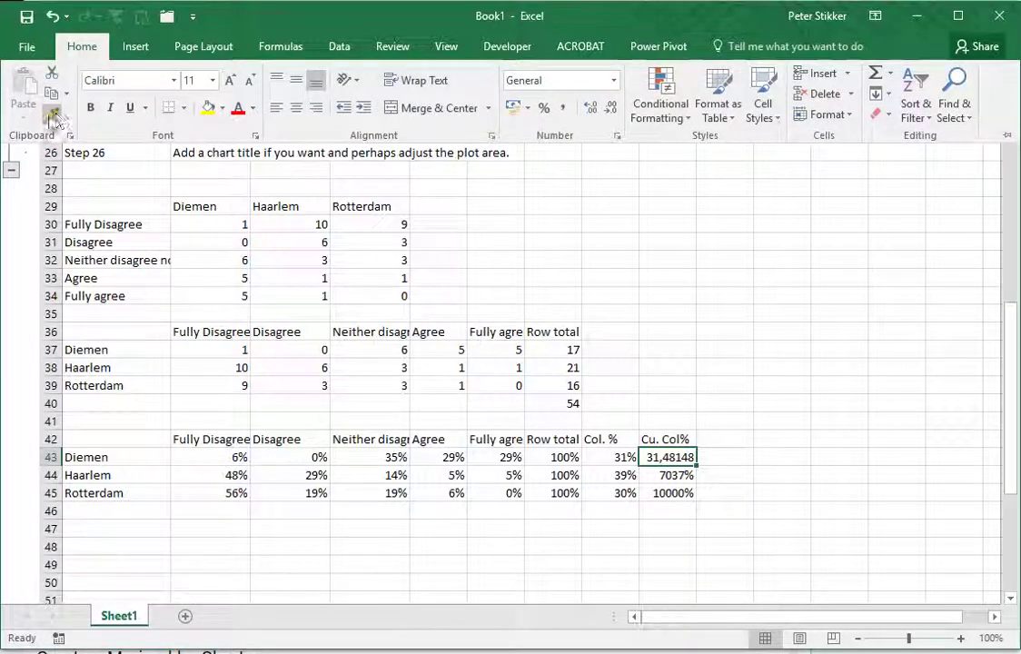
click(54, 114)
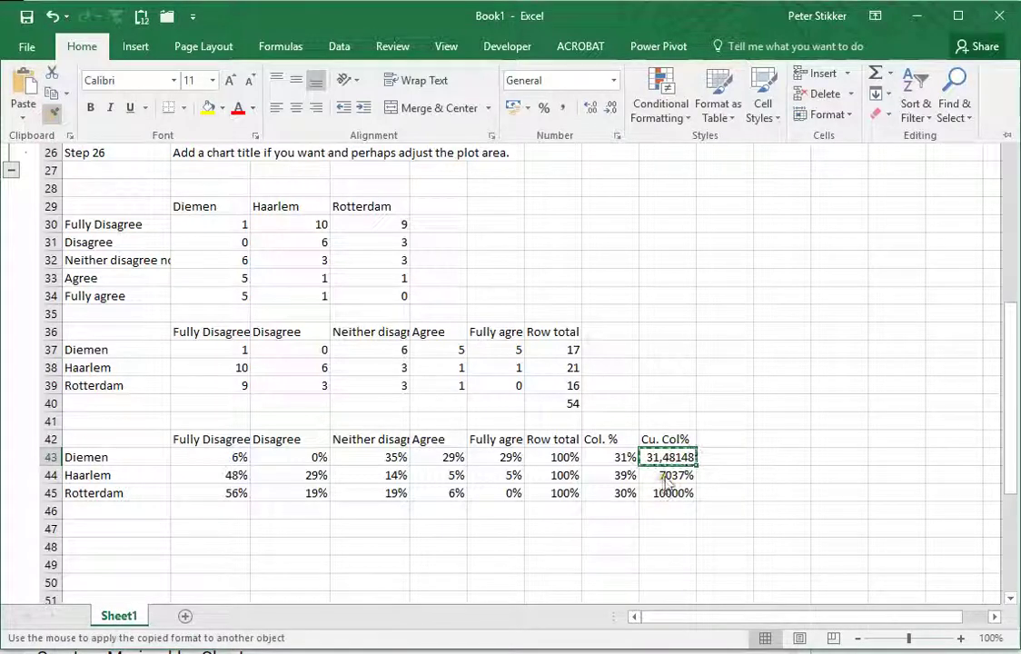
mouse_move(668, 482)
mouse_down()
mouse_move(683, 474)
mouse_move(673, 498)
mouse_up()
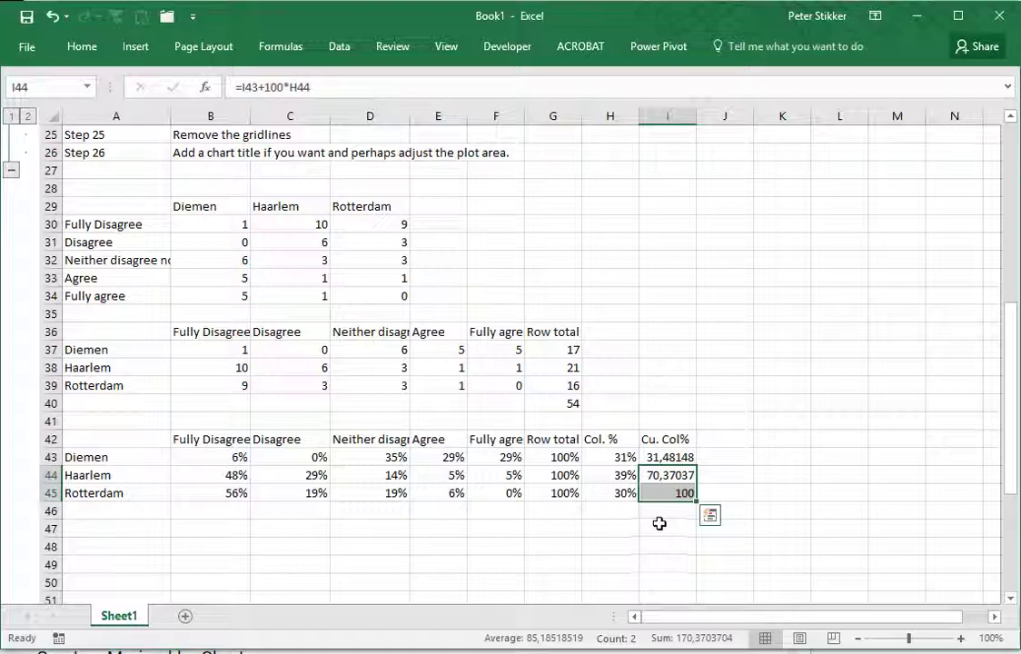
Review Step 5 of the instructions and insert a blank row above and below Diemen's row in the percentage table
scroll(288, 443, up, 8)
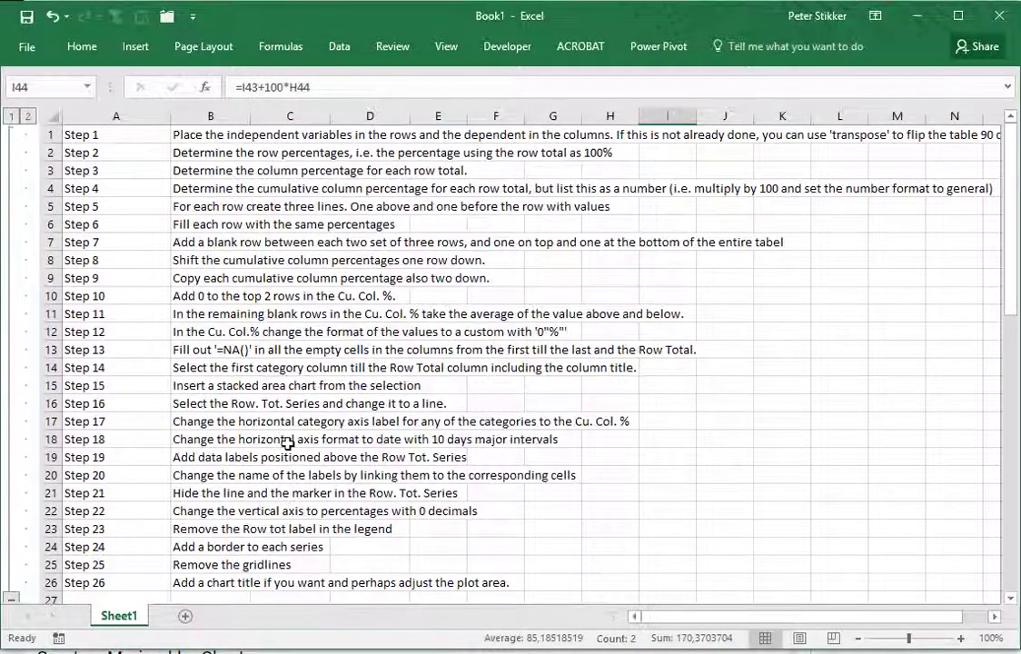
click(224, 204)
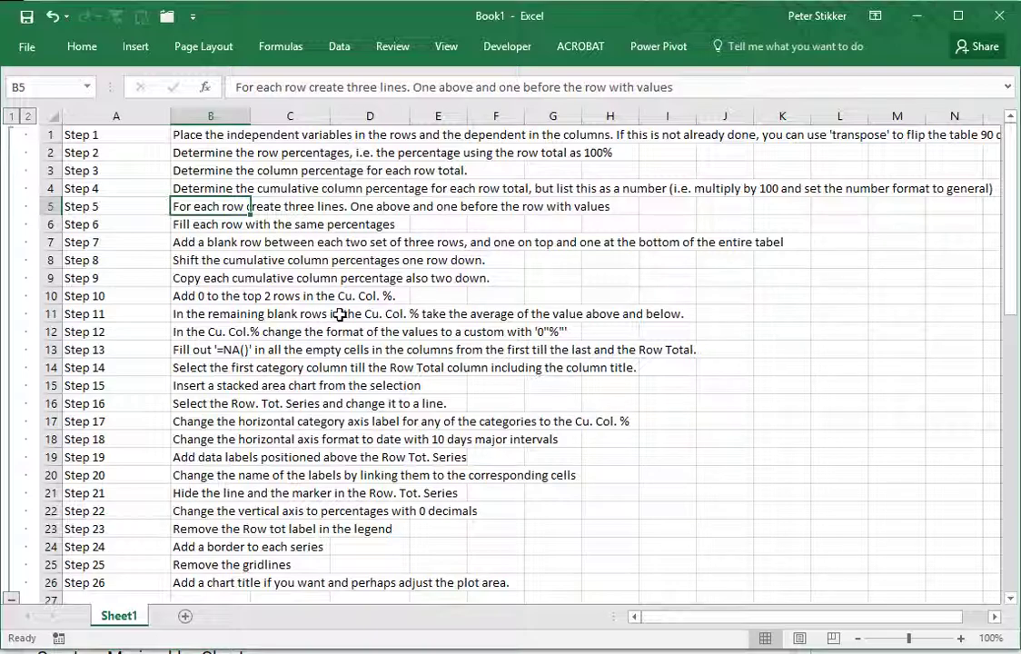
scroll(339, 313, down, 4)
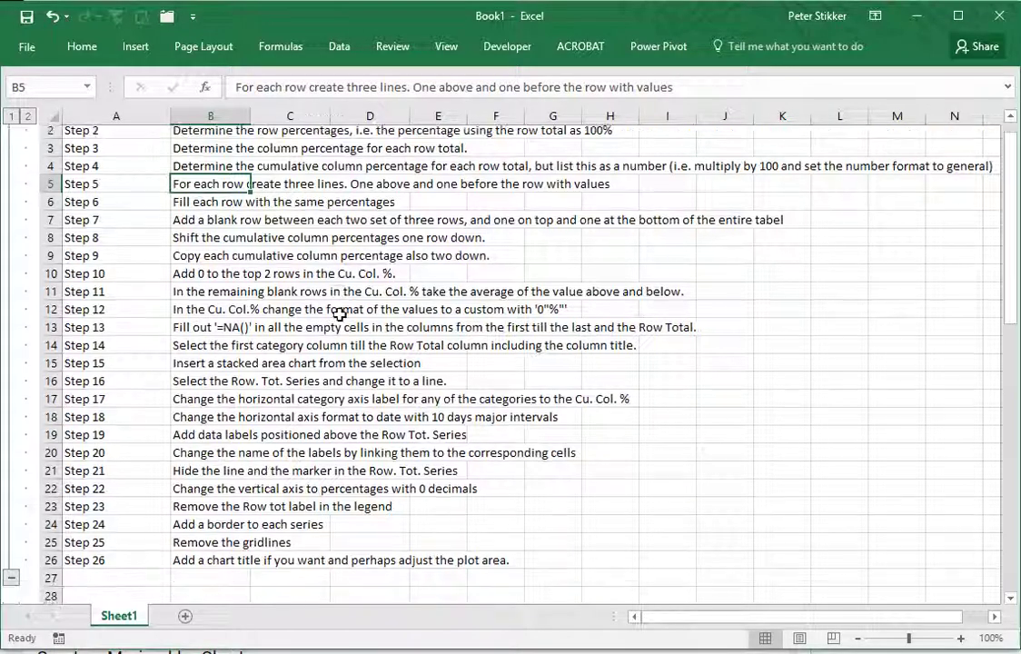
scroll(339, 314, down, 3)
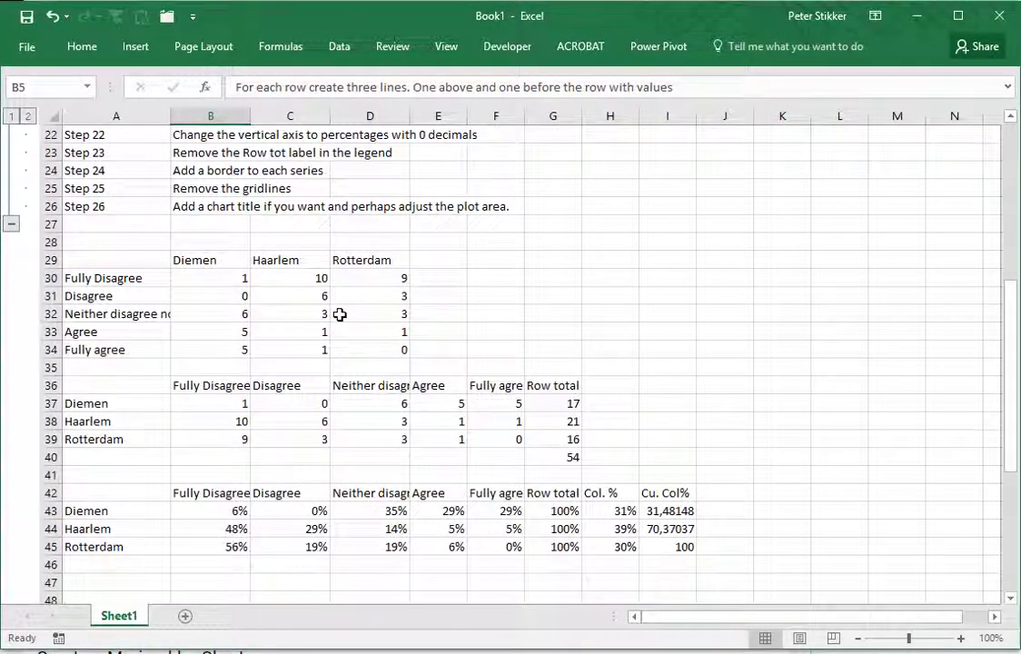
click(46, 511)
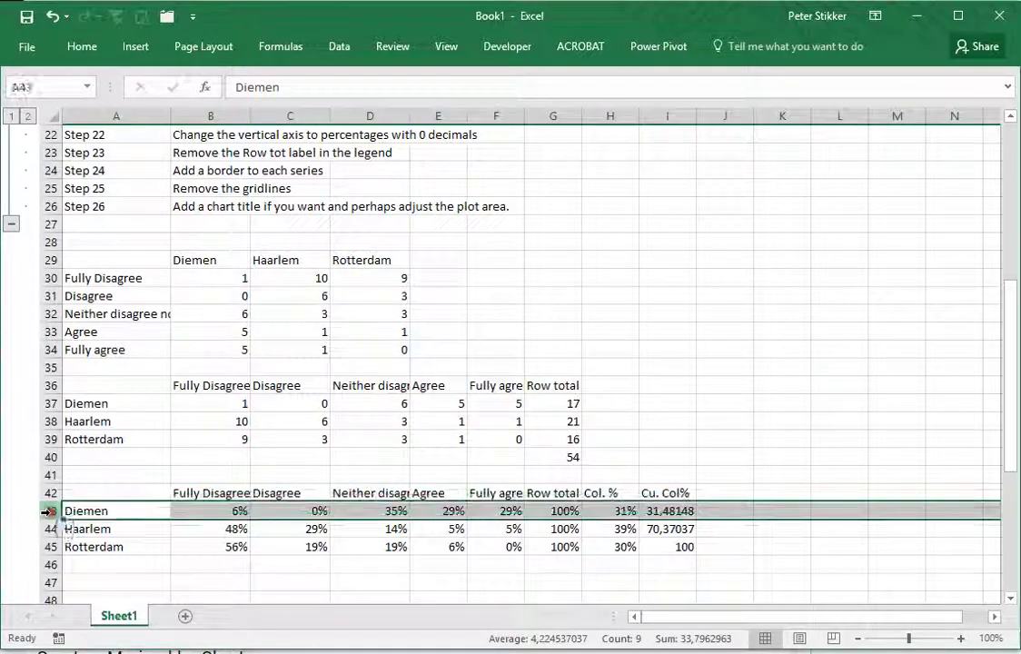
right_click(46, 511)
click(107, 636)
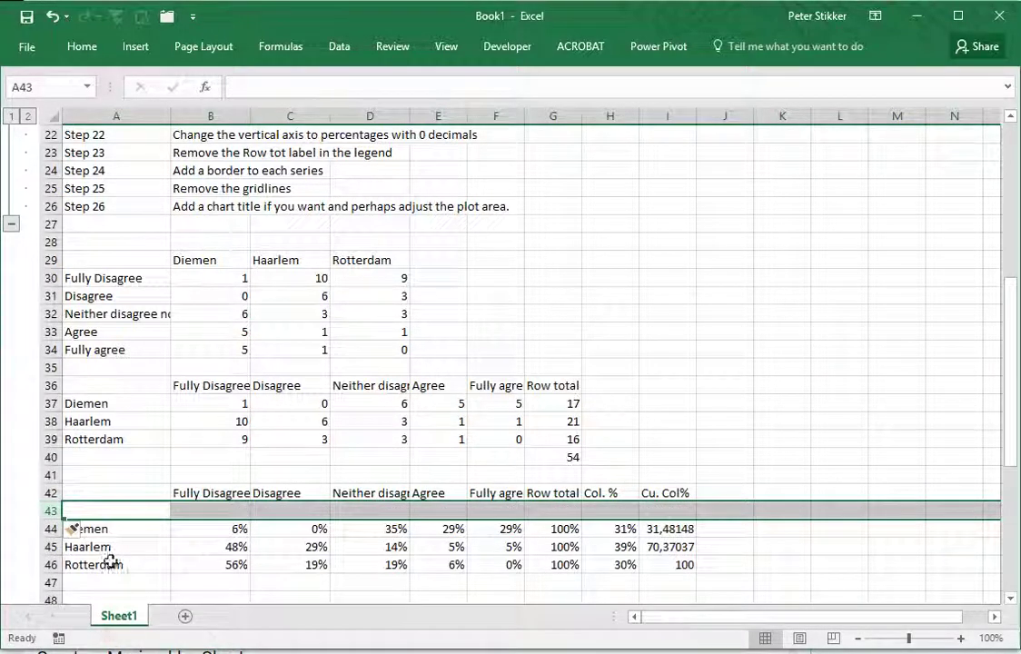
right_click(50, 547)
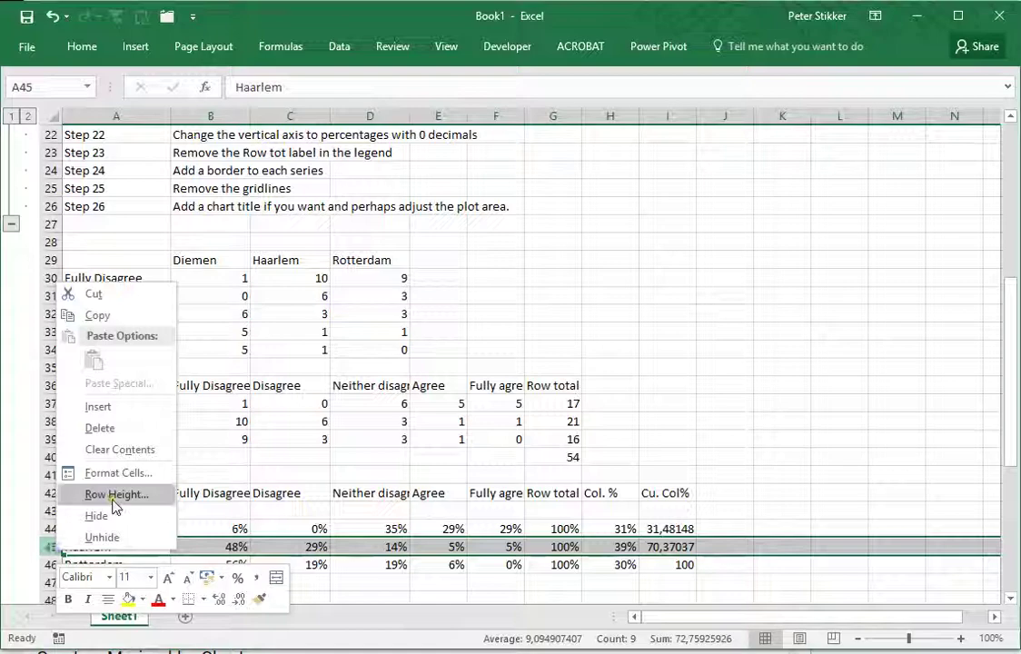
click(114, 413)
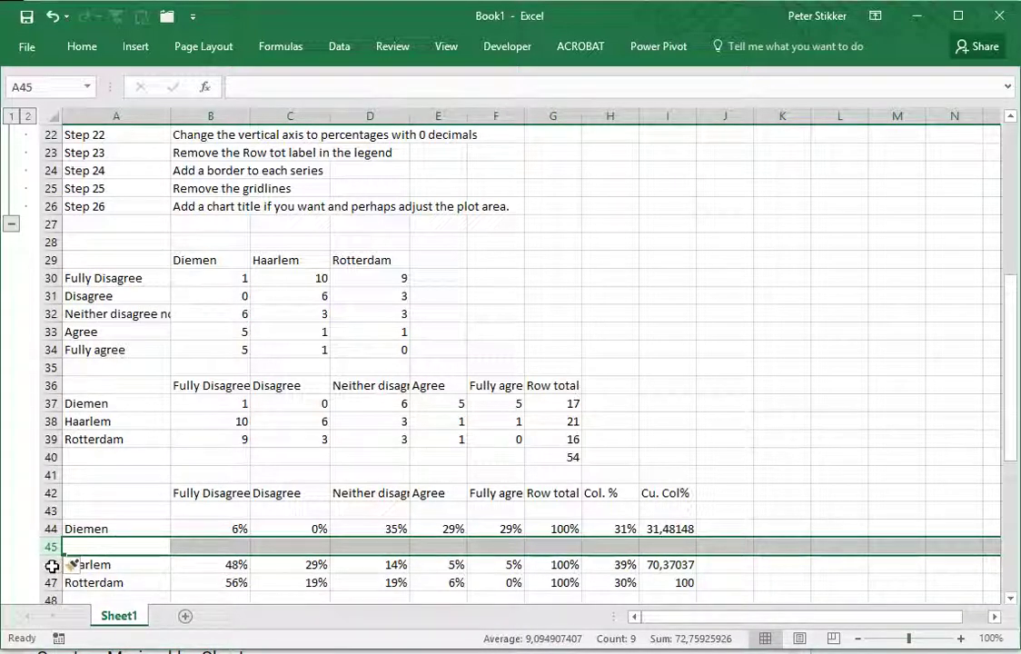
Insert a blank row above and below Haarlem's row in the percentage table
scroll(132, 559, down, 3)
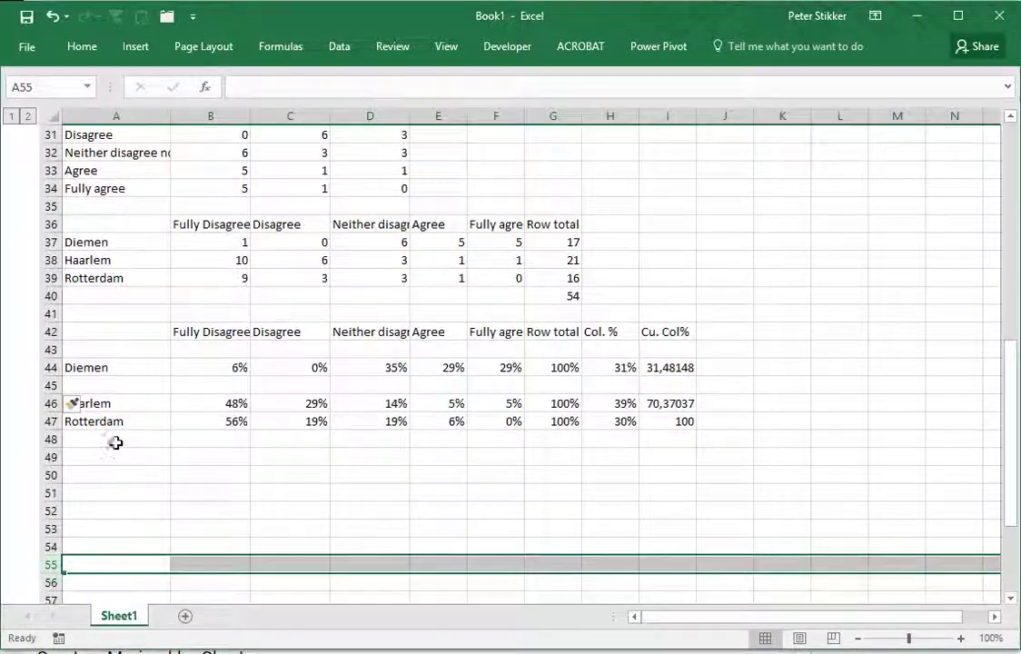
click(45, 403)
right_click(45, 402)
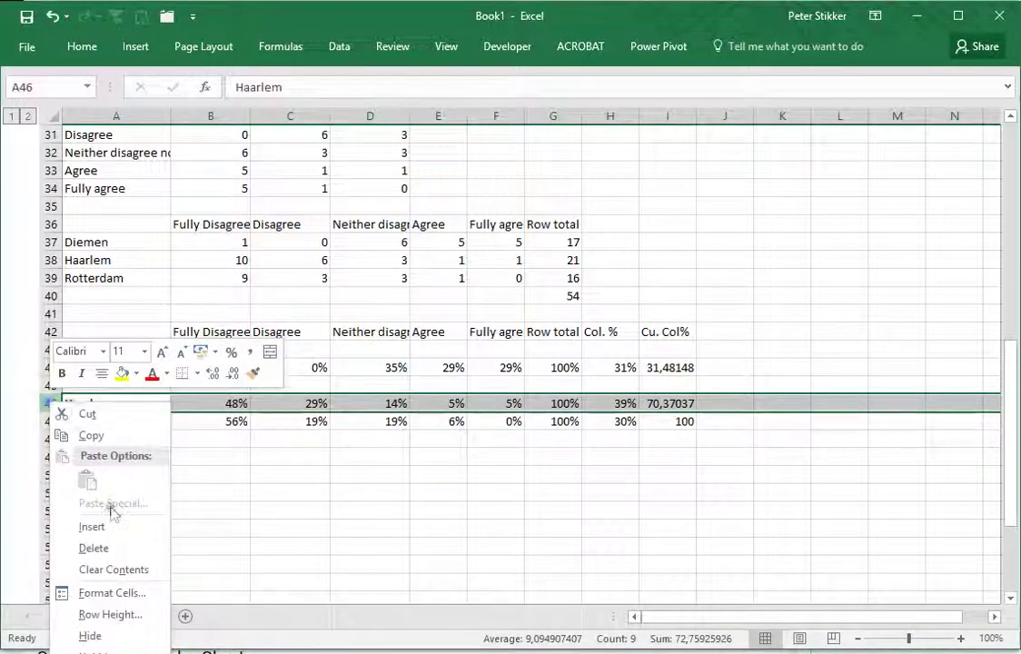
click(127, 527)
click(53, 439)
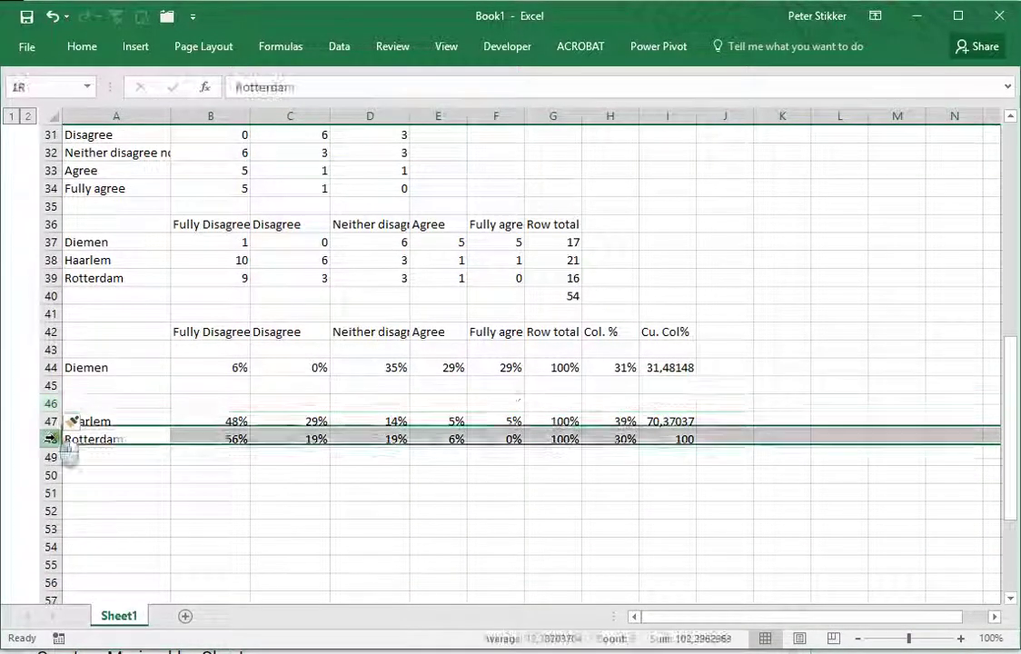
right_click(54, 439)
click(100, 563)
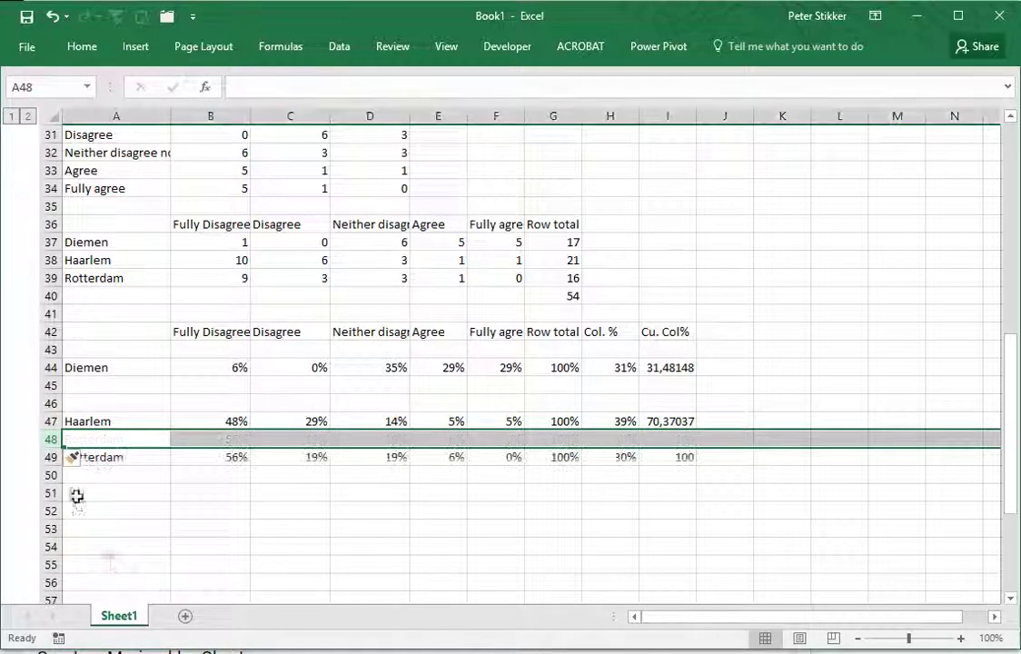
Insert a blank row above and below Rotterdam's row in the percentage table
click(46, 456)
right_click(45, 456)
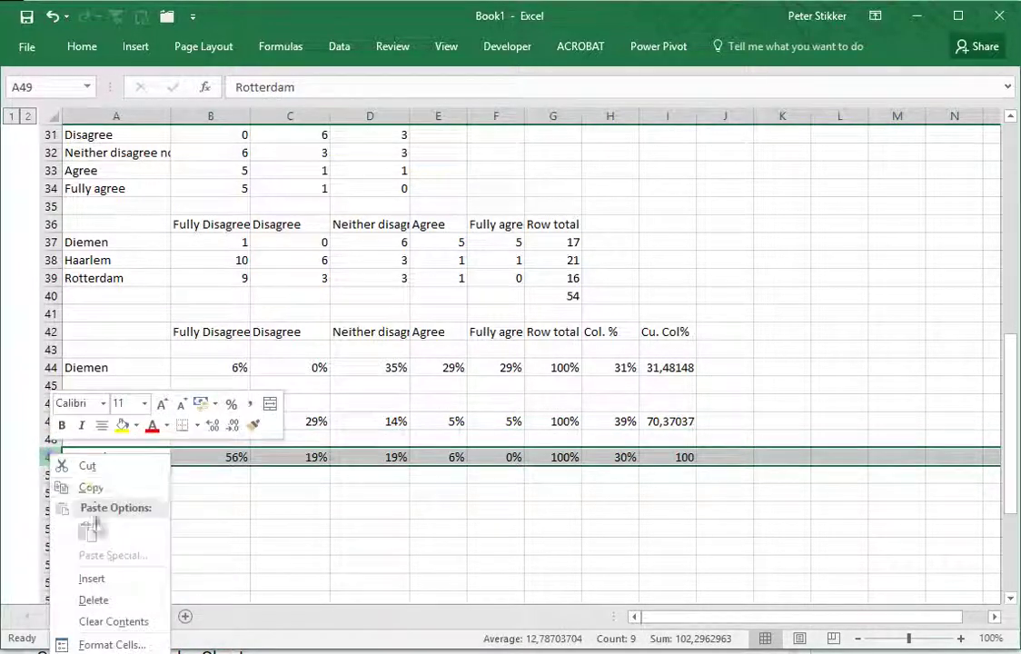
click(96, 580)
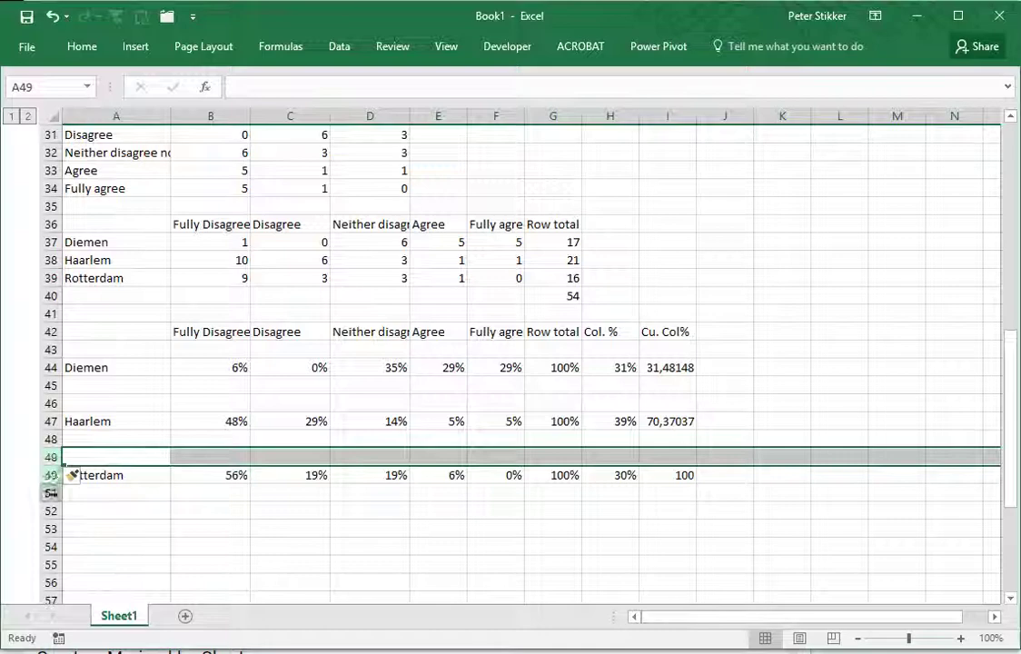
click(51, 493)
right_click(50, 493)
click(100, 621)
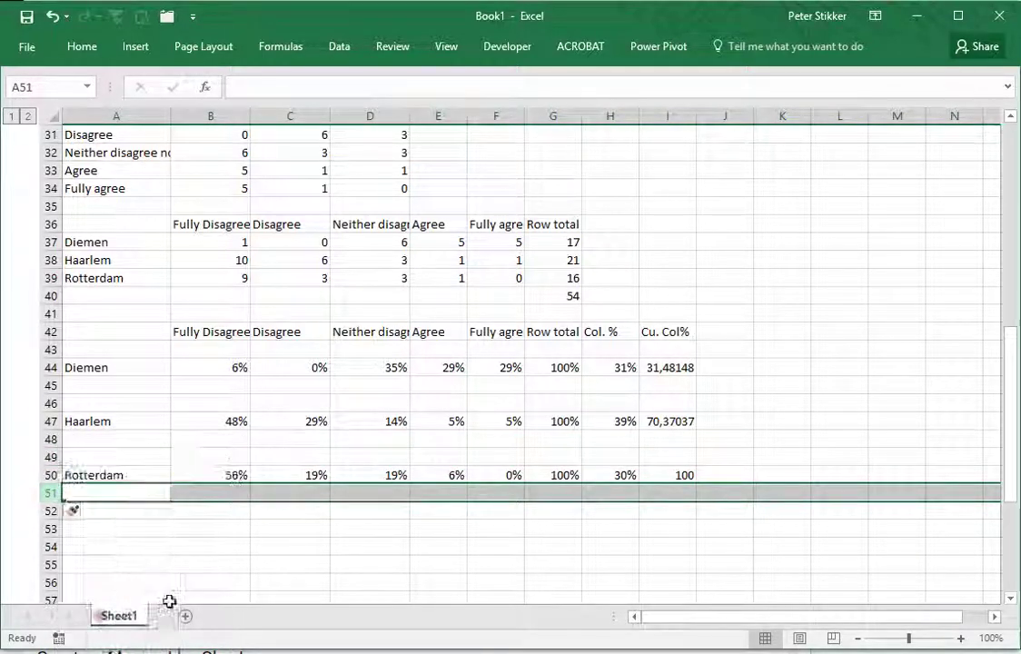
Fill Diemen's three-row block A43:I45 with yellow
click(124, 349)
drag(125, 349, 677, 382)
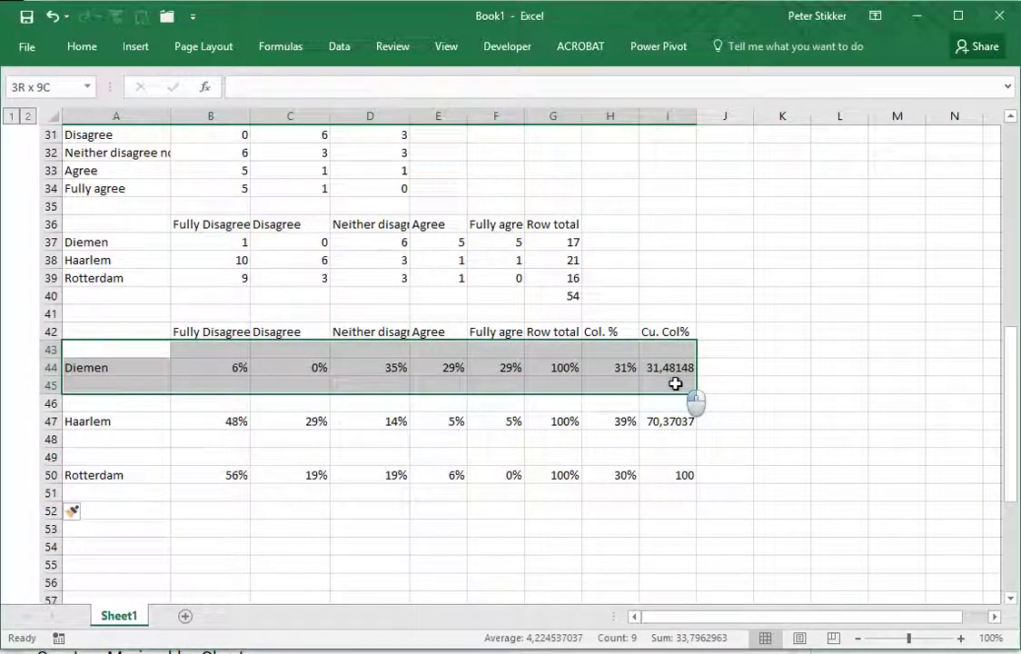
click(82, 46)
click(208, 108)
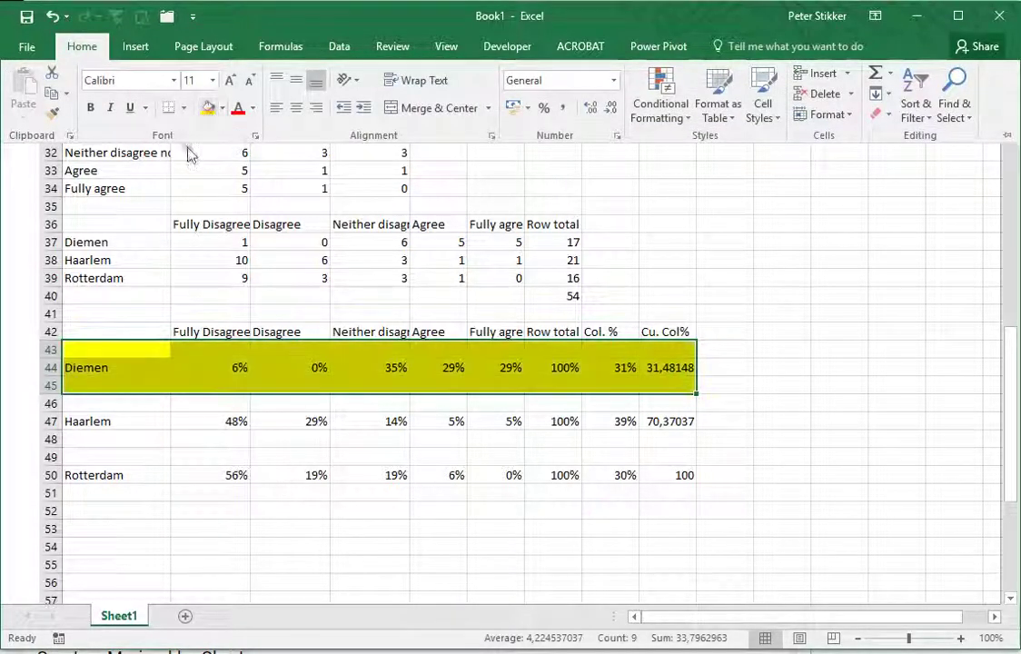
Fill Haarlem's three-row block A46:I48 with a light blue theme color
click(91, 414)
drag(109, 401, 658, 430)
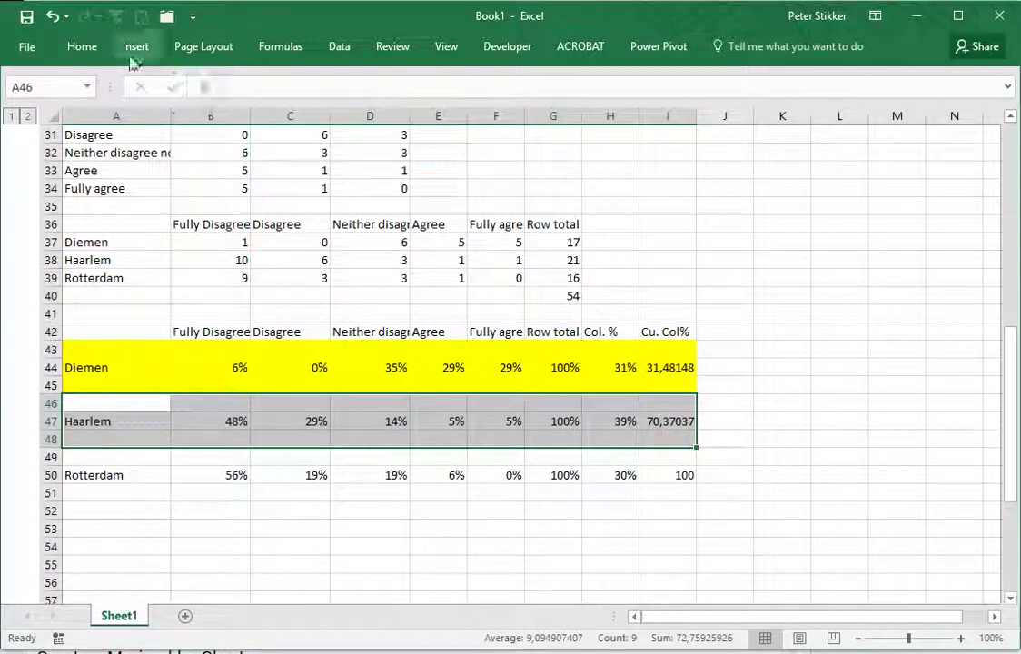
click(82, 50)
click(221, 108)
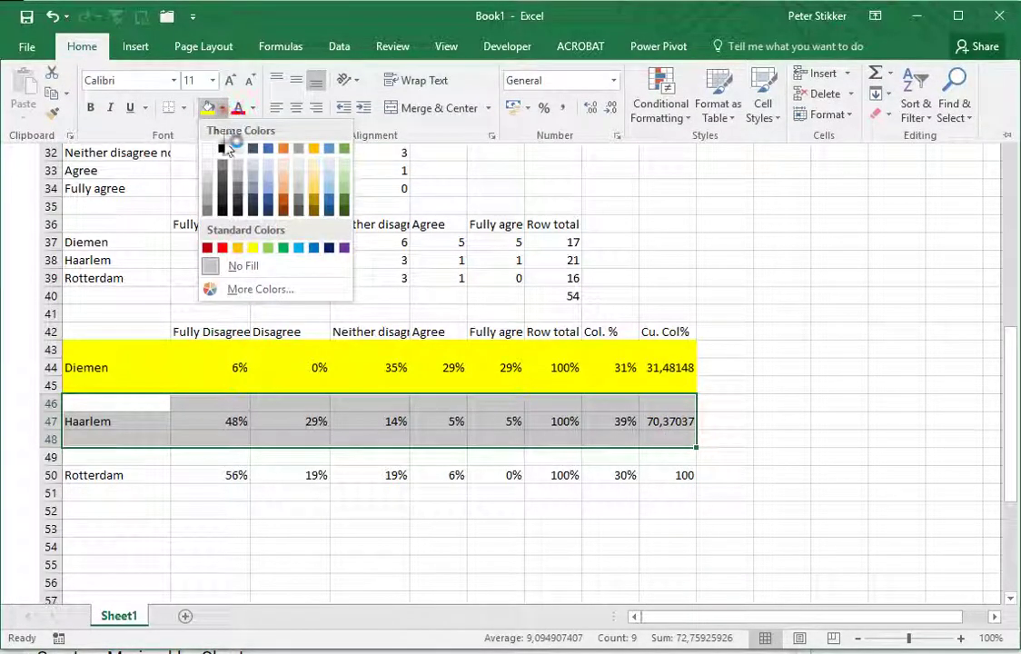
click(253, 164)
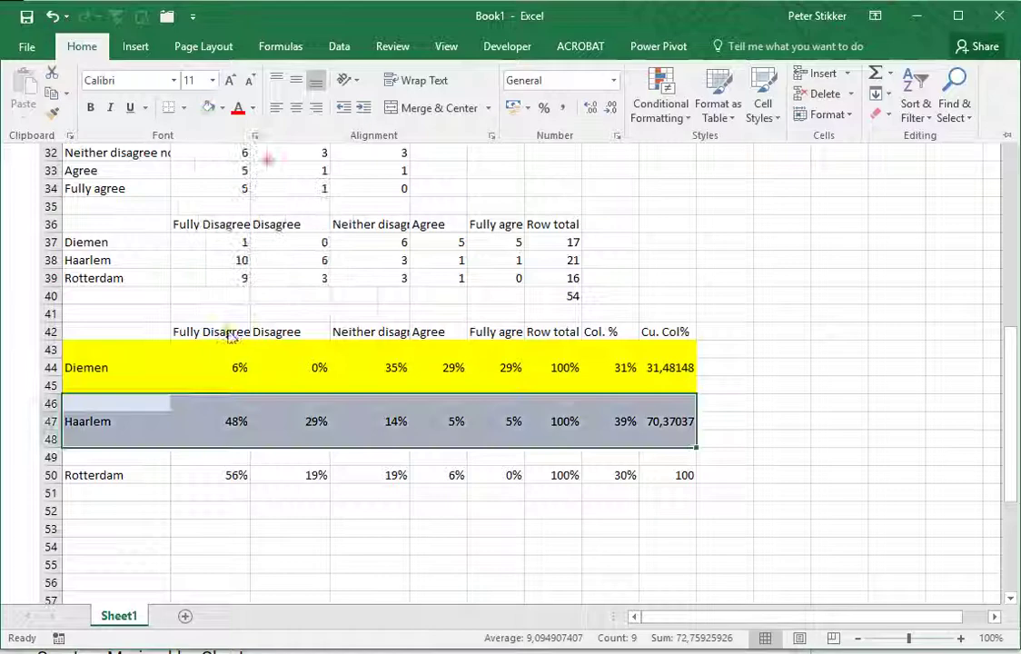
Fill Rotterdam's three-row block A49:I51 with the standard orange color
drag(136, 459, 695, 496)
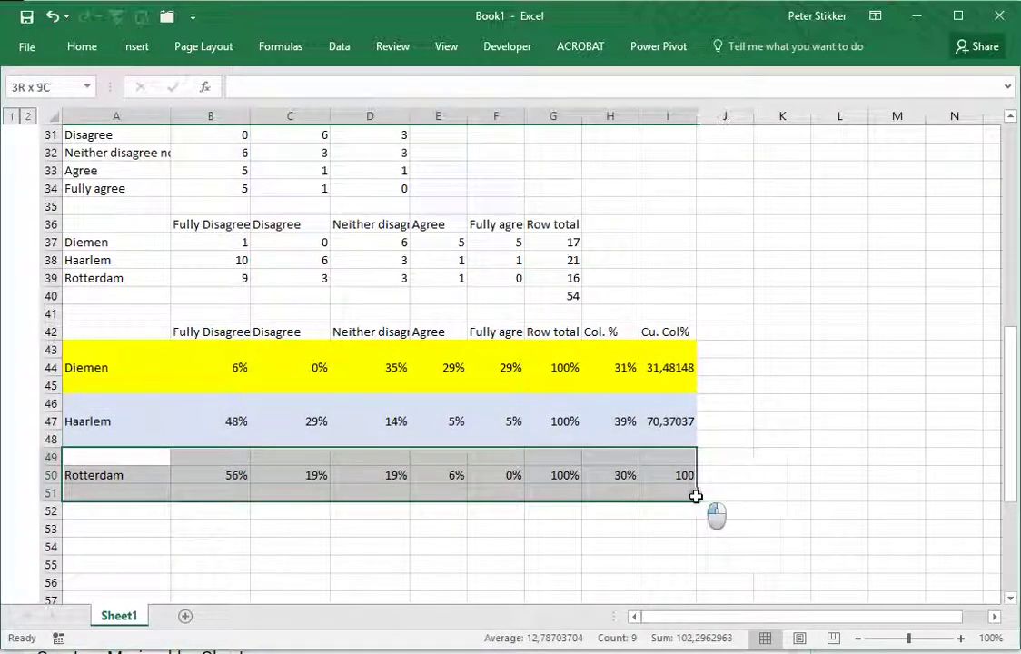
click(81, 45)
click(221, 107)
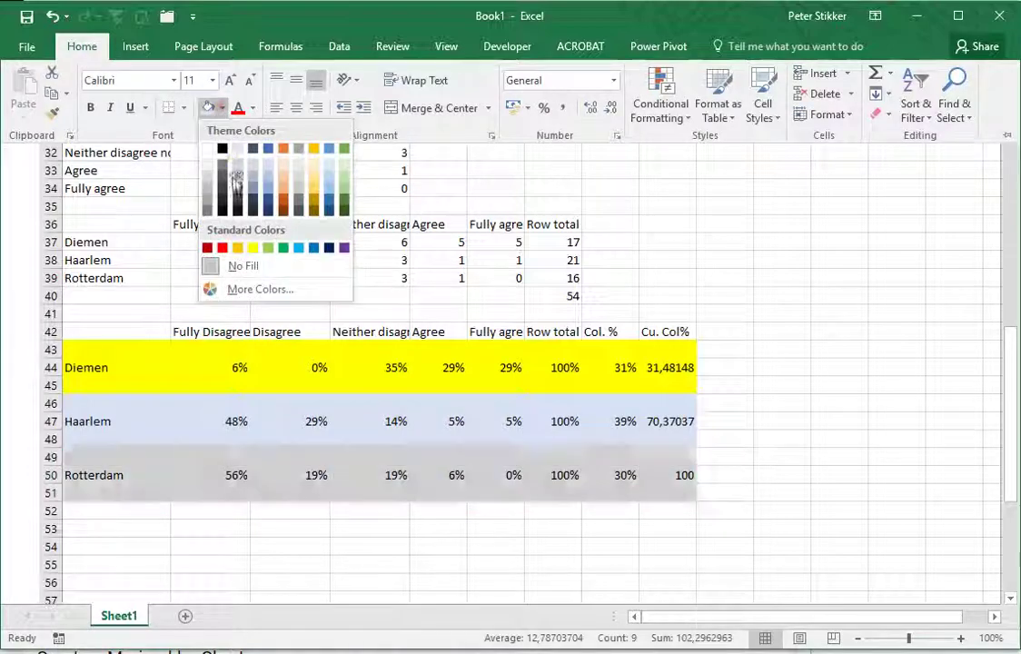
click(236, 249)
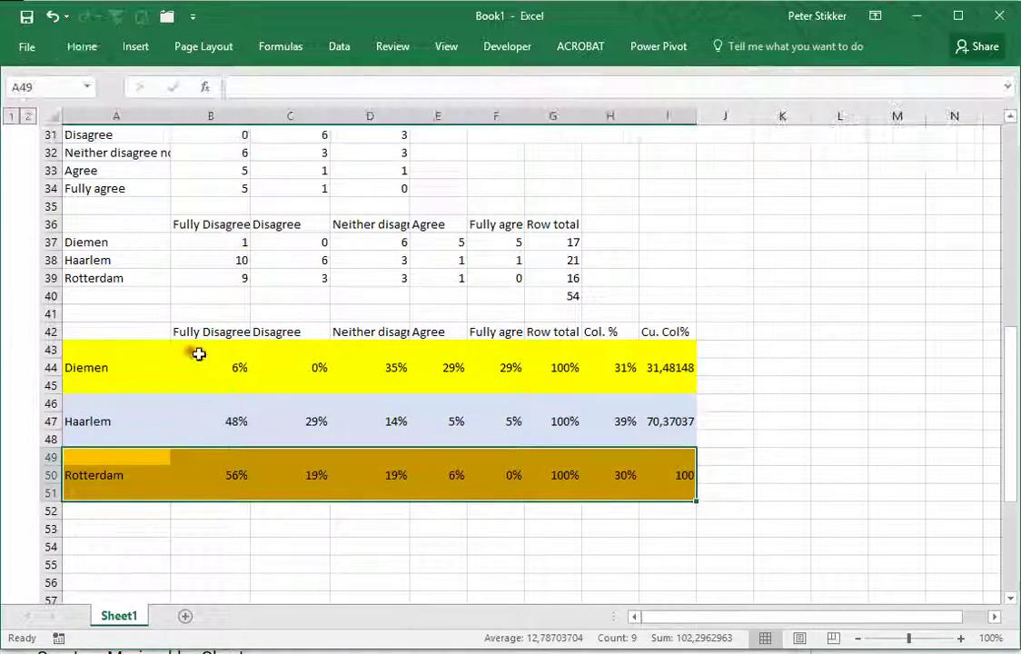
Enter the formula =B44 in B43 and B45 so Diemen's outer rows repeat its Fully Disagree percentage
click(125, 335)
scroll(125, 335, up, 10)
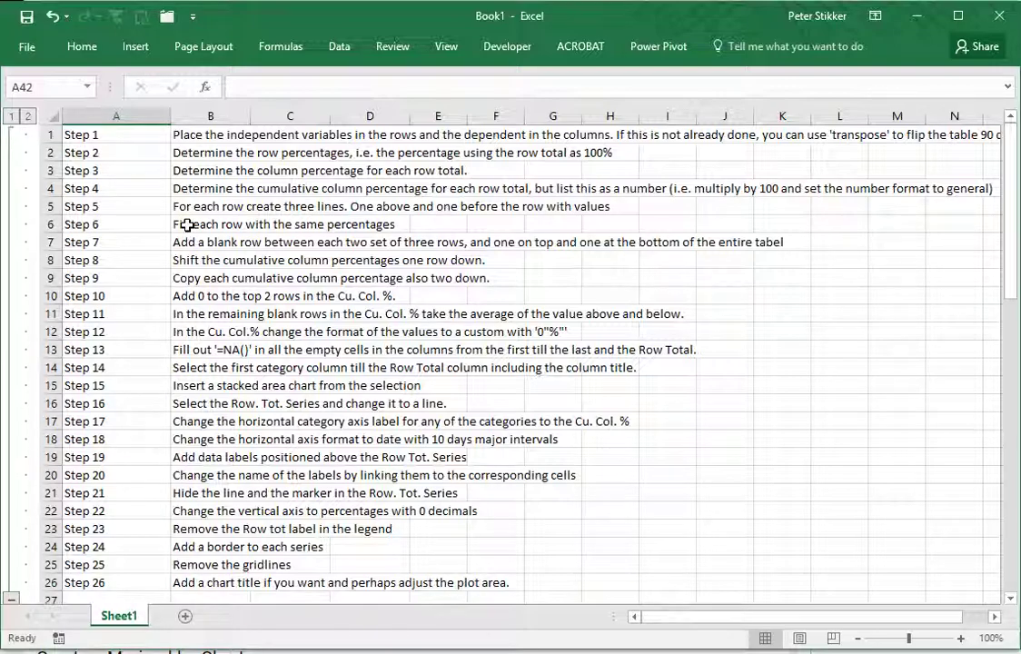
click(186, 225)
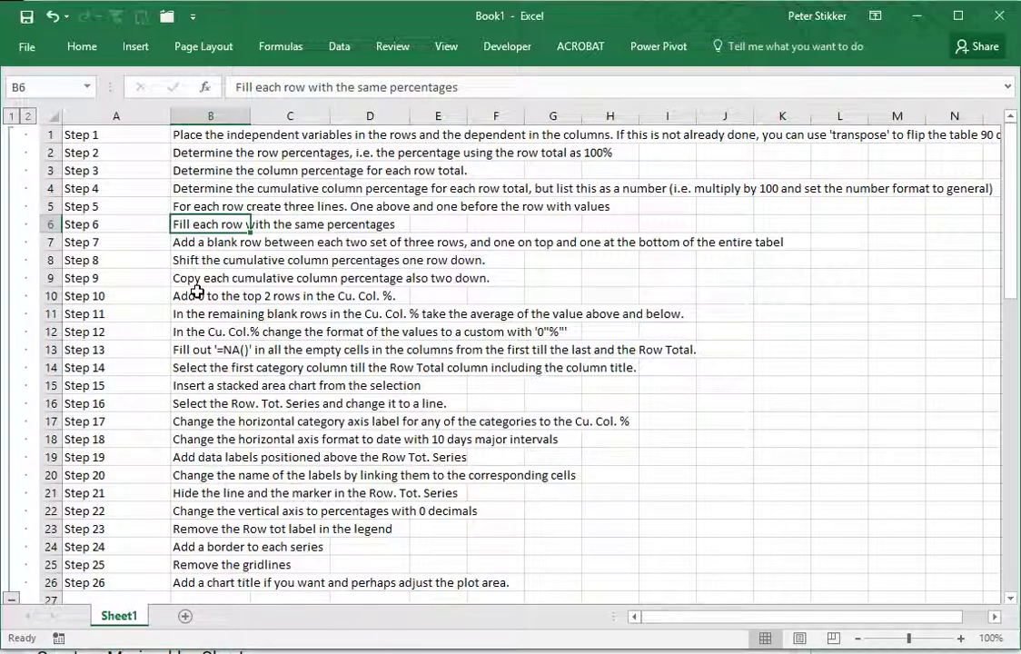
scroll(196, 290, down, 9)
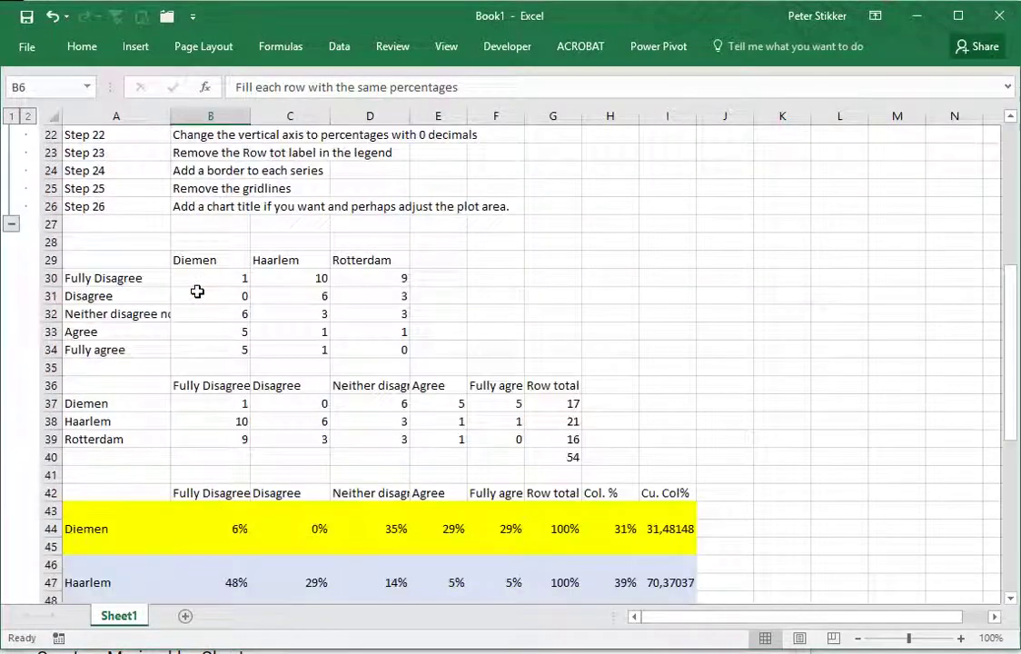
scroll(197, 291, down, 1)
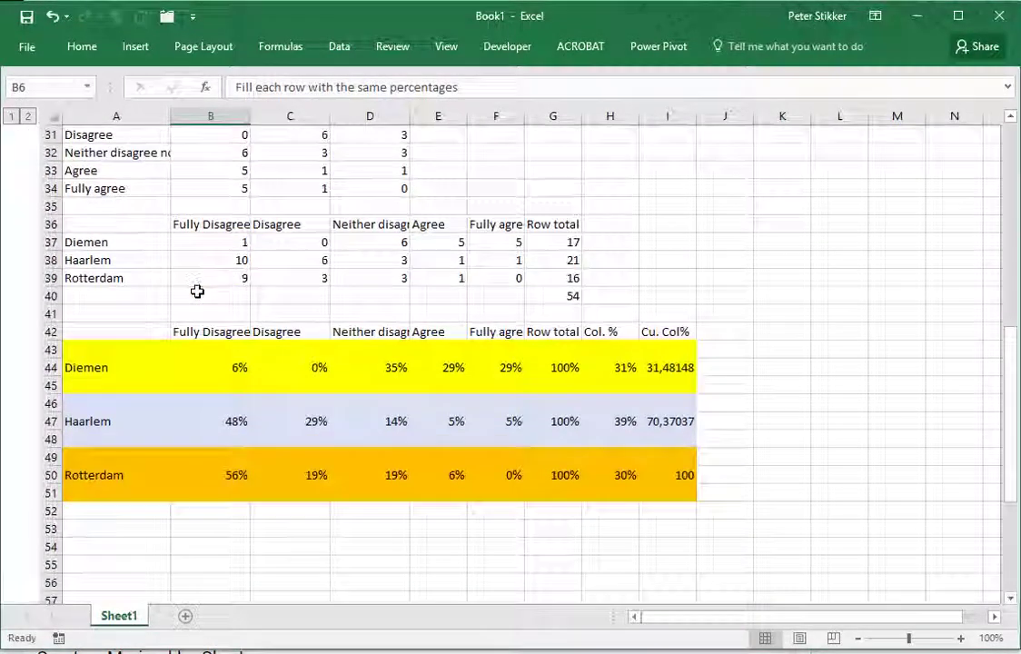
click(230, 352)
text(=)
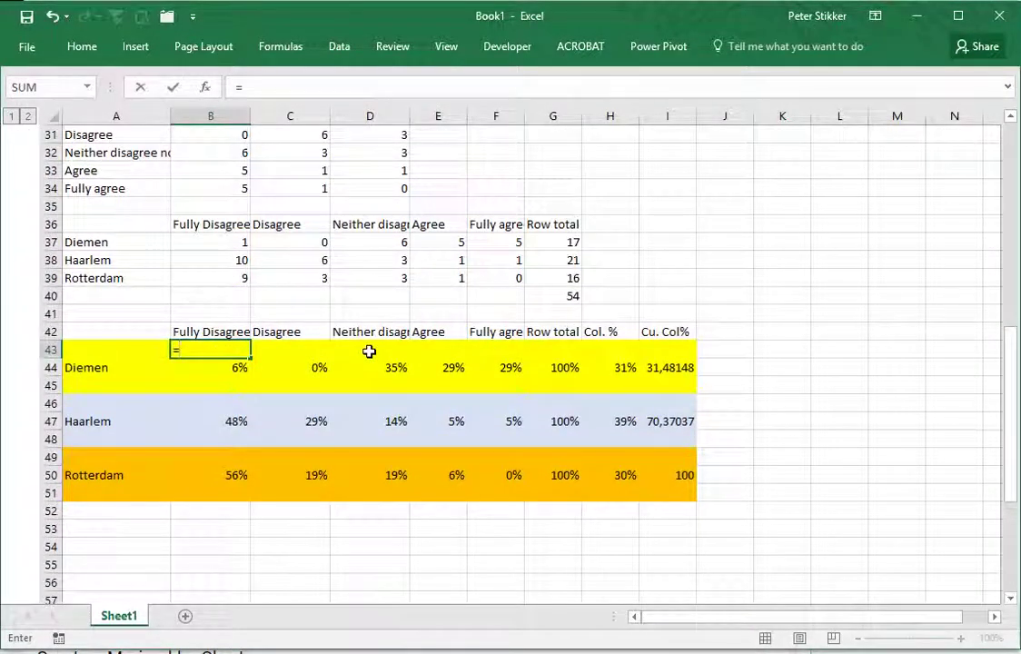
key(Return)
key(Down)
text(=)
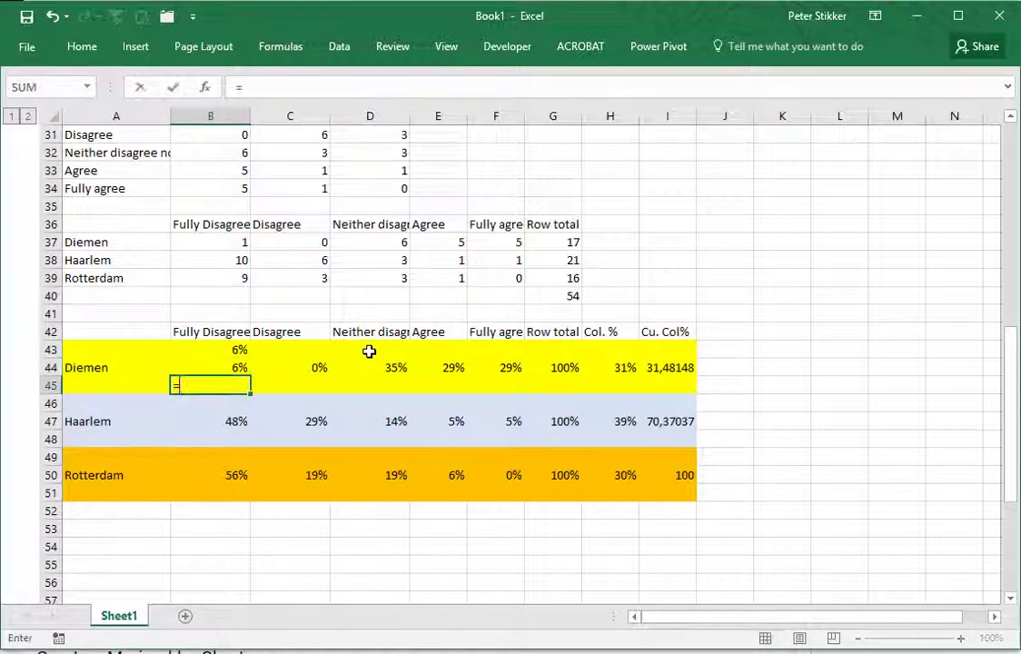
key(Up)
key(Return)
Copy the formula in B45 across to F45 in Diemen's lower row
key(Up)
key(ctrl+c)
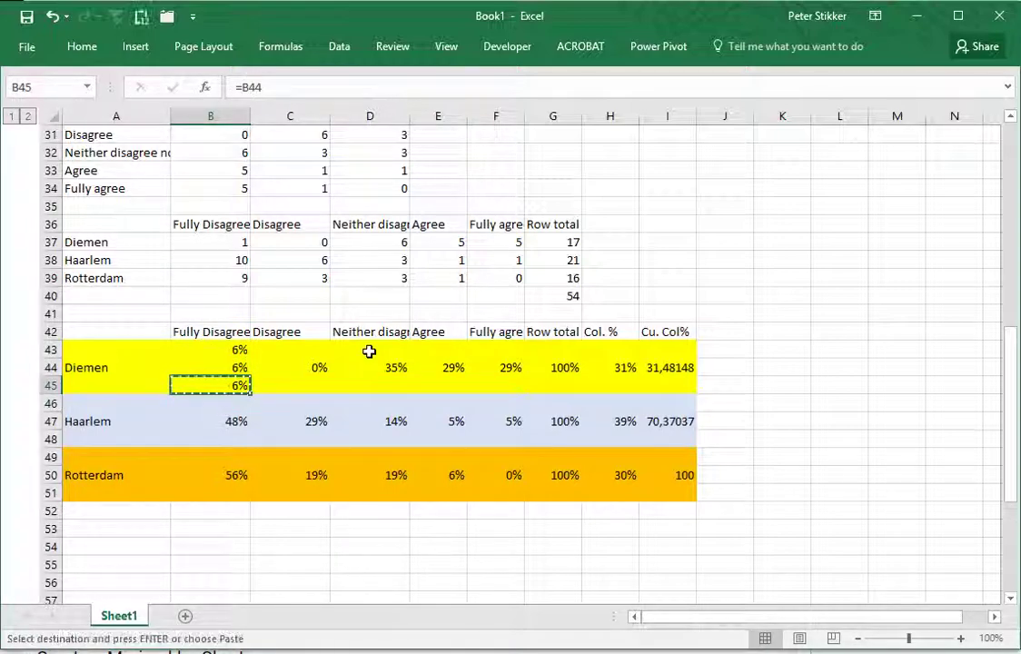
key(shift+Right)
key(shift+Right)
key(shift+Right)
key(shift+Right)
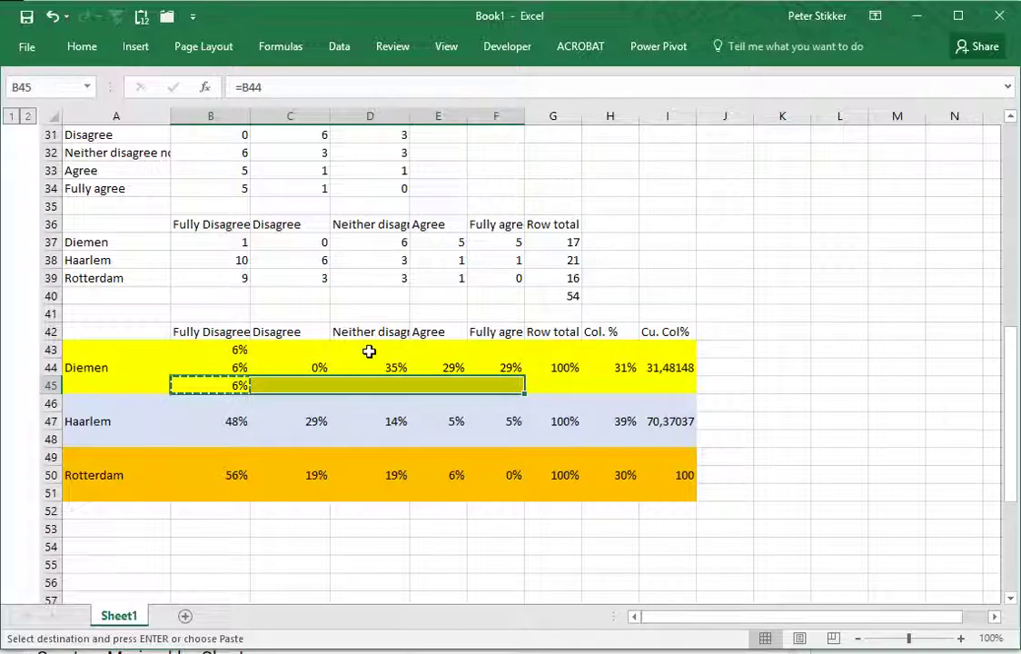
key(ctrl+v)
Copy the formula in B43 across to F43 in Diemen's upper row
key(Up)
key(Up)
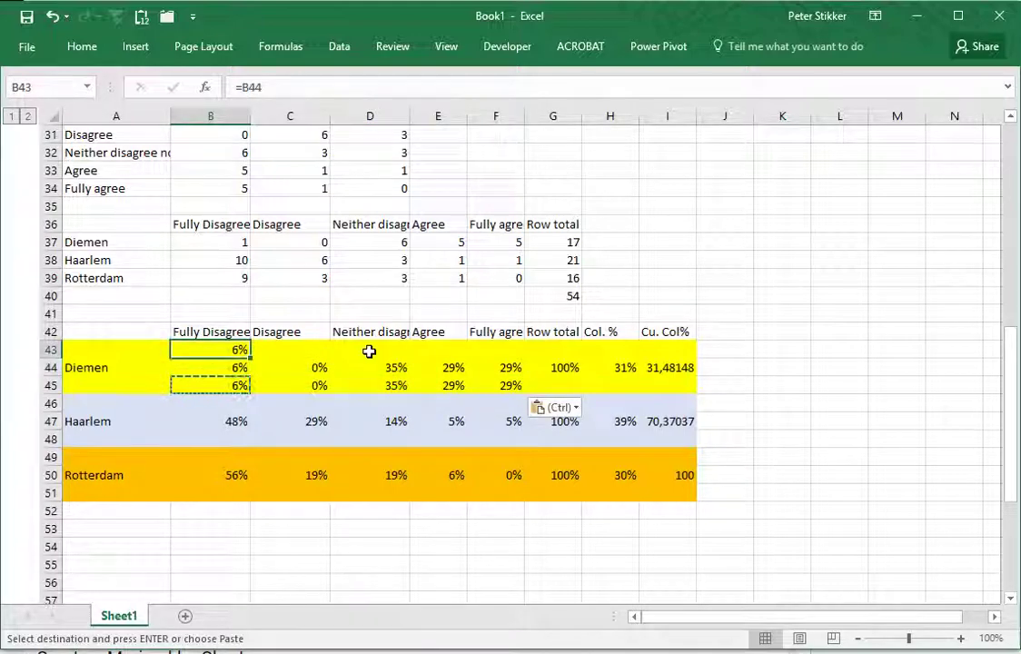
key(shift+Right)
key(shift+Right)
key(shift+Right)
key(shift+Right)
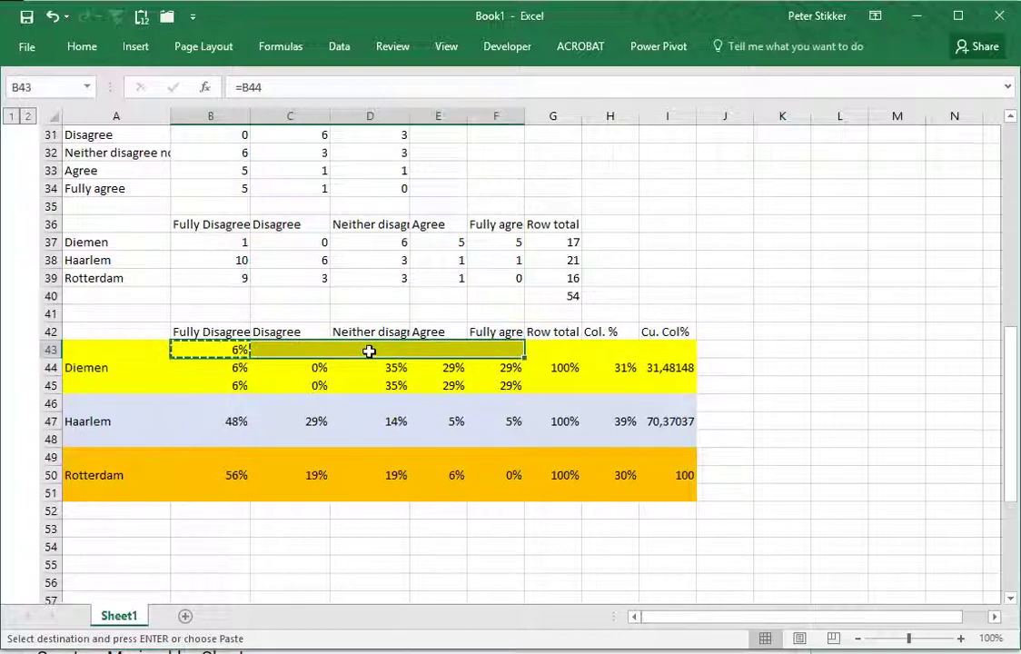
key(ctrl+v)
Copy B43:F43 into Haarlem's upper row B46:F46, pasting only the formulas
key(ctrl+c)
key(Down)
key(Down)
key(Down)
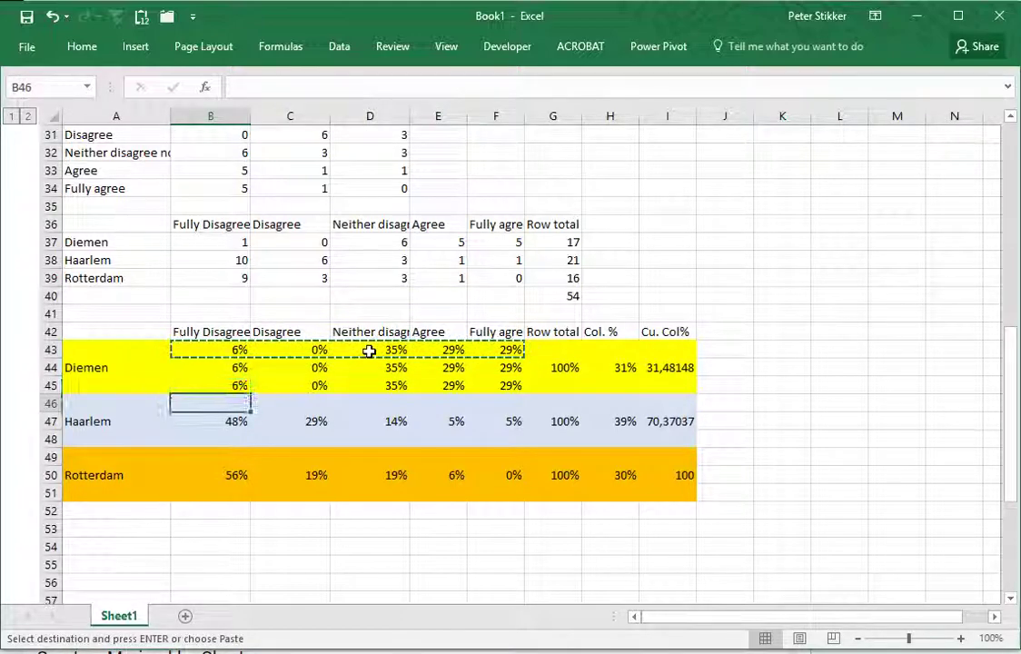
key(ctrl+v)
key(ctrl)
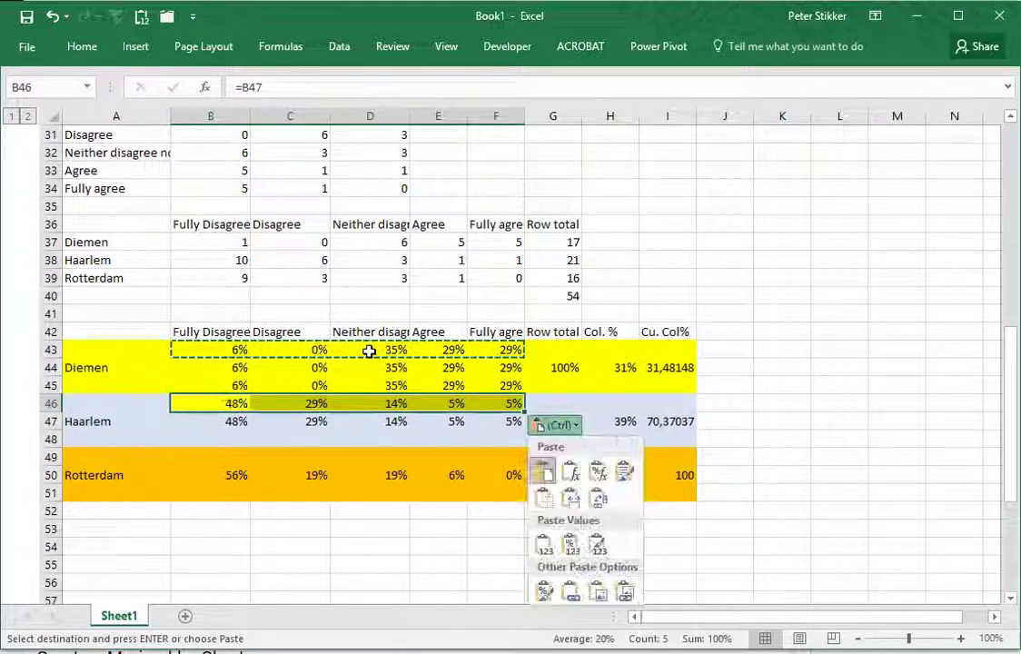
click(570, 472)
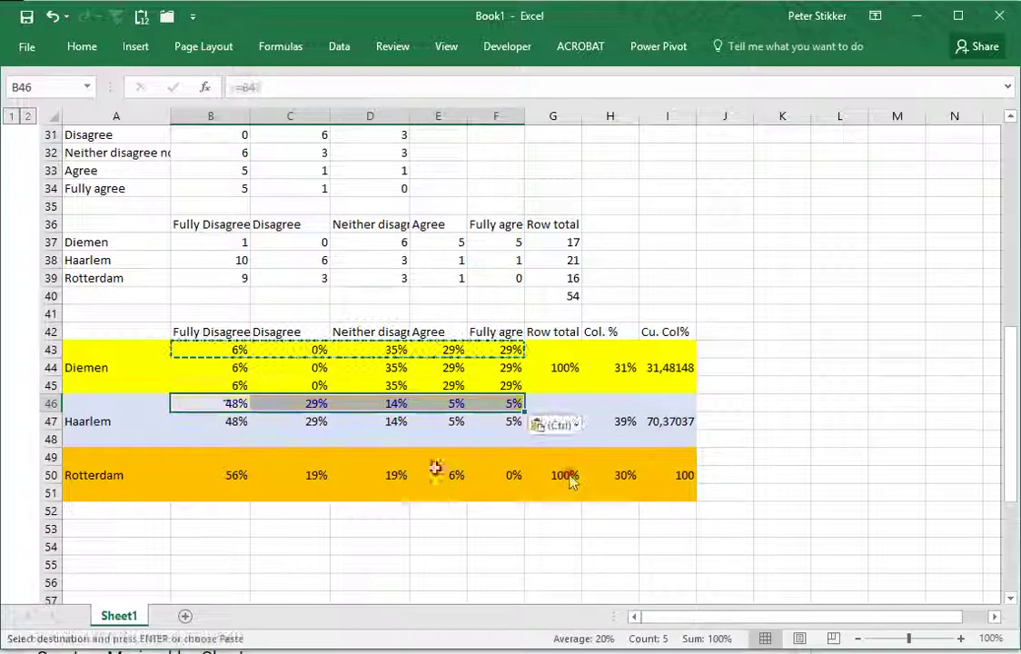
Paste the copied upper-row formulas into Rotterdam's upper row B49:F49, without the source formatting
click(228, 455)
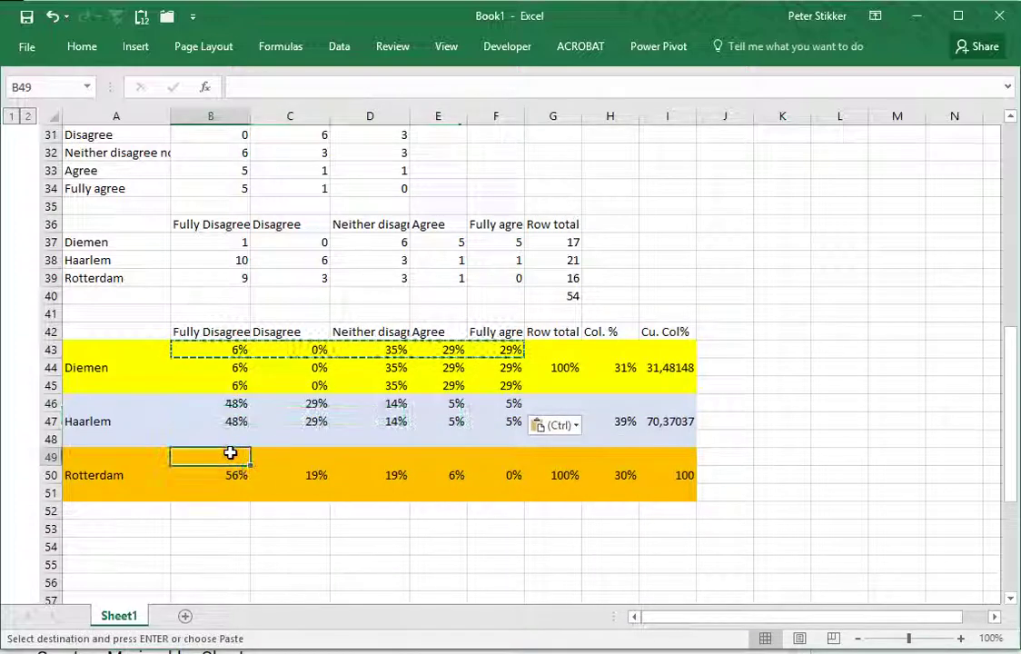
key(ctrl+v)
key(ctrl)
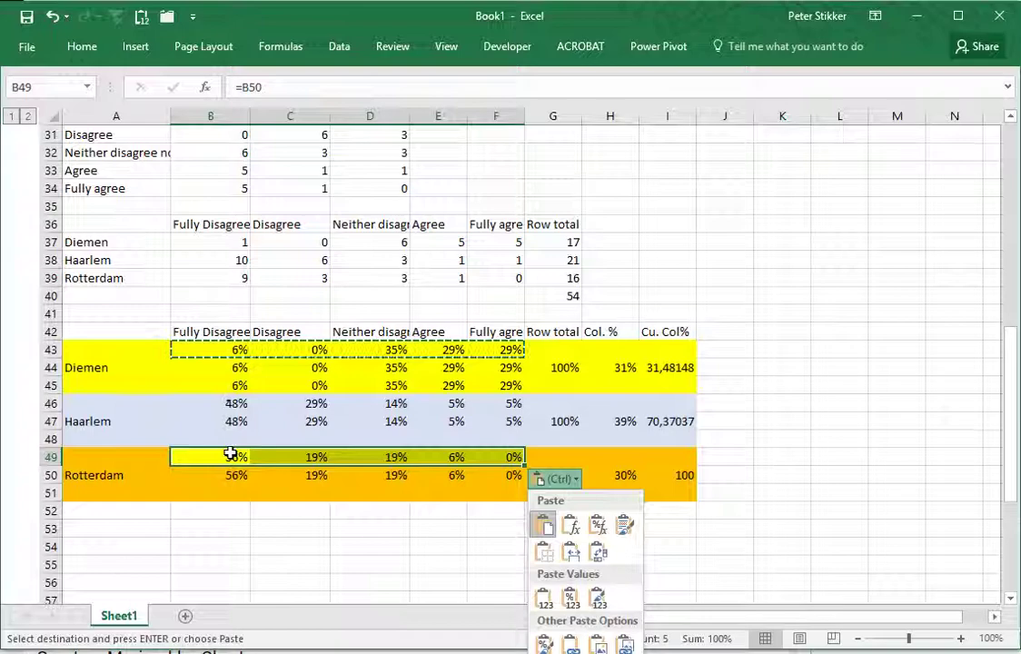
key(f)
Copy Diemen's lower row B45:F45 into Haarlem's lower row B48:F48 as formulas only
click(224, 387)
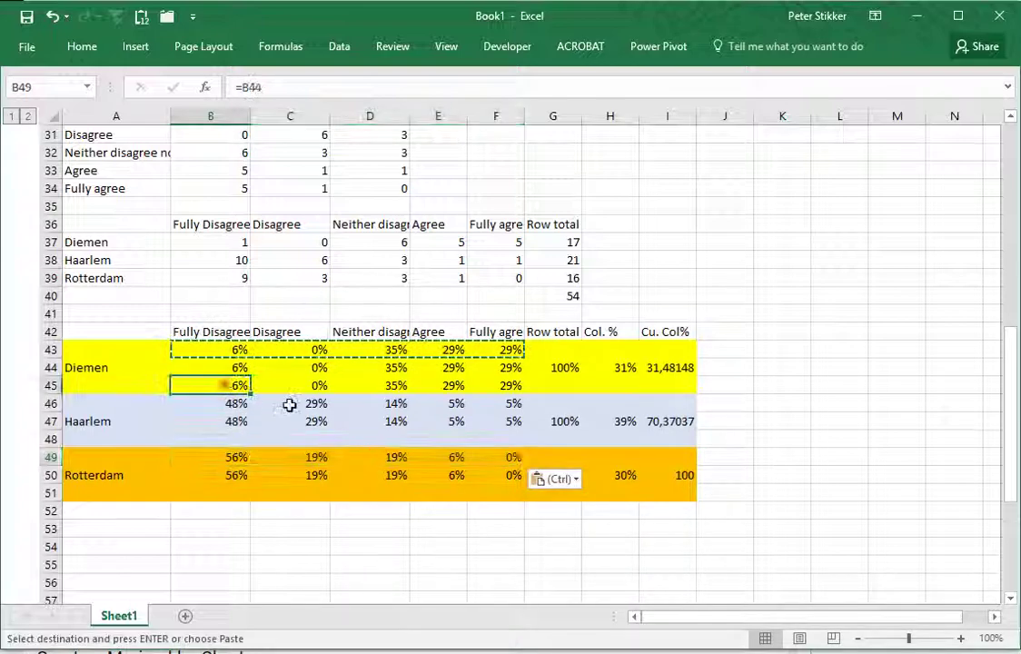
key(shift+Right)
key(shift+Right)
key(shift+Right)
key(shift+Right)
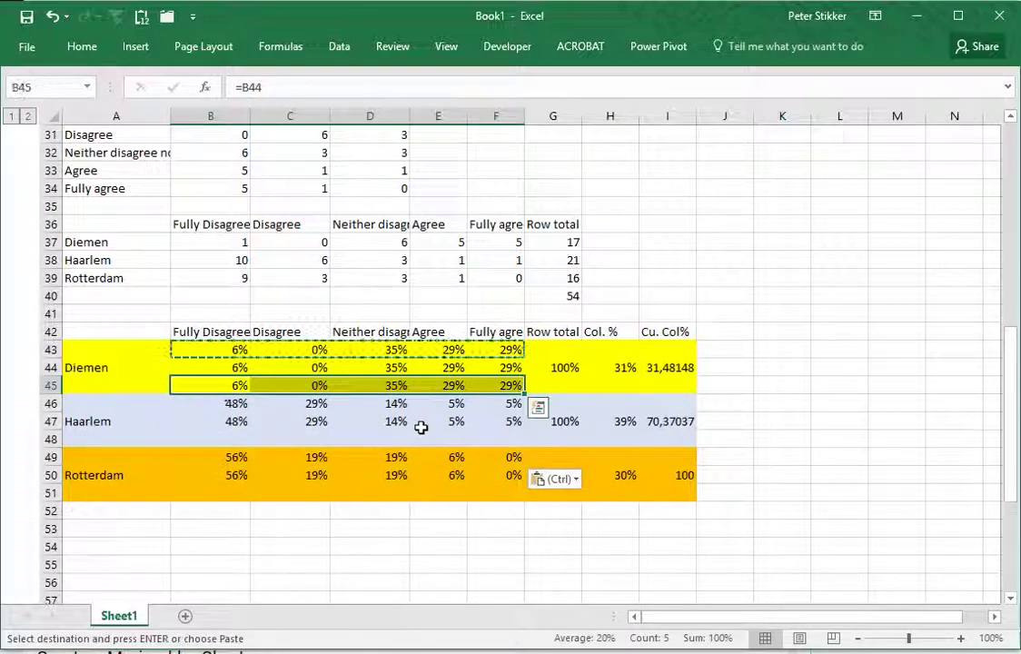
key(ctrl+c)
key(Down)
key(Down)
key(Down)
key(shift+Right)
key(shift+Right)
key(shift+Right)
key(shift+Right)
key(ctrl+v)
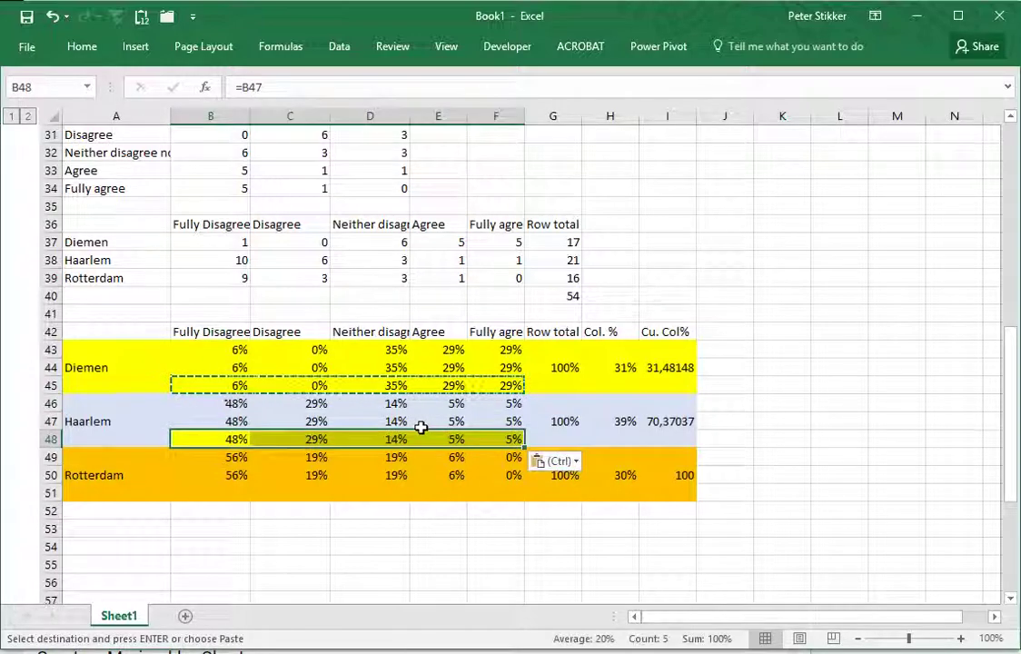
key(ctrl)
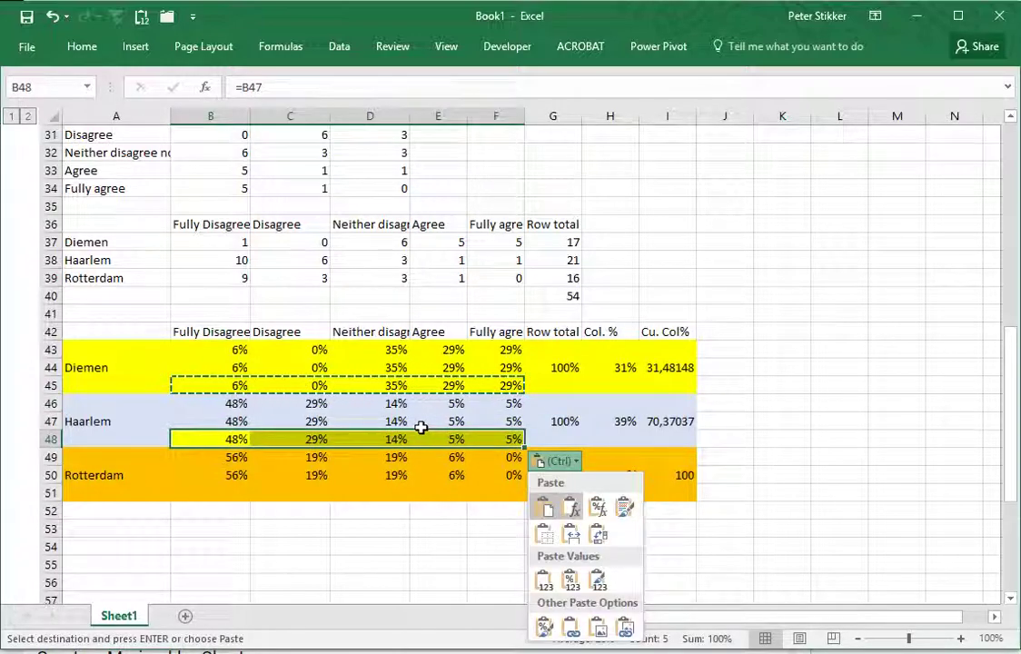
key(Escape)
Paste the copied lower-row formulas into Rotterdam's lower row B51:F51, without the source formatting
key(Down)
key(Down)
key(Down)
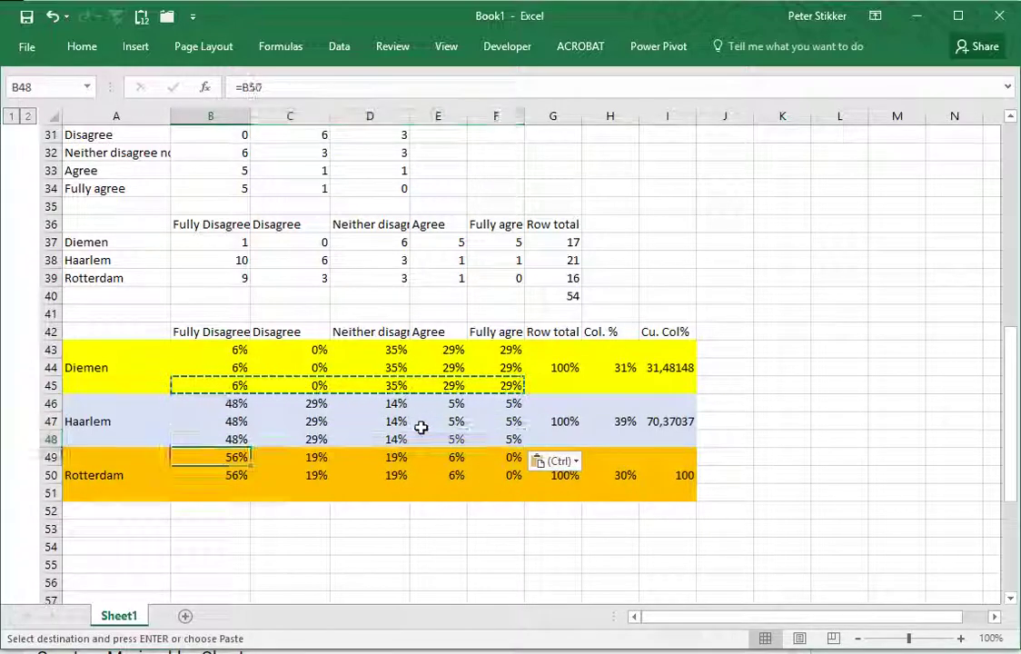
key(shift+Right)
key(shift+Right)
key(shift+Right)
key(shift+Right)
key(ctrl+v)
key(ctrl)
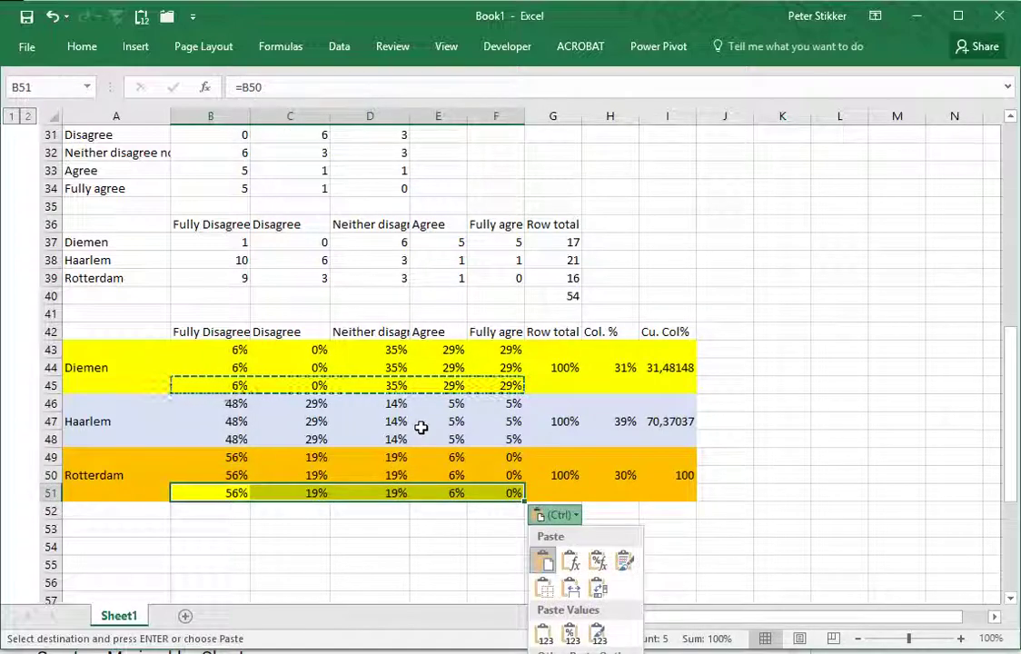
key(Escape)
key(Up)
key(Right)
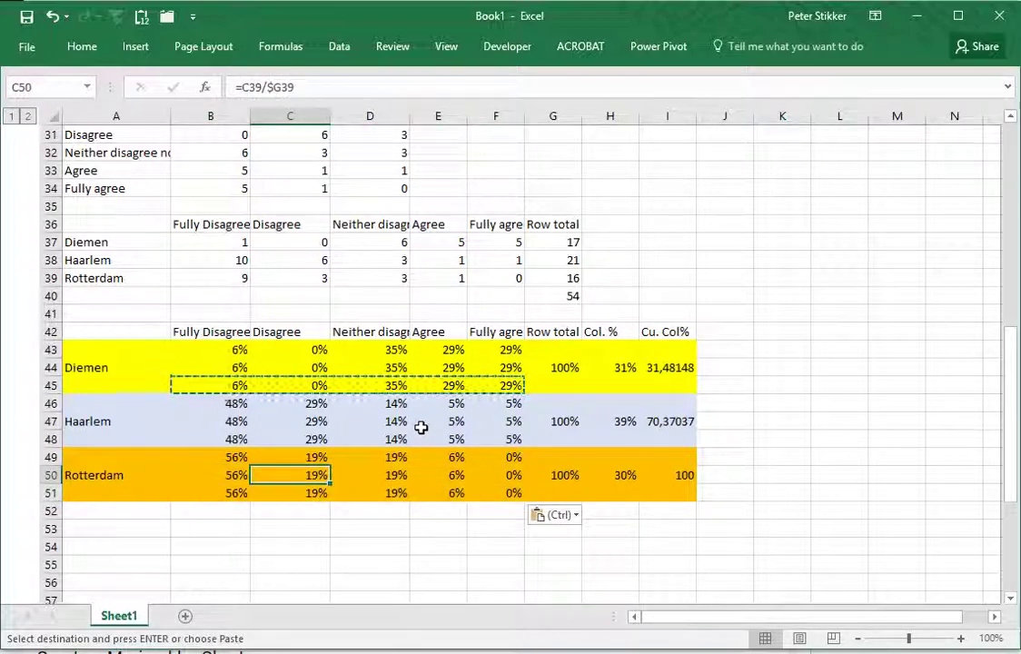
Insert a blank row between the Diemen and Haarlem blocks and clear its formatting
scroll(396, 374, up, 10)
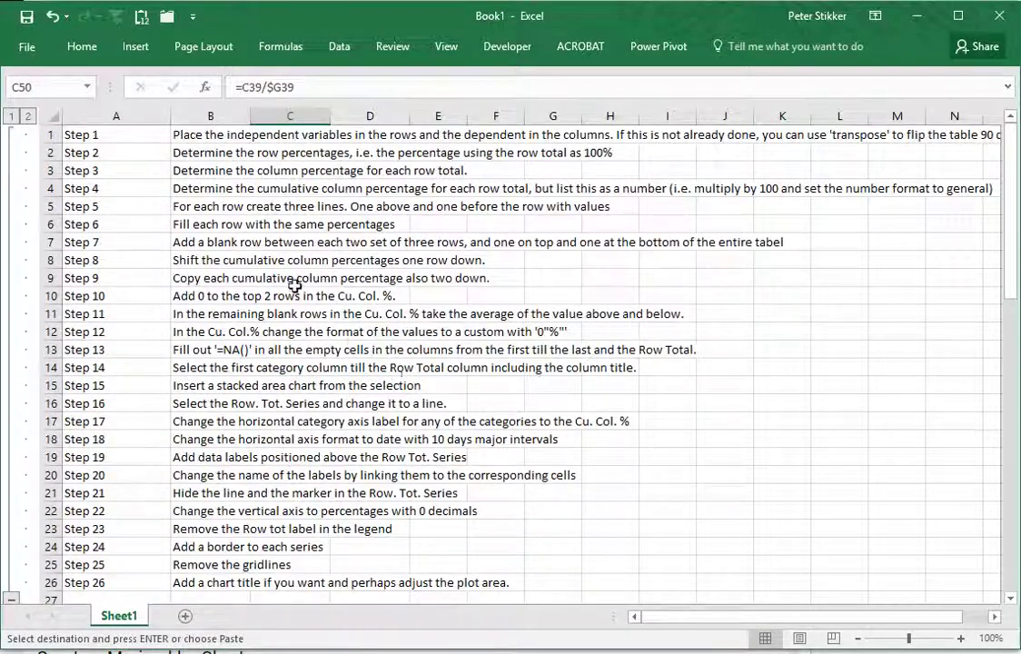
click(211, 244)
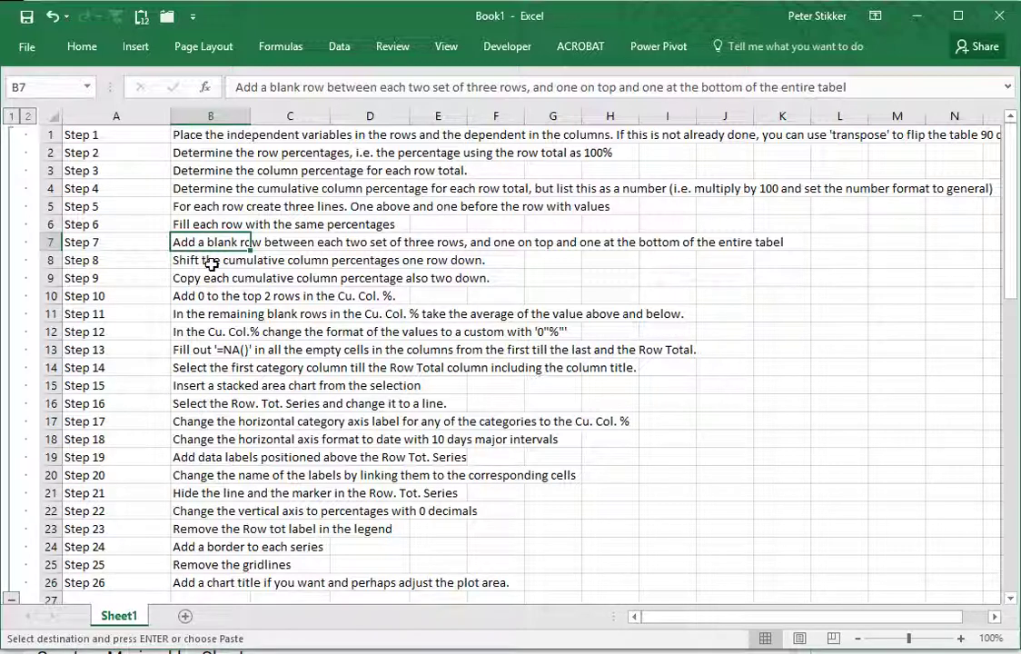
scroll(211, 263, down, 11)
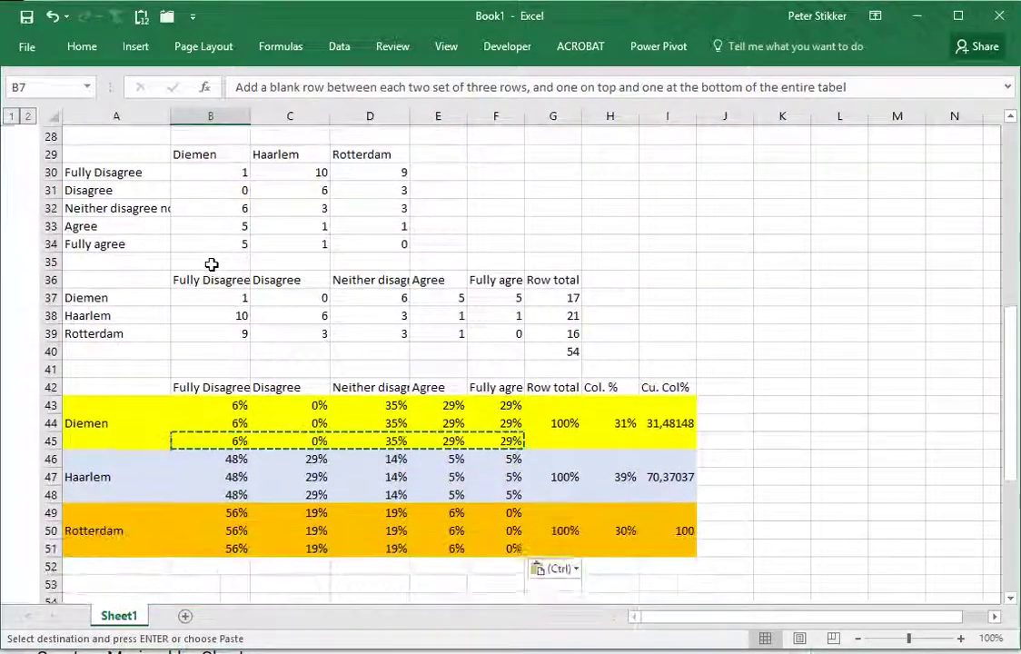
click(50, 349)
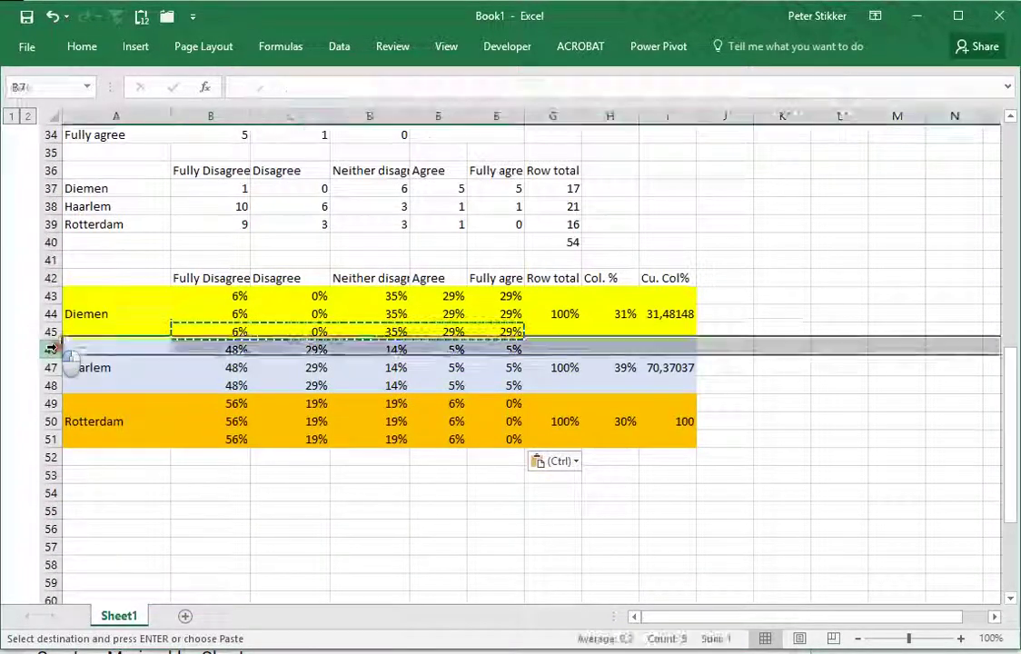
right_click(52, 348)
click(102, 473)
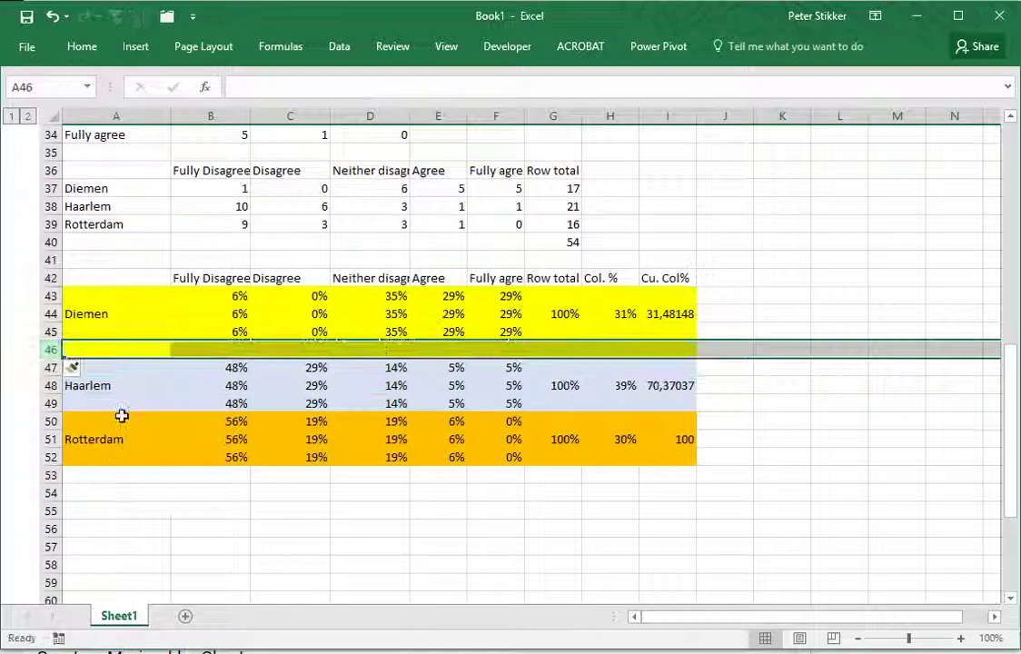
click(77, 369)
click(121, 430)
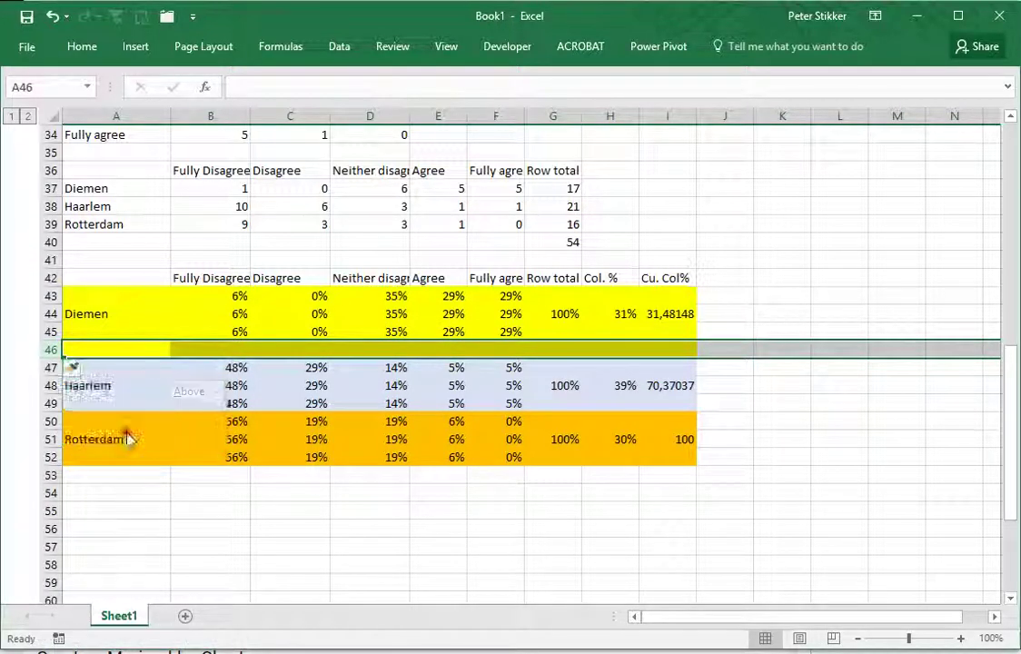
Insert a blank row between the Haarlem and Rotterdam blocks and clear its formatting
click(50, 421)
right_click(52, 422)
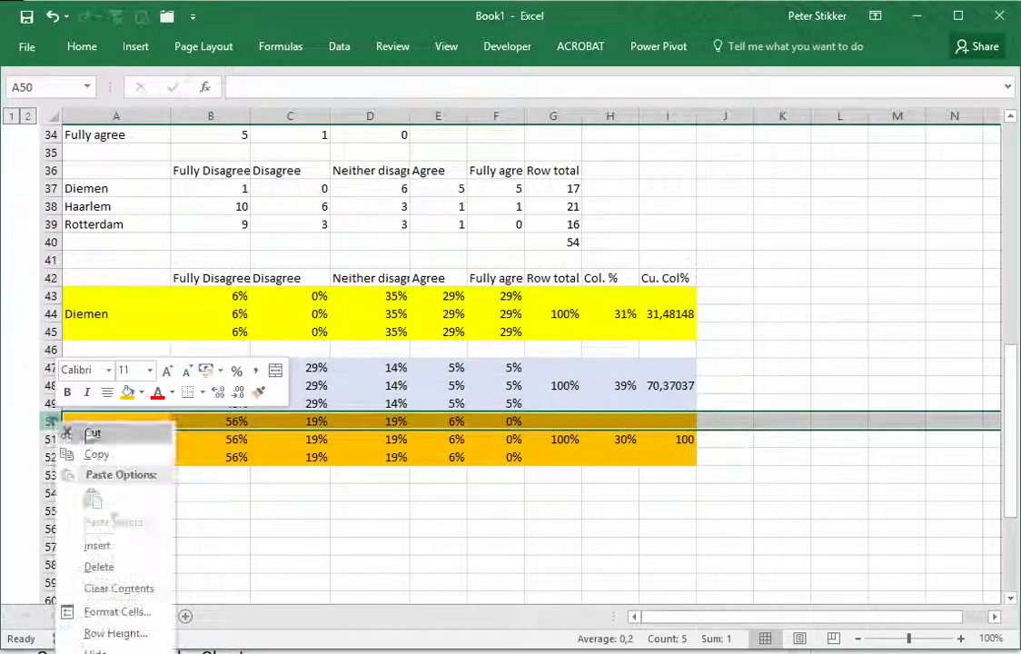
click(124, 549)
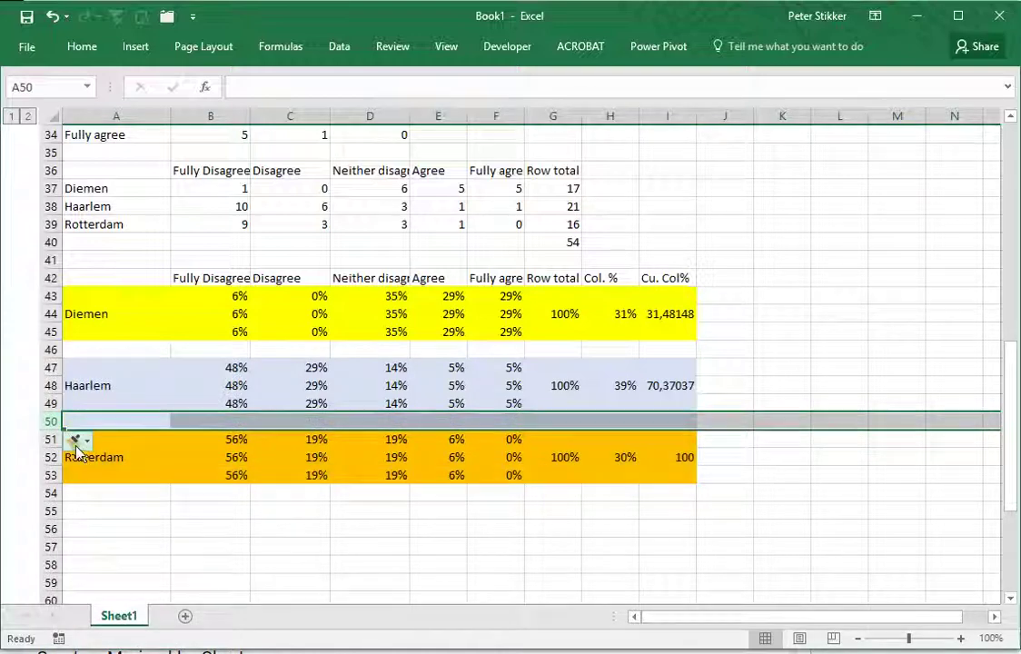
click(77, 440)
click(125, 506)
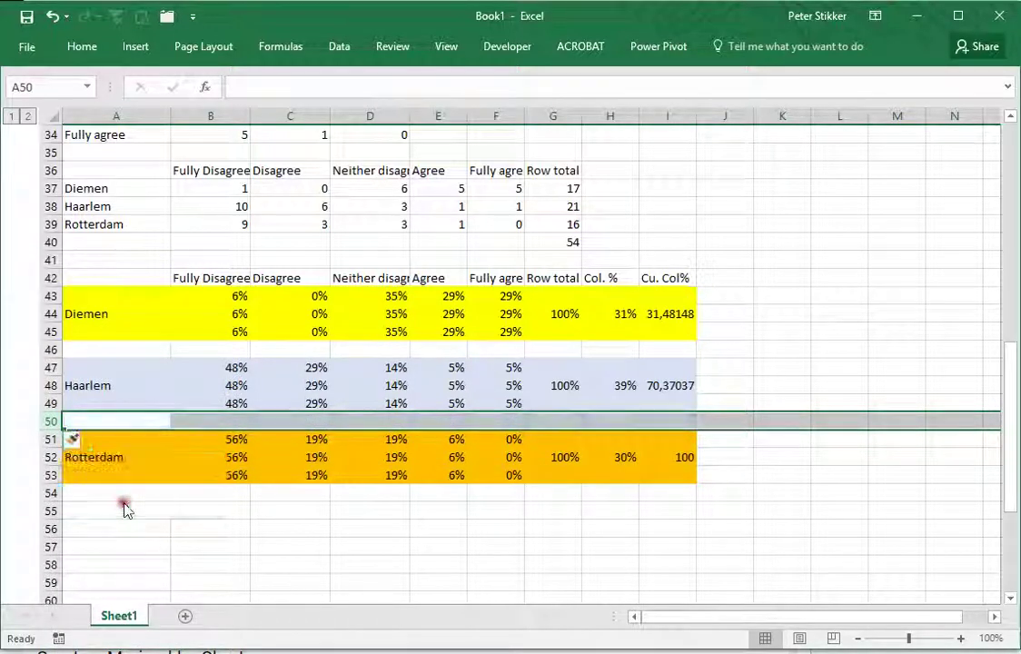
Insert a blank row above Diemen's block, directly under the header row, and clear its formatting
click(50, 296)
right_click(49, 297)
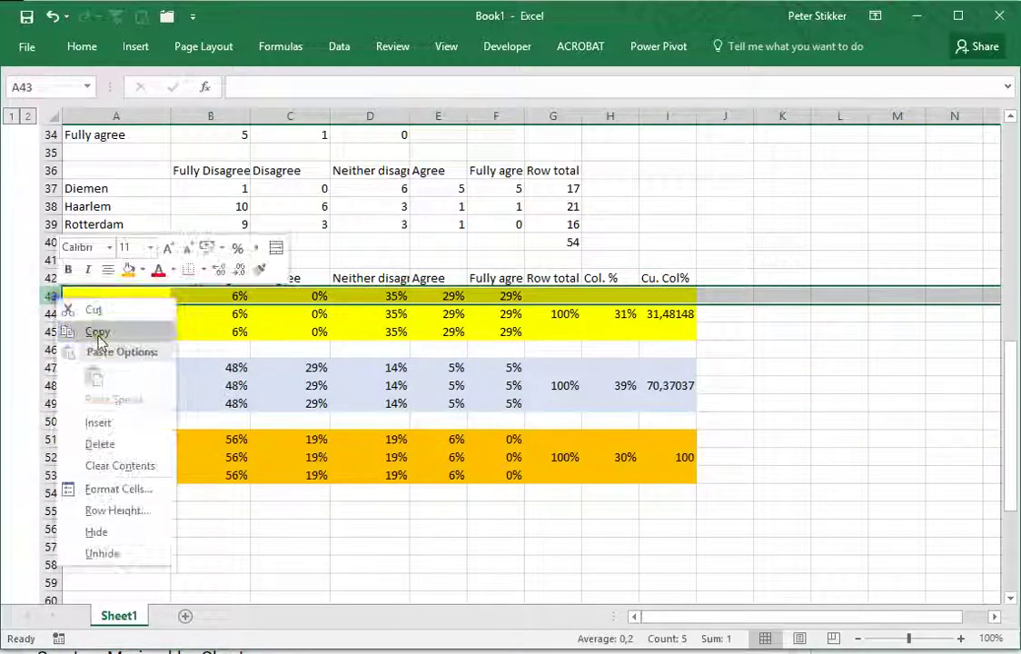
click(100, 421)
click(73, 315)
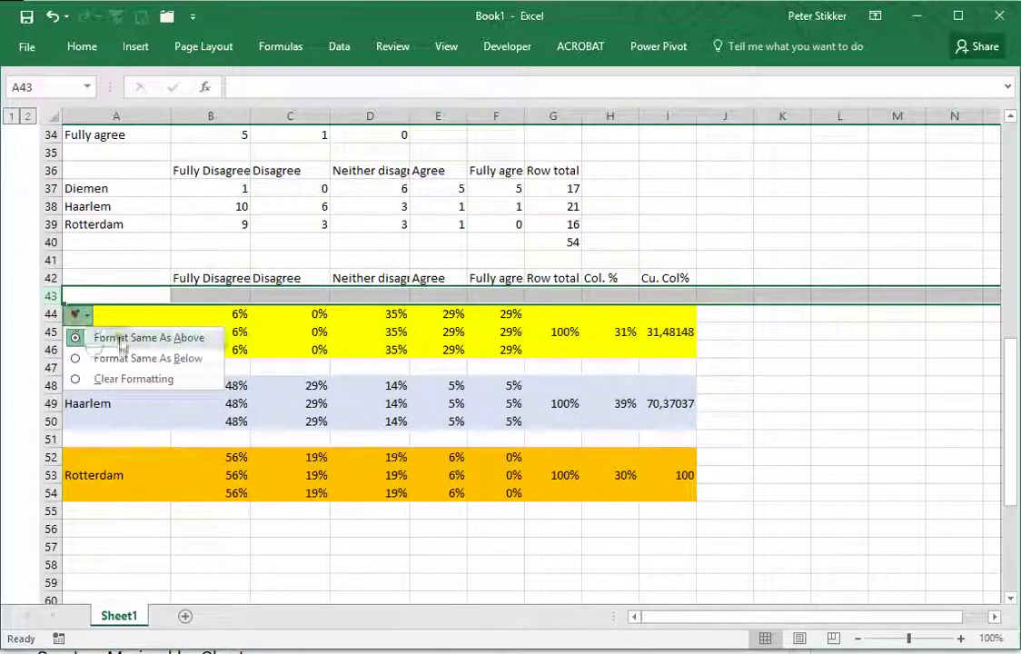
click(137, 378)
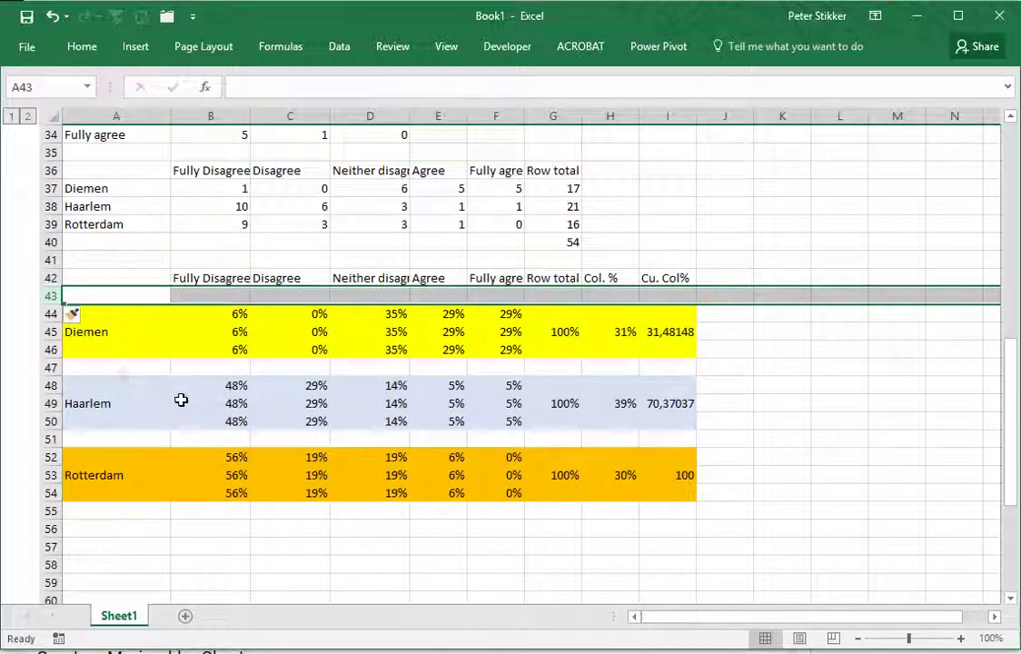
Apply a thick outside border around the whole percentage table, A42:I55, including the blank row beneath Rotterdam's block
click(130, 512)
drag(107, 281, 666, 511)
click(82, 46)
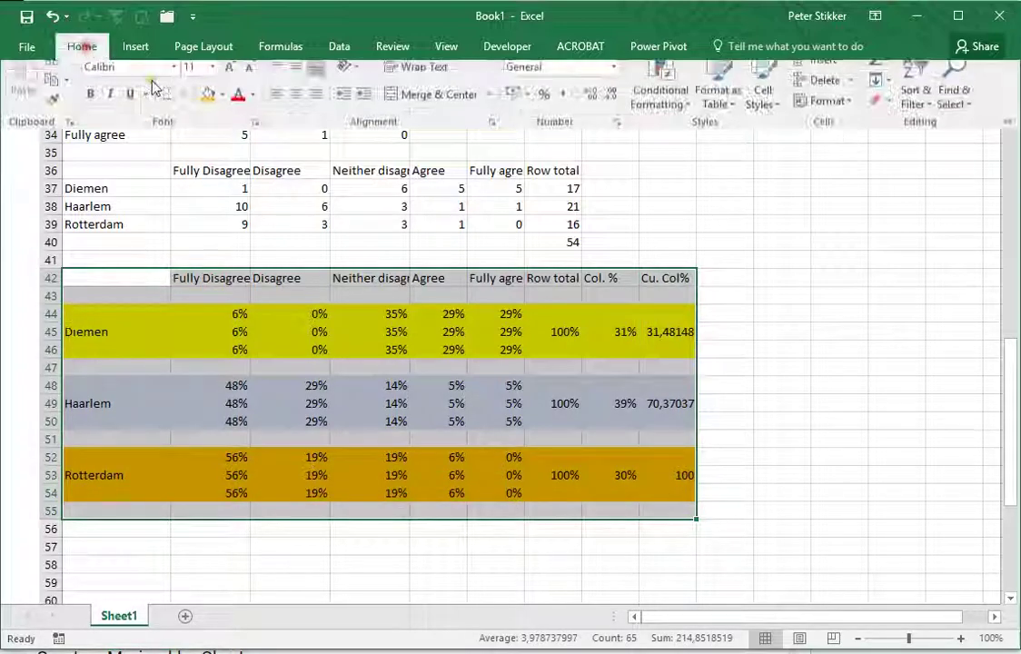
click(182, 107)
click(196, 304)
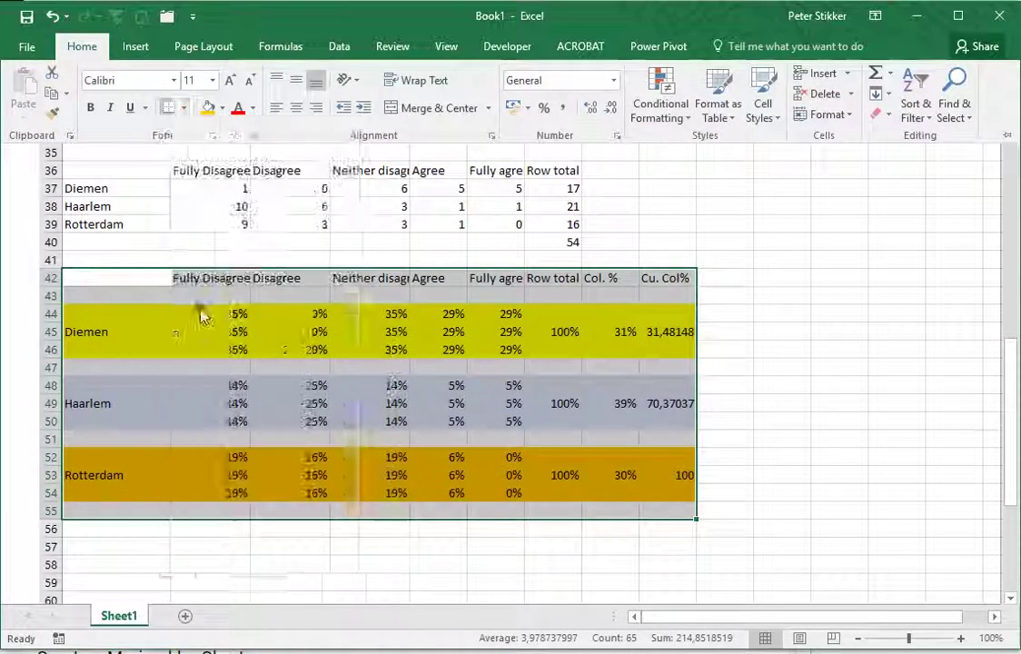
click(143, 273)
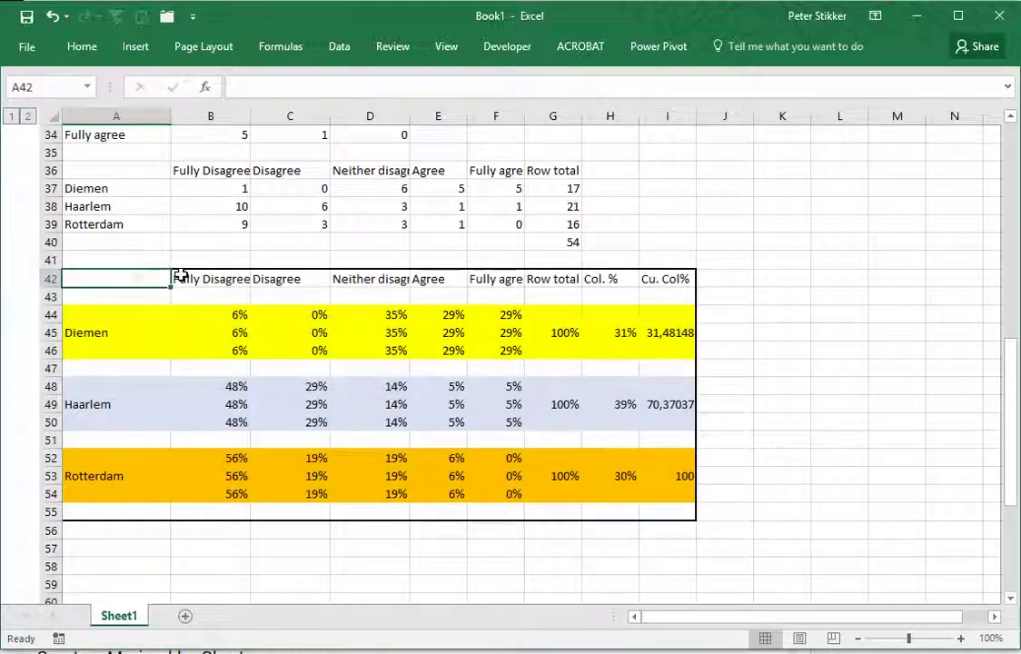
Following Step 8, move each cumulative column percentage one row down: I45 to I46, I49 to I50, and I53 to I54
scroll(182, 276, up, 11)
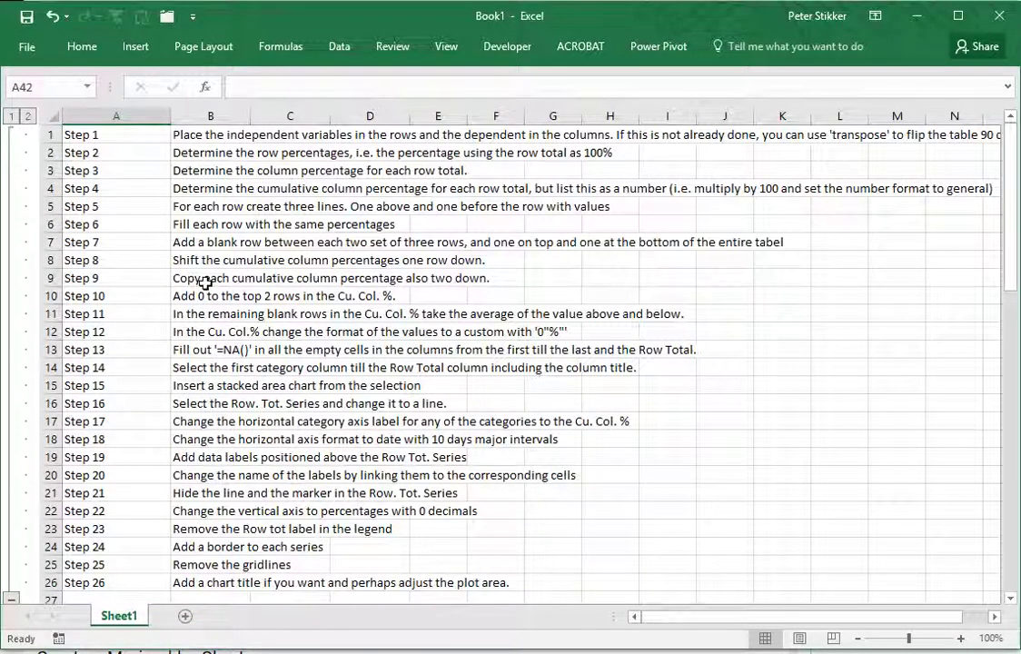
click(195, 264)
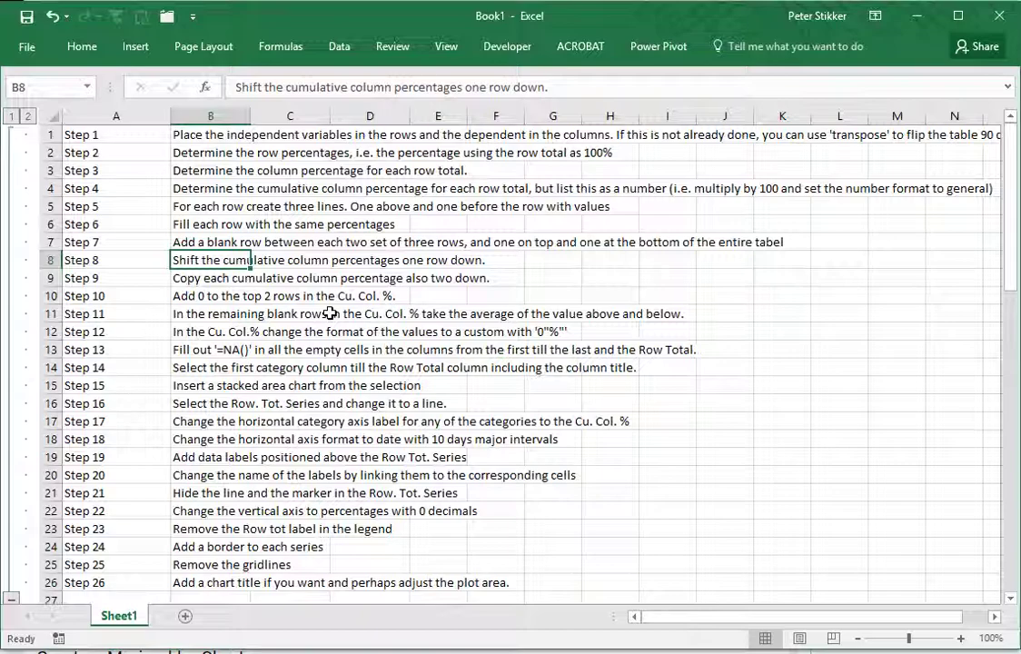
scroll(329, 314, down, 11)
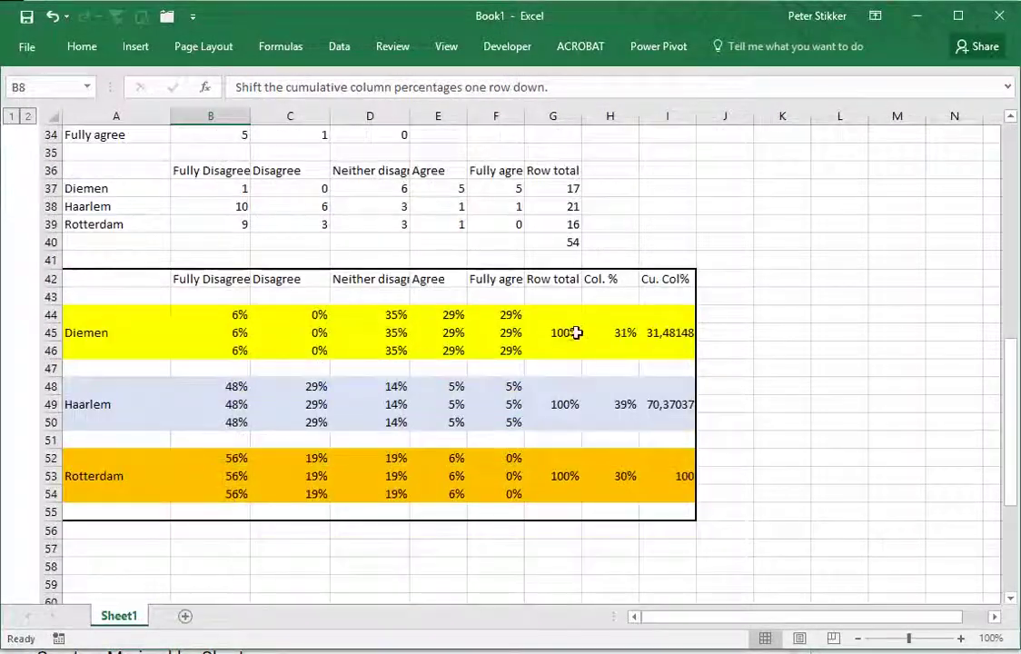
click(657, 334)
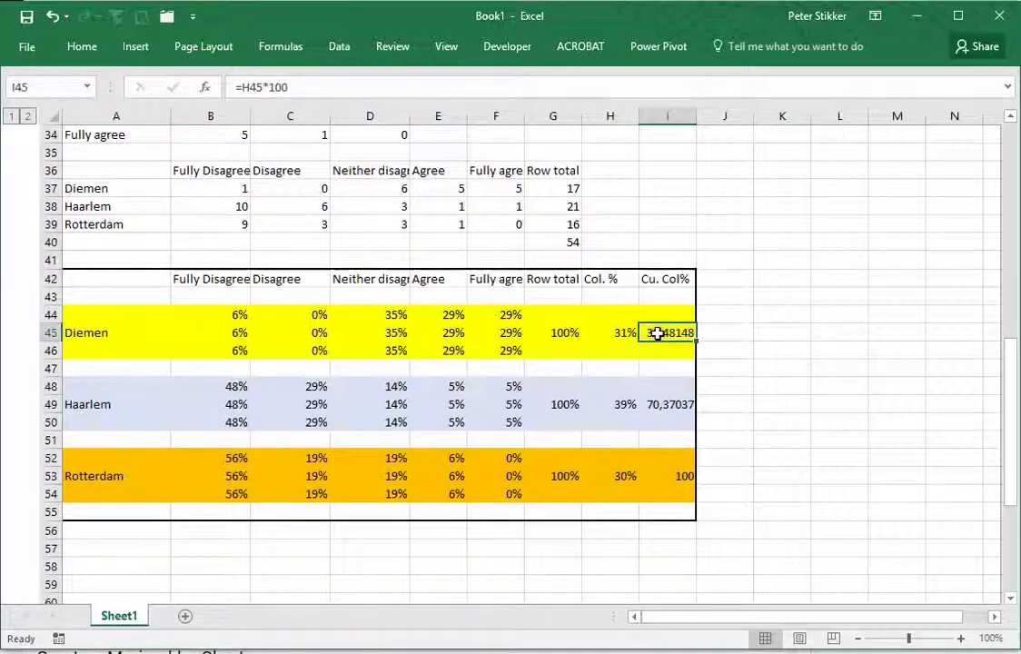
drag(668, 338, 673, 359)
click(666, 409)
drag(666, 411, 674, 431)
click(674, 479)
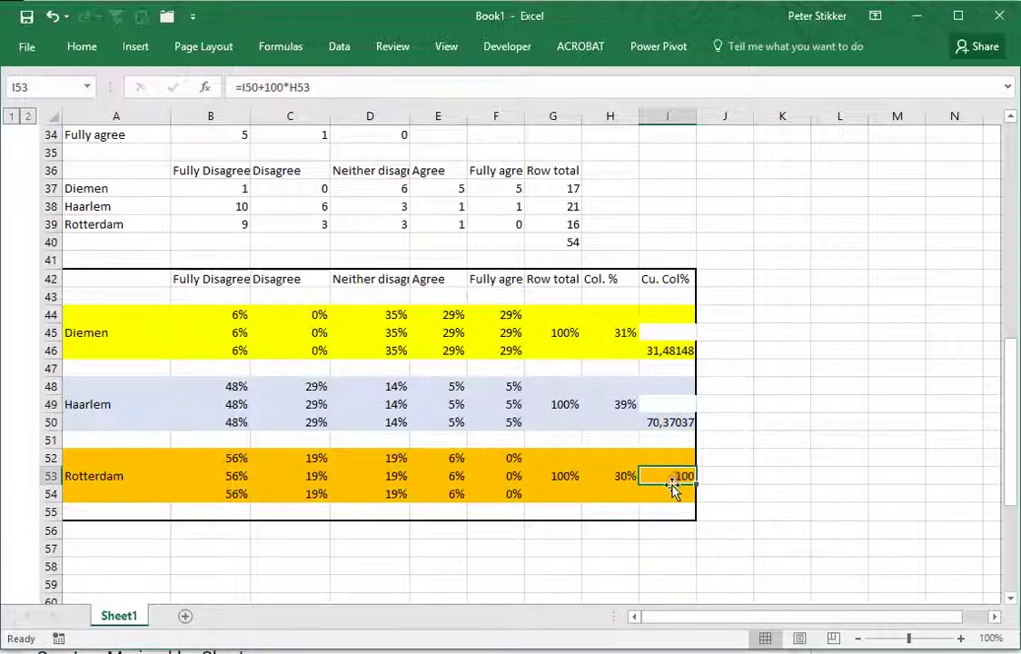
drag(673, 486, 680, 502)
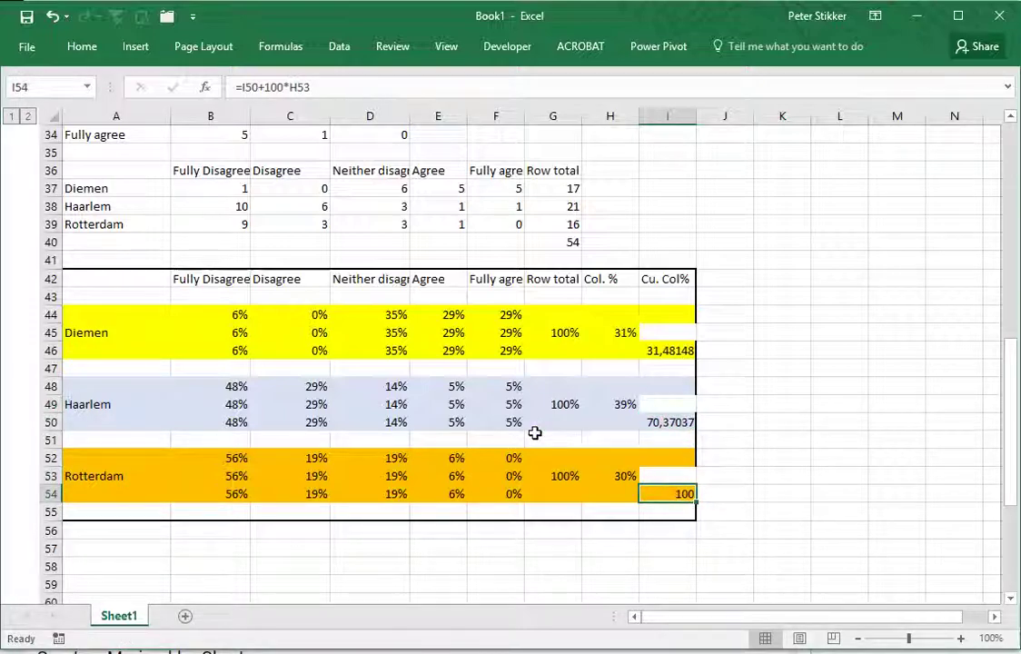
Following Step 9, repeat Diemen's cumulative percentage in the blank row below its block by entering =I46 in I47
scroll(535, 434, up, 11)
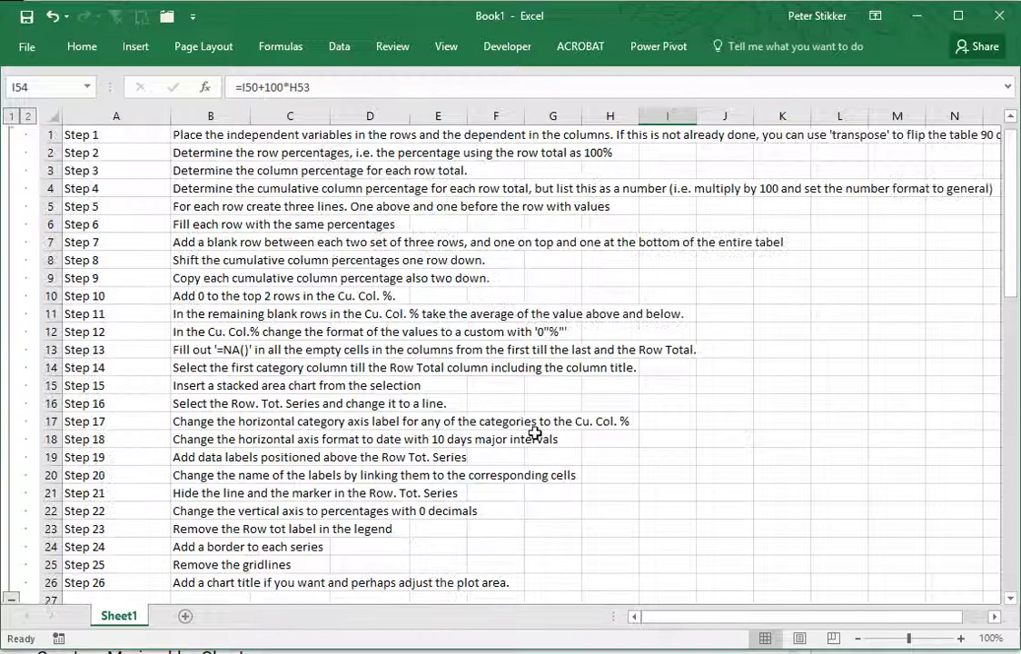
click(194, 279)
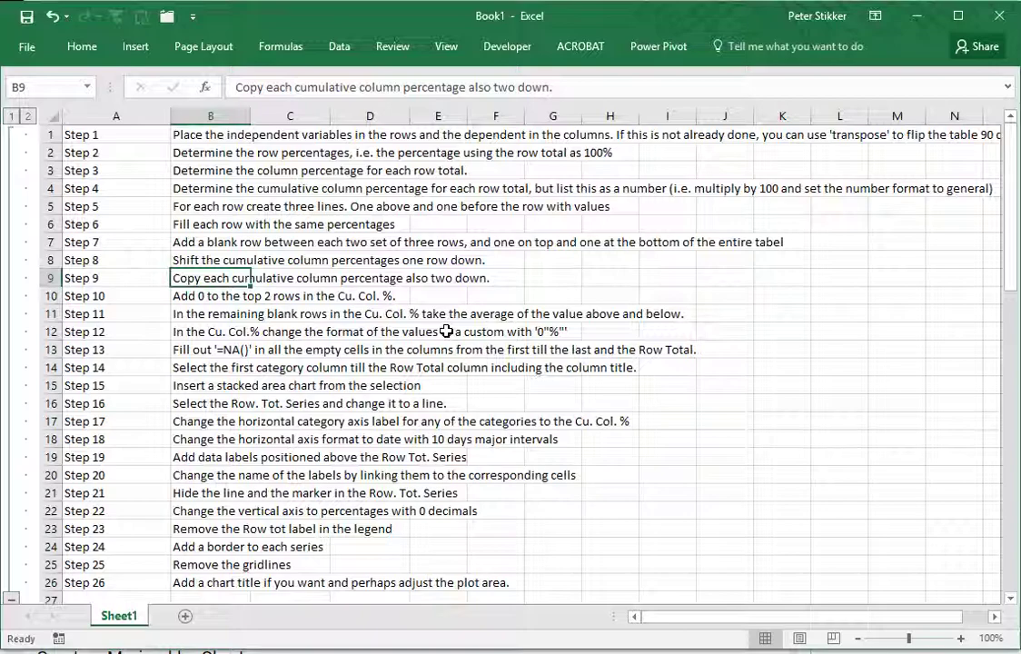
scroll(447, 332, down, 11)
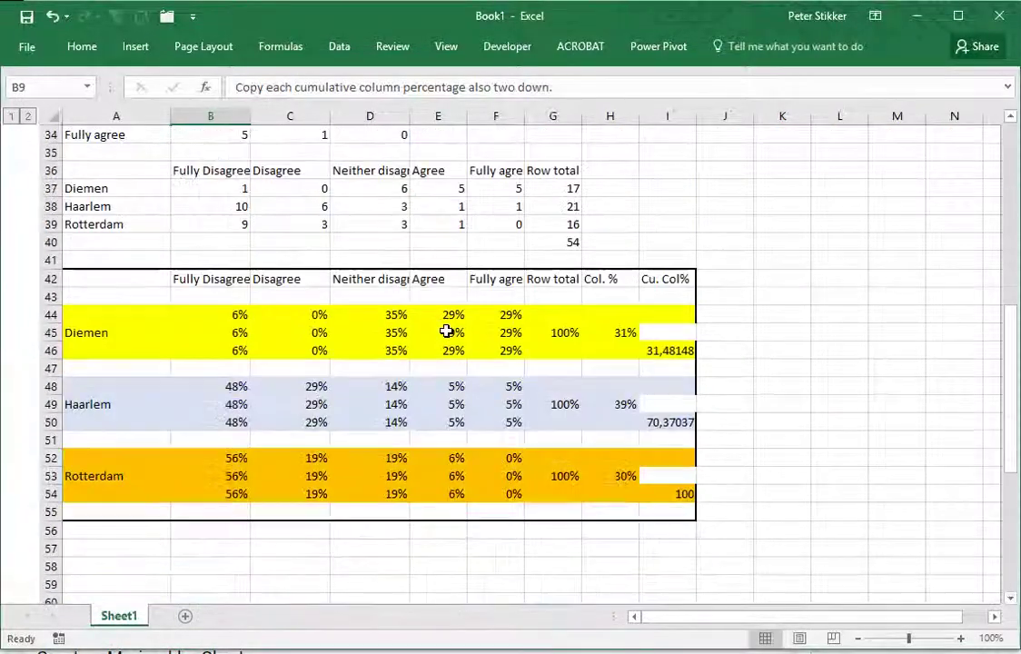
click(667, 350)
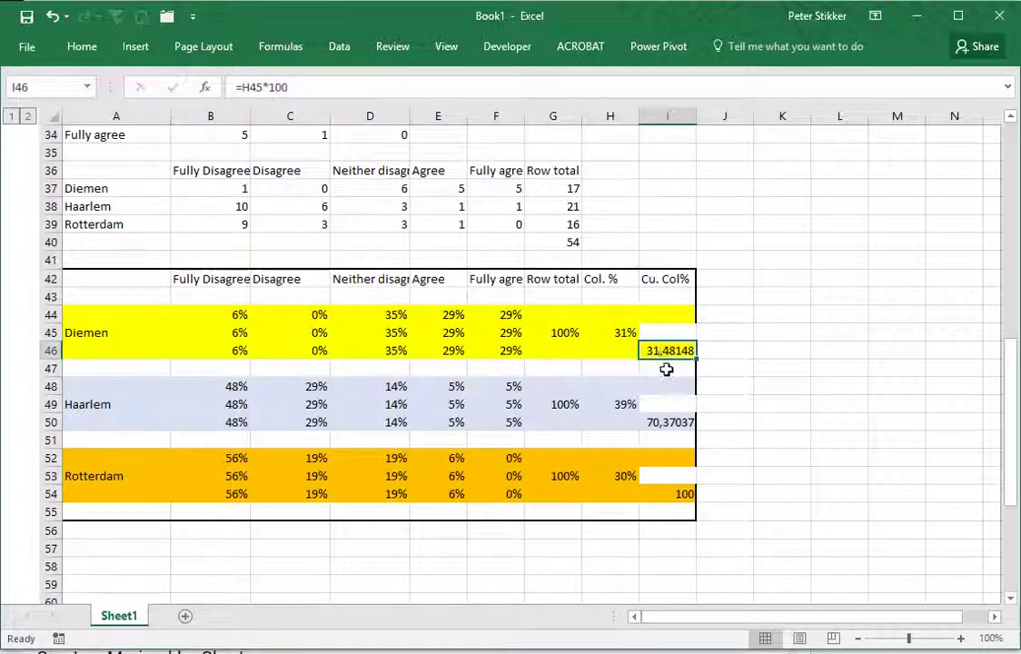
click(667, 369)
text(=)
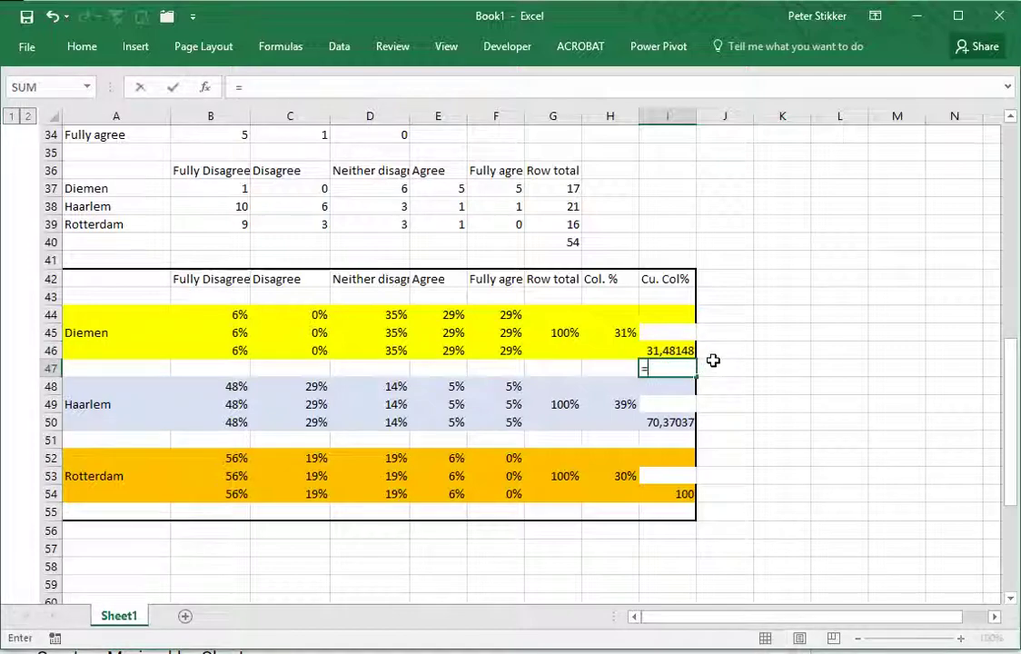
key(Up)
key(Return)
Repeat Haarlem's cumulative percentage in the blank row below its block by entering =I50 in I51
key(Down)
key(Down)
key(Down)
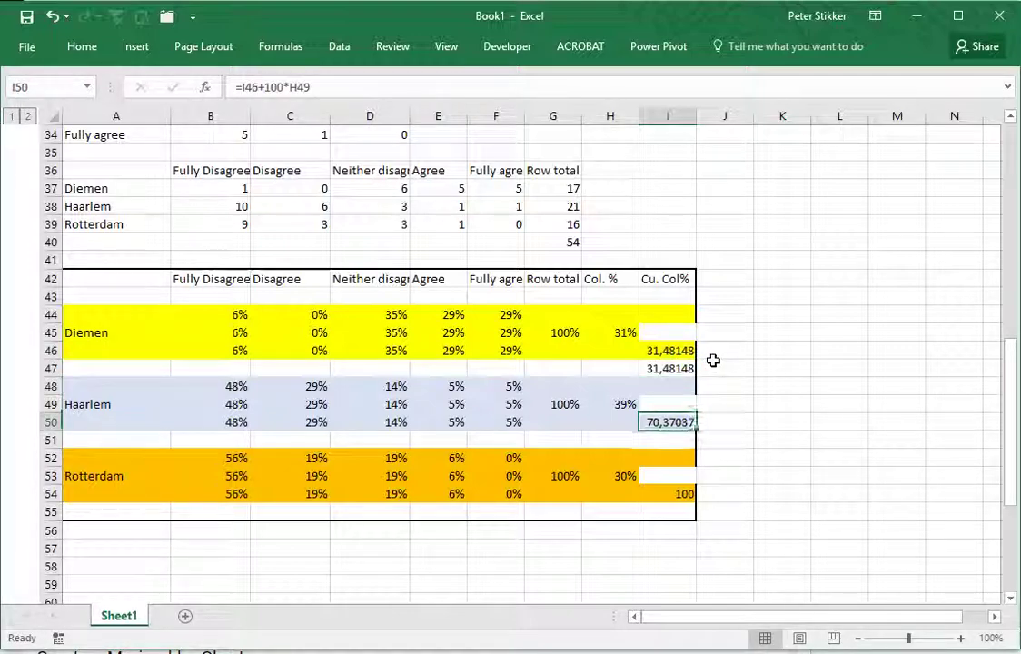
text(=)
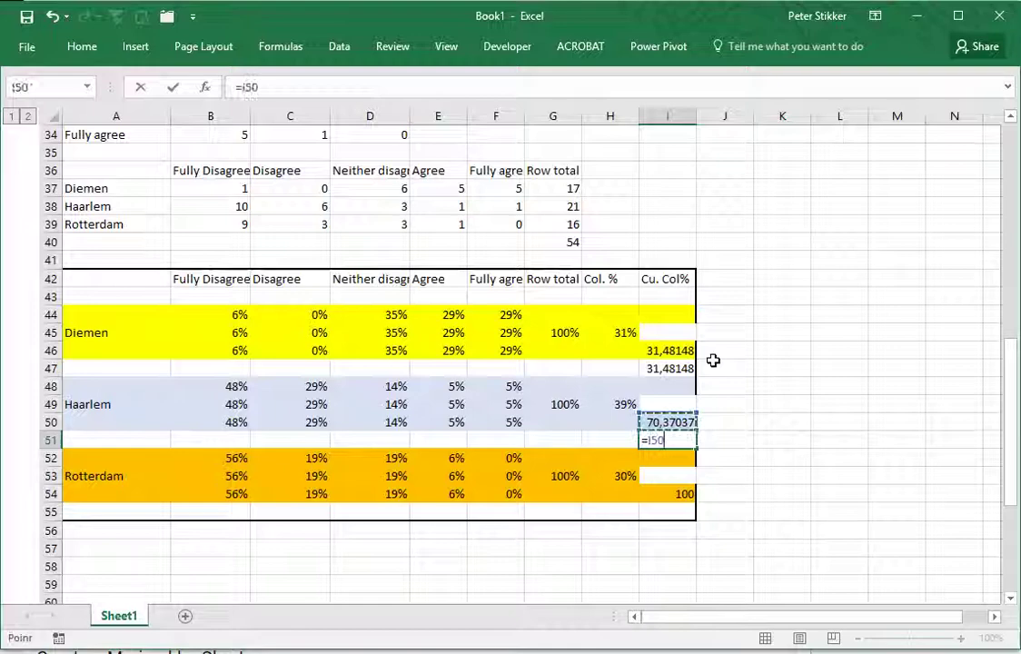
key(Return)
Repeat Rotterdam's cumulative percentage in the table's final blank row by making I55 reference I54
key(Return)
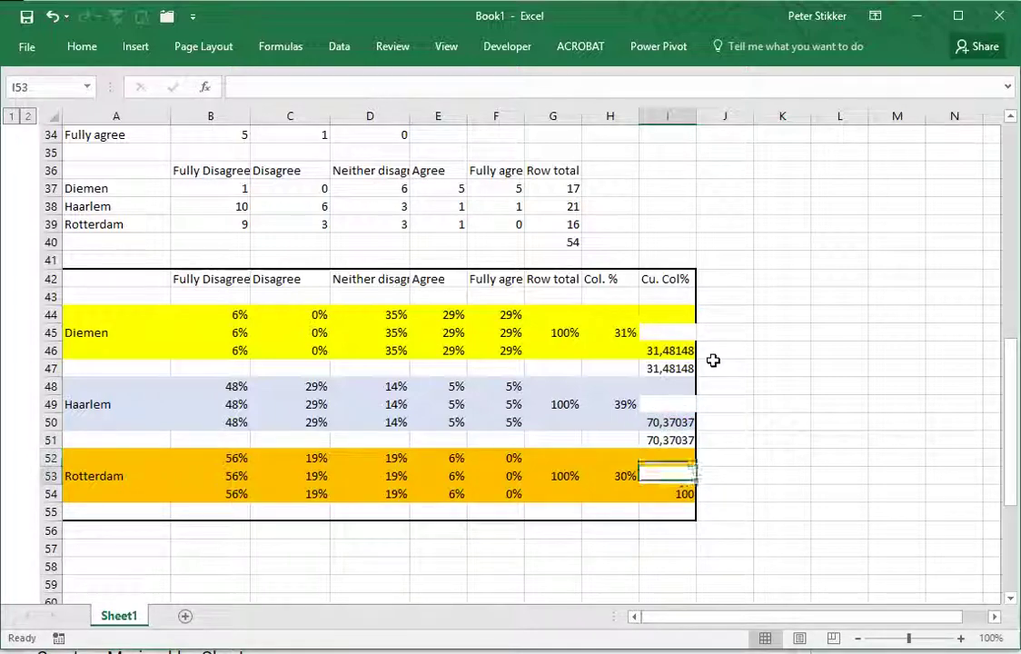
key(Return)
key(Return)
text(=)
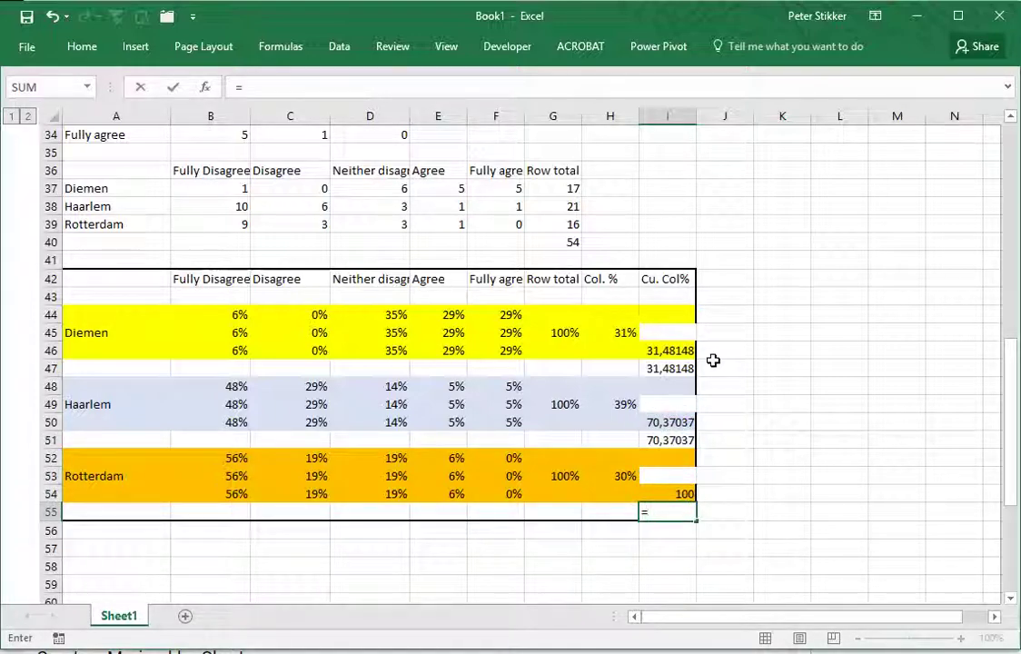
key(Up)
key(Return)
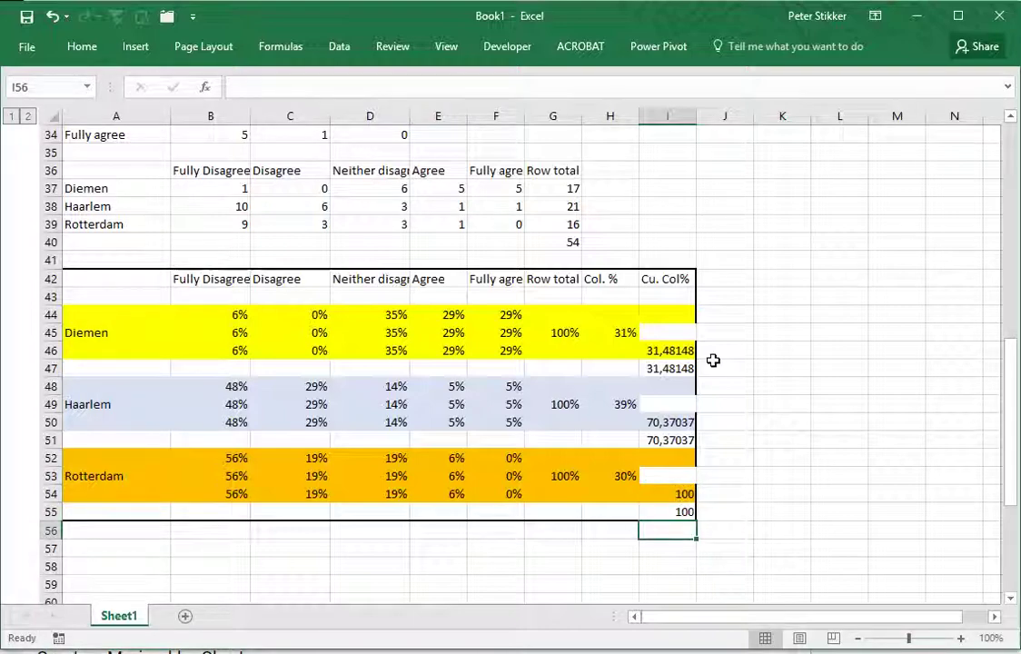
Carry Diemen's cumulative percentage into Haarlem's first row by making I48 reference I47
key(Up)
key(Up)
key(Up)
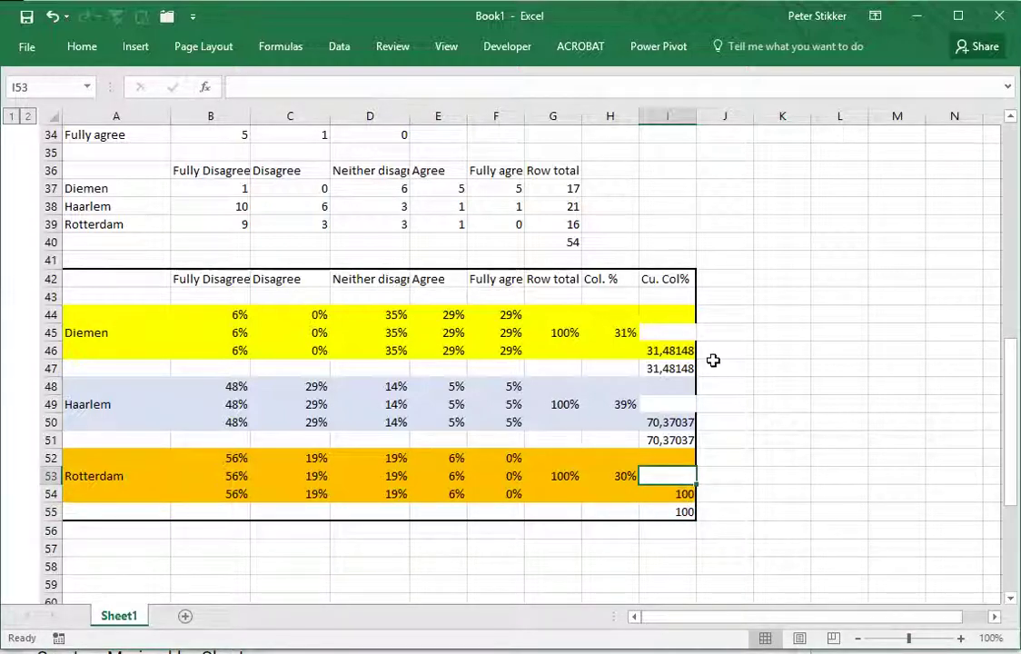
click(673, 385)
text(=)
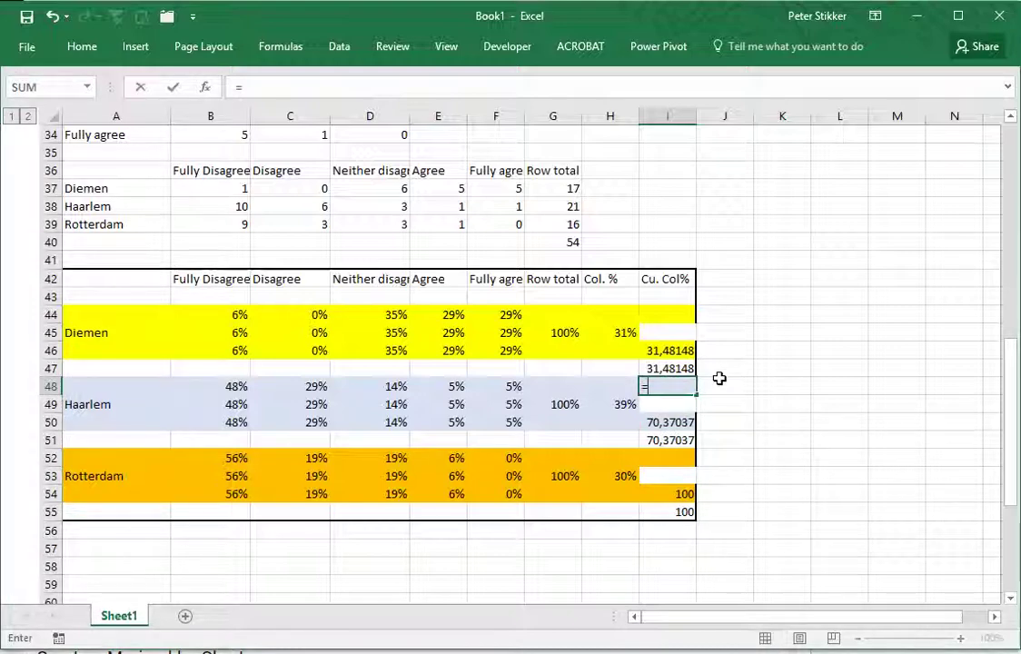
key(Up)
key(Return)
Carry Haarlem's cumulative percentage into Rotterdam's first row by making I52 reference I51
key(Down)
key(Down)
key(Down)
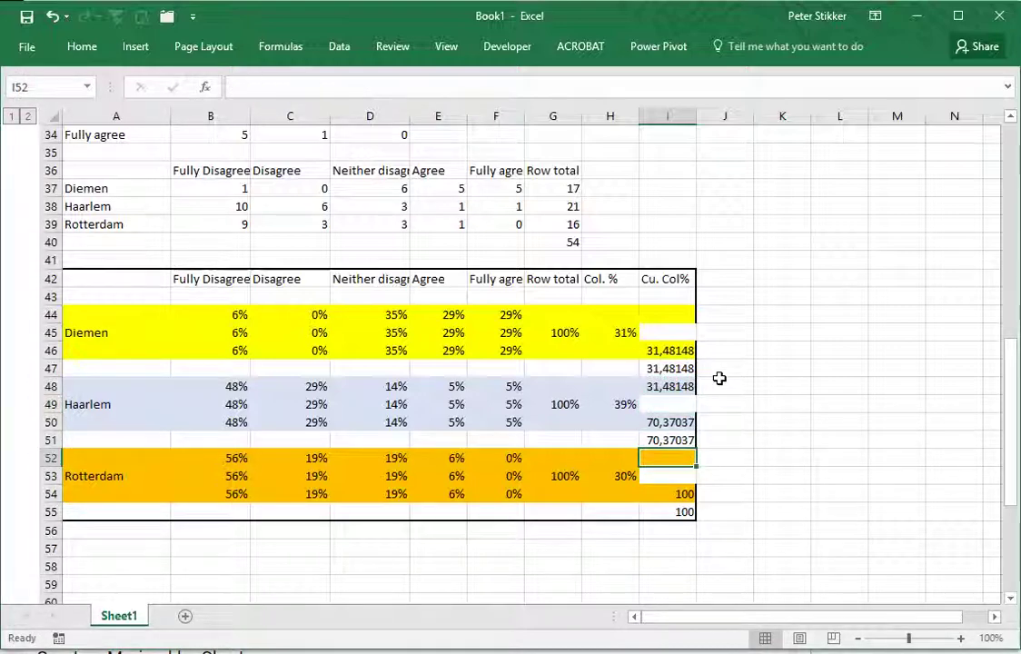
text(=)
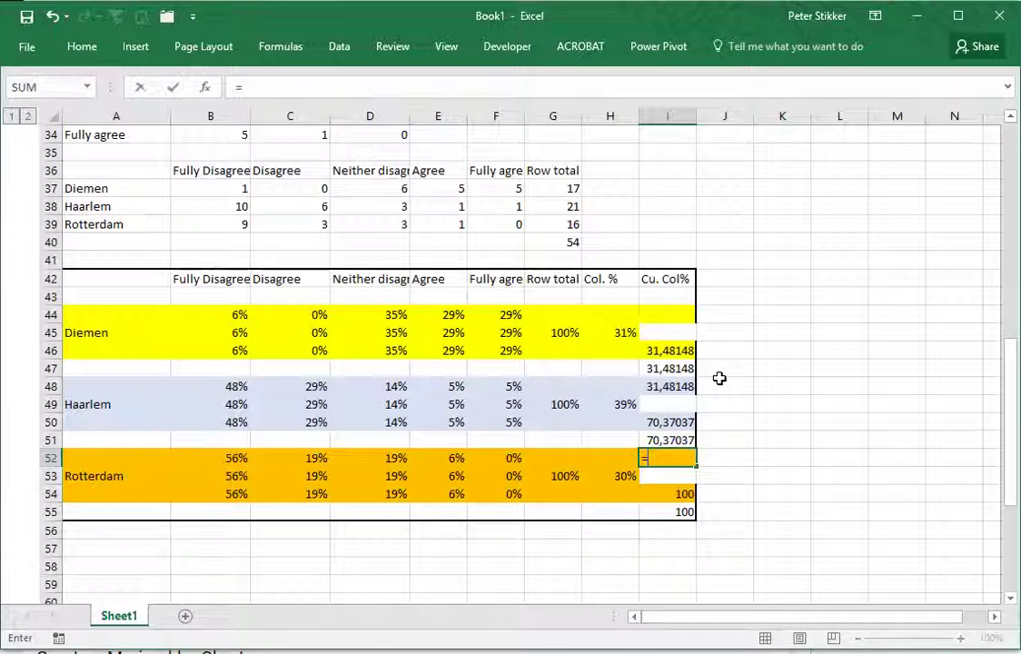
key(Up)
key(Return)
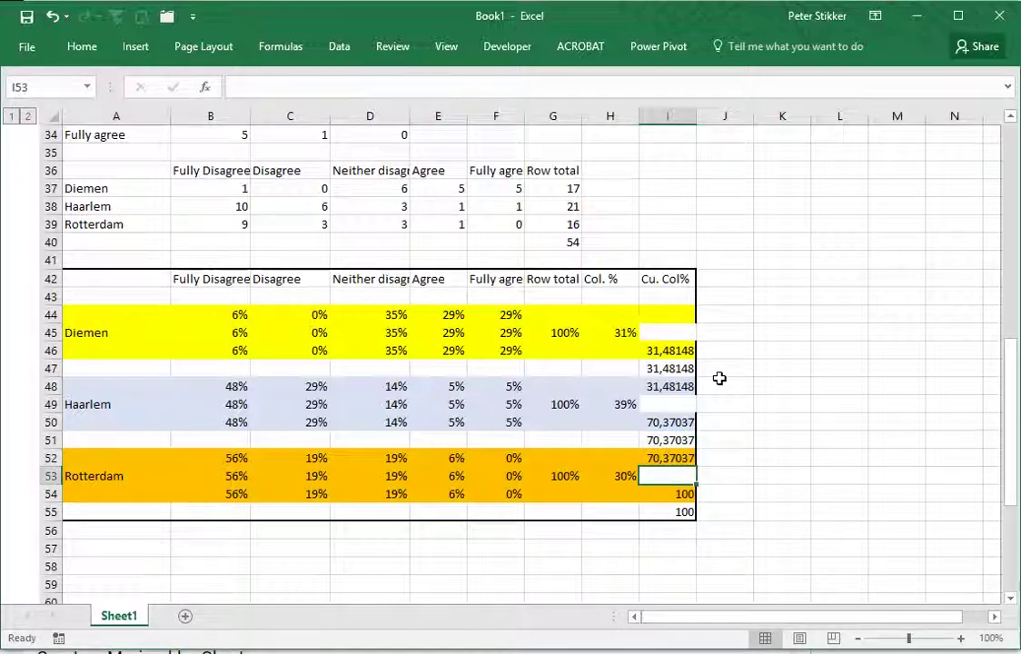
Following Step 10, enter 0 in the first two rows under the Cu. Col% header, cells I43 and I44
scroll(496, 395, up, 11)
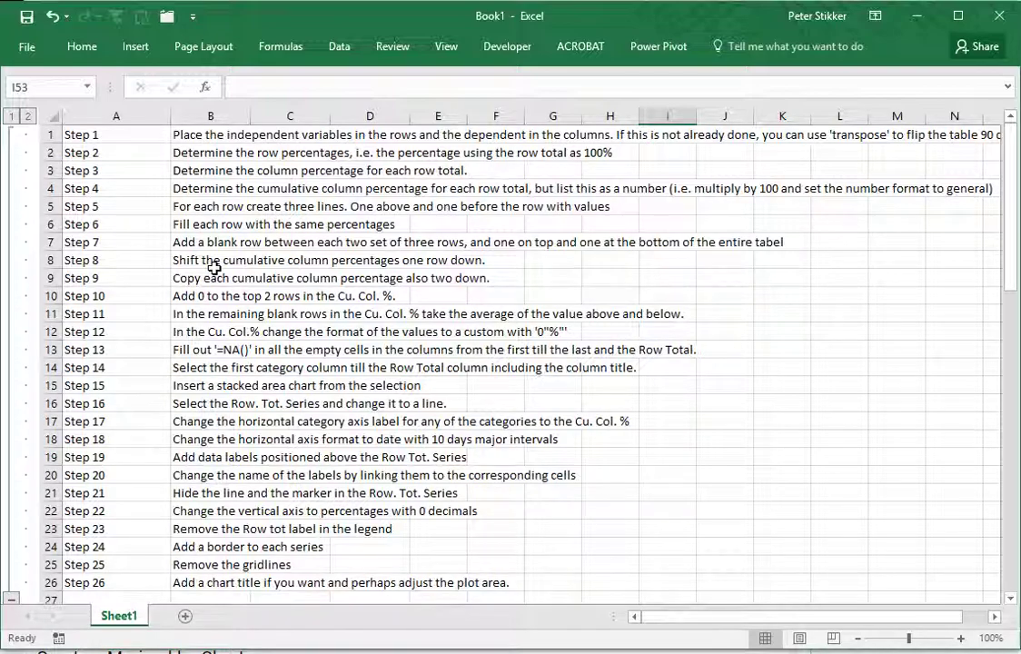
click(197, 295)
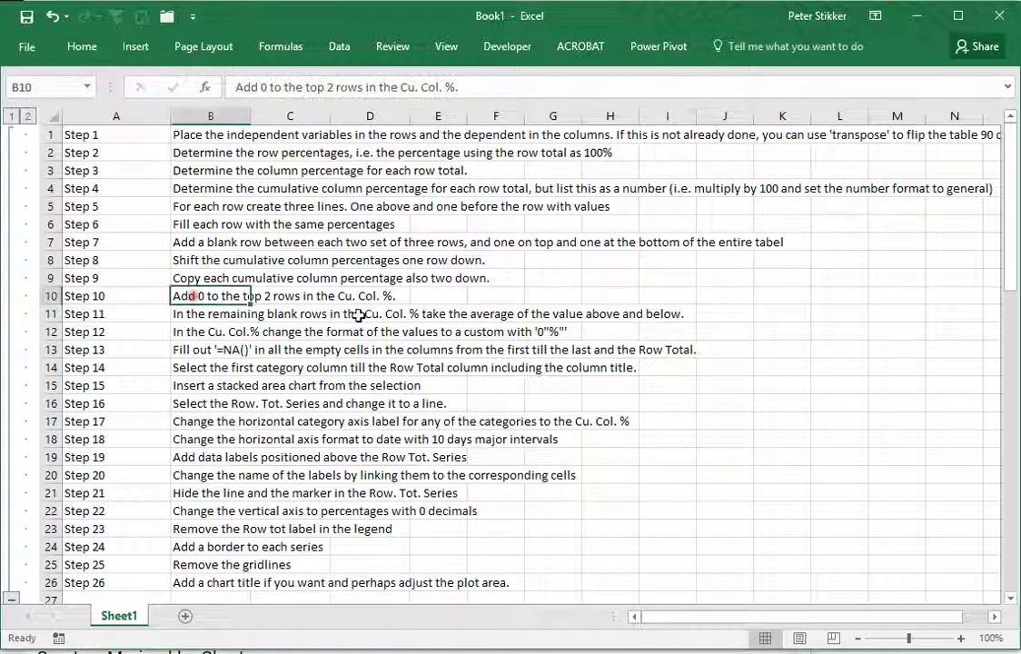
scroll(521, 346, down, 12)
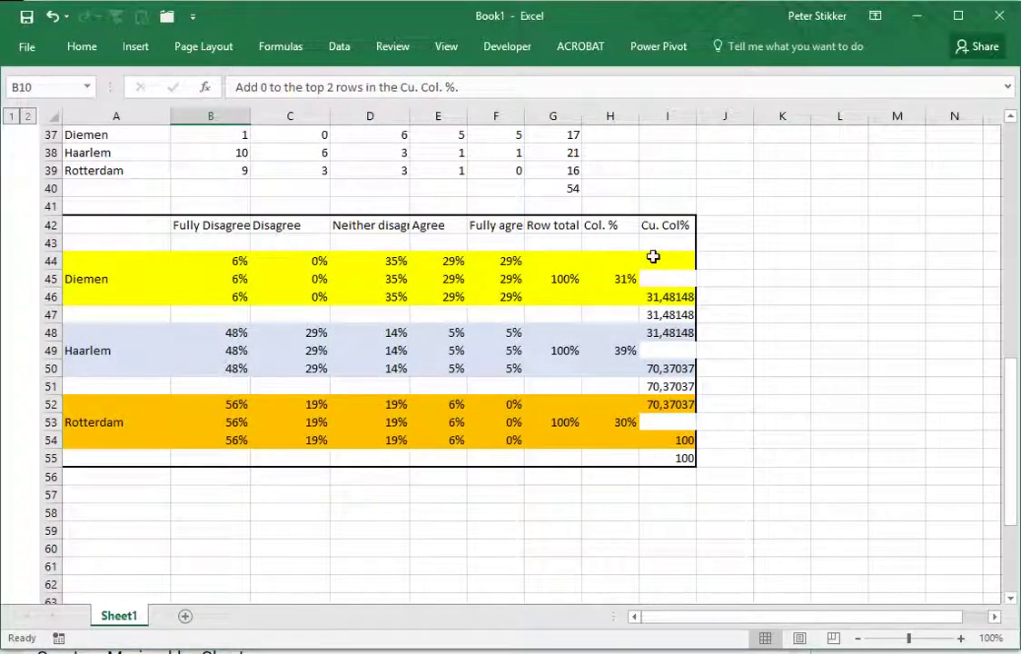
click(658, 245)
text(0)
key(Return)
text(0)
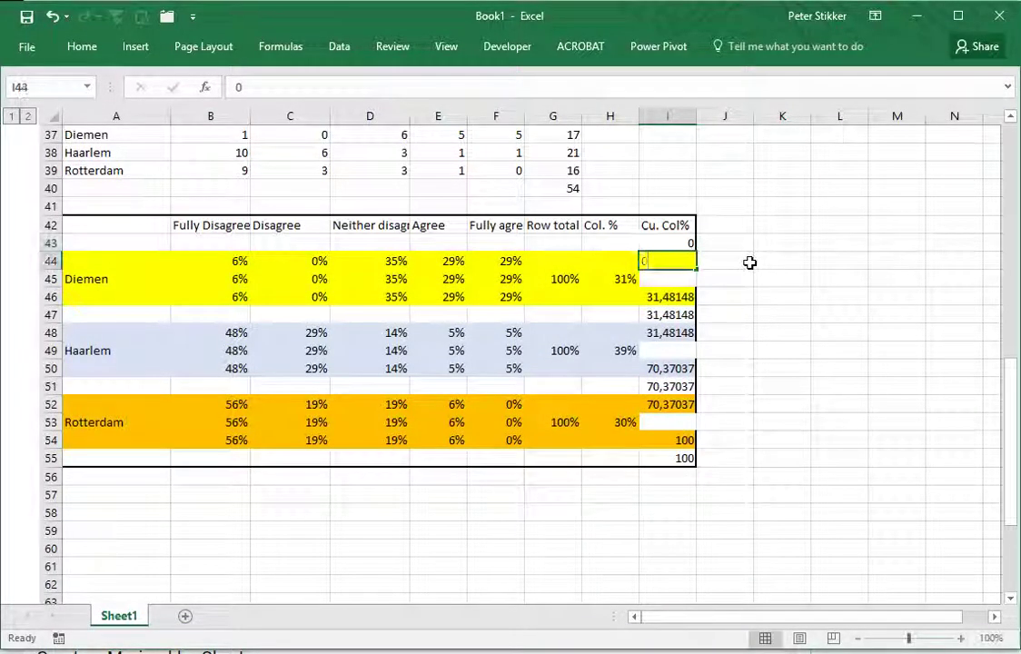
key(Return)
Following Step 11, enter =AVERAGE(I44;I46) in Diemen's empty Cu. Col% cell, I45
scroll(739, 314, up, 12)
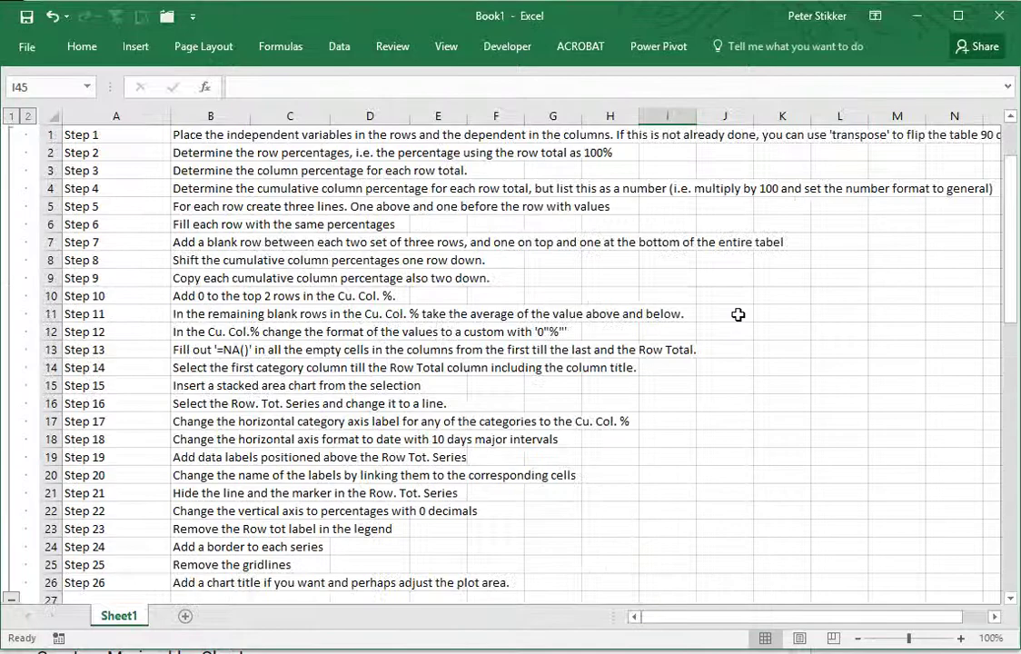
click(187, 313)
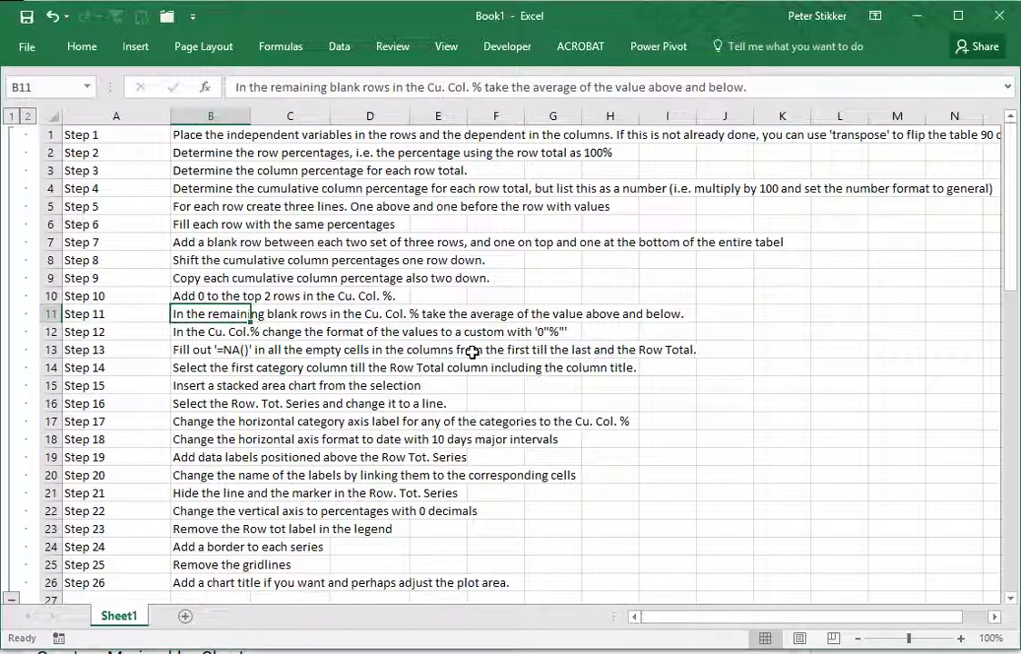
scroll(472, 352, down, 10)
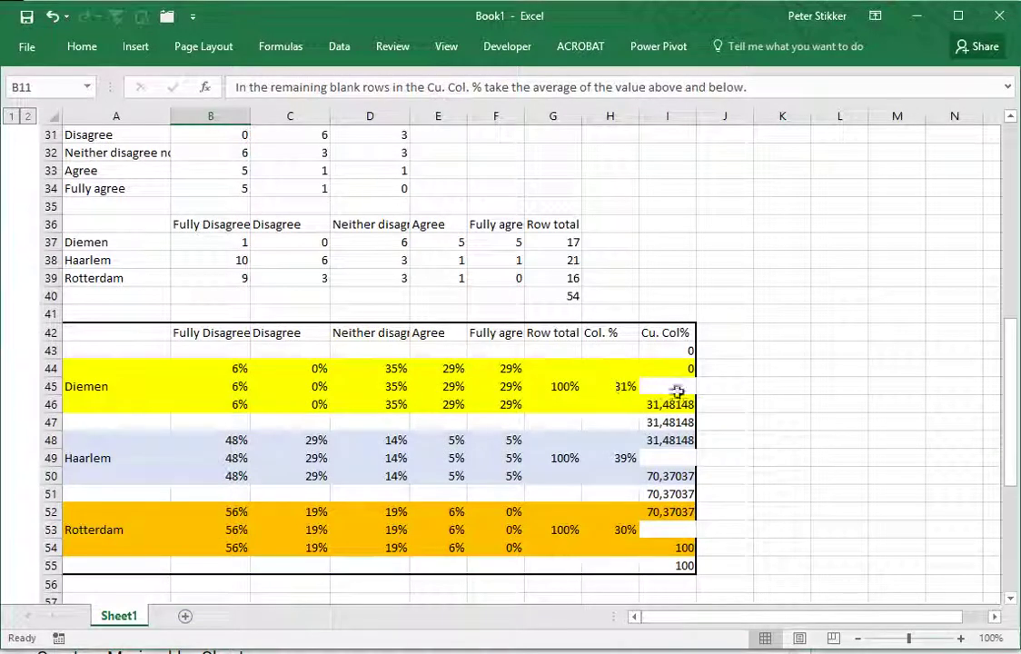
click(677, 389)
text(=averag)
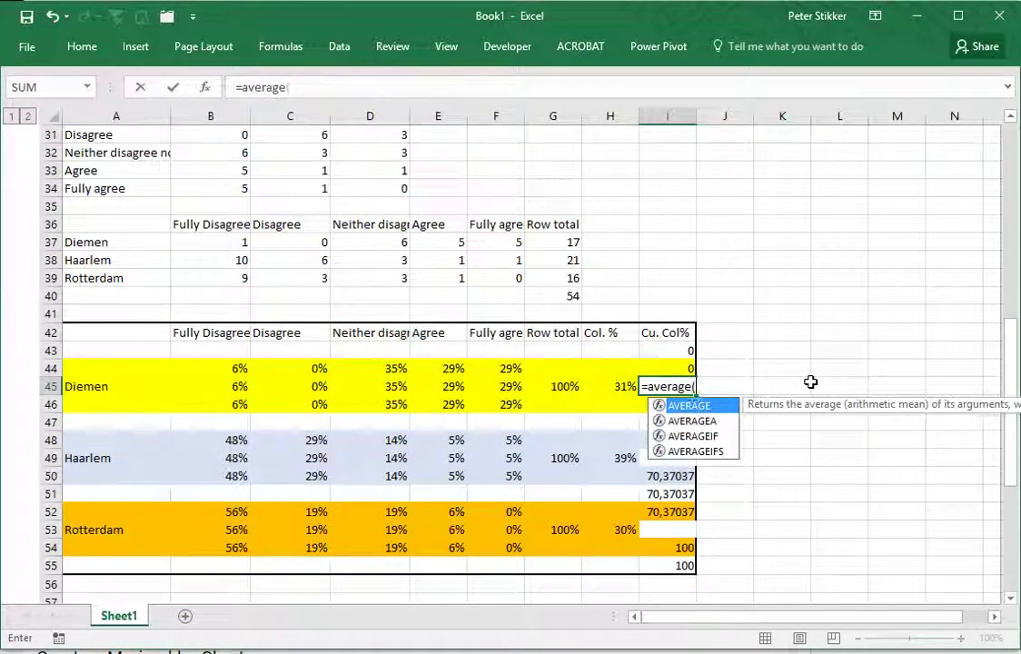
text(e()
key(Up)
text(;)
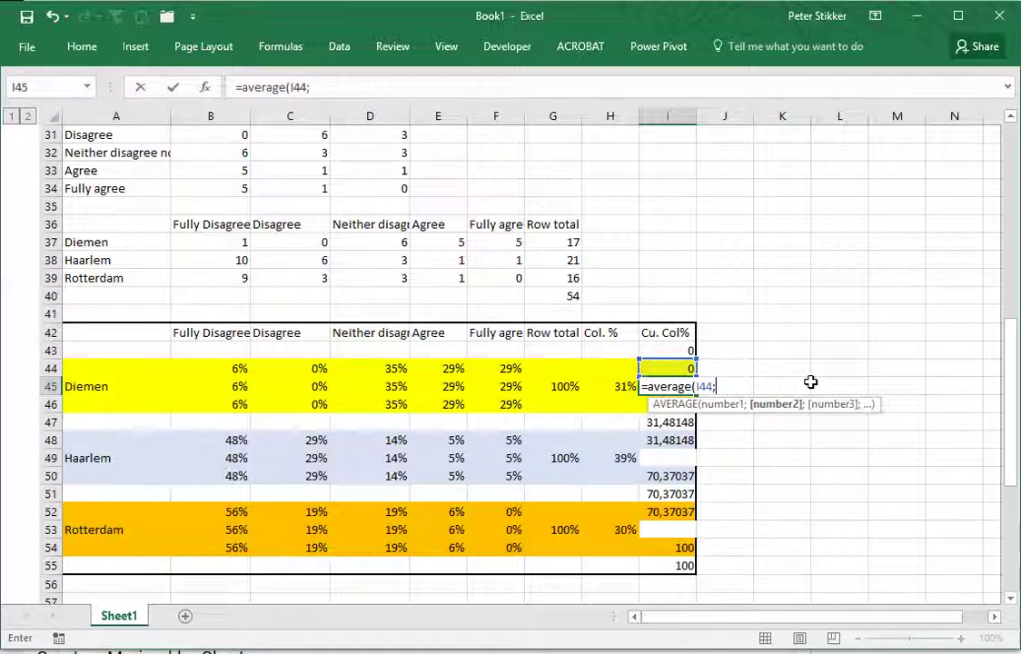
key(Down)
text())
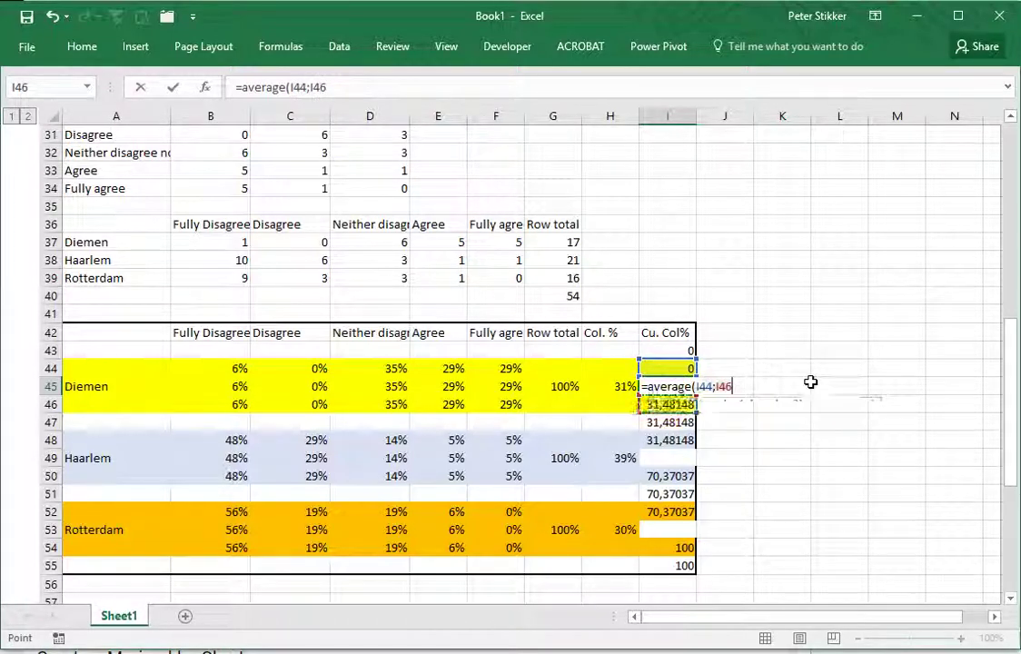
key(Return)
key(Up)
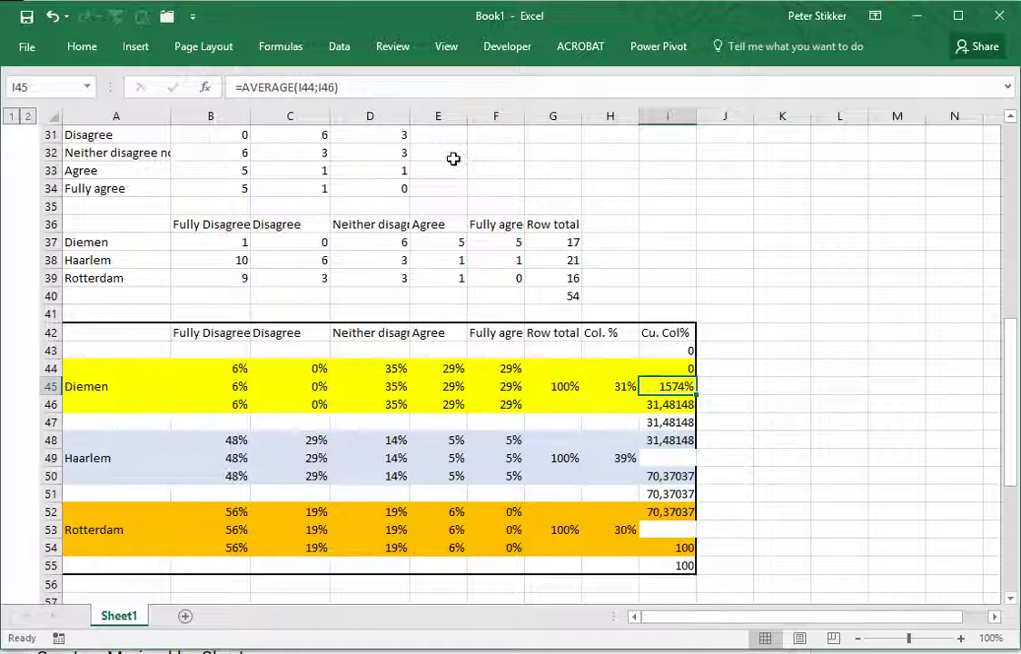
Set the number format of Diemen's averaged Cu. Col% cell, I45, to General
click(82, 46)
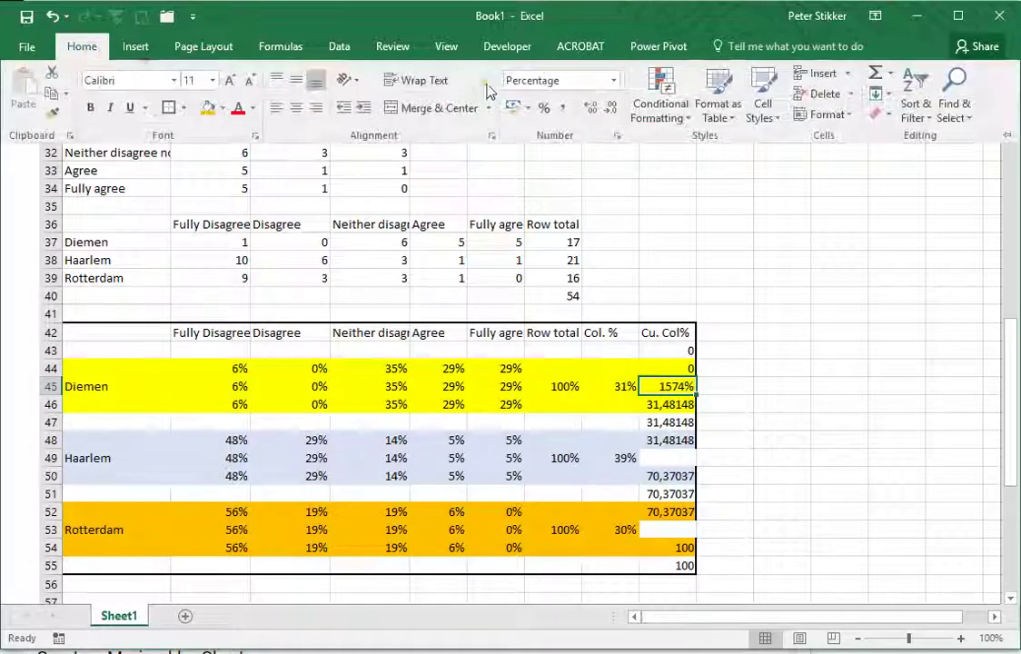
click(615, 84)
click(627, 106)
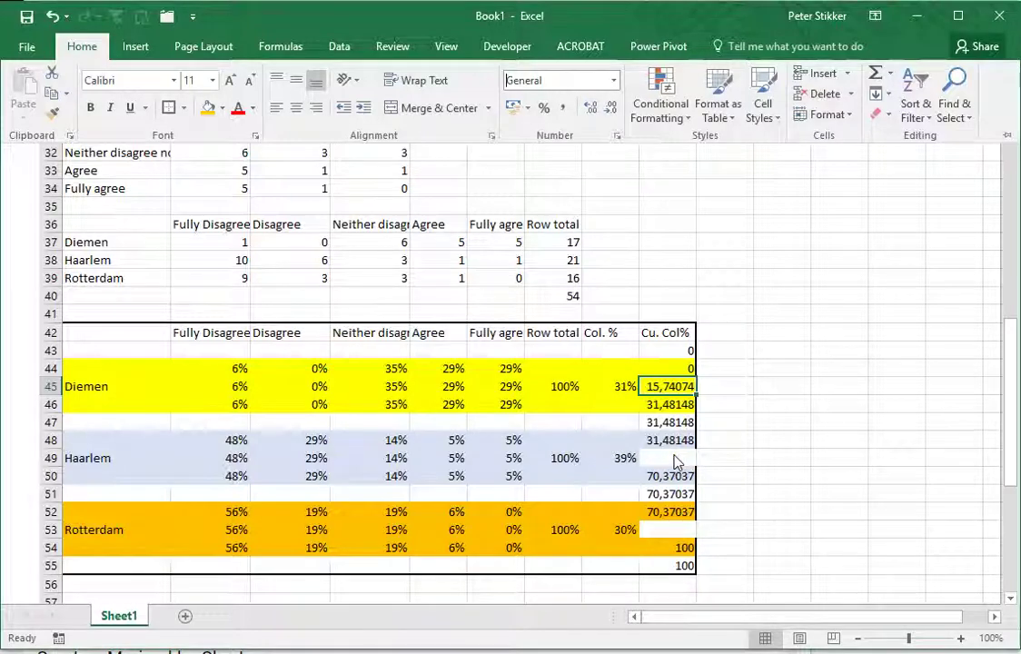
Copy the average formula from I45 into Haarlem's empty Cu. Col% cell, I49, without carrying over the yellow fill
click(666, 387)
key(ctrl+c)
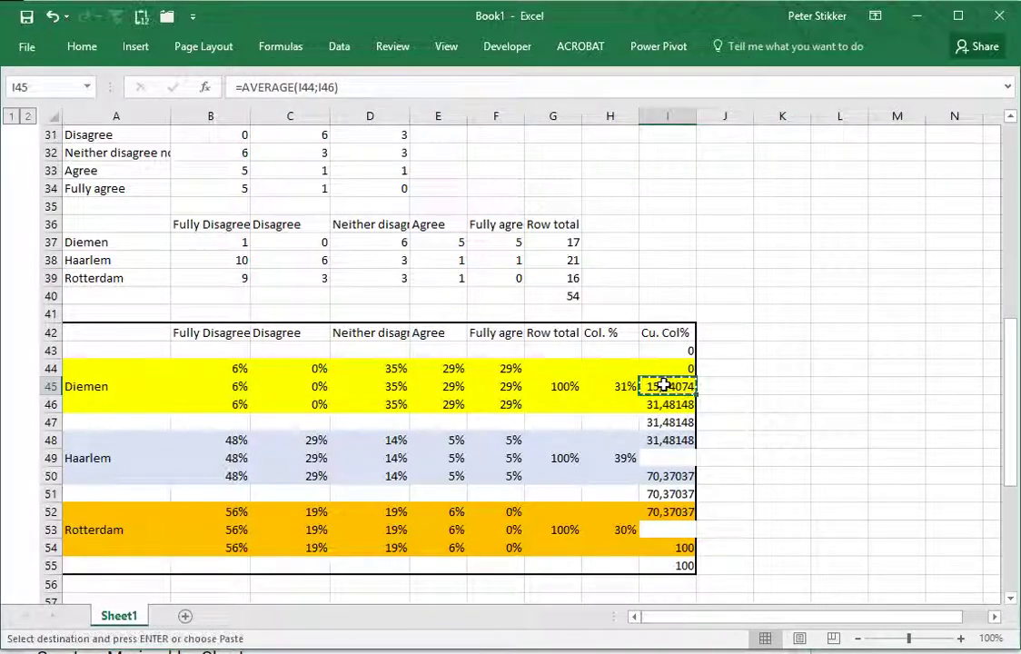
click(664, 458)
key(ctrl+v)
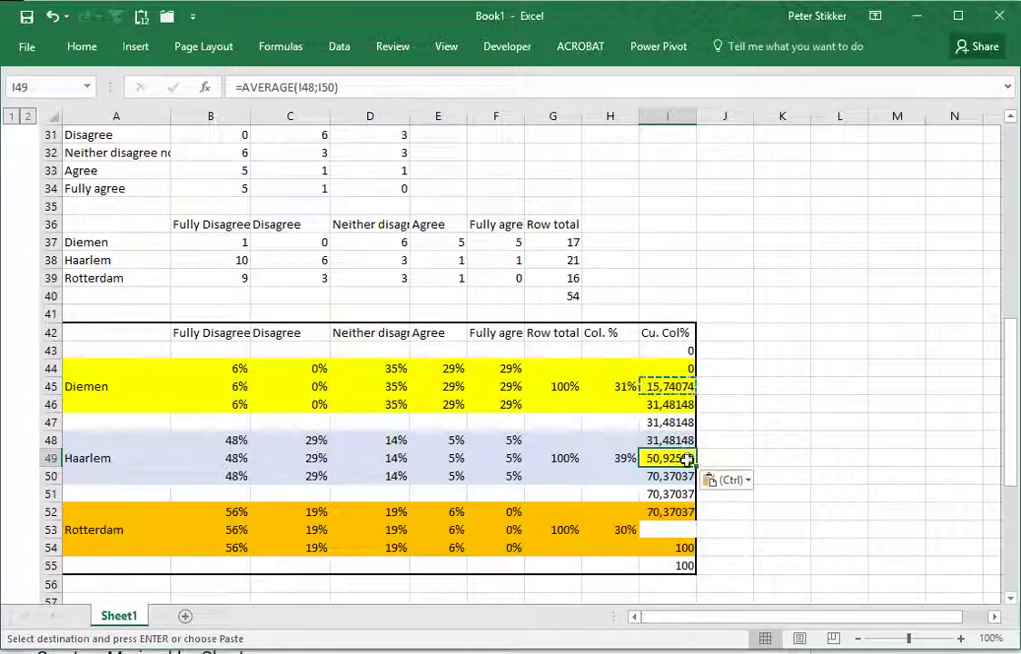
click(716, 481)
click(750, 522)
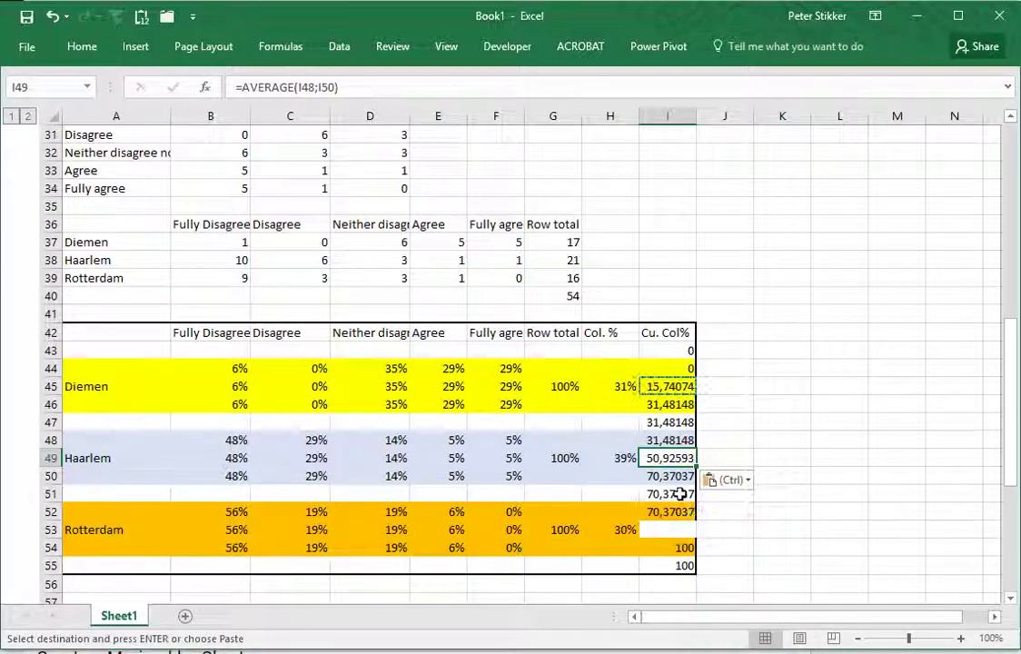
Copy Haarlem's average formula from I49 into Rotterdam's empty Cu. Col% cell, I53
key(ctrl+c)
click(686, 530)
key(ctrl+v)
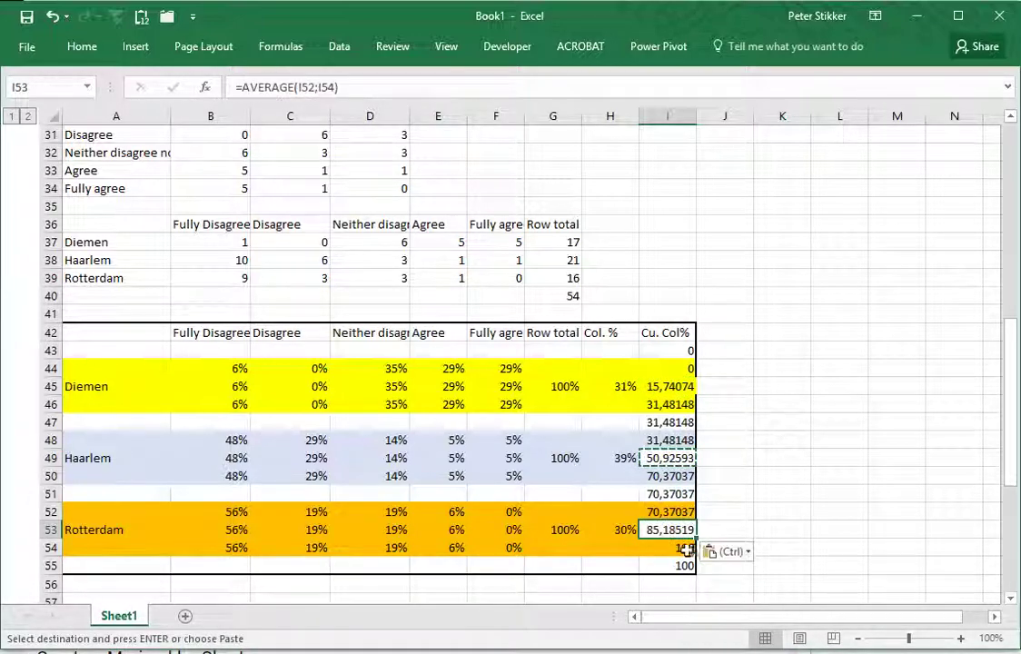
click(657, 494)
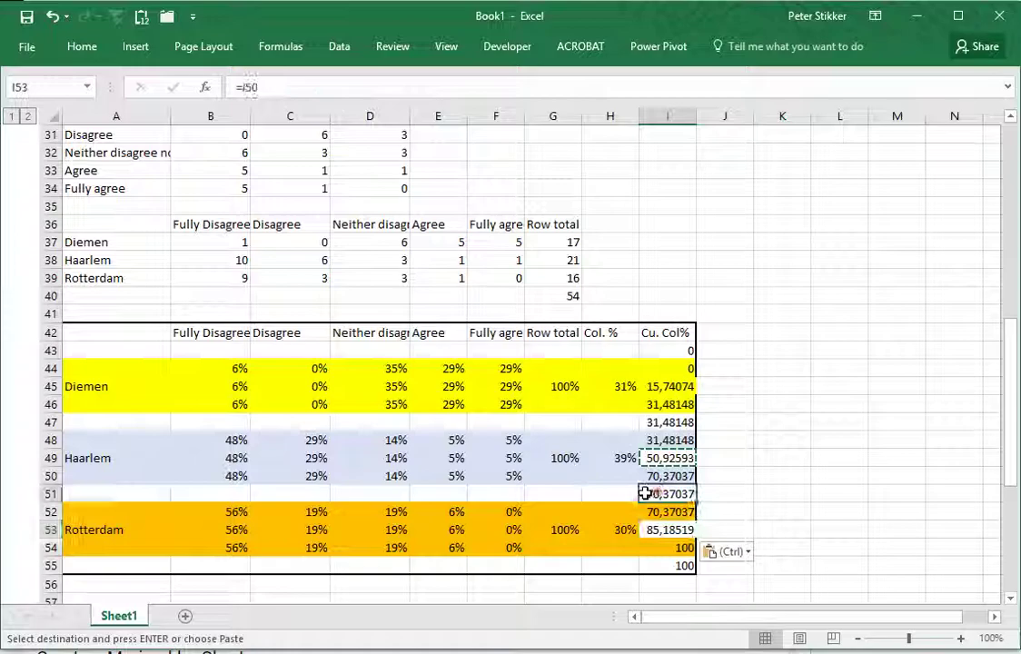
Following Step 12, apply the custom number format 0"%" to the Cu. Col% values in I43:I55
scroll(414, 476, up, 10)
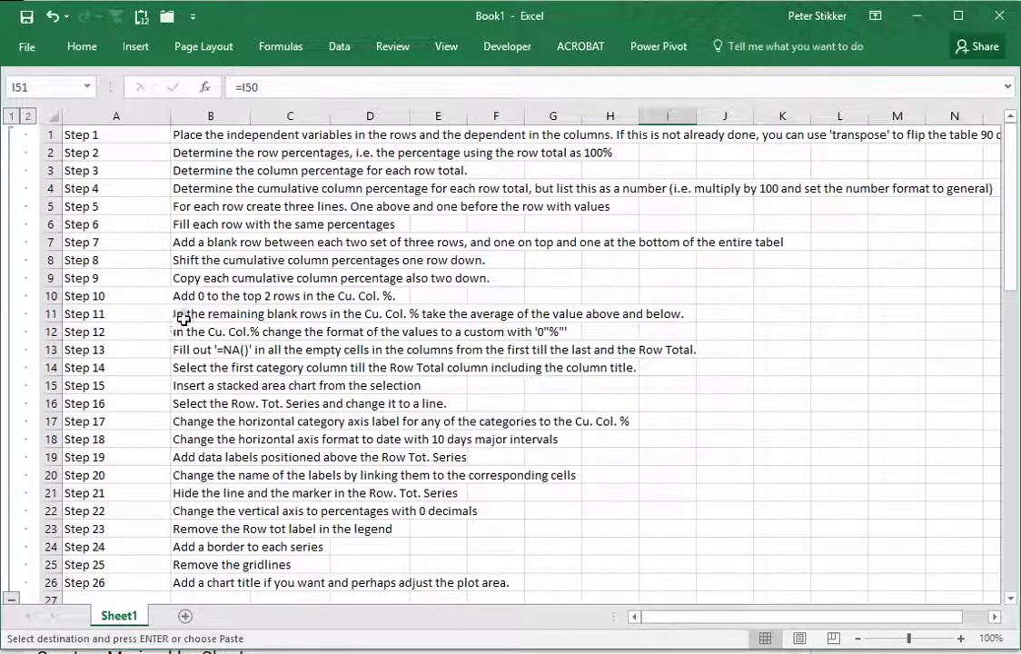
click(190, 332)
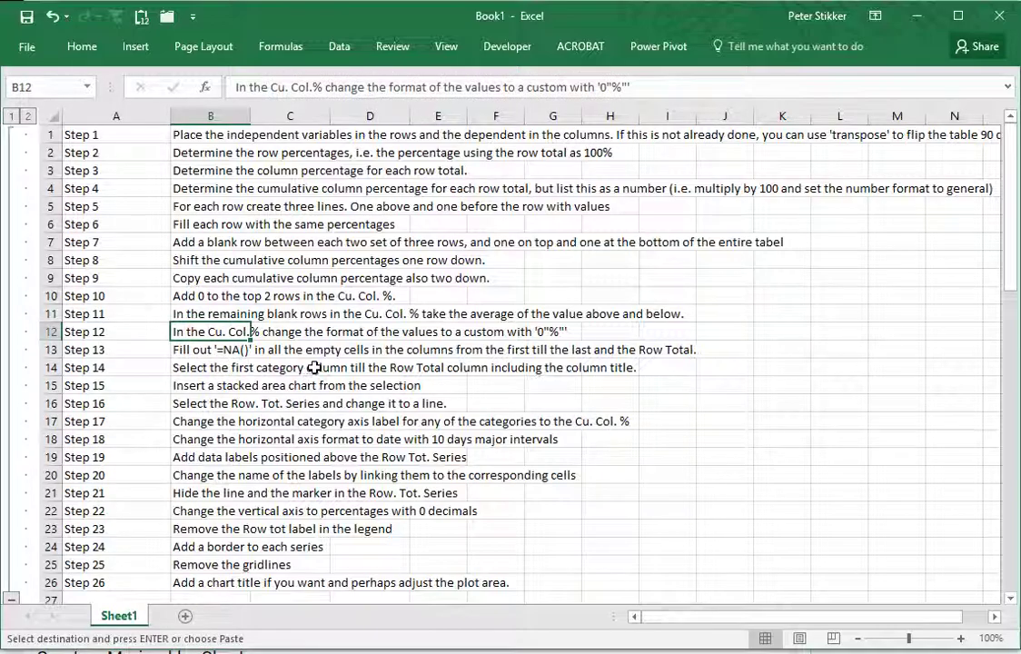
scroll(314, 367, down, 11)
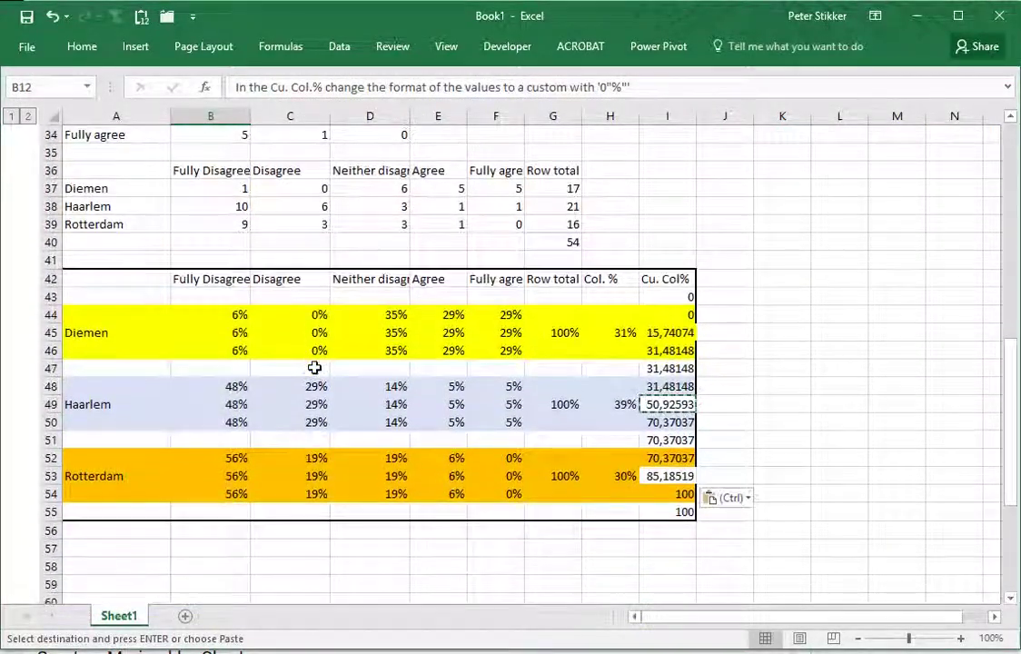
drag(666, 297, 670, 511)
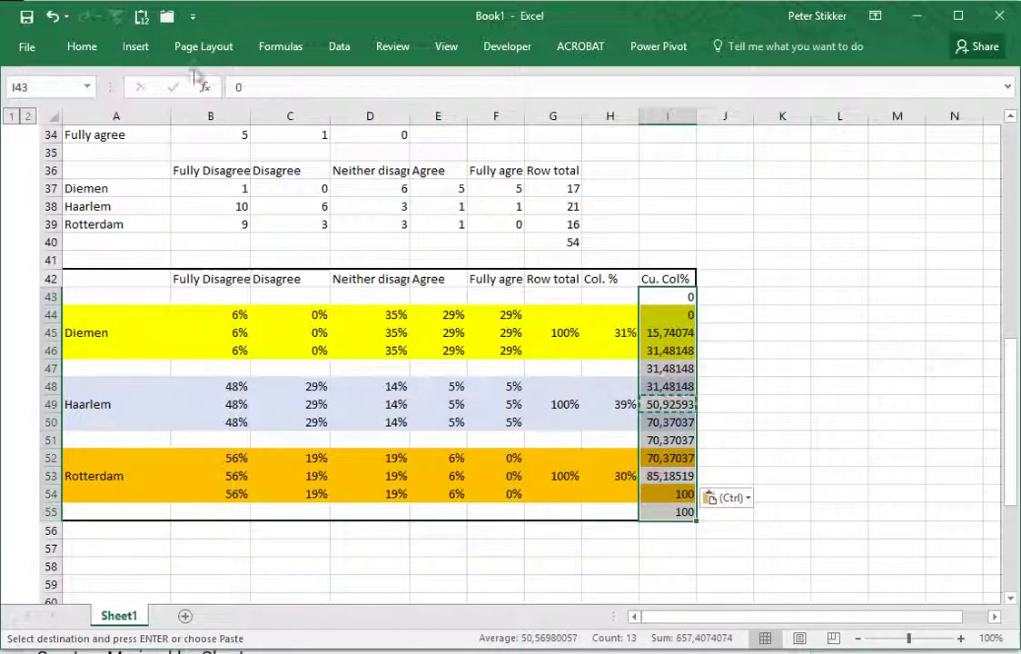
click(82, 46)
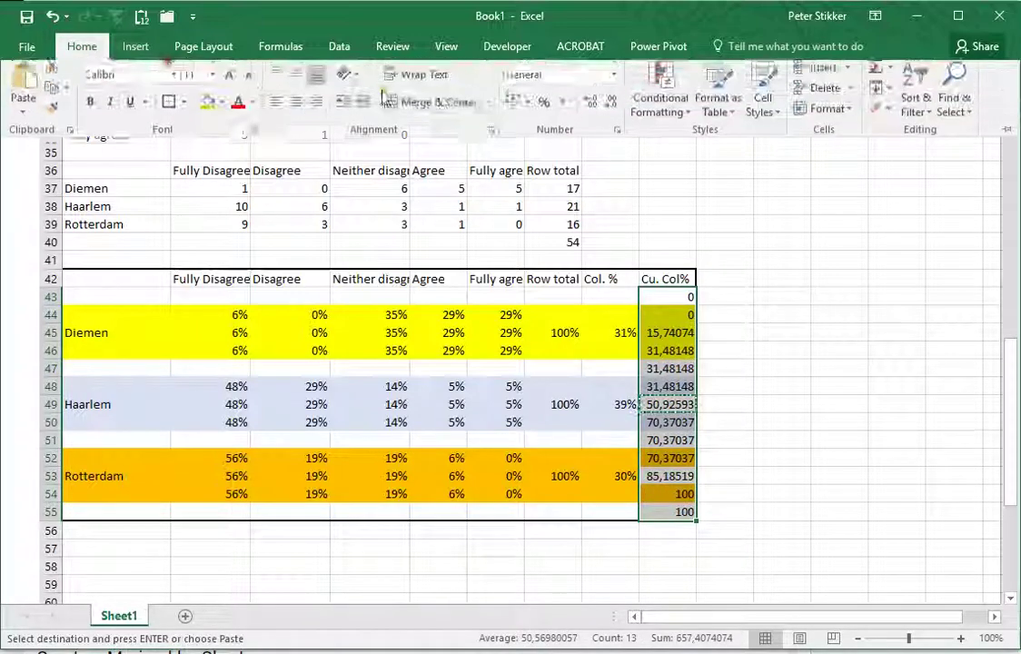
click(614, 80)
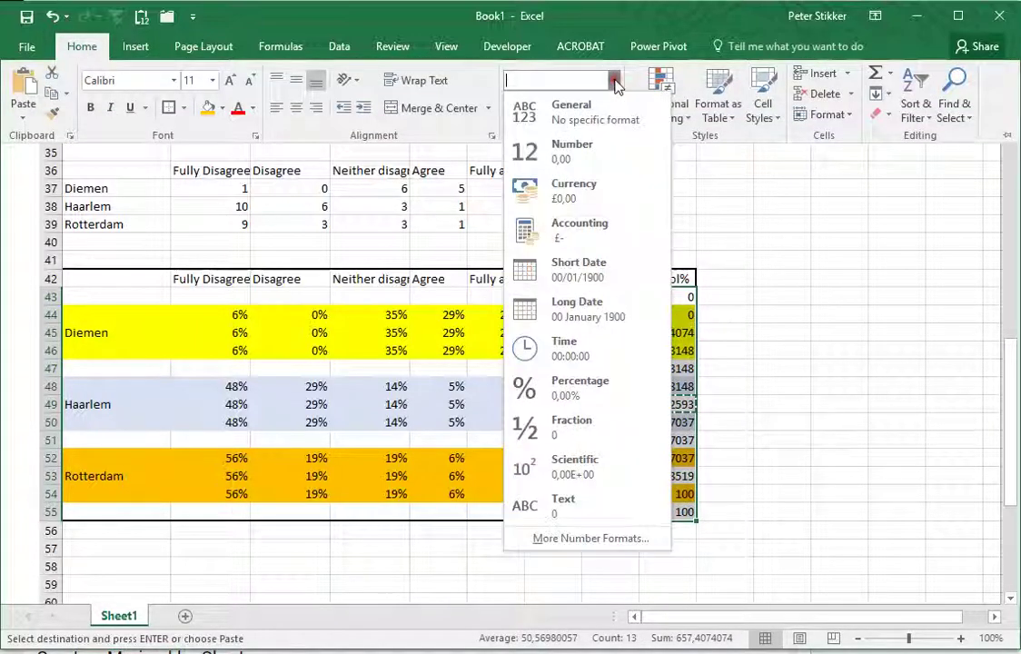
click(589, 538)
click(790, 387)
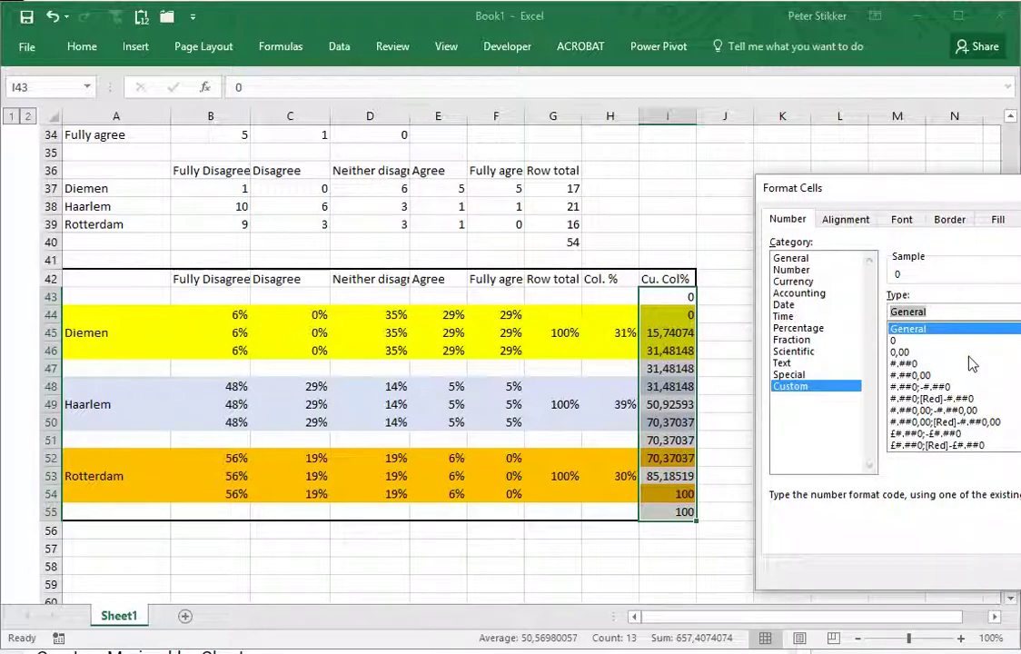
text(0)
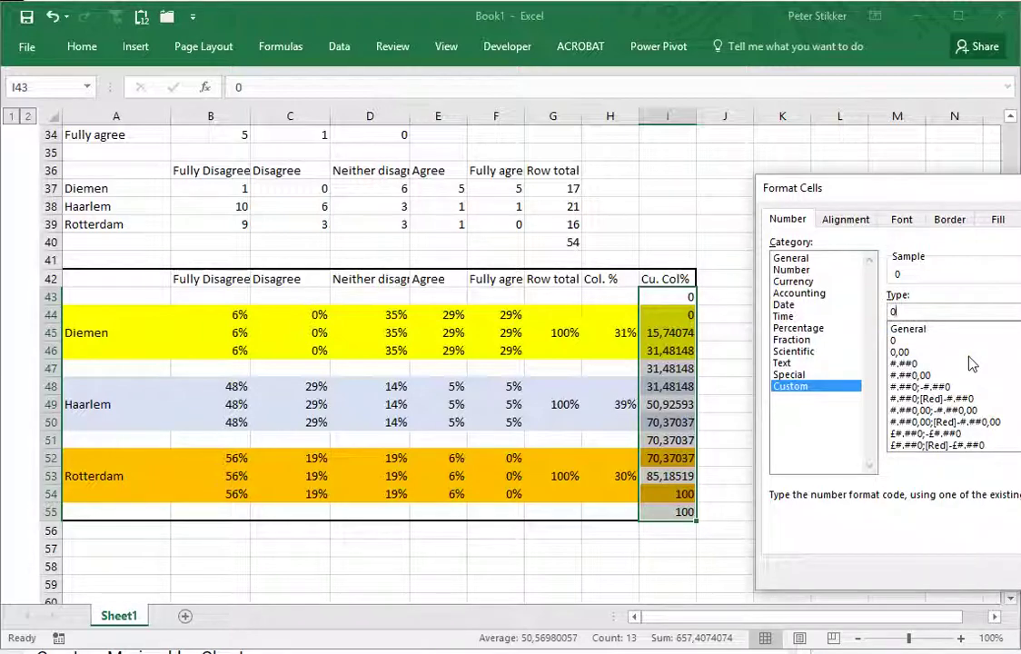
text("%")
key(Return)
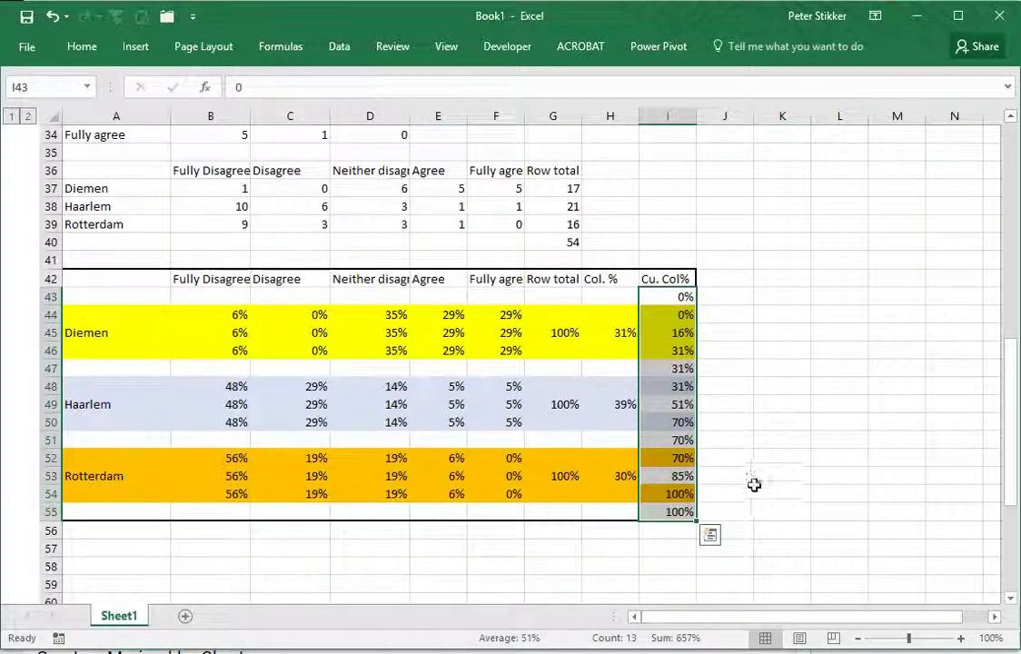
click(569, 420)
Following Step 13, enter =NA() in the blank cell below the Fully Disagree header, B43
scroll(571, 417, up, 6)
scroll(570, 416, up, 6)
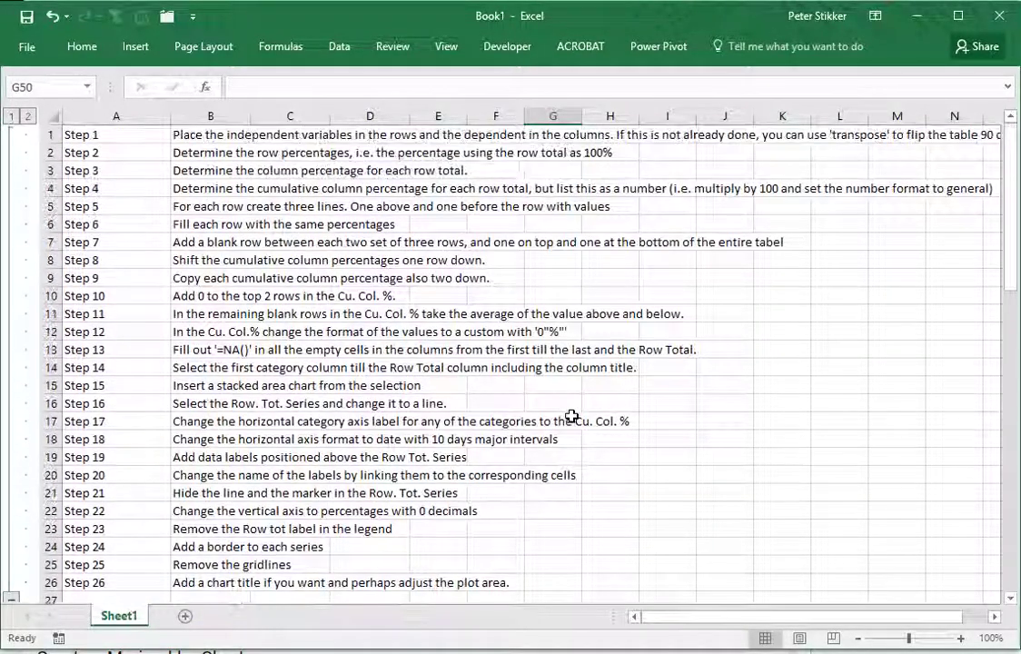
click(202, 353)
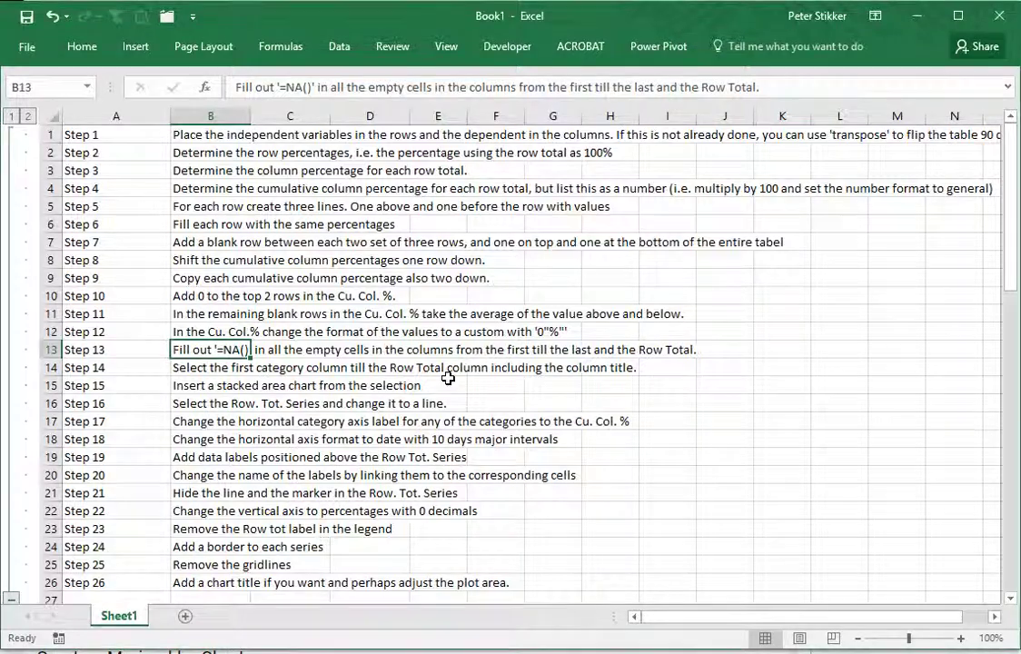
scroll(448, 378, down, 9)
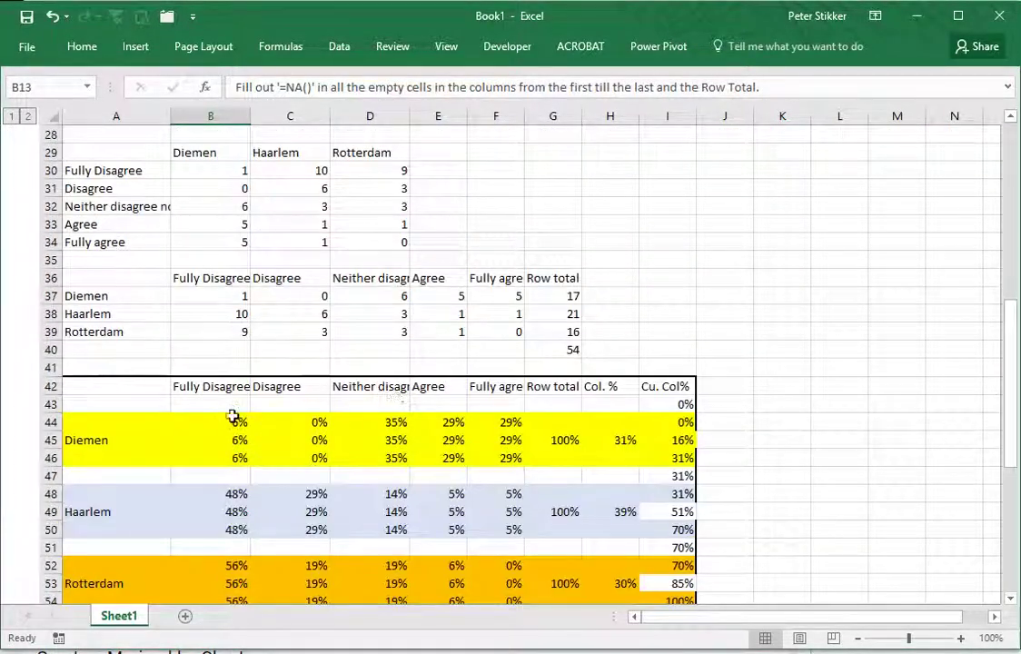
click(551, 424)
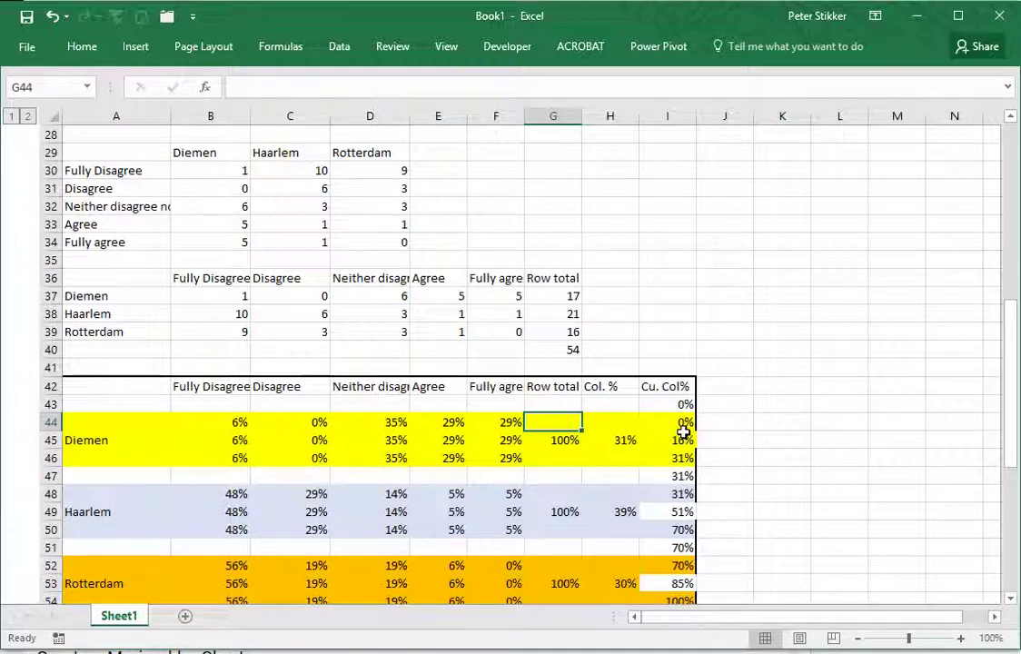
key(Up)
key(Left)
key(Left)
key(Left)
key(Left)
key(Left)
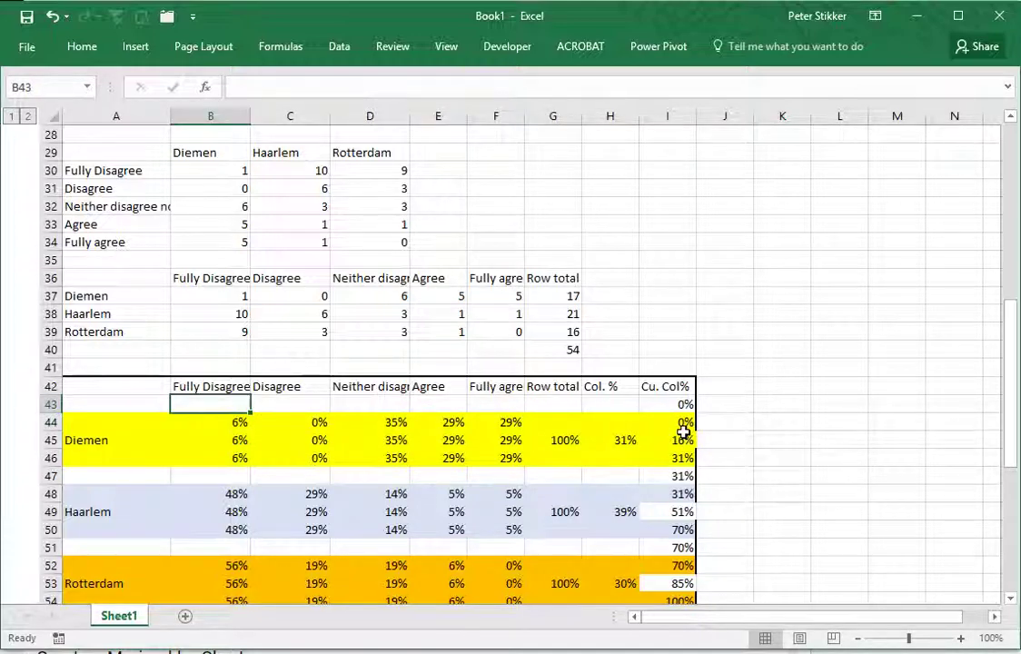
text(=na)
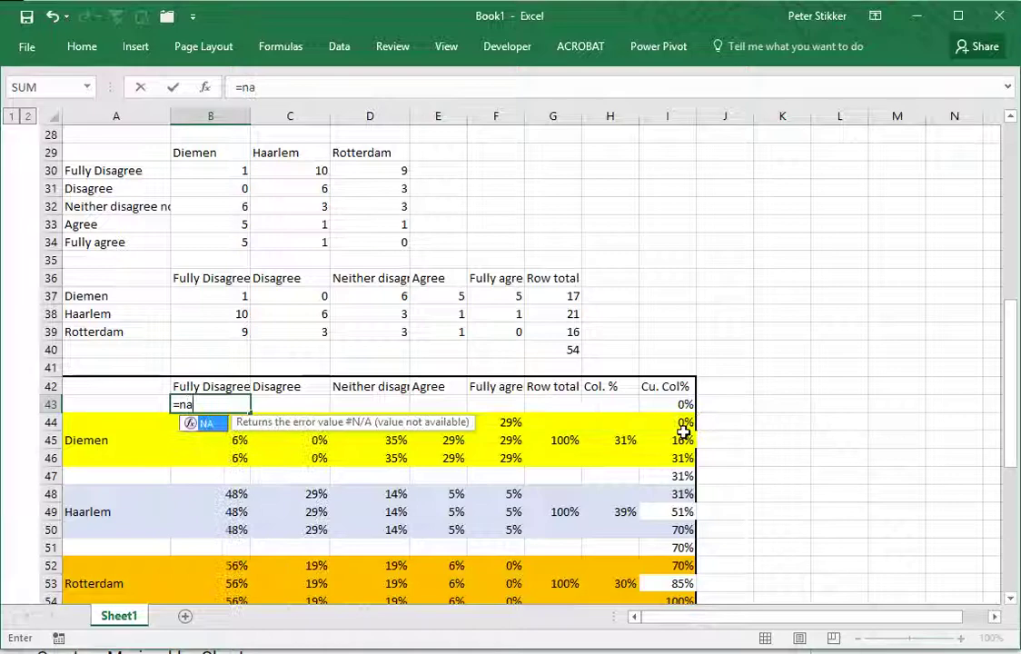
text(())
key(Return)
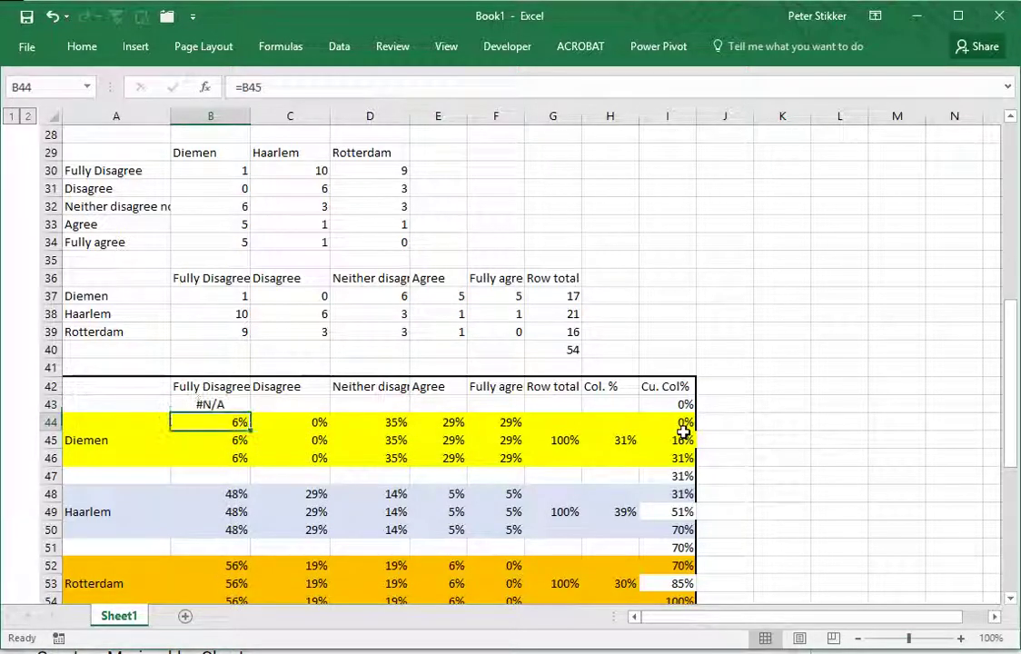
Copy the =NA() formula from B43 across the rest of the blank row to Row total, through G43
key(Up)
key(ctrl+c)
key(shift+Right)
key(shift+Right)
key(shift+Right)
key(shift+Right)
key(shift+Right)
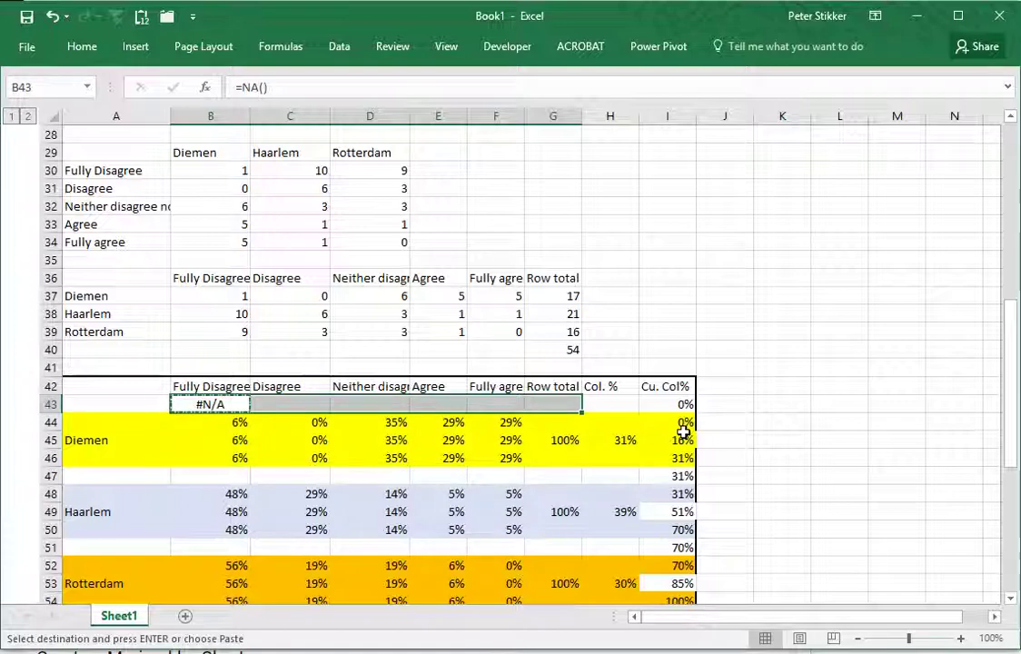
key(ctrl+v)
Paste the =NA() formula into the blank row between Diemen and Haarlem, B47:G47
key(Down)
key(Down)
key(Down)
key(Down)
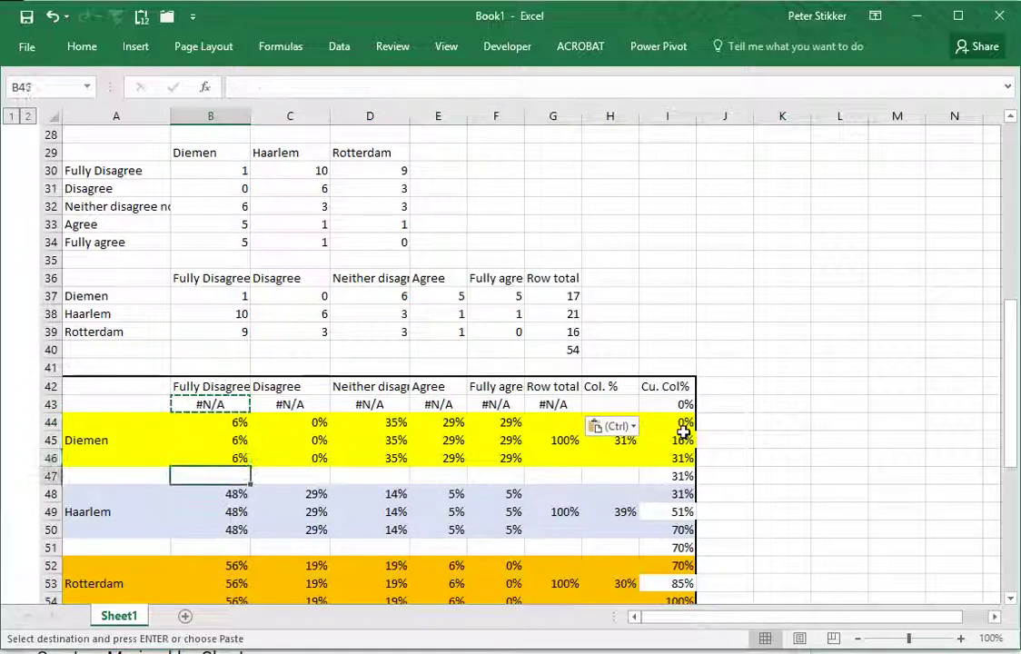
key(shift+Right)
key(shift+Right)
key(shift+Right)
key(shift+Right)
key(shift+Right)
key(ctrl+v)
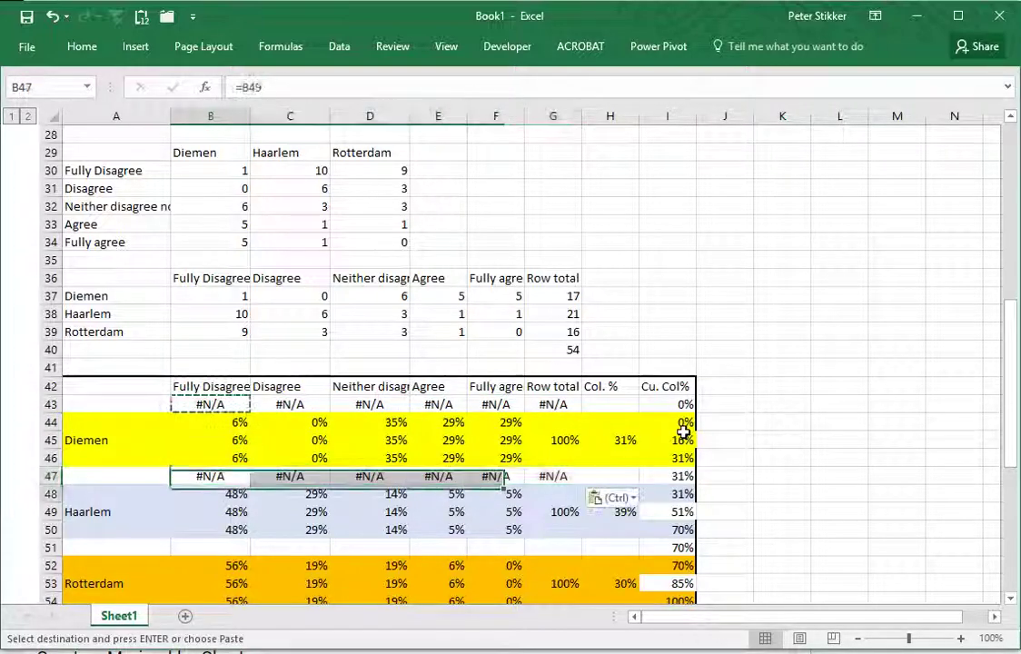
Paste the =NA() formula into the blank row between Haarlem and Rotterdam, B51:G51
key(Down)
key(Down)
key(Down)
key(Down)
key(shift+Right)
key(shift+Right)
key(shift+Right)
key(shift+Right)
key(shift+Right)
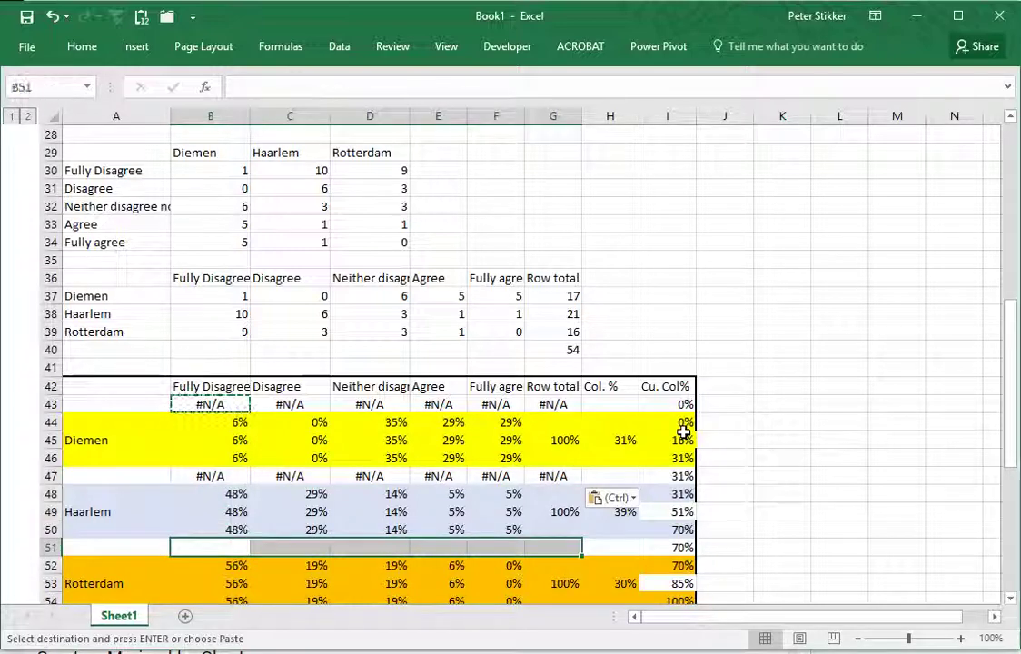
key(ctrl+v)
Paste the =NA() formula into the blank row below Rotterdam, B55:G55
key(Down)
key(Down)
key(Down)
key(Down)
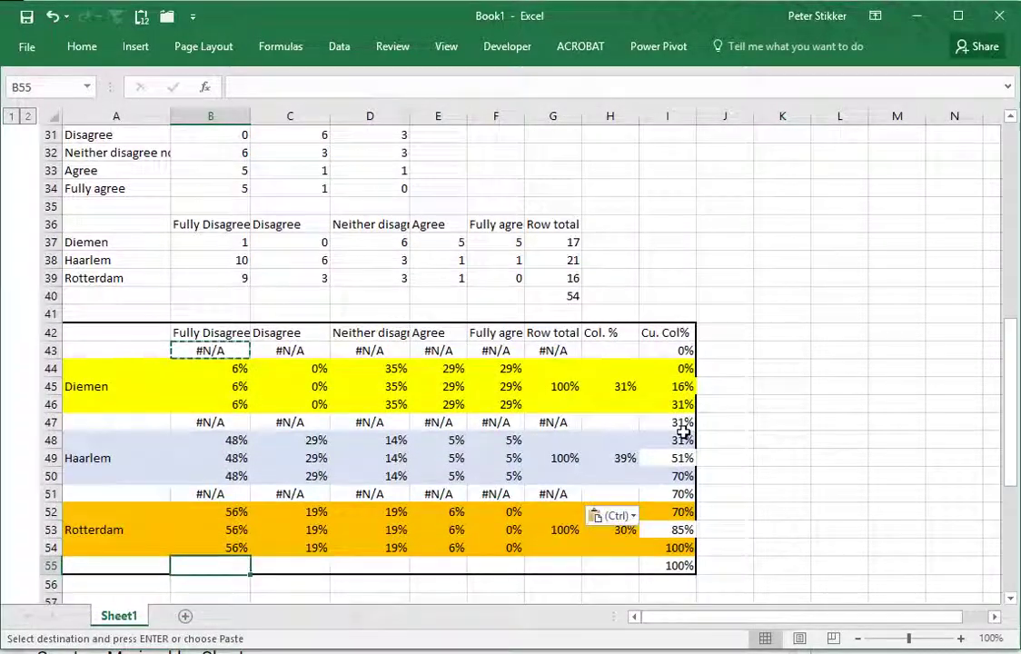
key(shift+Right)
key(shift+Right)
key(shift+Right)
key(shift+Right)
key(shift+Right)
key(ctrl+v)
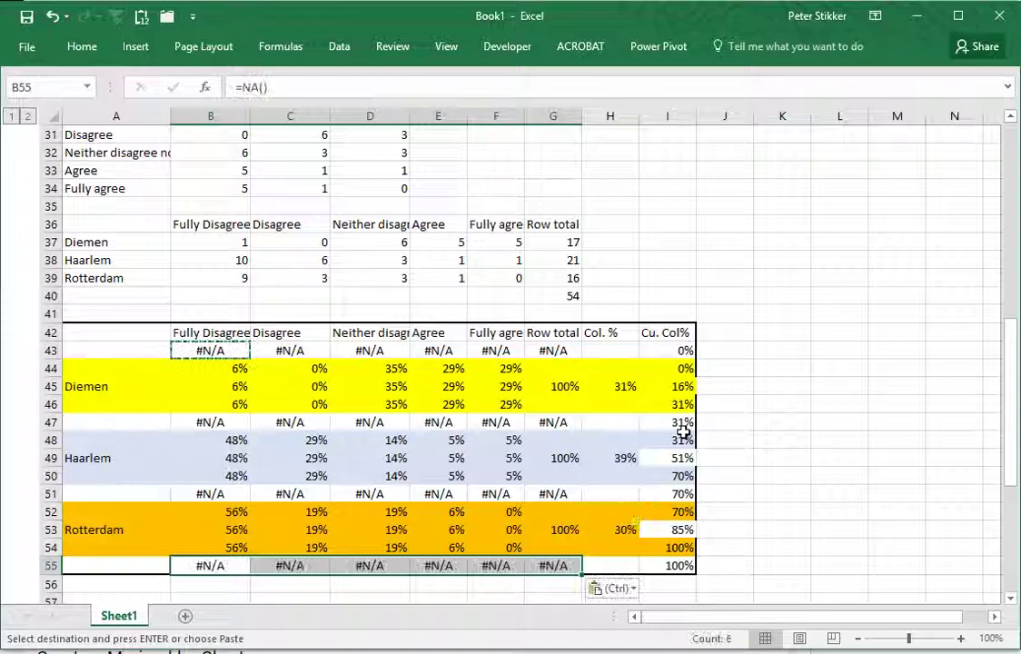
Paste the =NA() formula into Haarlem's two empty Row total cells, G50 and G48
key(Up)
key(Up)
key(Right)
key(Right)
key(Right)
key(Right)
key(Right)
key(Up)
key(Up)
key(Up)
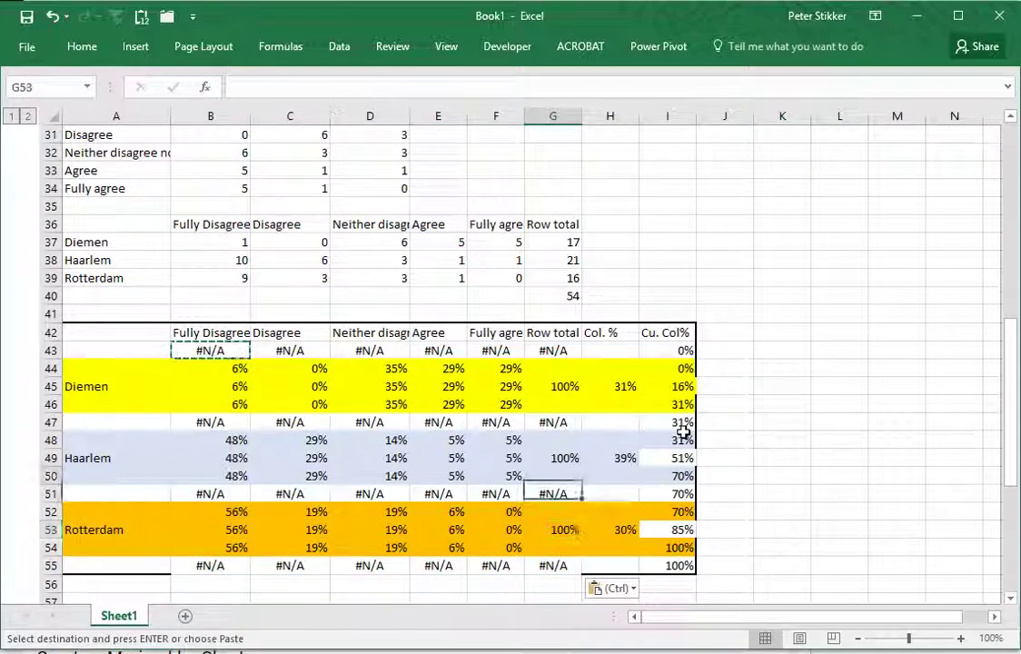
key(ctrl+v)
key(Up)
key(Up)
key(ctrl+v)
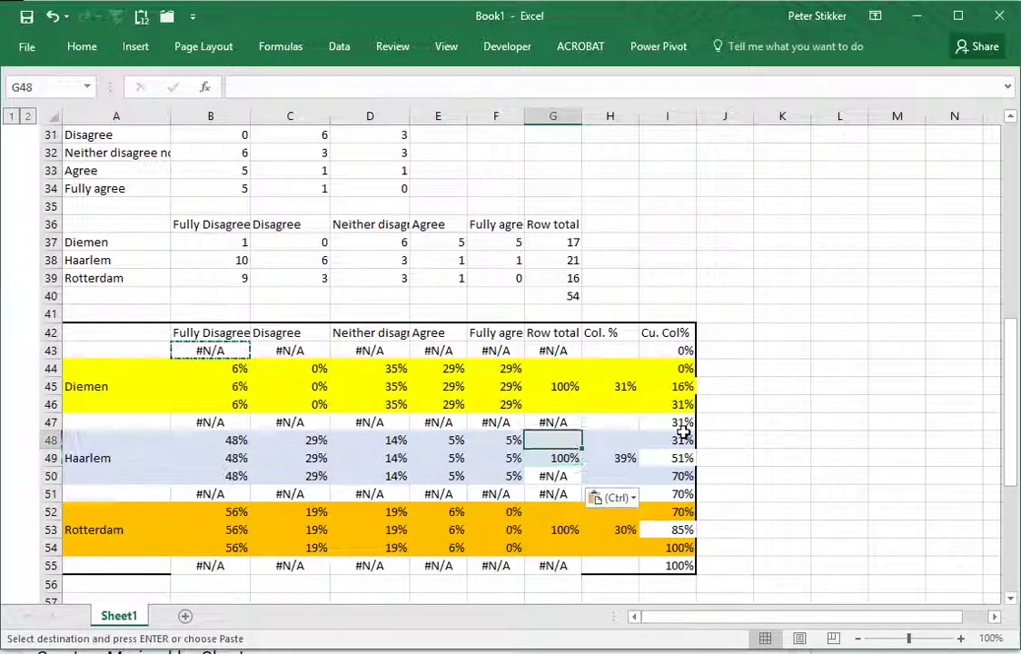
Paste the =NA() formula into Diemen's two empty Row total cells, G46 and G44
key(Up)
key(Up)
key(Up)
key(Down)
key(ctrl+v)
key(Up)
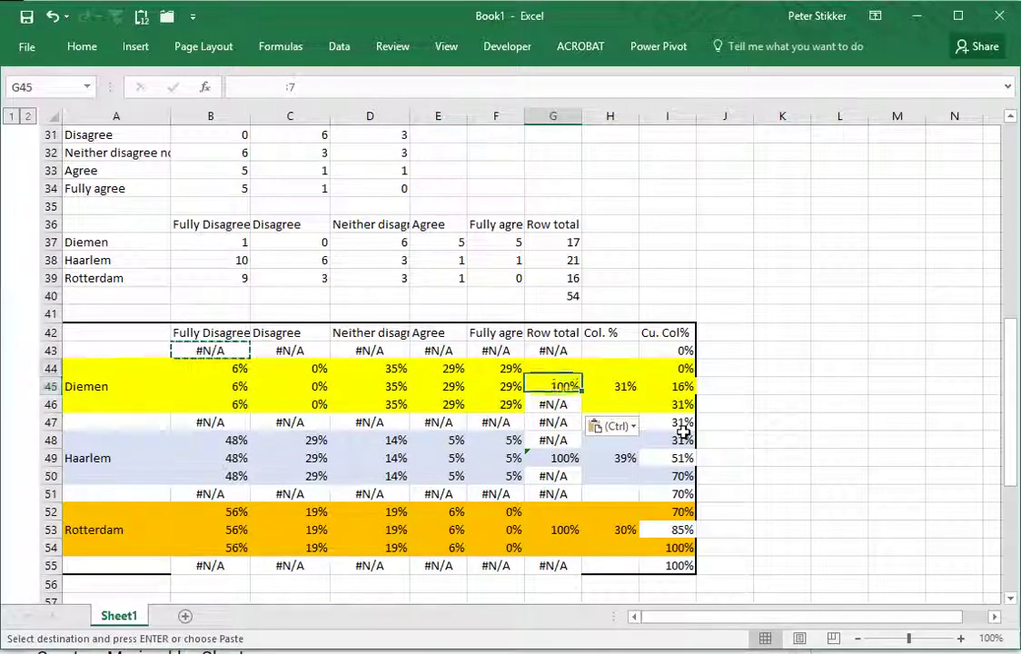
key(Up)
key(ctrl+v)
Paste the =NA() formula into Rotterdam's two empty Row total cells, G52 and G54
key(Down)
key(Down)
key(Down)
key(Down)
key(Down)
key(Down)
key(Down)
key(Down)
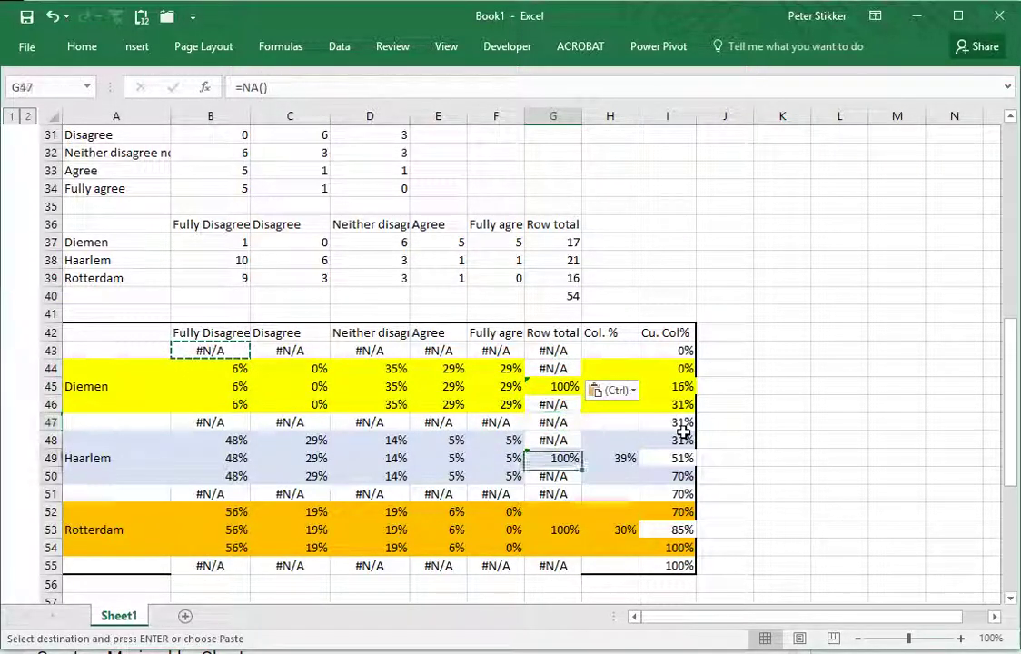
key(ctrl+v)
key(Down)
key(Down)
key(ctrl+v)
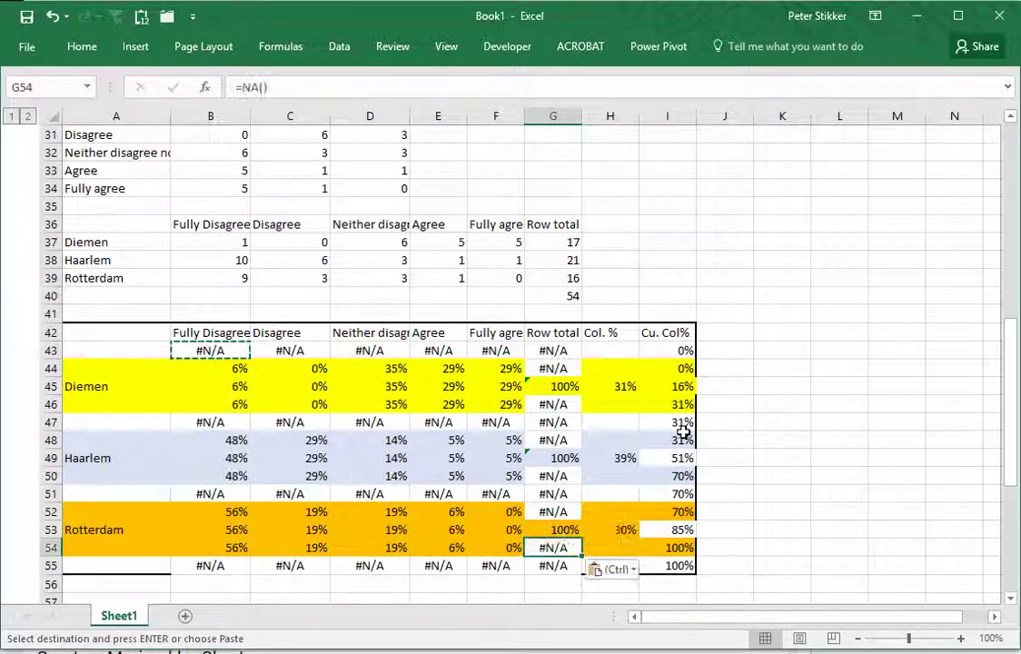
key(Up)
scroll(480, 367, up, 10)
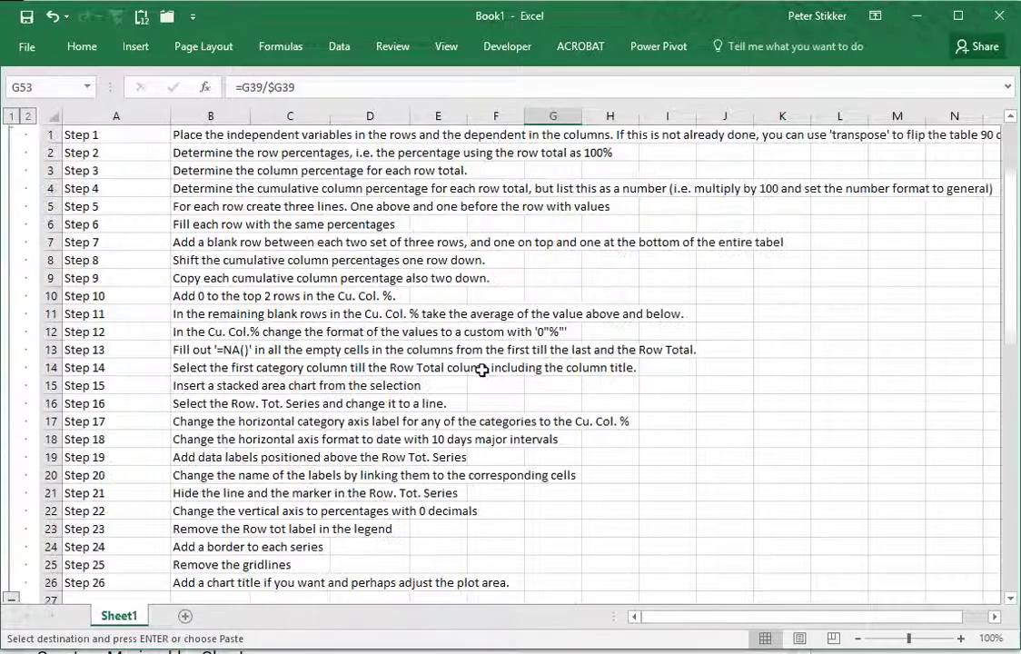
Review steps 14 and 15 of the instruction list, on selecting the chart data and inserting the chart
click(204, 369)
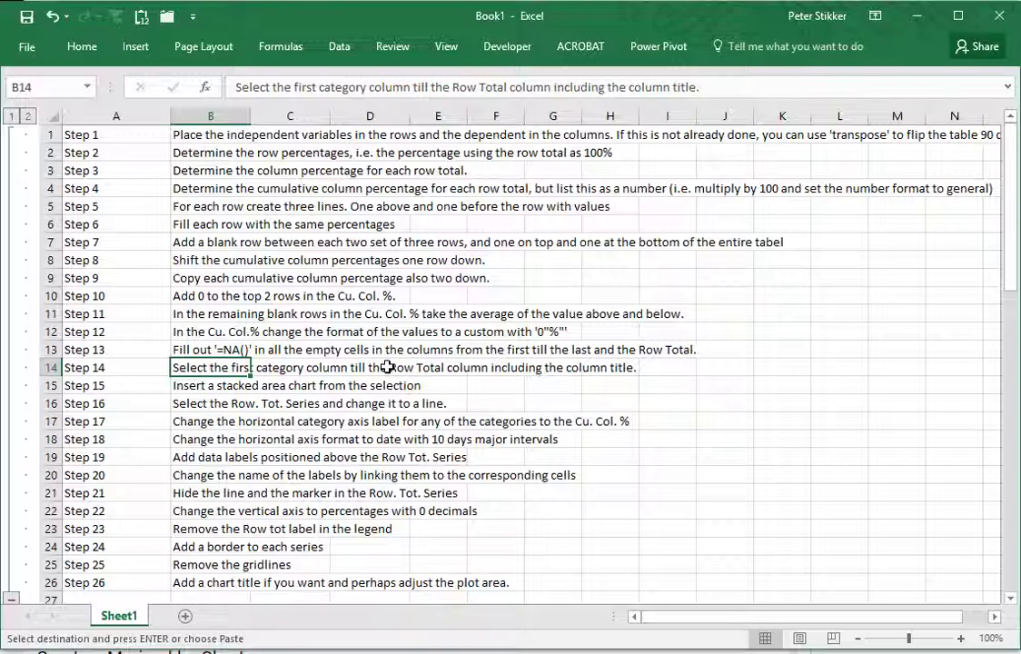
click(201, 388)
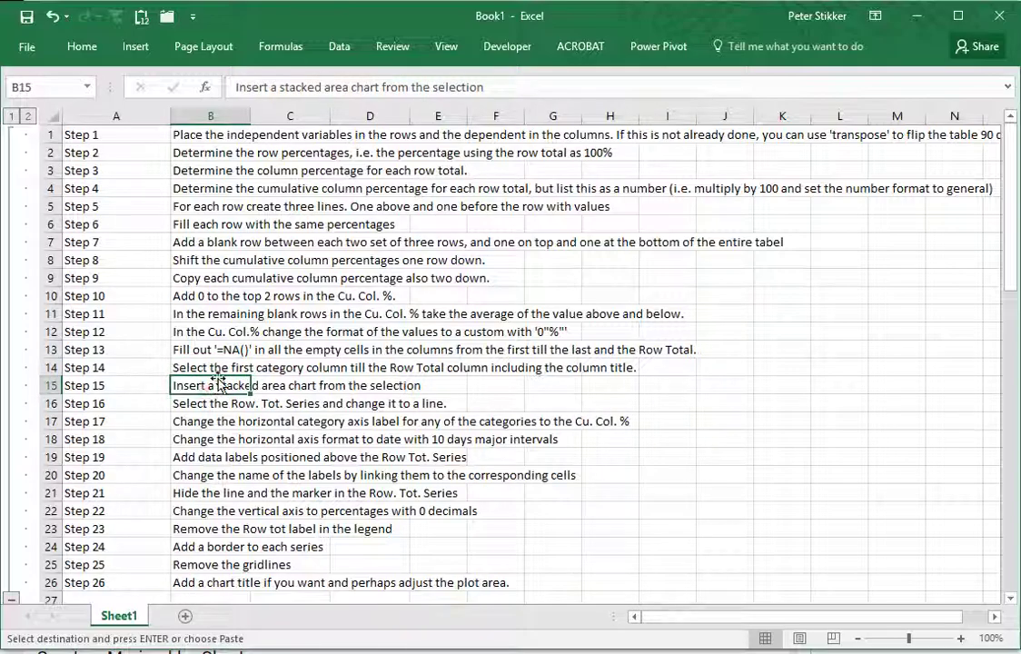
drag(213, 368, 212, 382)
scroll(286, 376, down, 4)
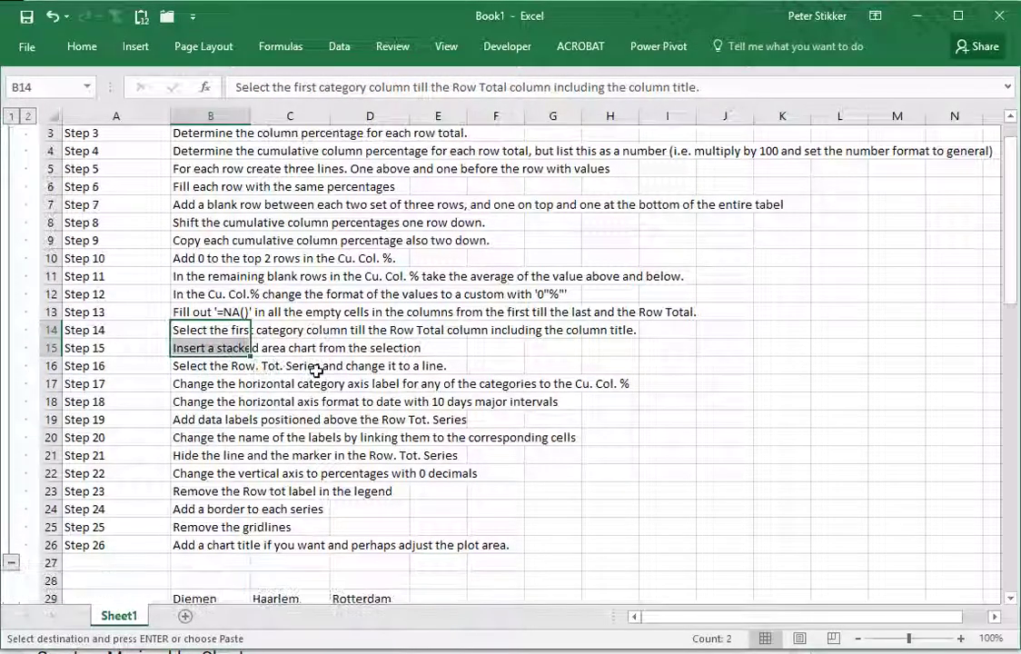
scroll(315, 370, down, 6)
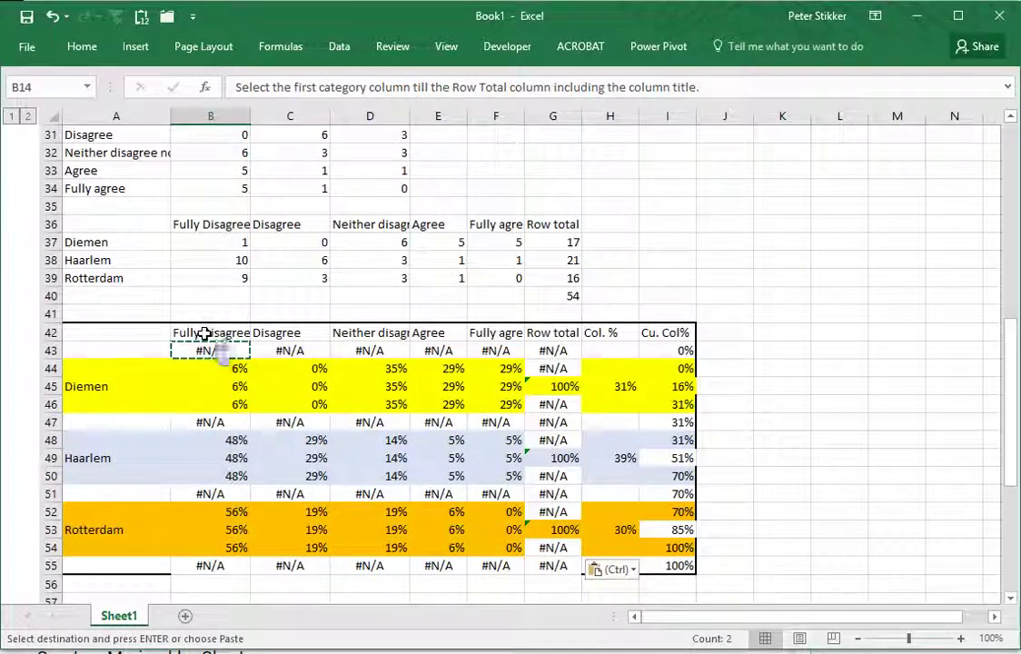
Insert a stacked area chart from B42:G55, covering Fully Disagree through Row total with headers, and shift it slightly lower on the sheet
click(205, 334)
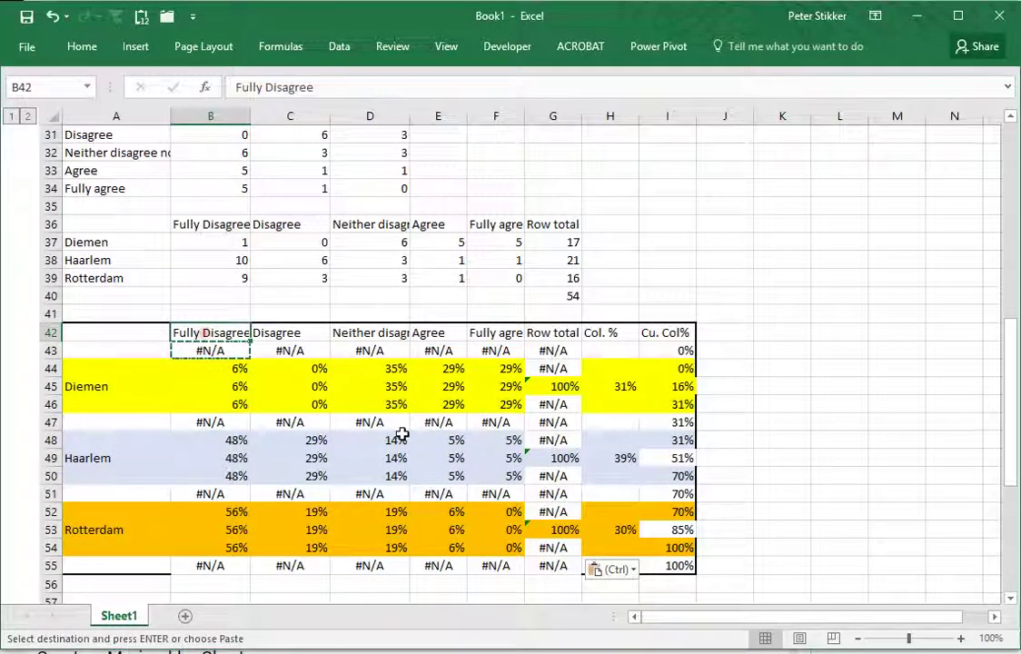
shift+click(557, 568)
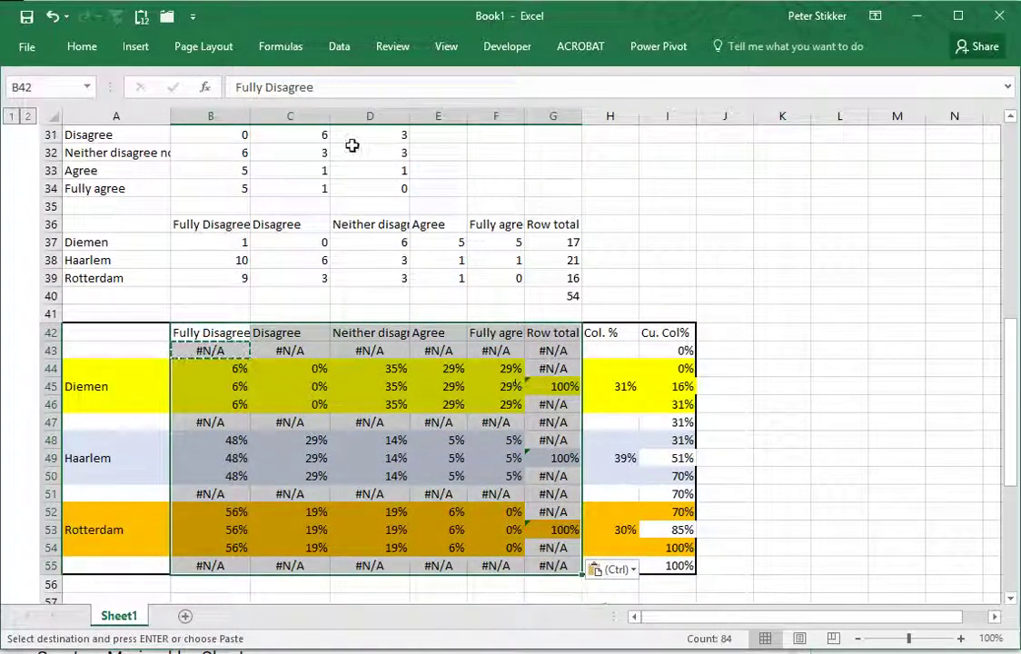
click(134, 49)
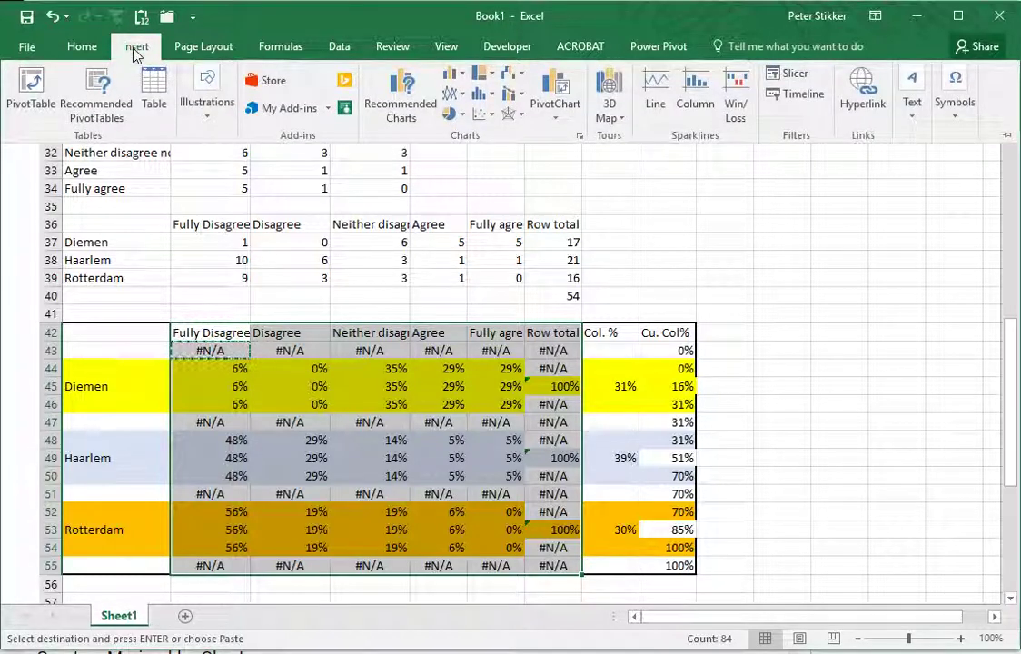
click(579, 137)
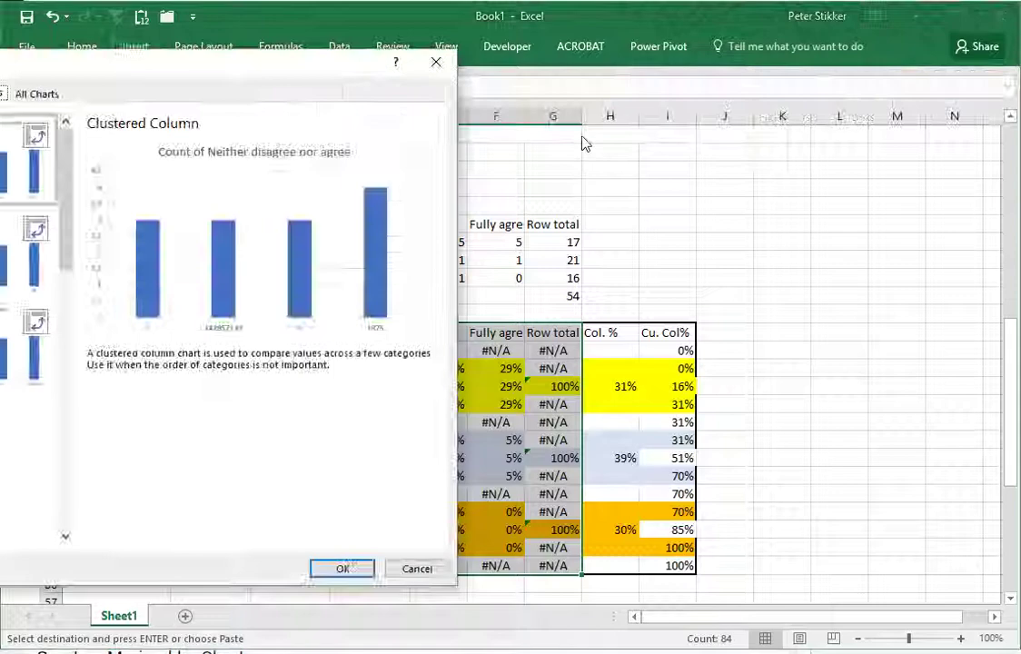
click(36, 95)
drag(83, 65, 245, 58)
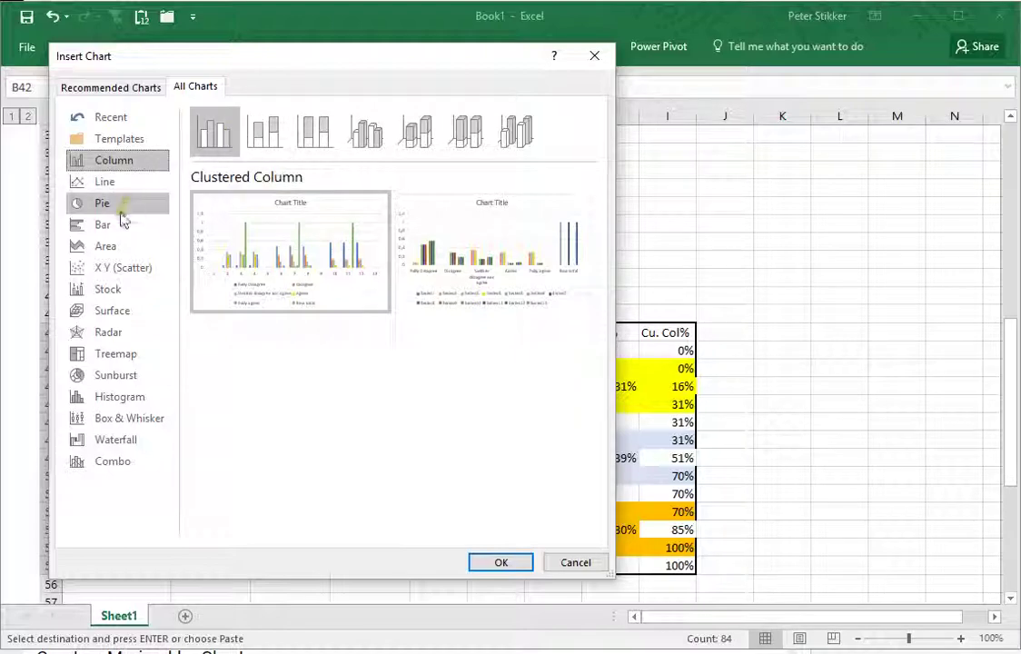
click(107, 250)
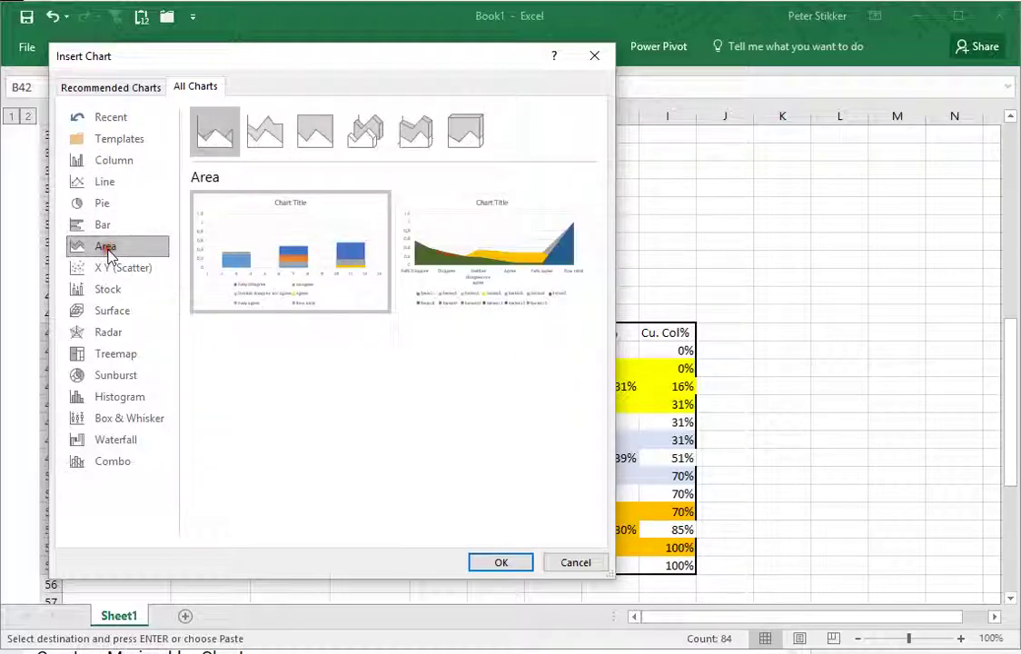
click(267, 132)
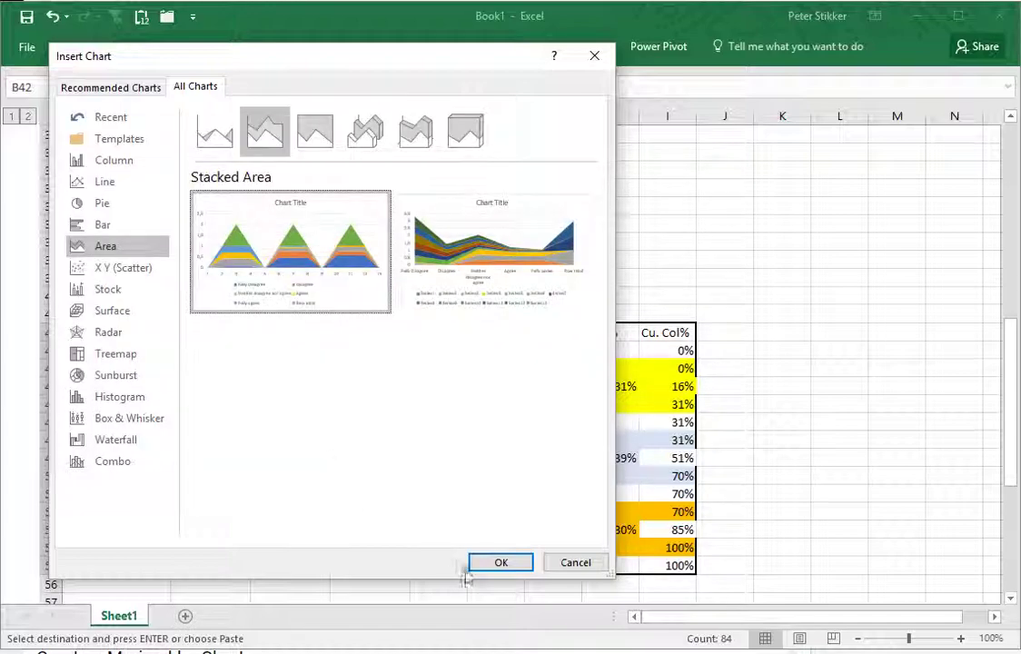
click(501, 563)
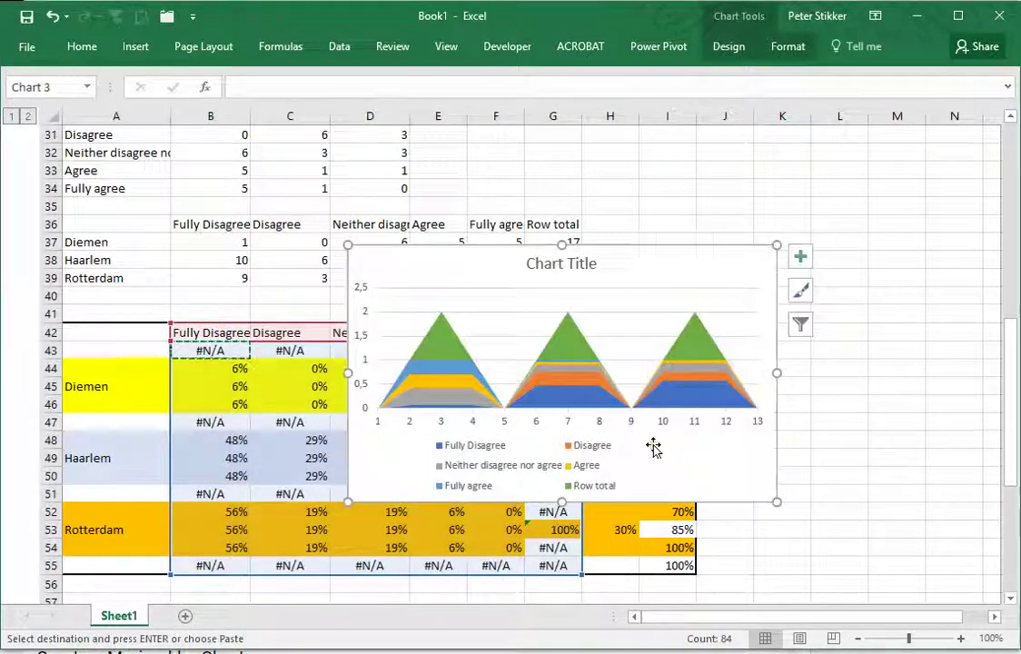
mouse_move(650, 252)
mouse_down()
mouse_move(718, 287)
mouse_move(703, 306)
mouse_move(683, 297)
mouse_up()
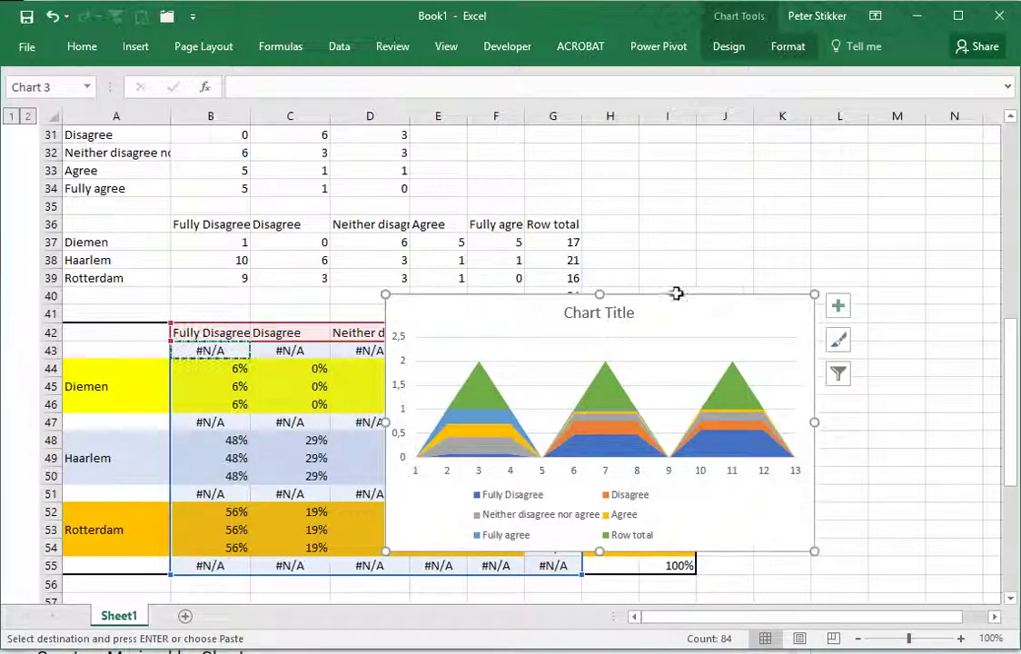
Change the chart type of the Row total series to Line, following step 16 of the instruction list
scroll(410, 244, up, 10)
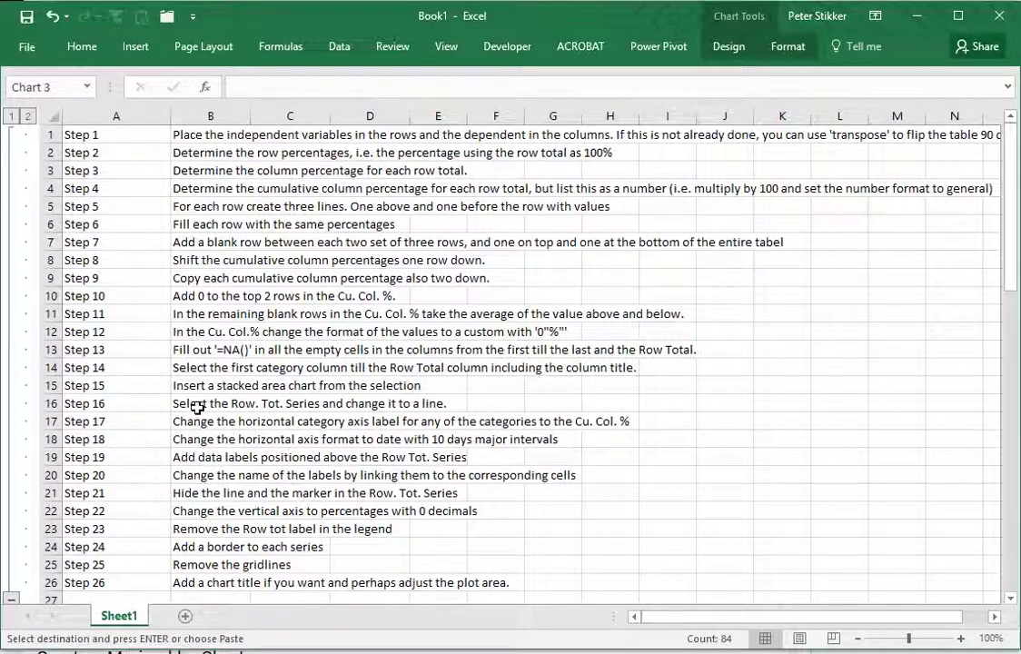
scroll(391, 413, down, 10)
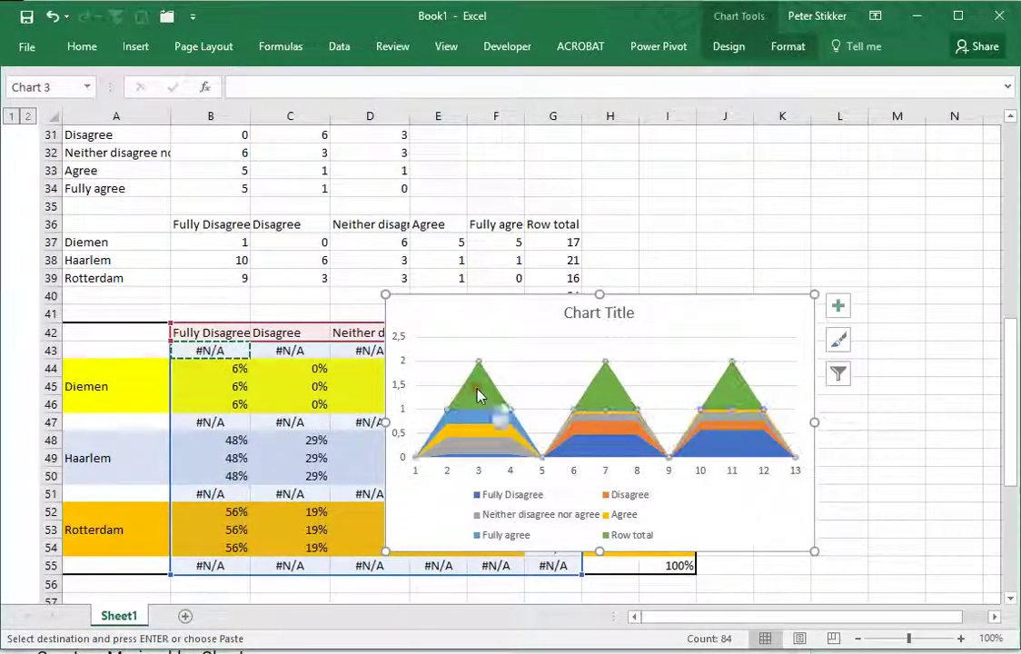
click(483, 396)
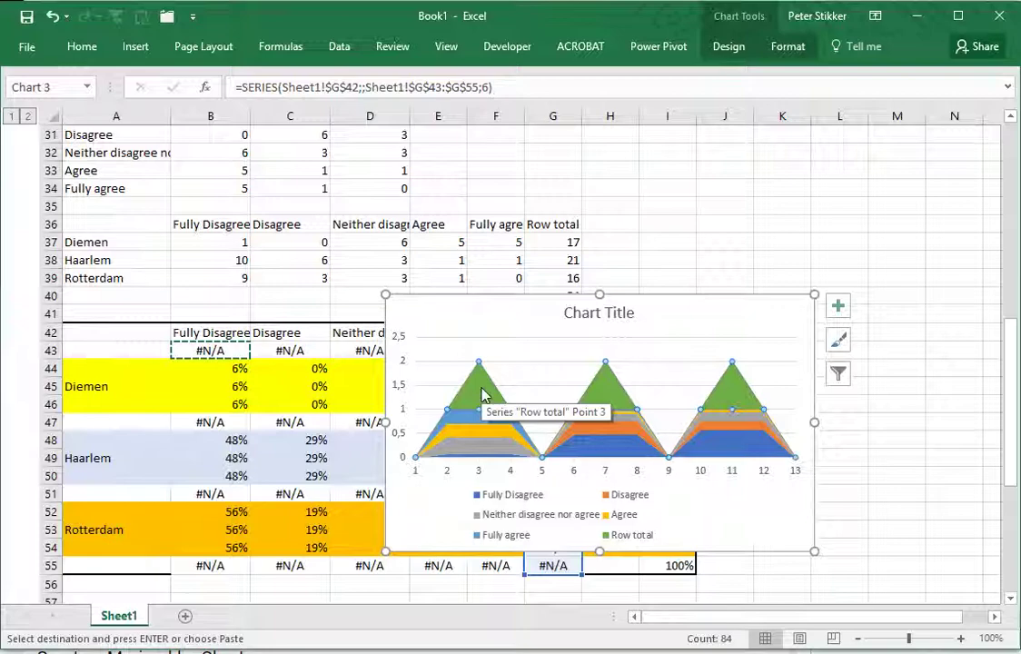
right_click(481, 396)
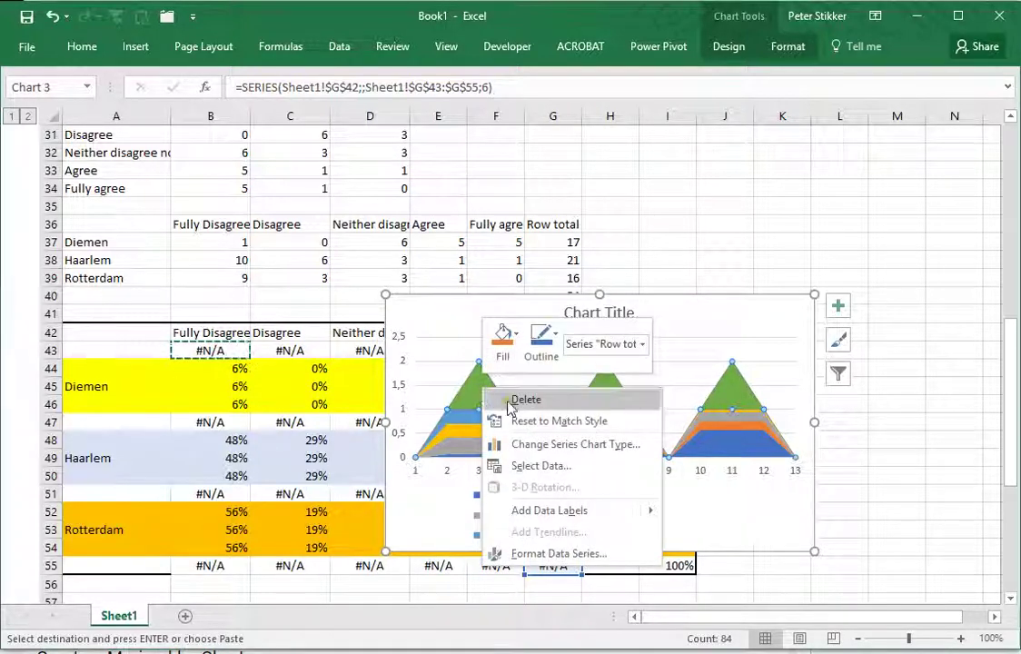
click(552, 447)
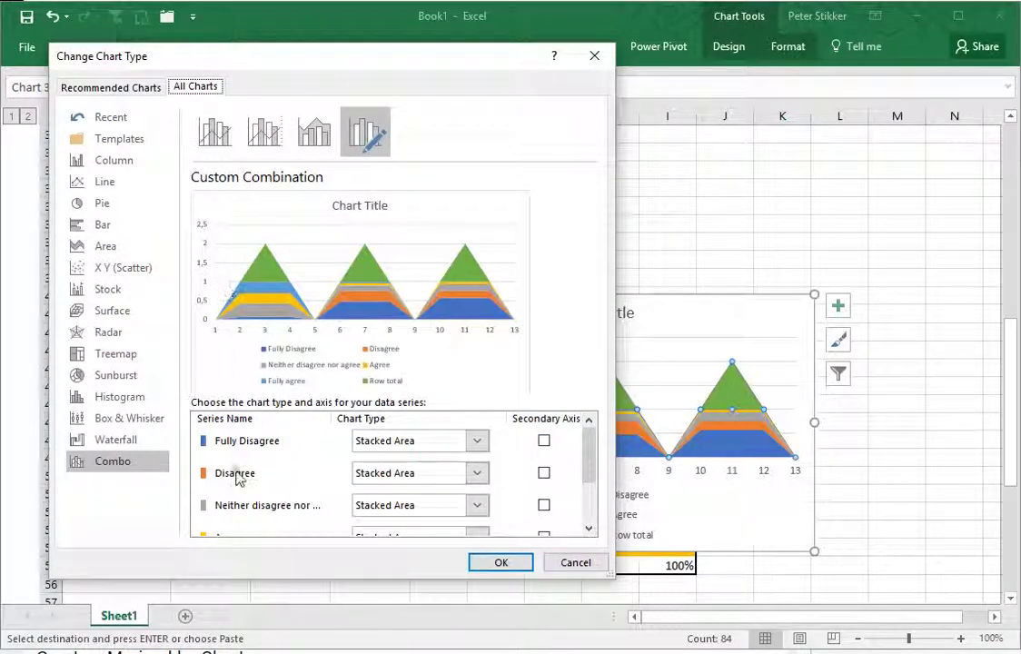
drag(589, 450, 589, 504)
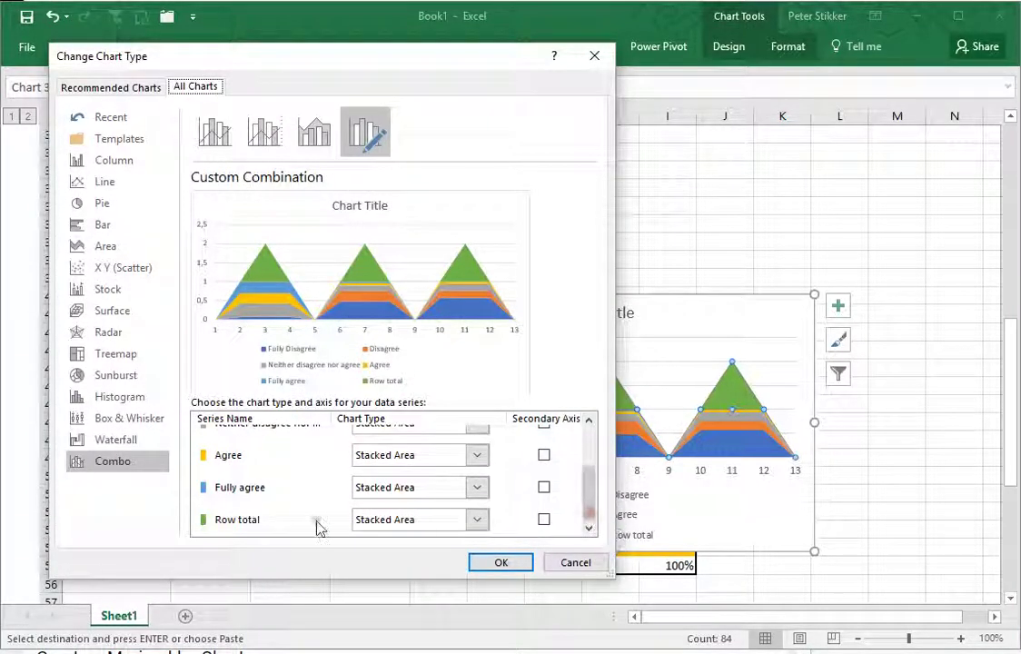
click(444, 521)
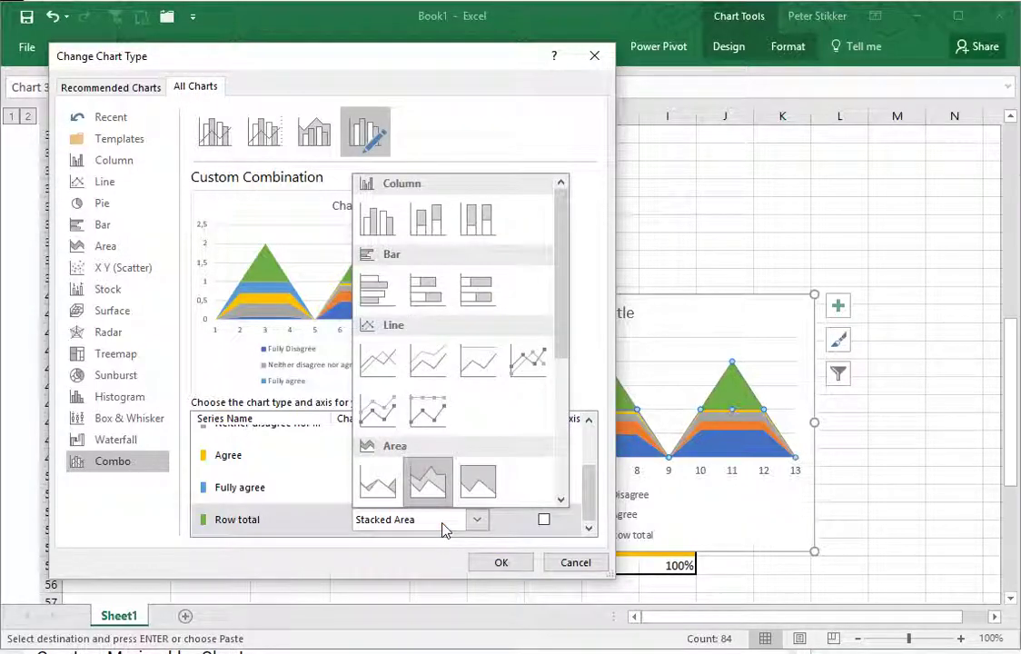
click(380, 363)
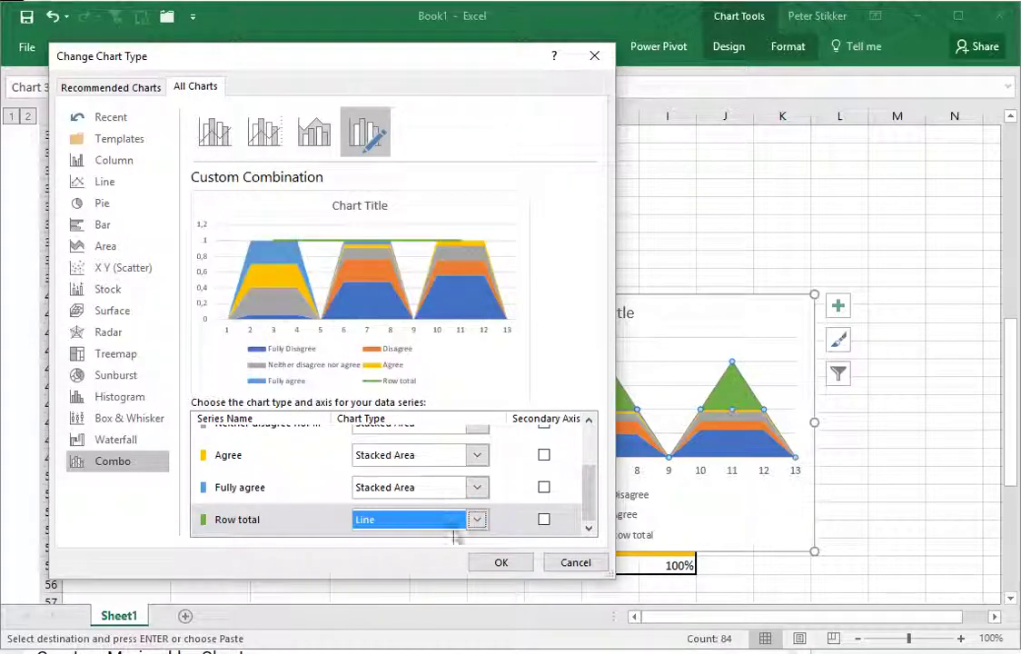
click(500, 563)
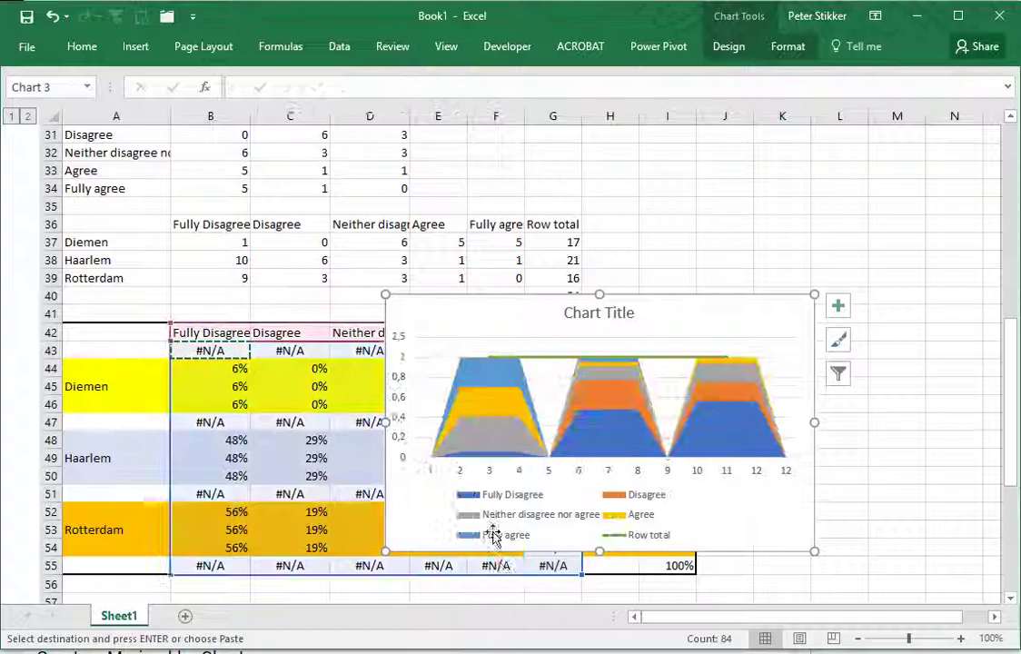
Check step 17 of the instruction list and move the chart clear of the Col. % and Cu. Col% columns
scroll(287, 370, up, 10)
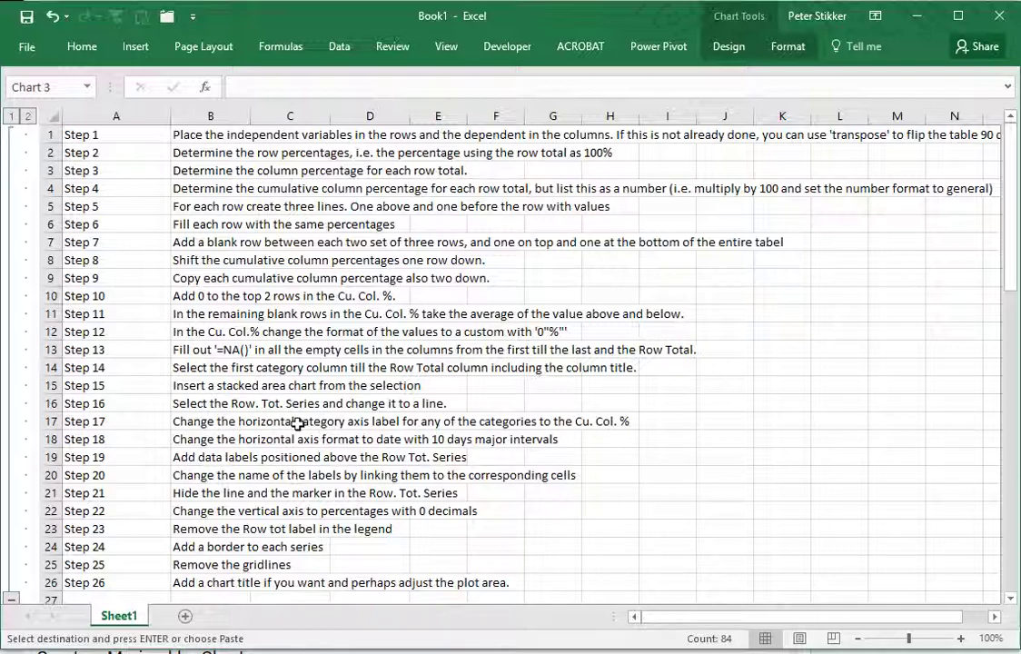
scroll(297, 423, down, 11)
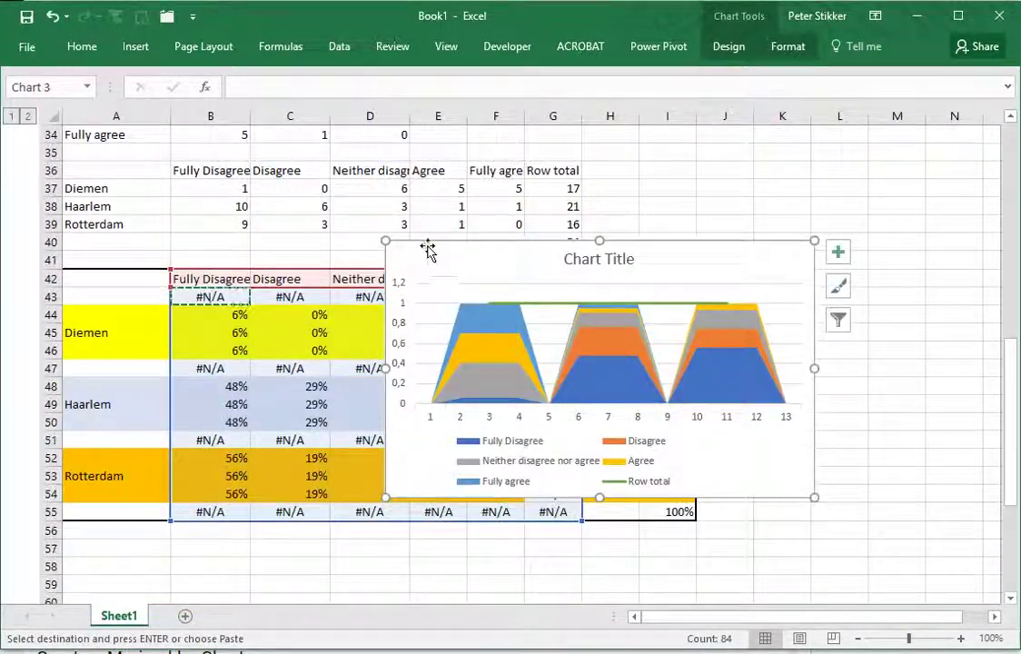
drag(427, 240, 160, 243)
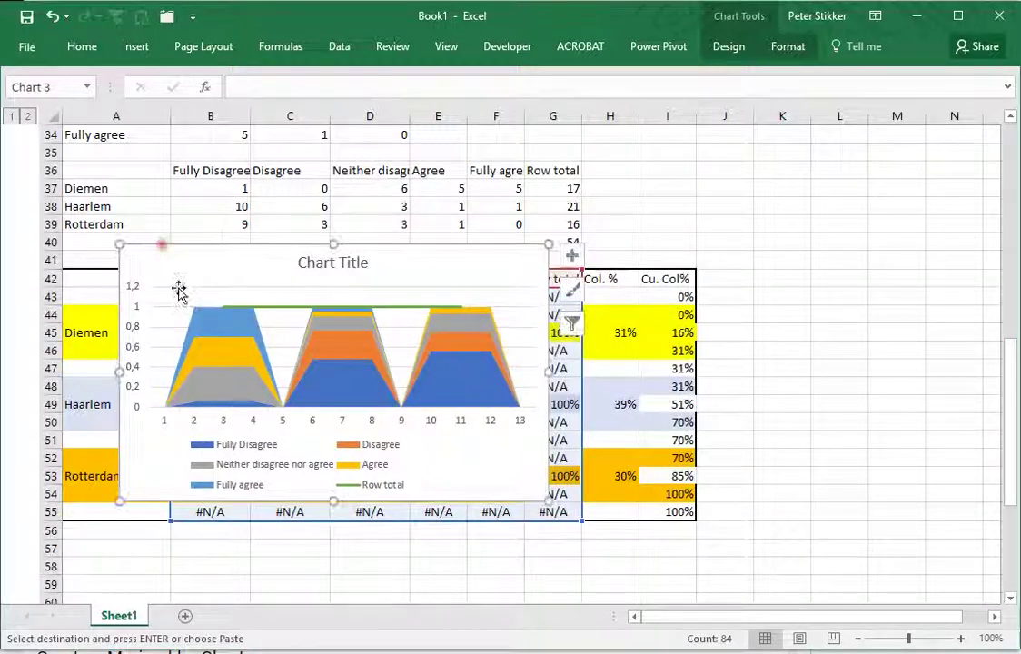
Set the chart's horizontal axis label range to the Cu. Col% values in I43:I55
click(270, 308)
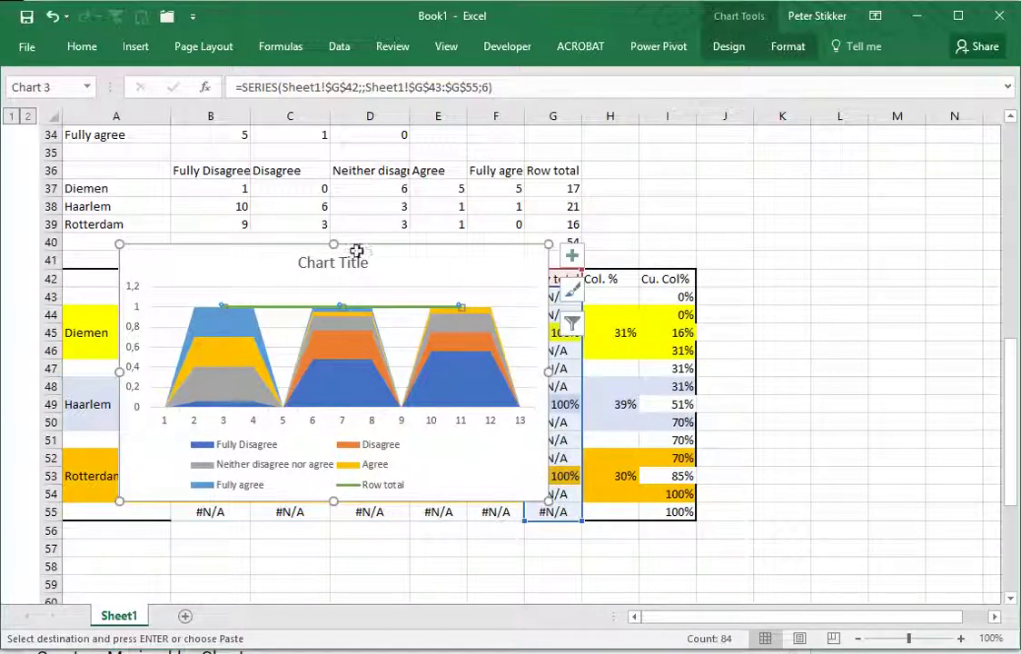
click(728, 46)
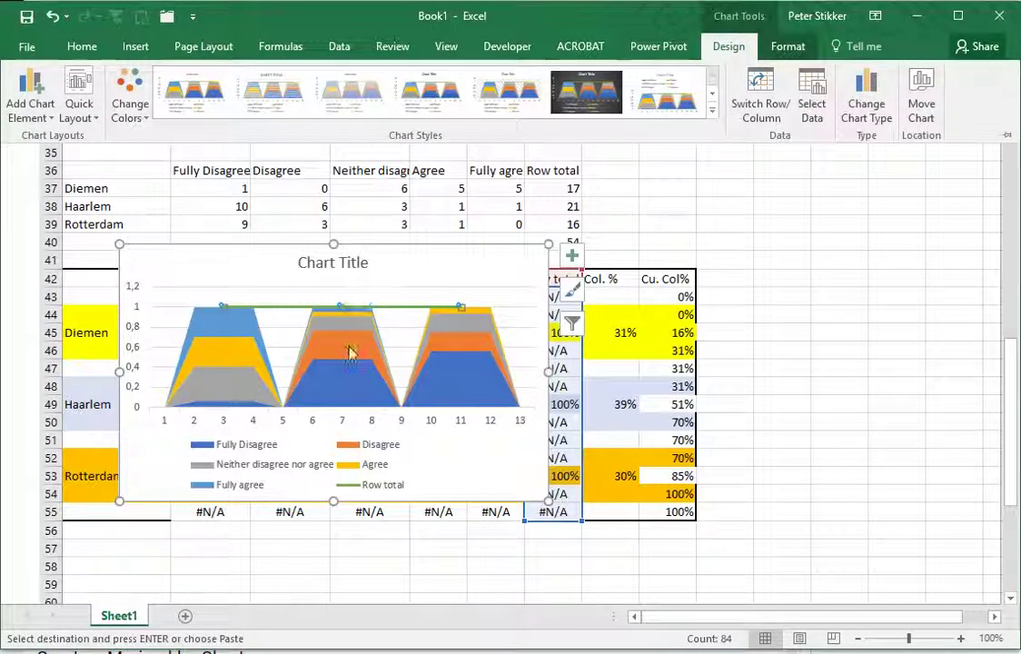
click(814, 128)
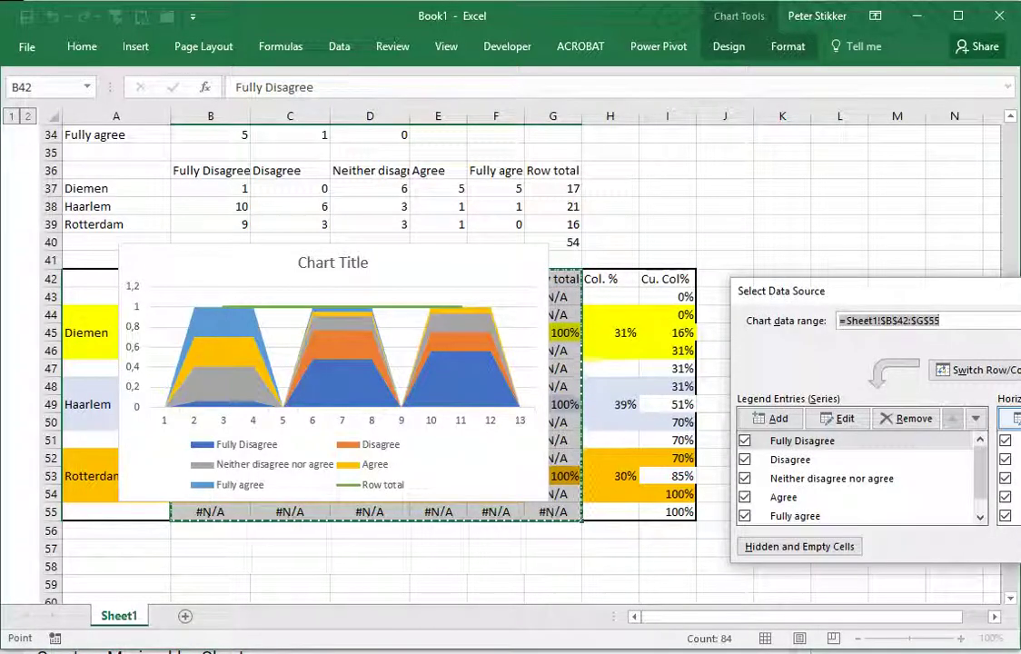
click(1016, 418)
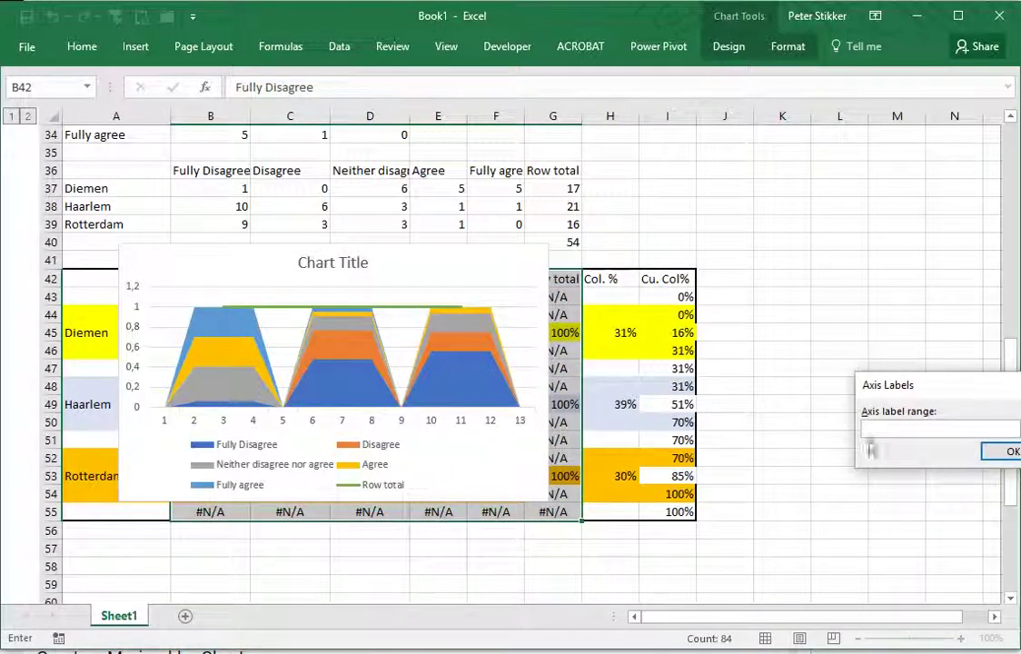
drag(677, 298, 671, 509)
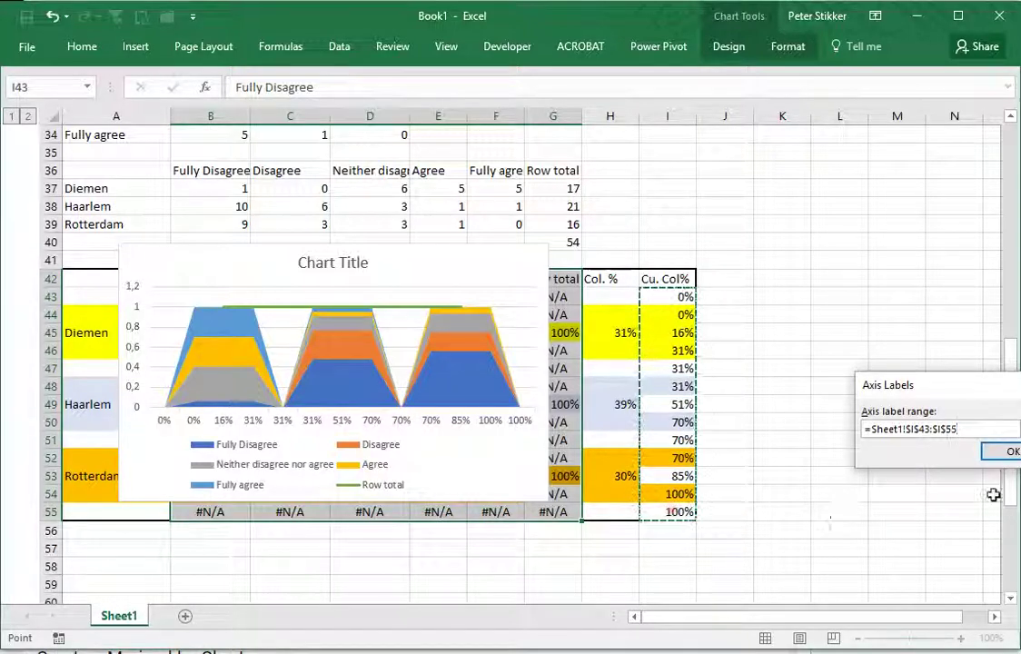
click(1011, 452)
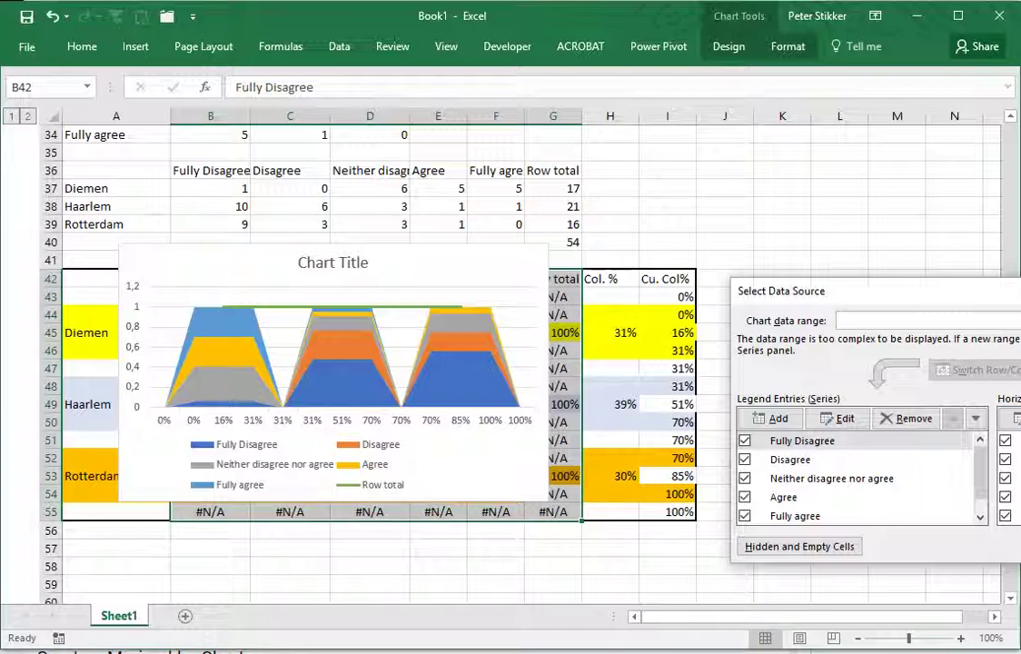
drag(1017, 294, 787, 277)
click(886, 538)
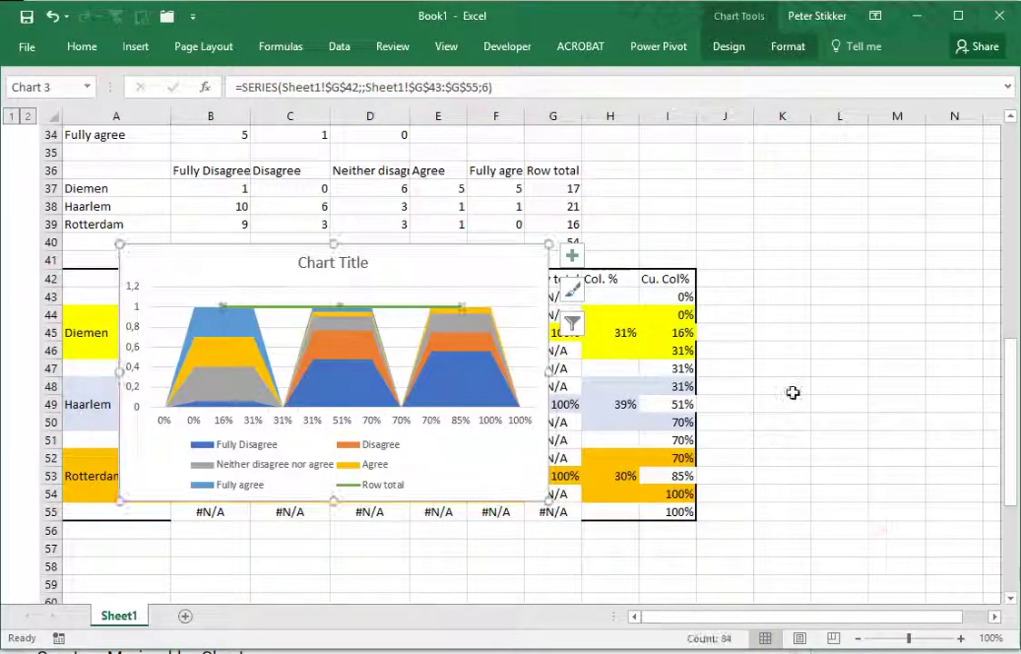
Check step 18 of the instruction list and change the chart's horizontal axis type to a date axis
click(787, 423)
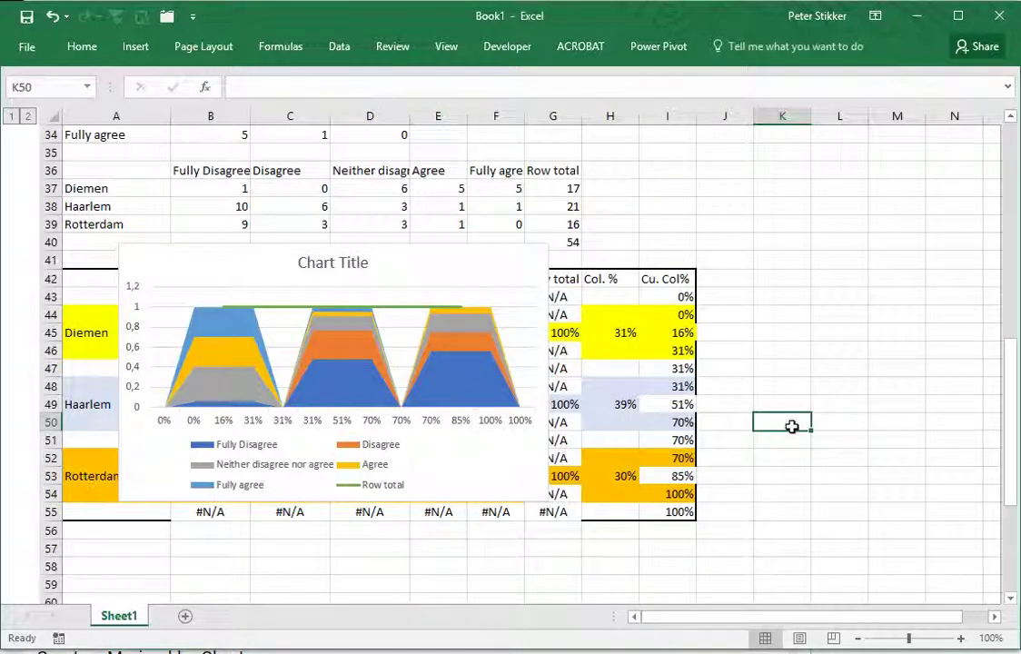
scroll(791, 426, up, 9)
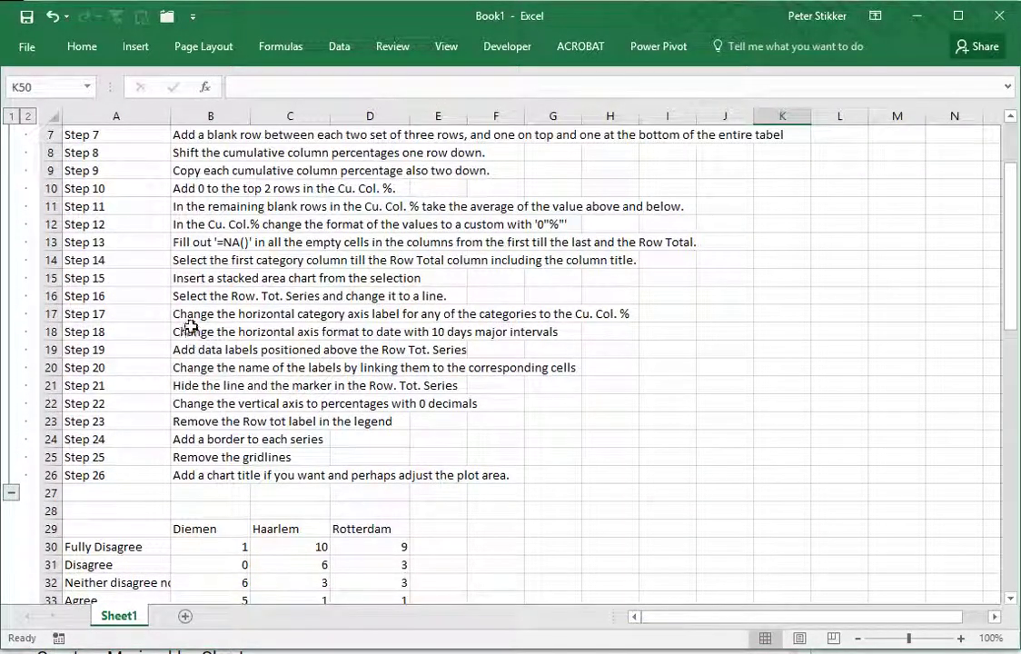
click(188, 331)
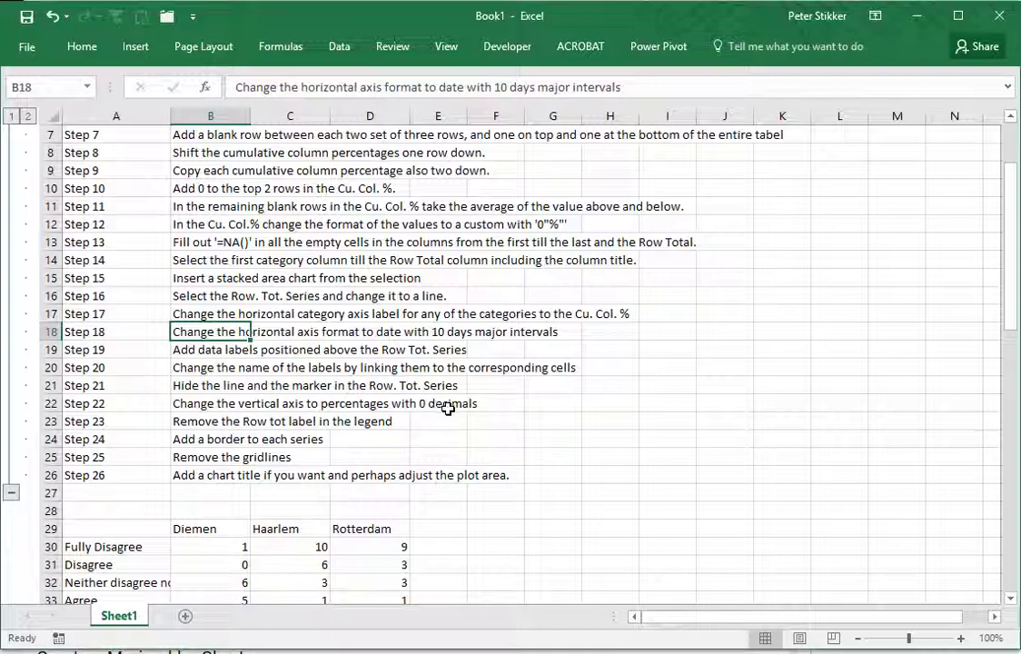
scroll(448, 409, down, 9)
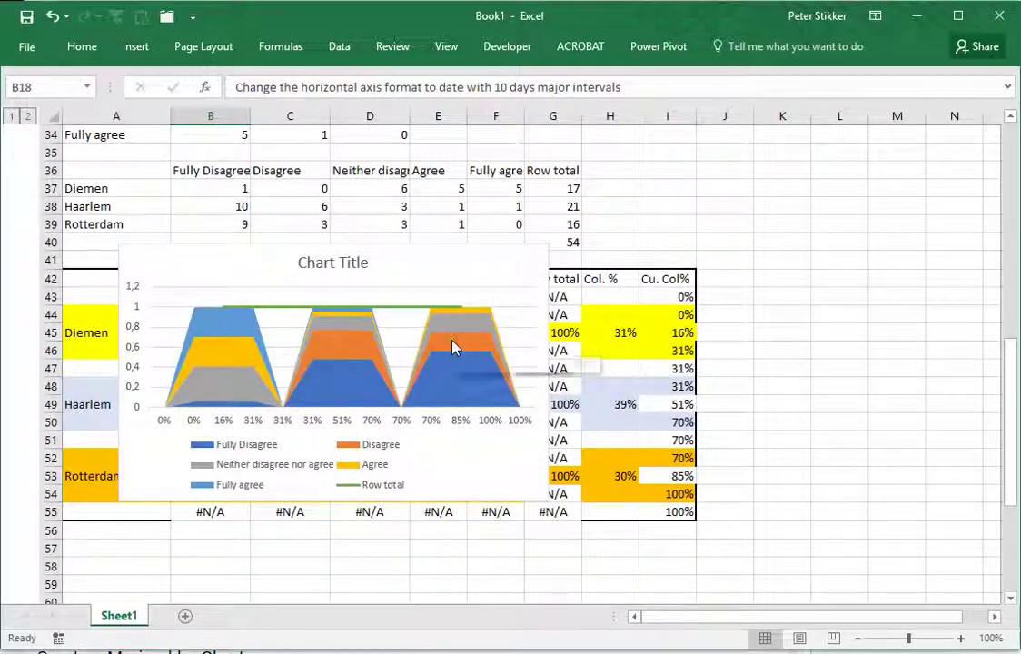
click(371, 428)
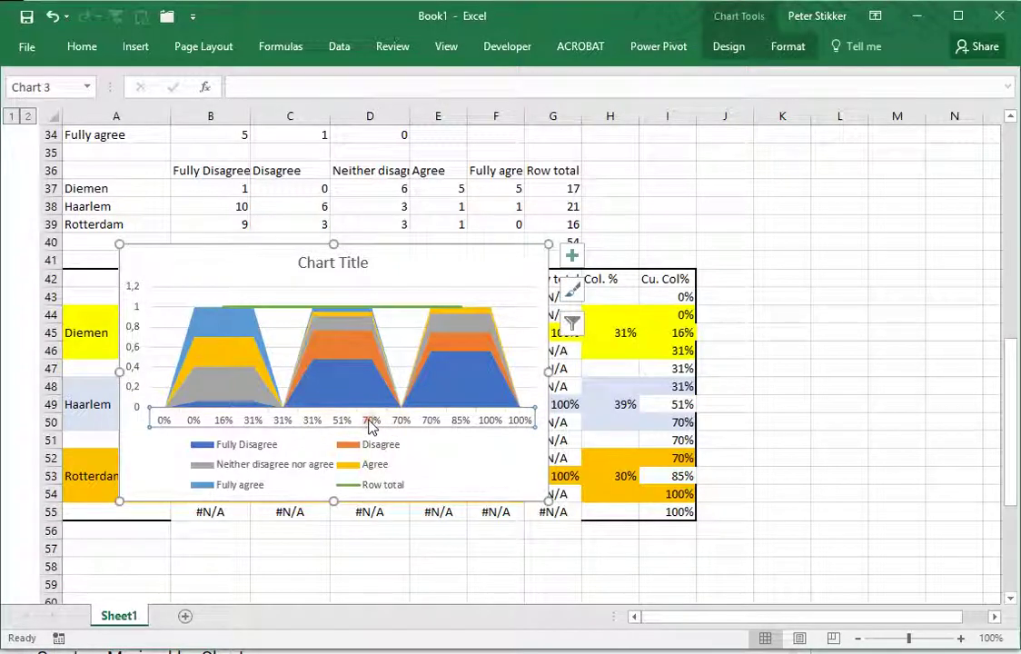
click(369, 424)
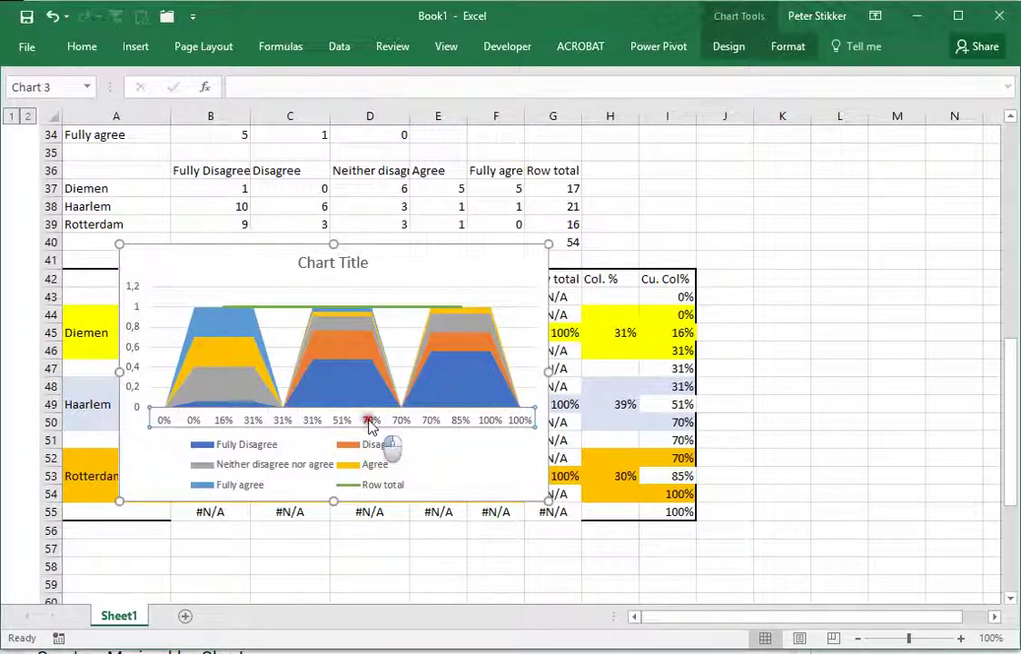
double_click(370, 424)
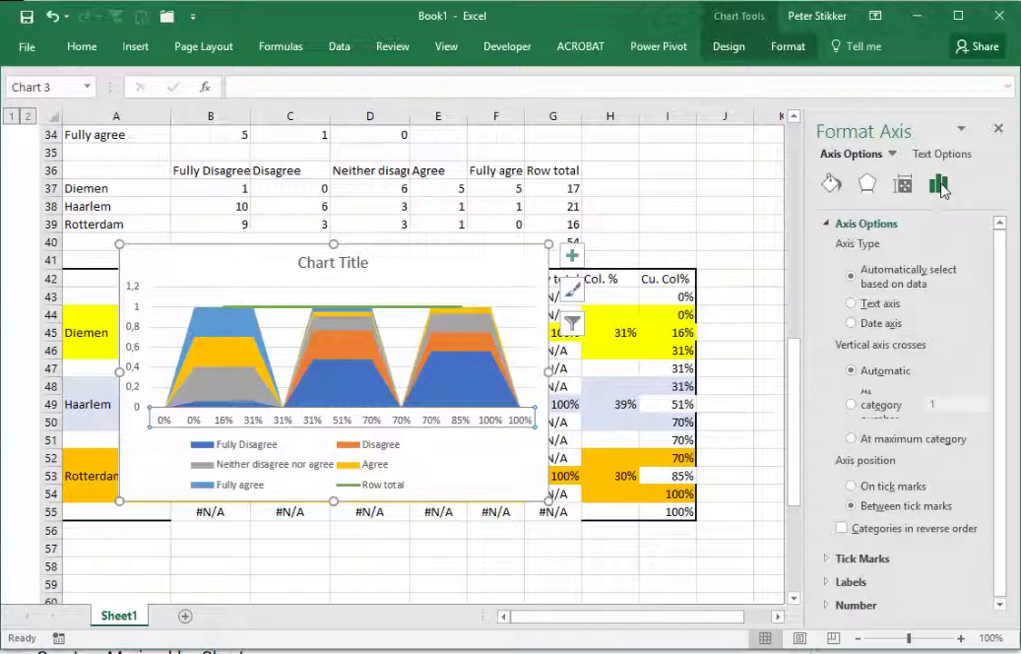
click(864, 324)
Set the major unit of the horizontal date axis to 10 days
click(895, 441)
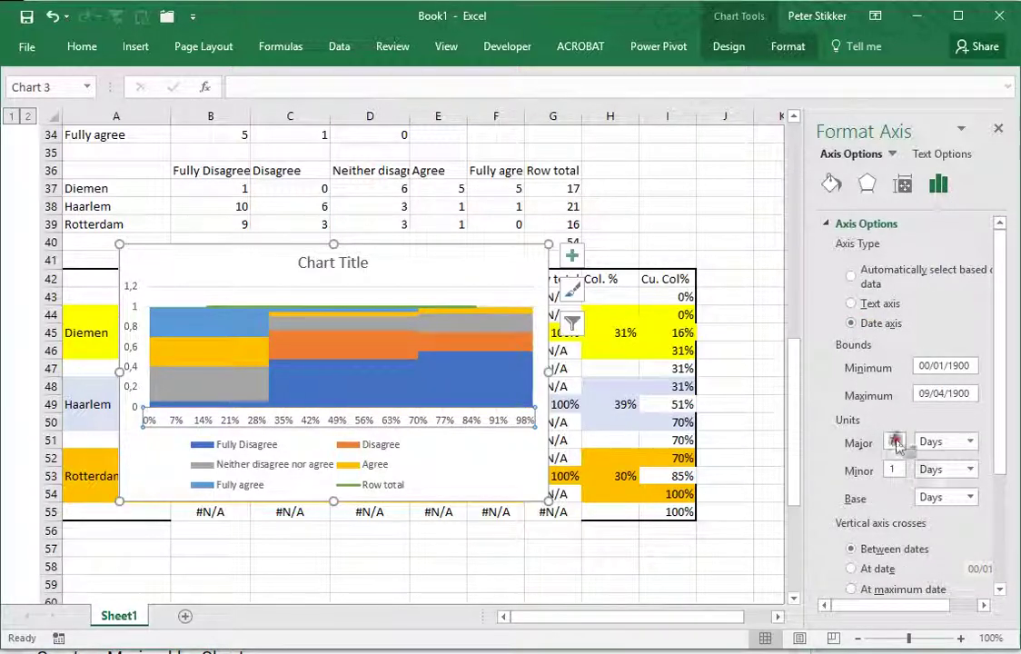
drag(895, 442, 875, 443)
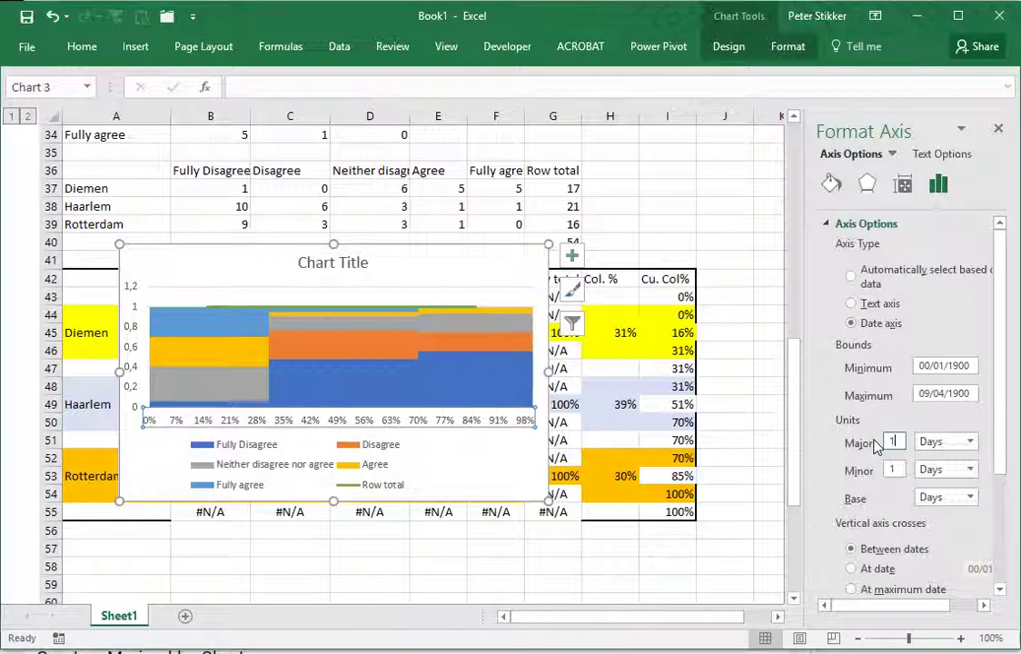
key(Tab)
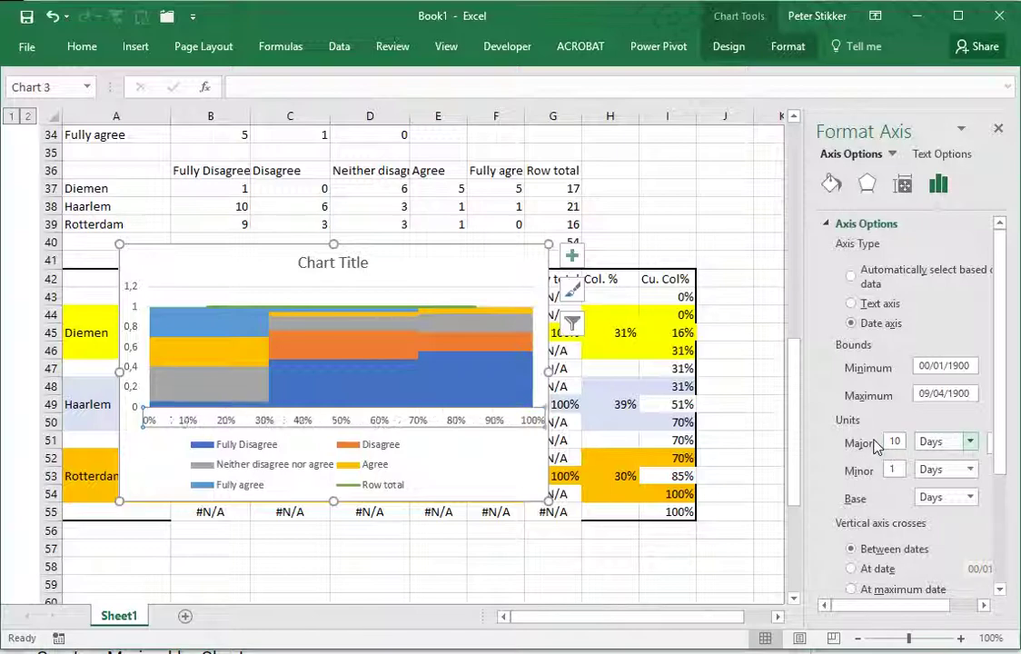
click(444, 248)
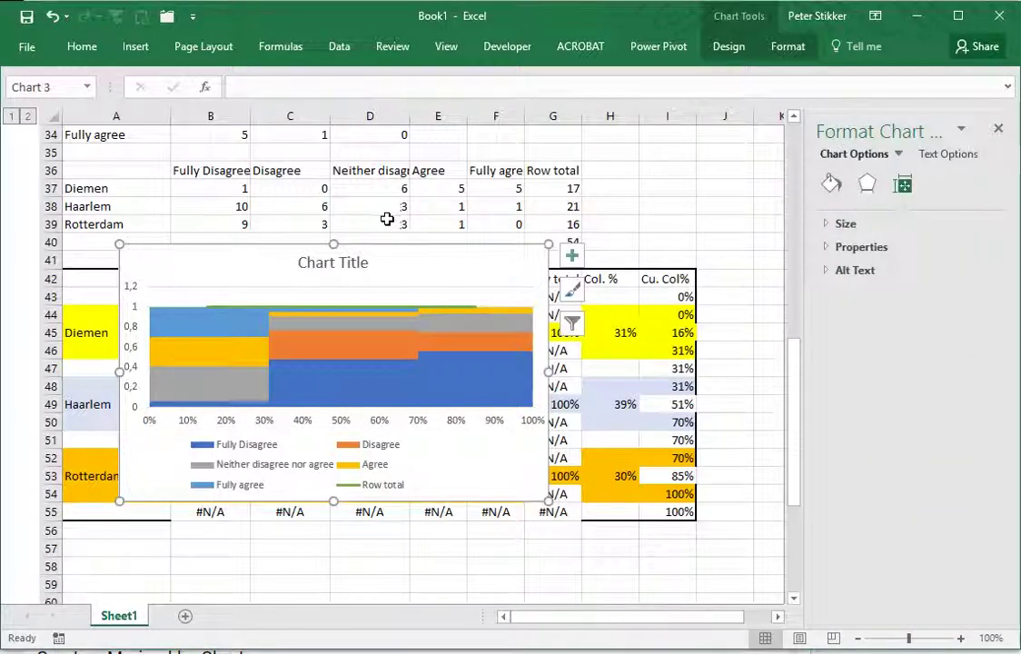
Add data labels above the Row total line series, following step 19 of the instruction list
click(387, 219)
scroll(387, 219, up, 6)
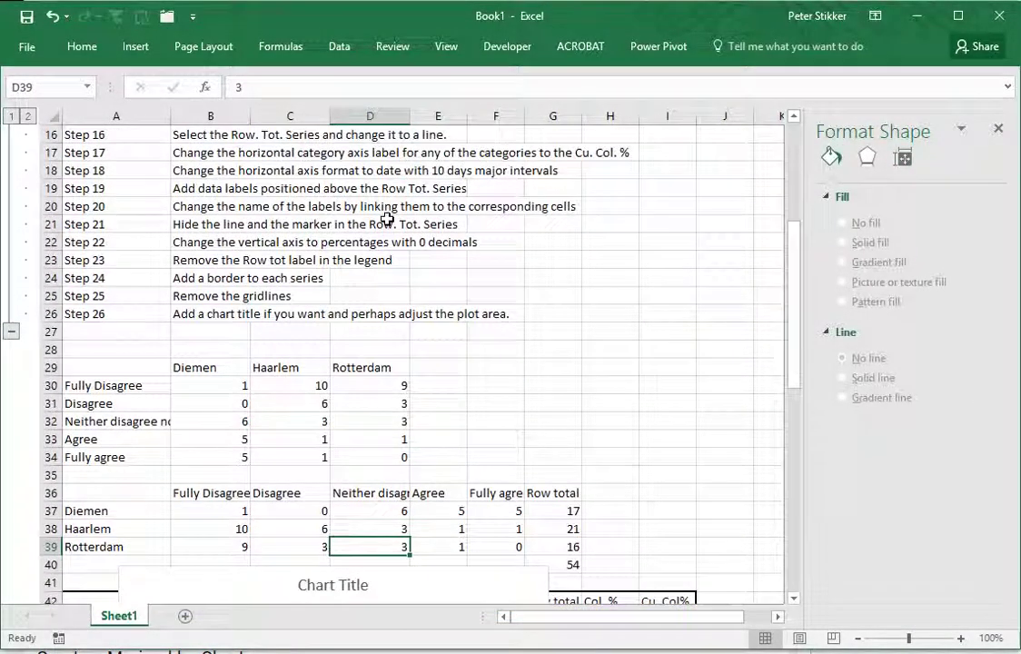
click(200, 188)
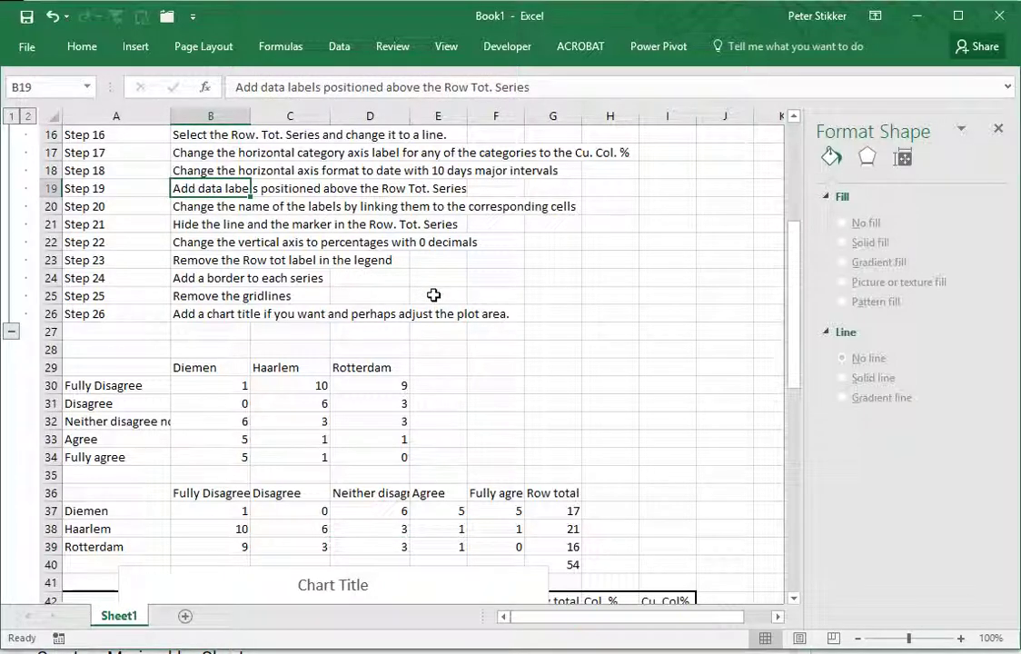
scroll(433, 295, down, 5)
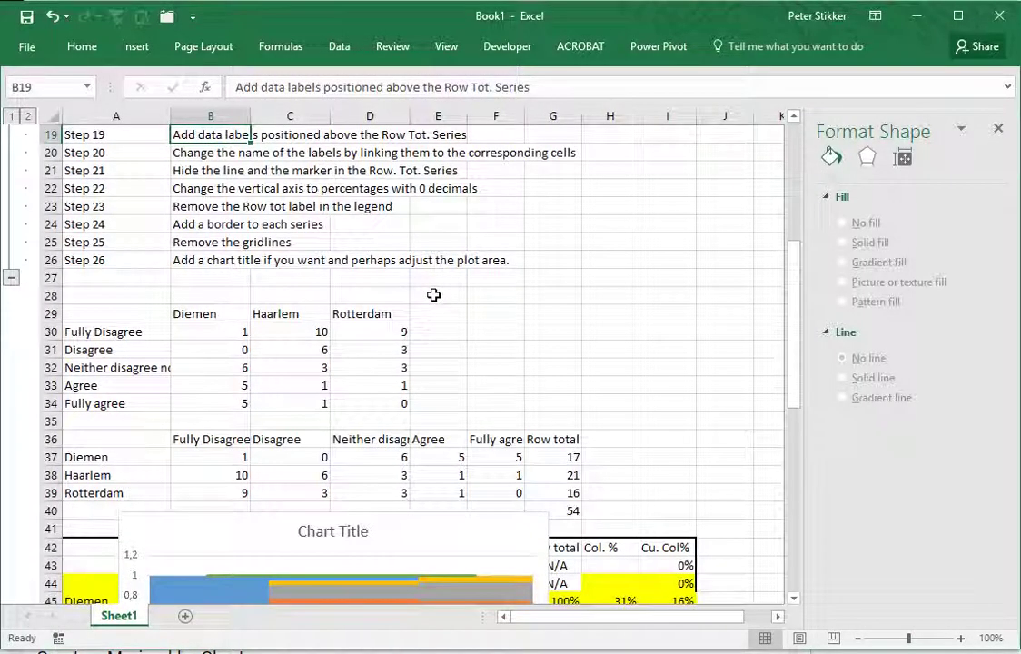
click(399, 361)
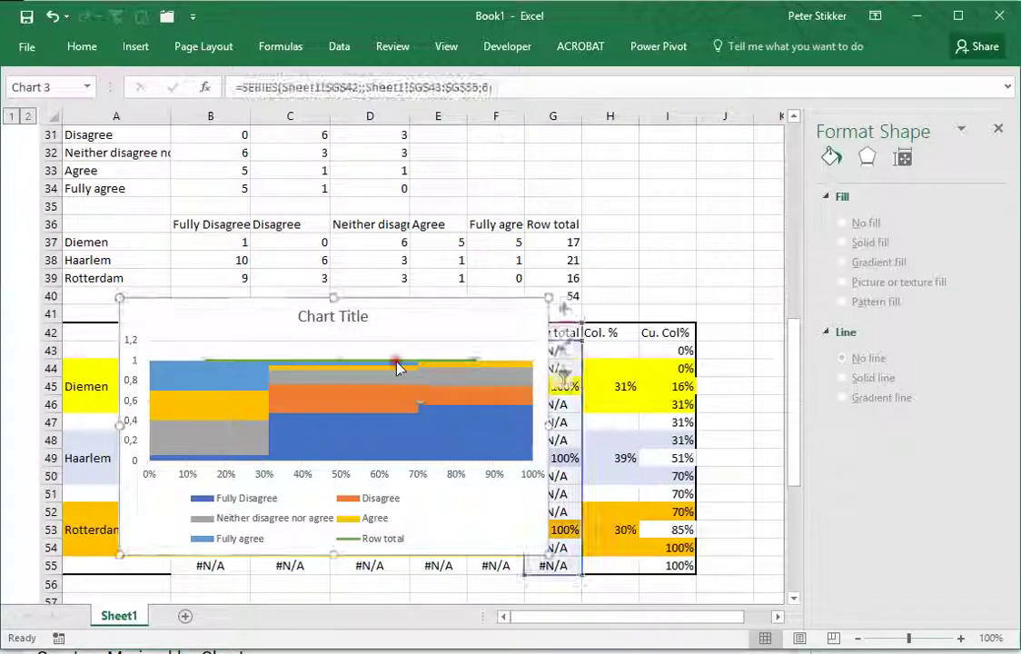
click(729, 49)
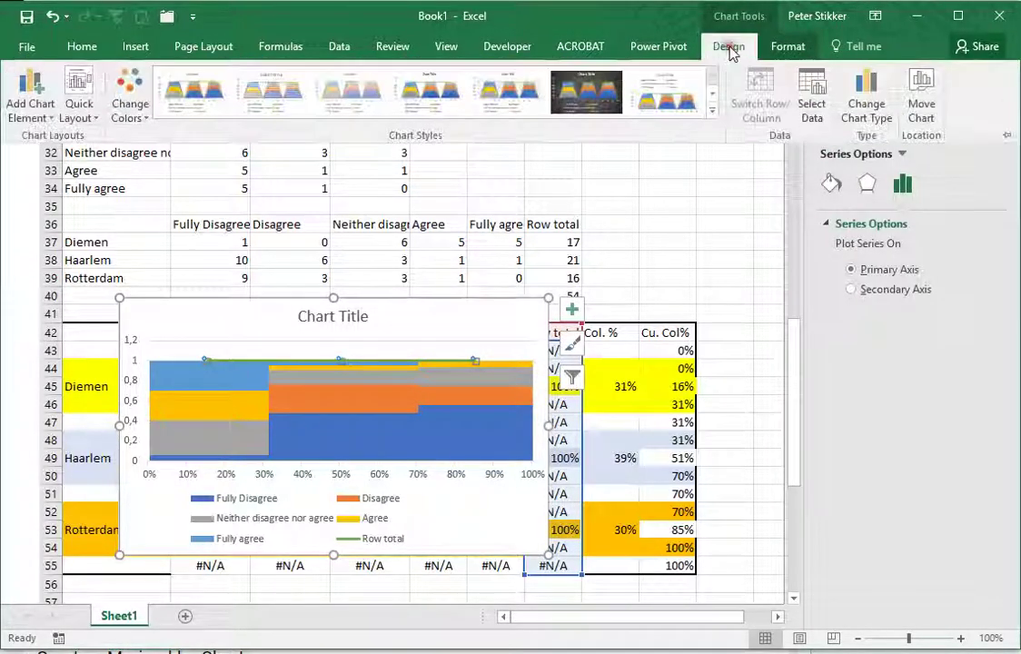
click(45, 118)
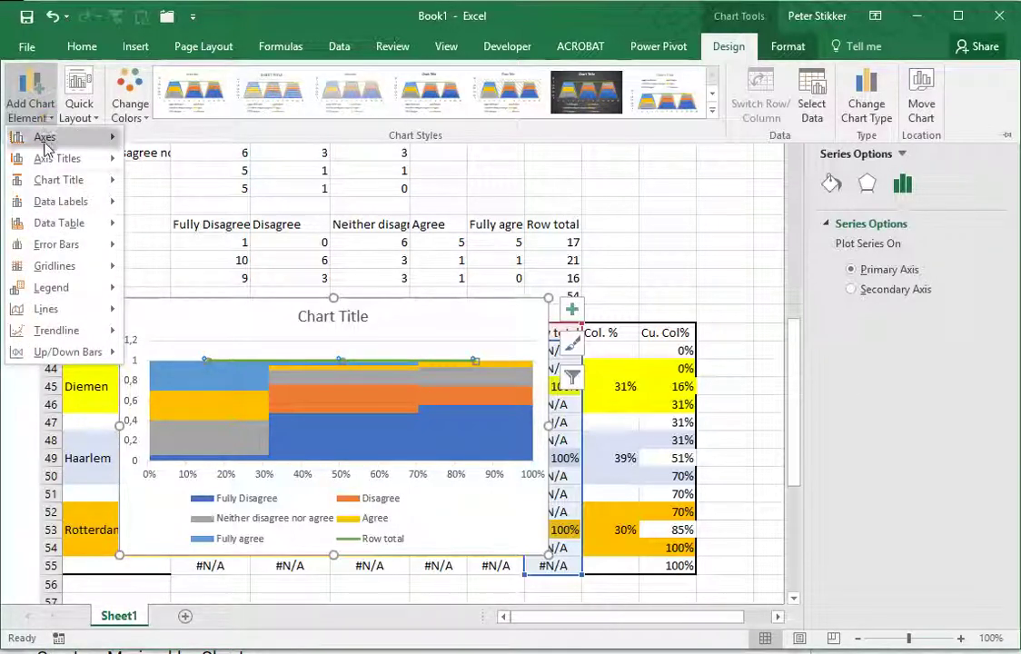
mouse_move(56, 201)
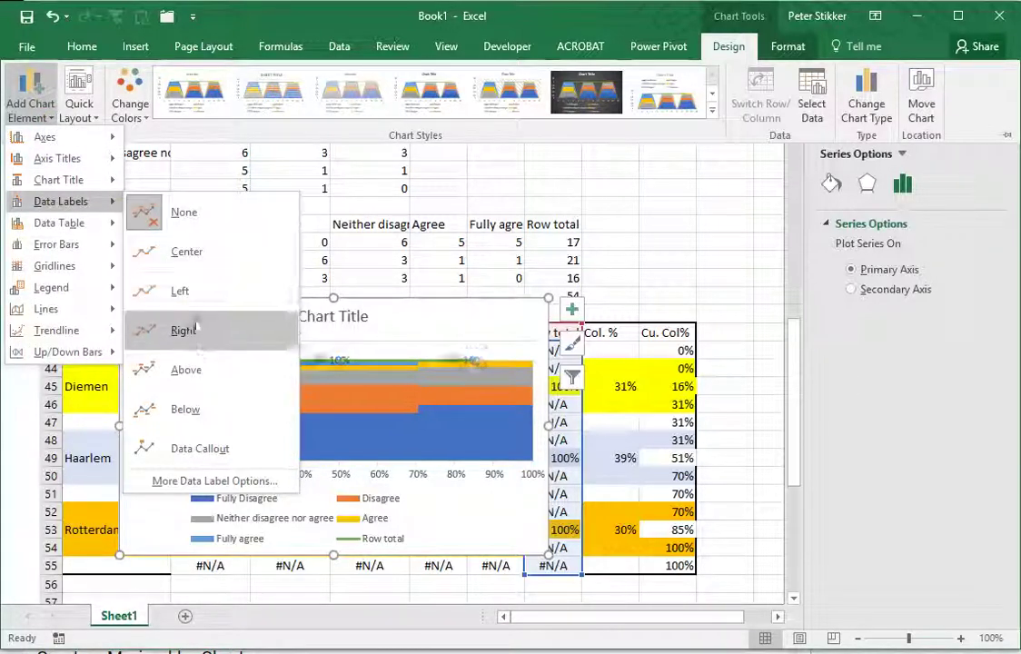
click(200, 386)
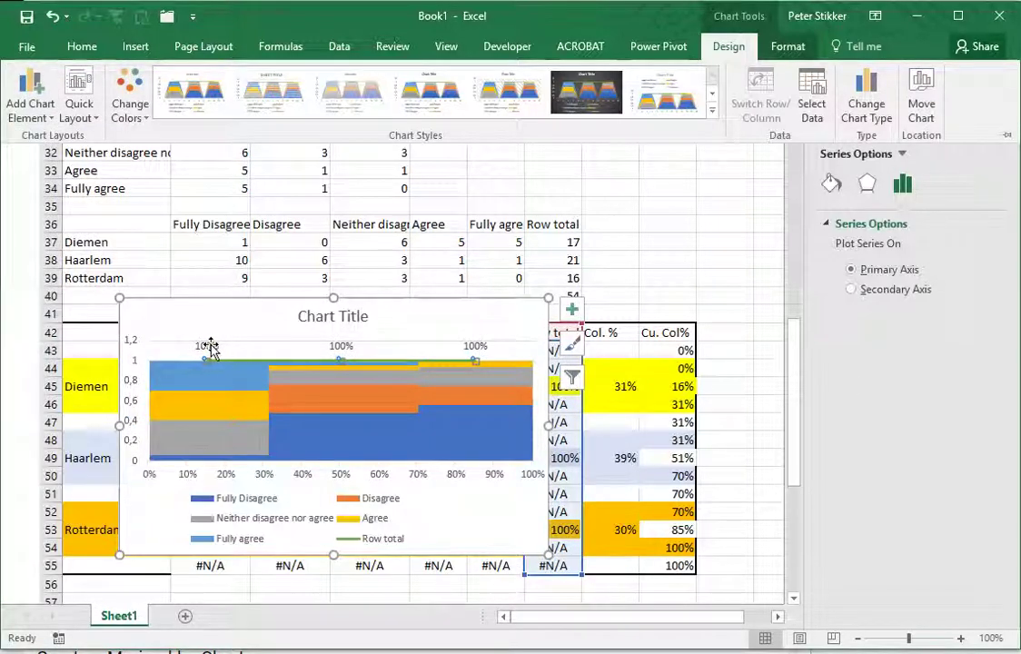
Link the first Row total data label to the Diemen name in cell A45
click(209, 353)
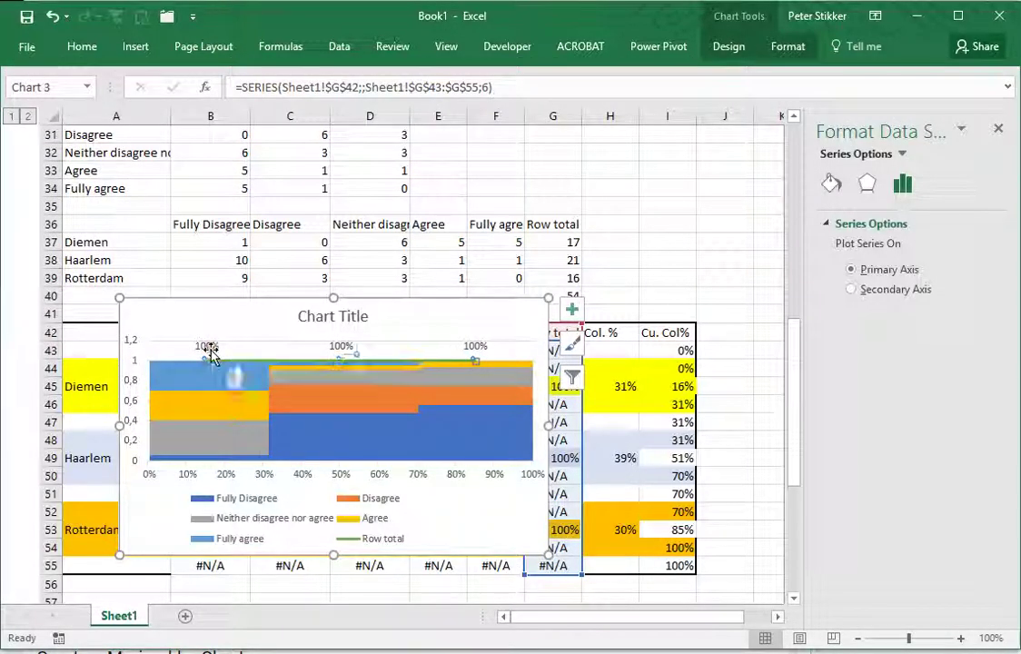
click(210, 348)
click(209, 348)
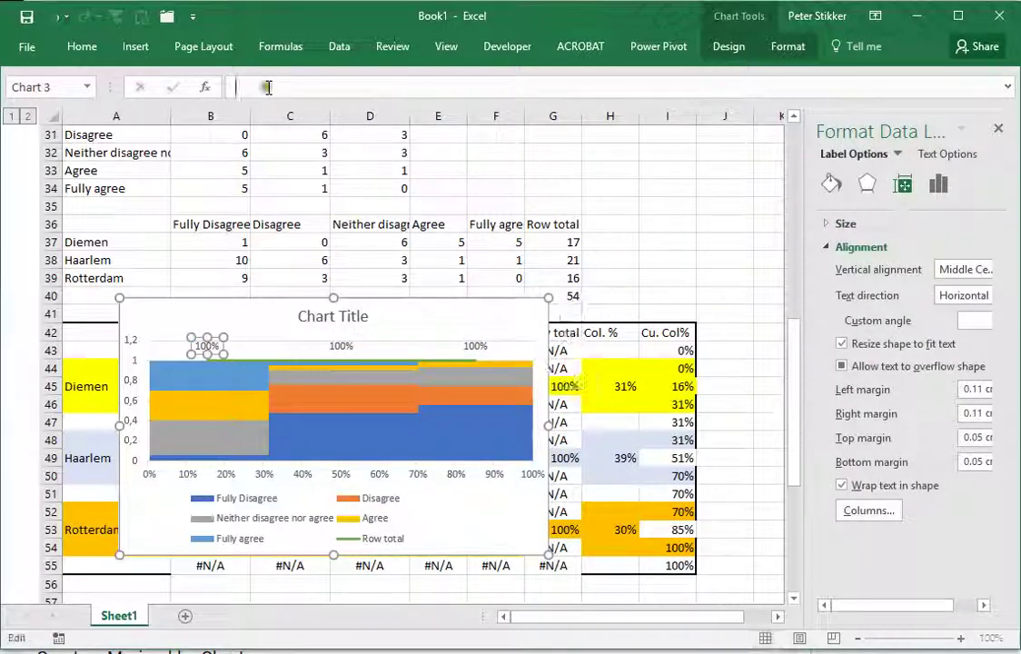
click(269, 86)
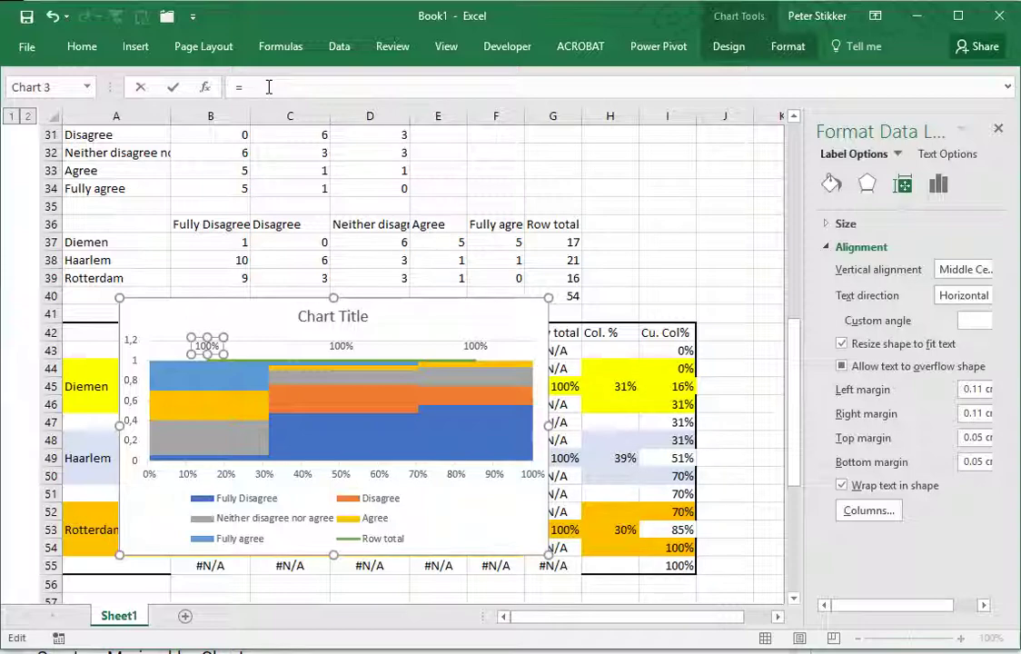
click(91, 387)
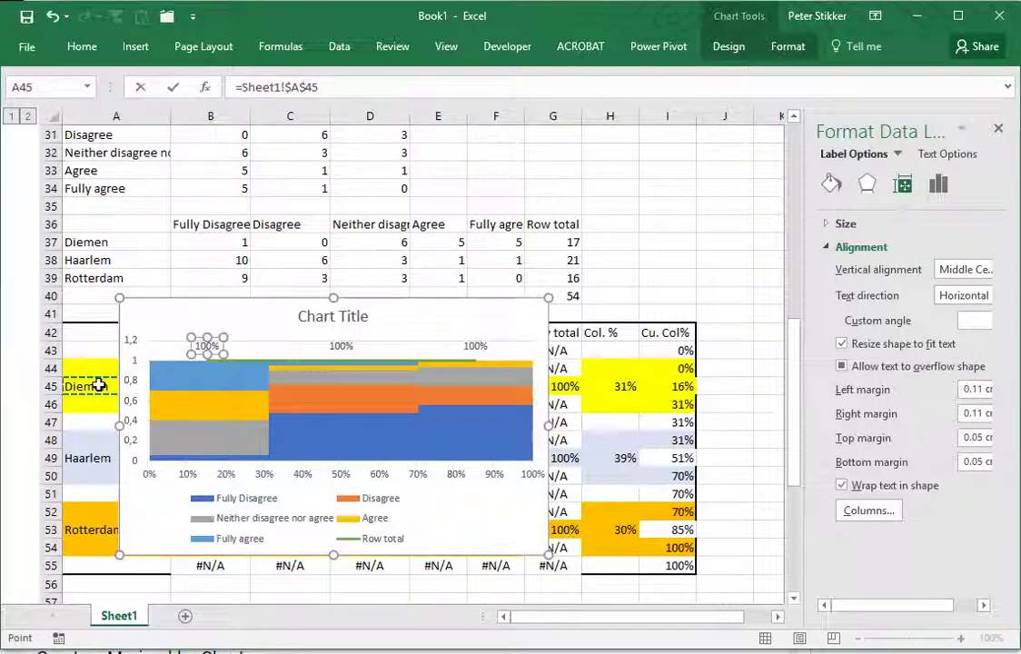
key(Return)
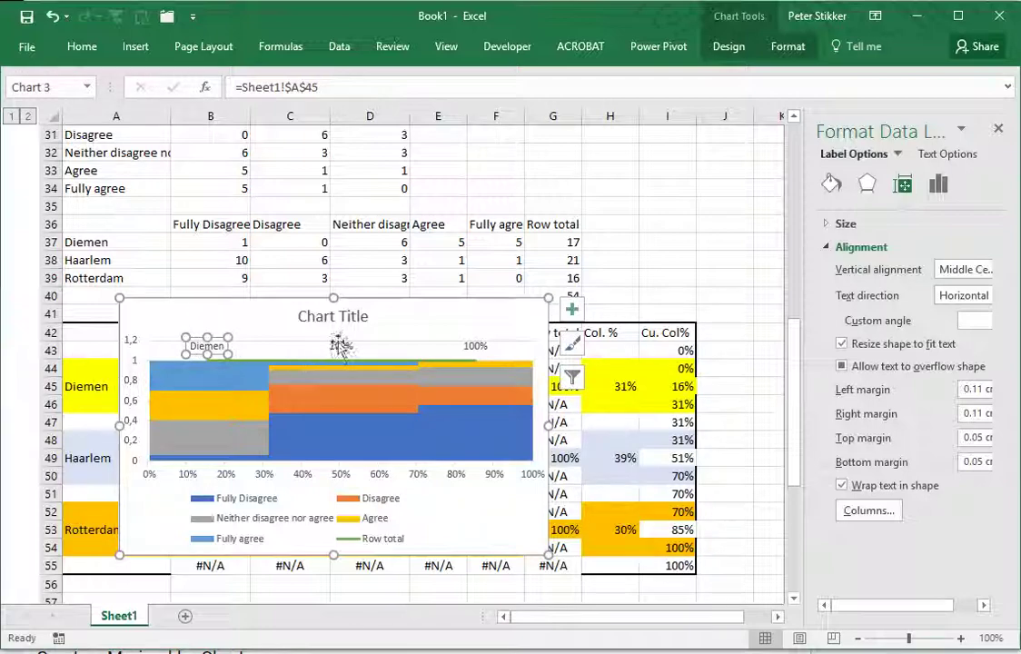
Link the middle Row total data label to the Haarlem name in cell A49
click(338, 345)
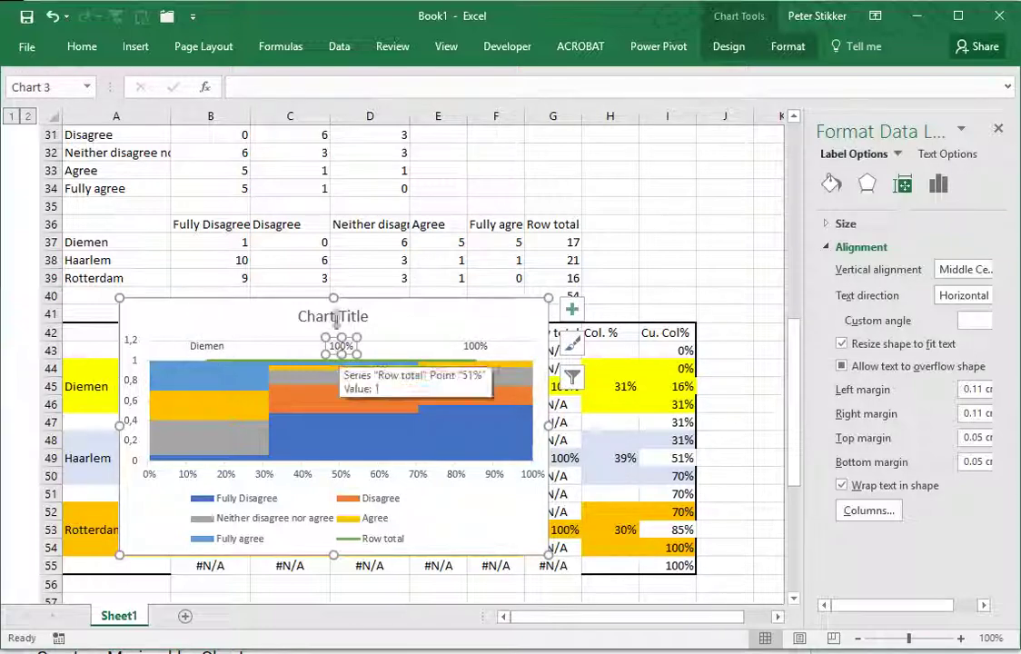
click(272, 91)
text(=)
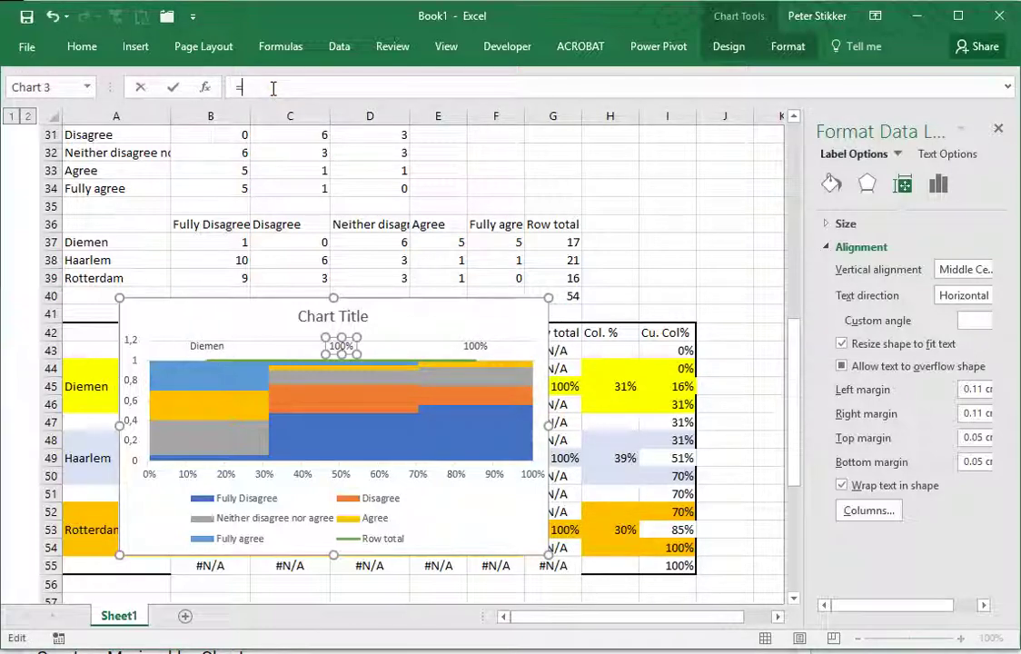
click(83, 460)
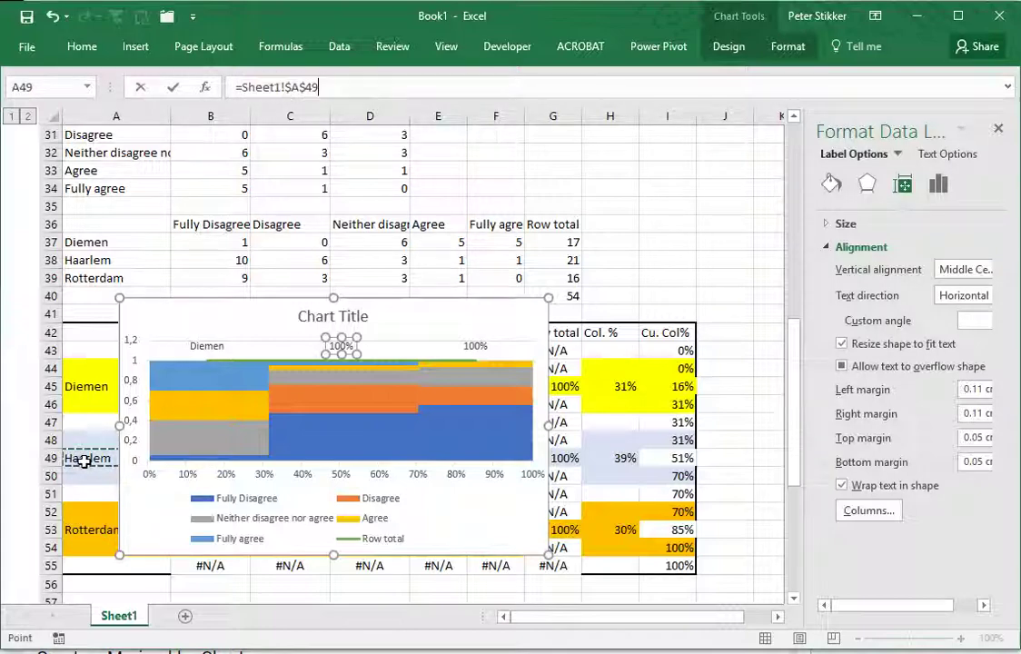
key(Return)
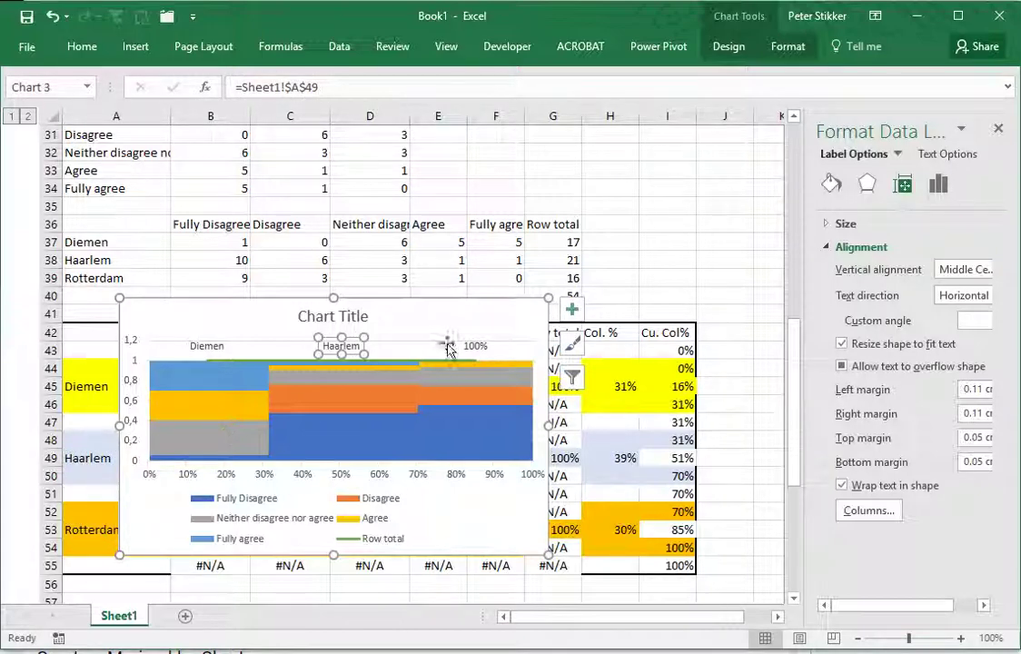
Link the last Row total data label to the Rotterdam name in cell A53
click(472, 345)
click(273, 88)
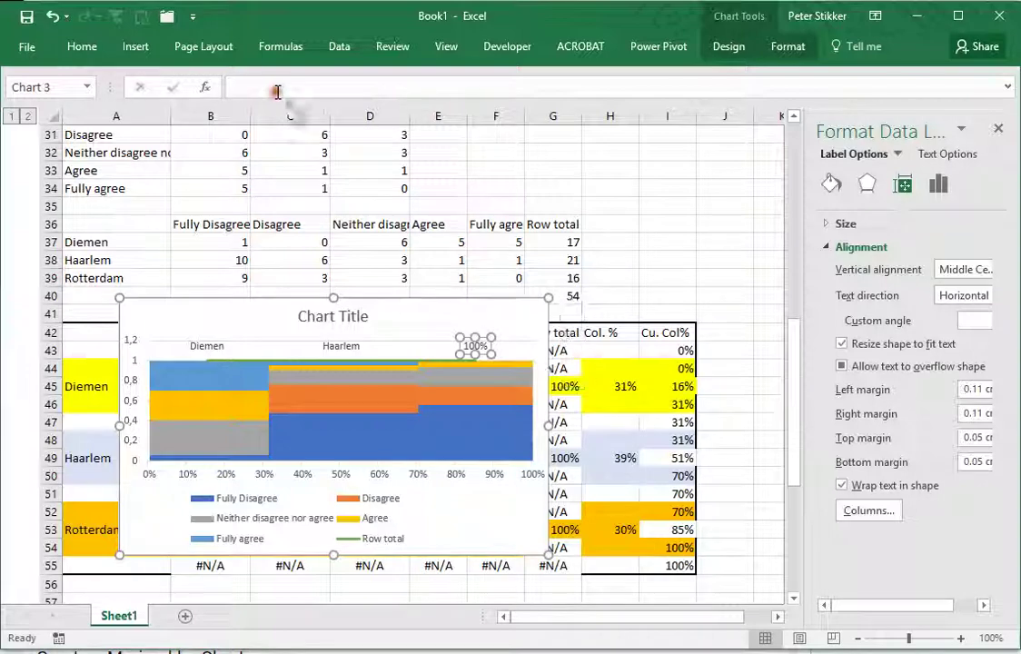
text(=)
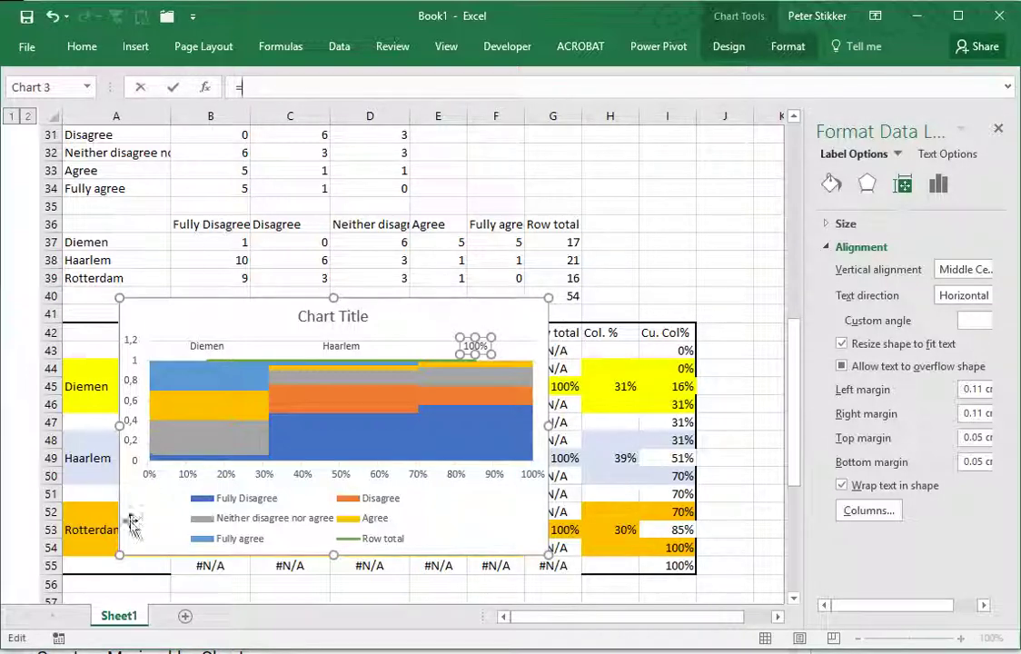
click(97, 532)
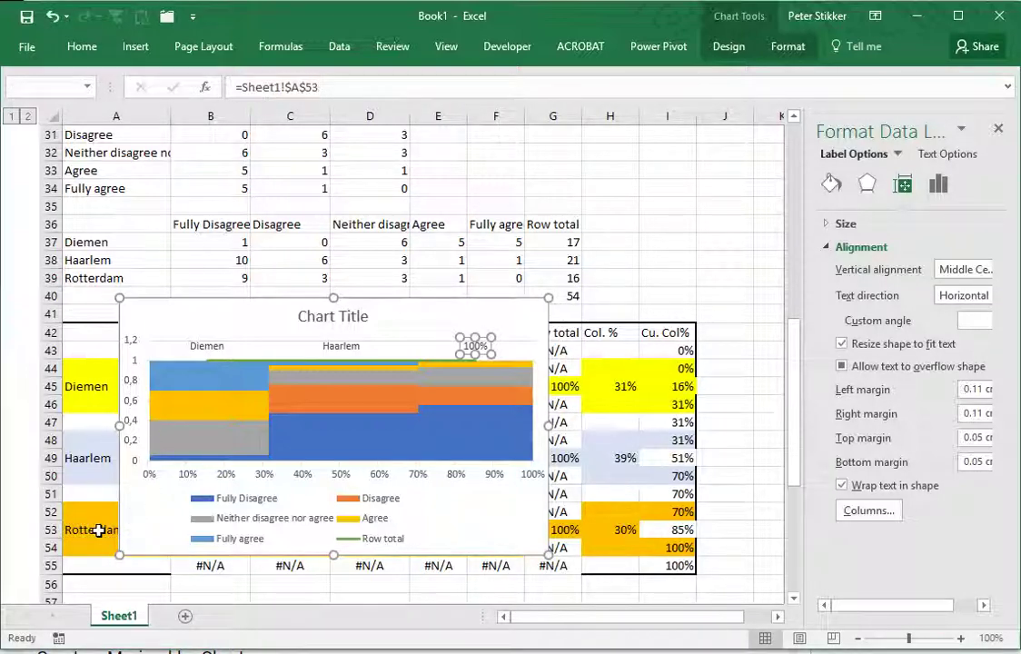
key(Return)
Hide the Row total series in the chart by setting its line to No line and its marker to None
click(267, 202)
scroll(292, 221, up, 5)
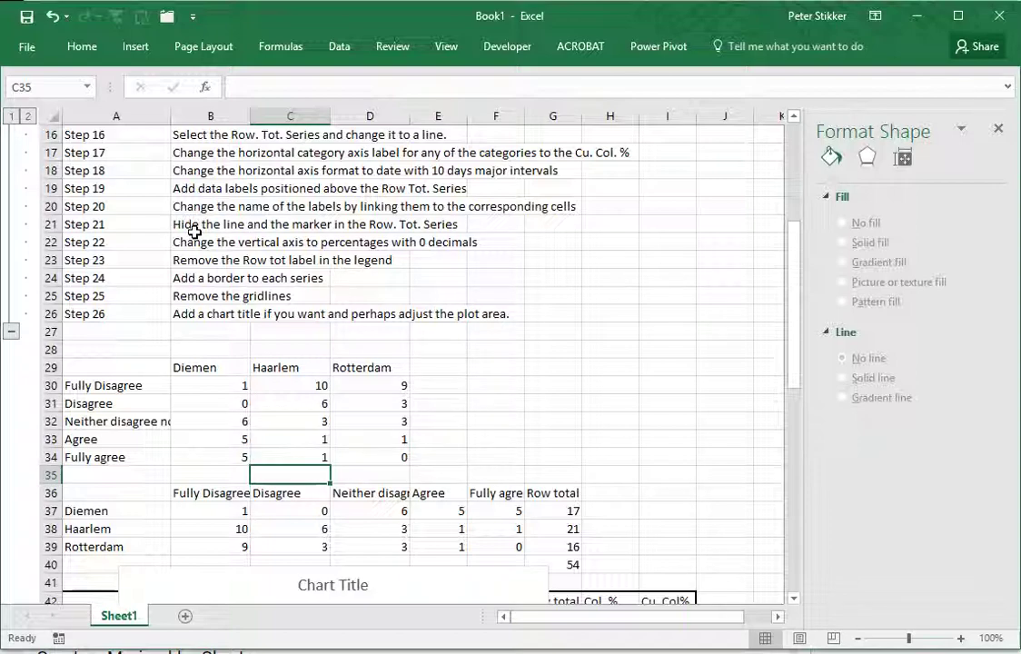
scroll(362, 297, down, 6)
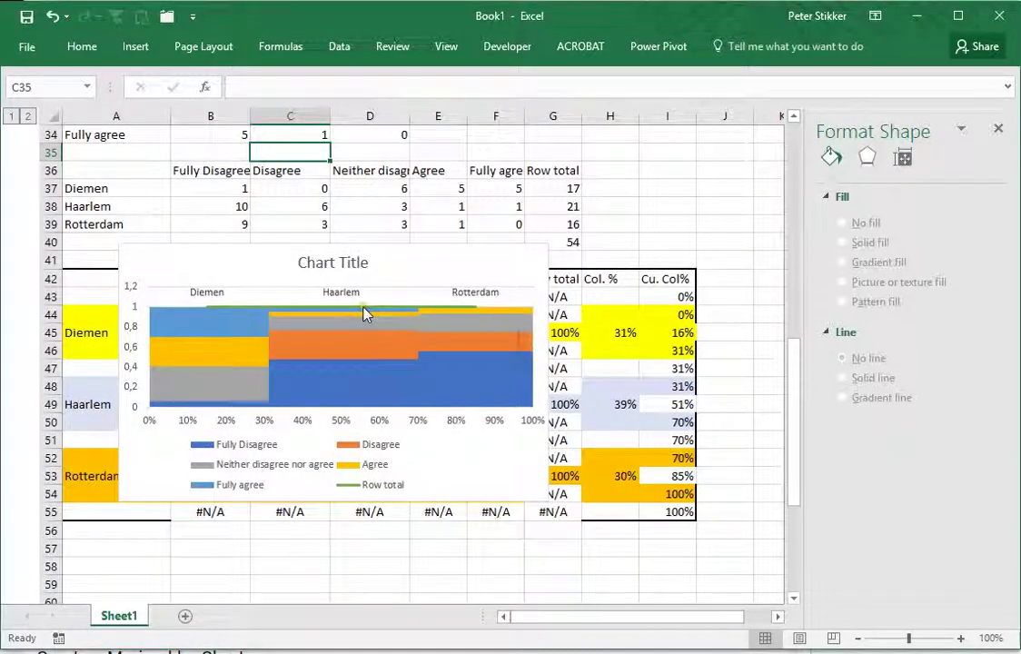
click(366, 308)
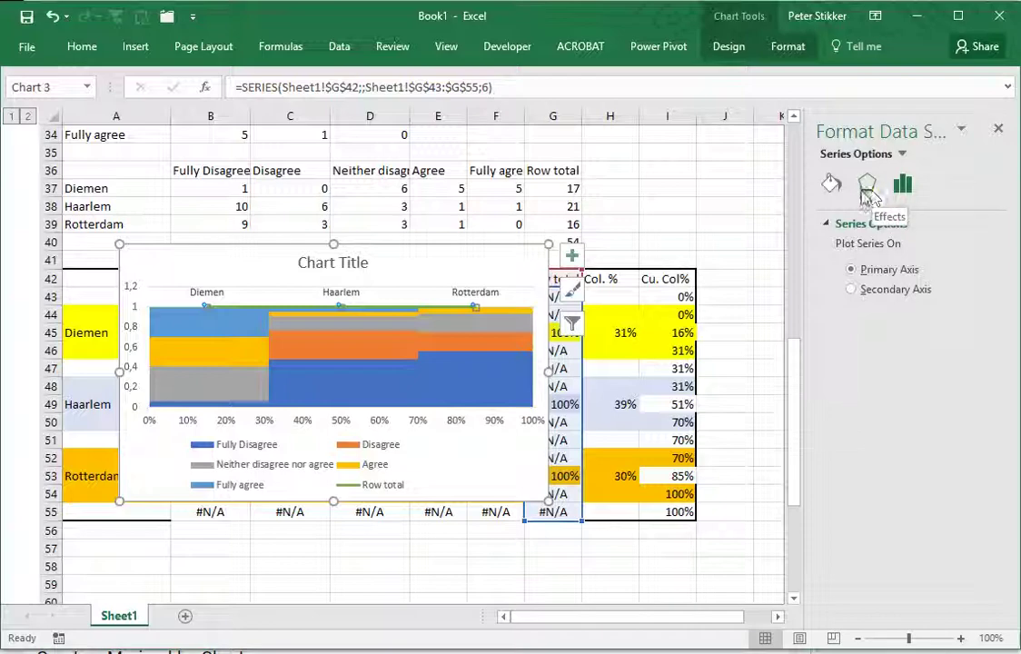
click(832, 183)
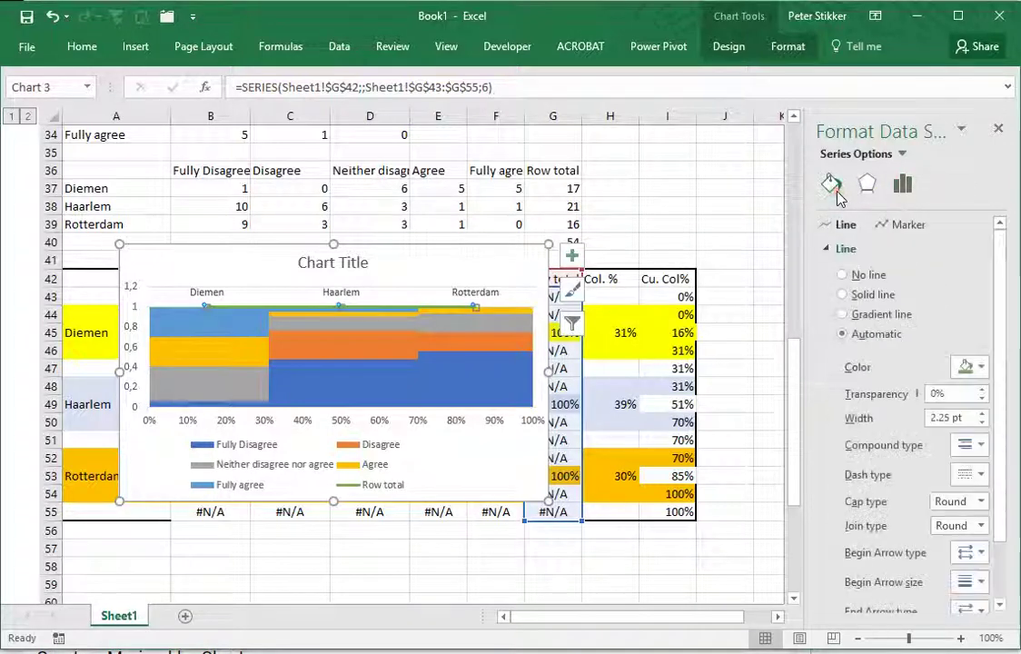
click(852, 276)
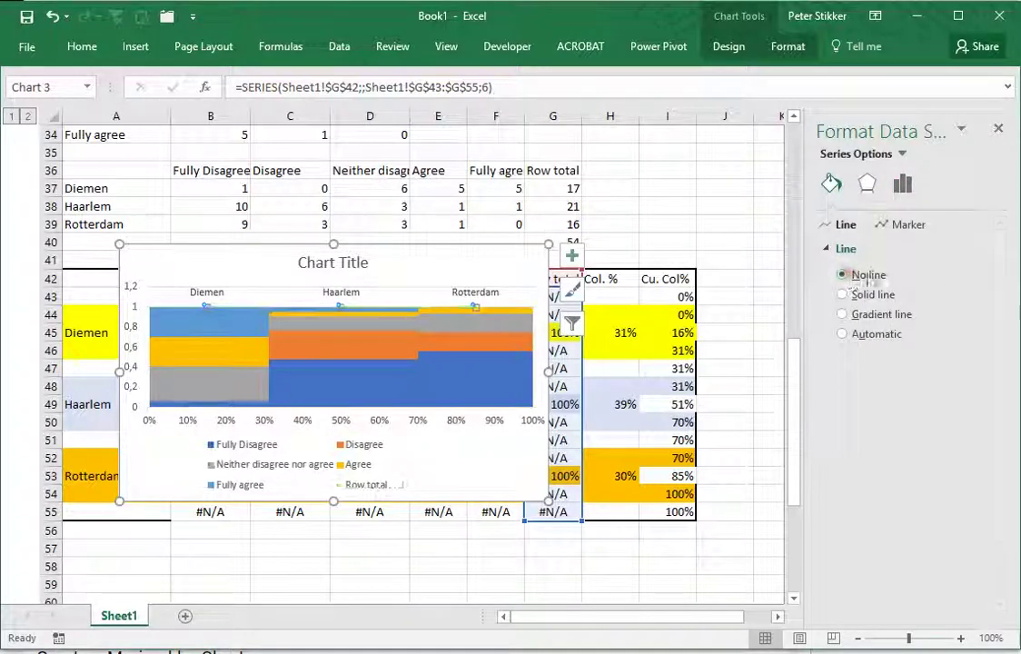
click(900, 226)
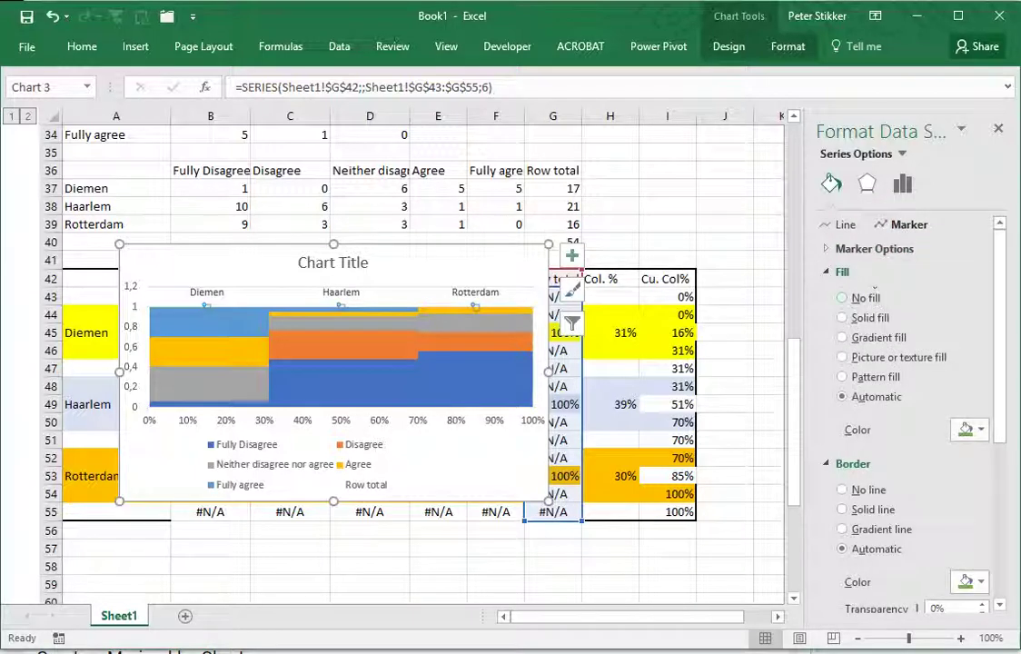
click(864, 249)
click(863, 294)
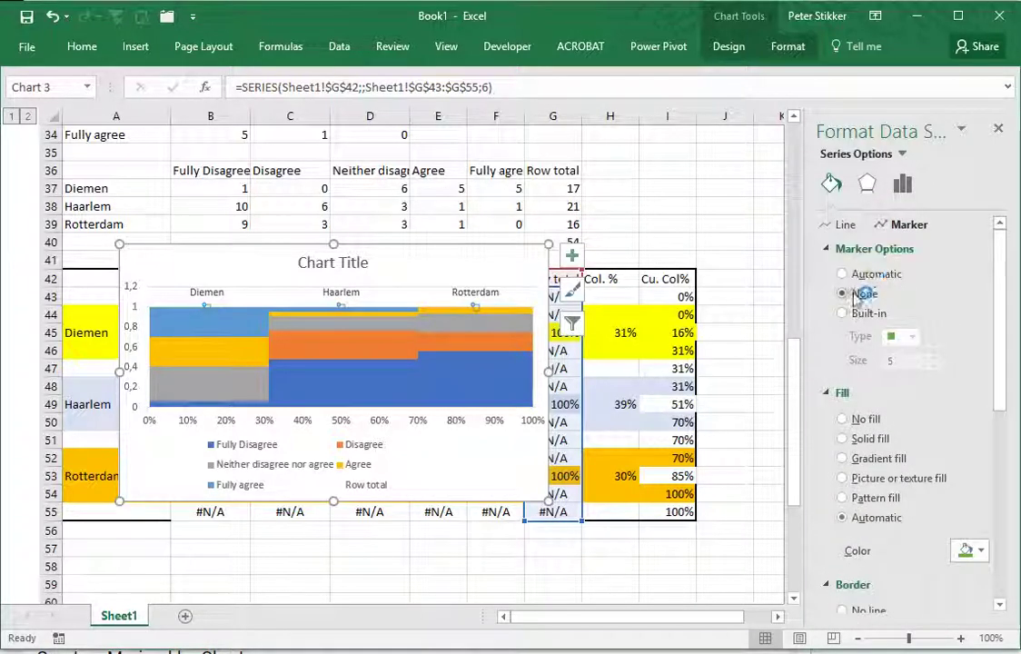
click(406, 277)
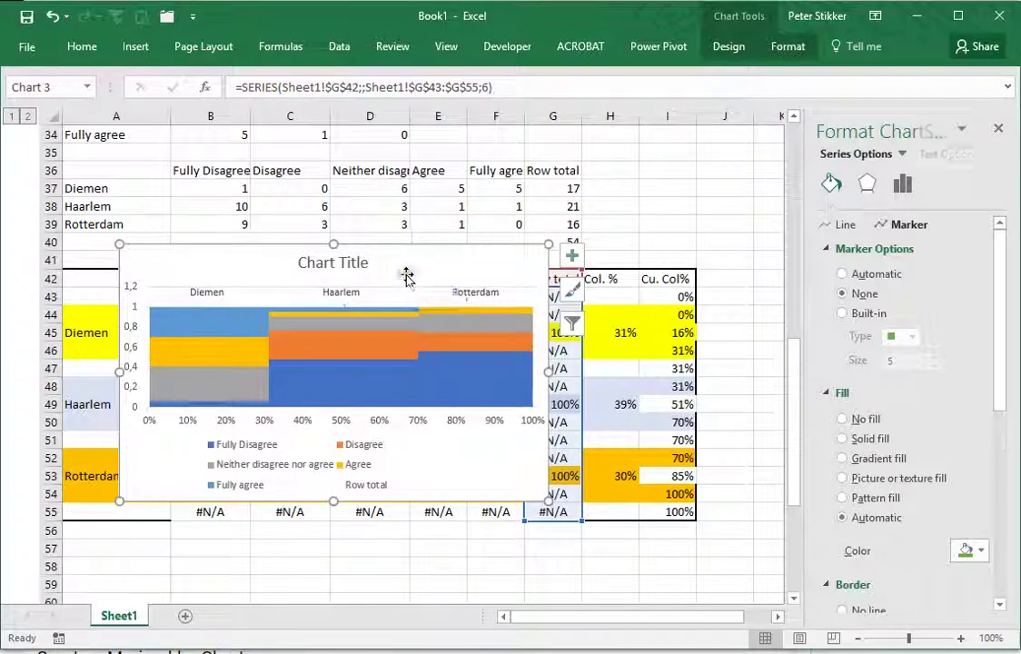
click(620, 230)
Format the chart's vertical axis numbers as Percentage with 0 decimals, following step 22 of the instruction list
scroll(620, 231, up, 4)
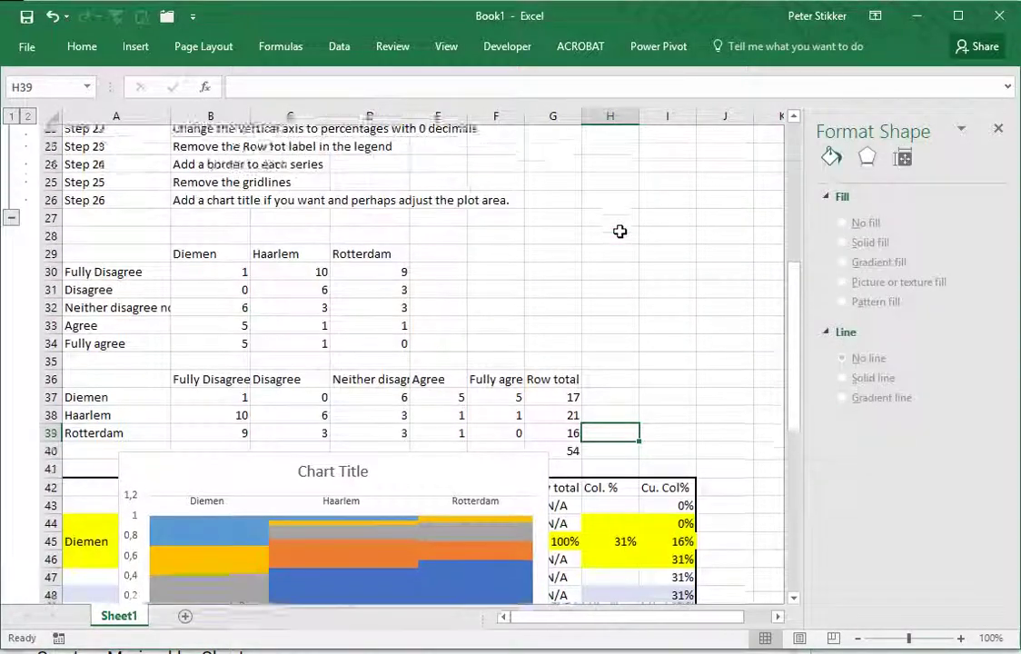
scroll(620, 231, up, 2)
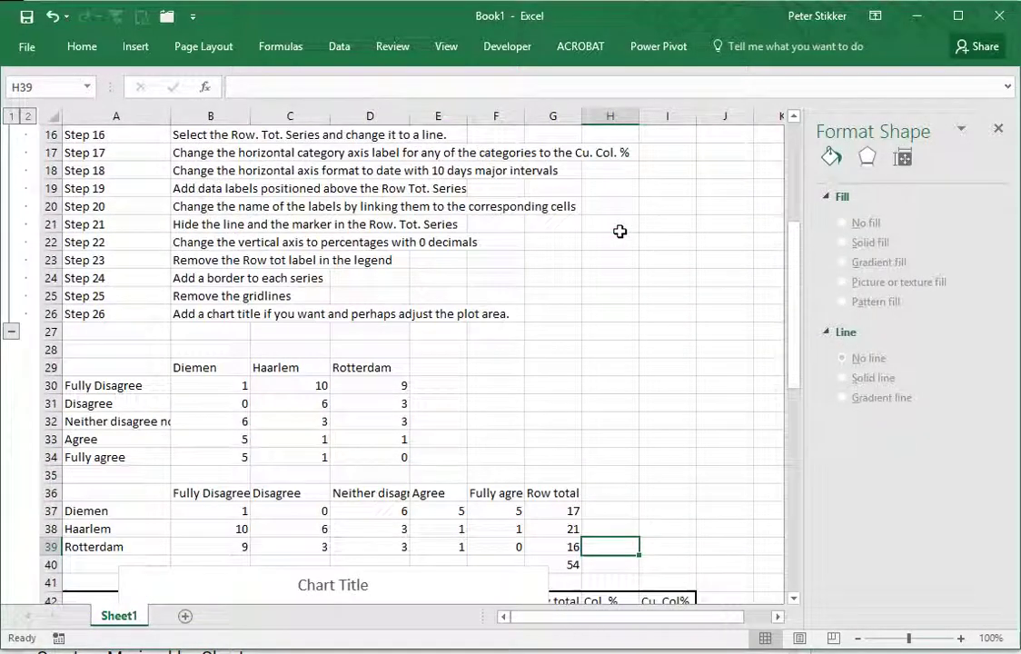
click(194, 246)
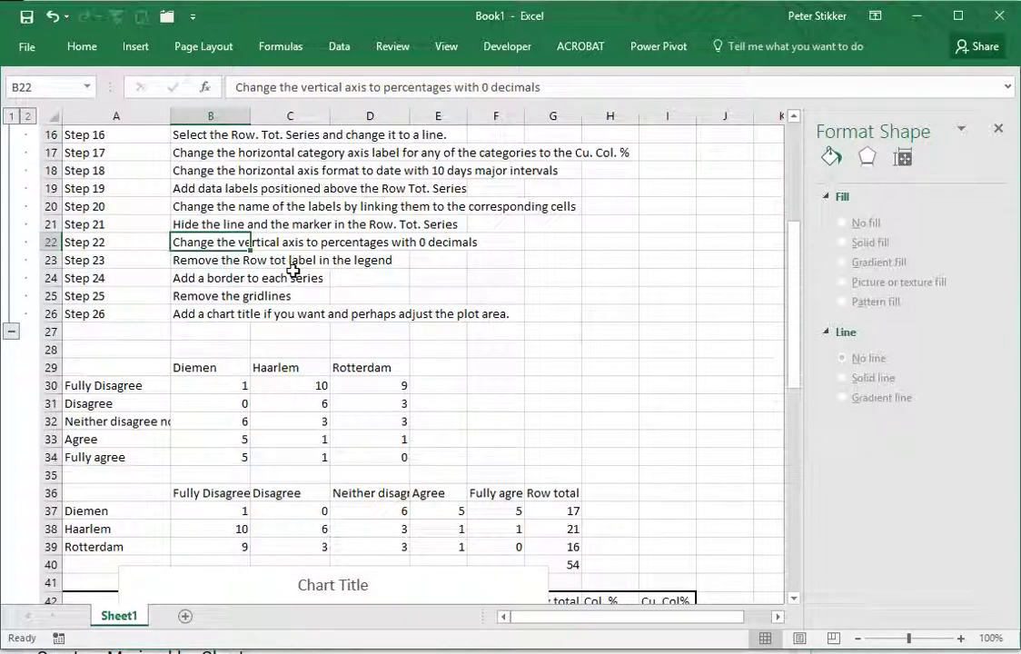
scroll(293, 271, down, 6)
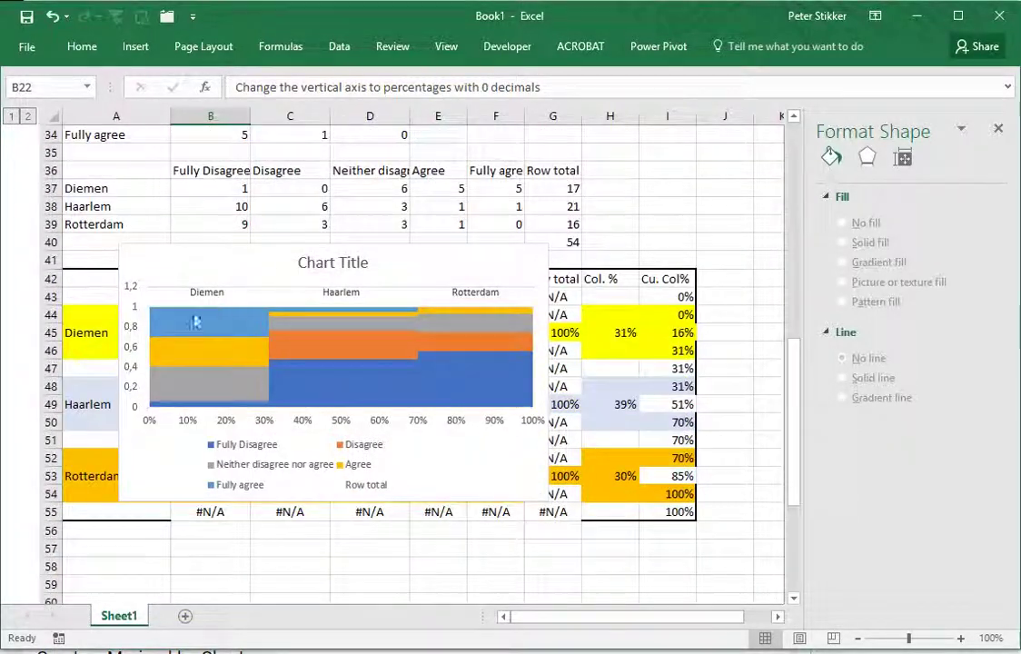
double_click(131, 329)
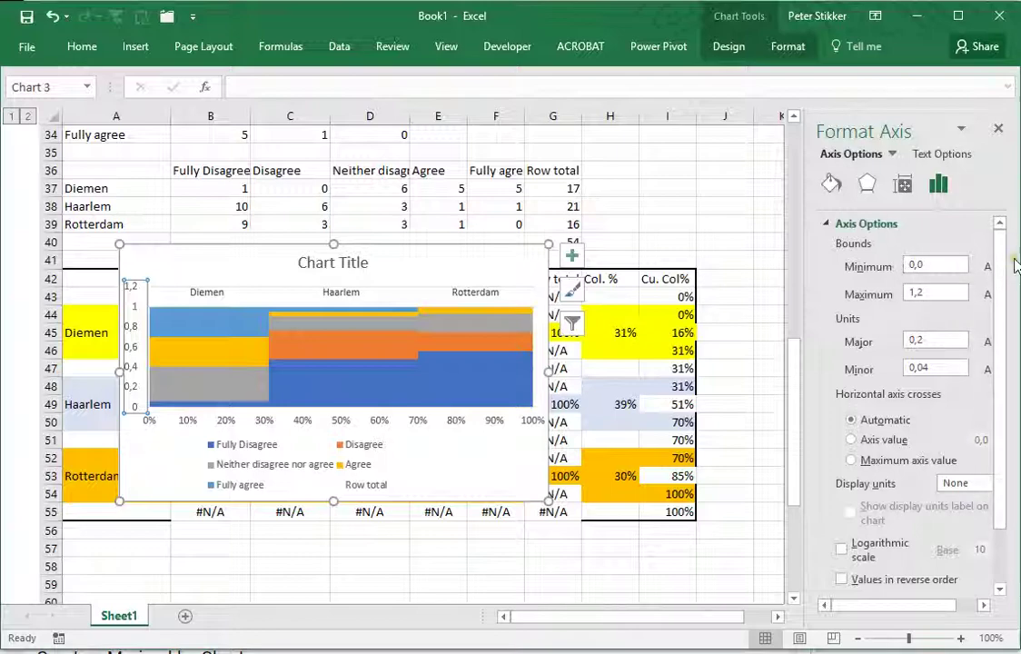
drag(1015, 256, 1020, 255)
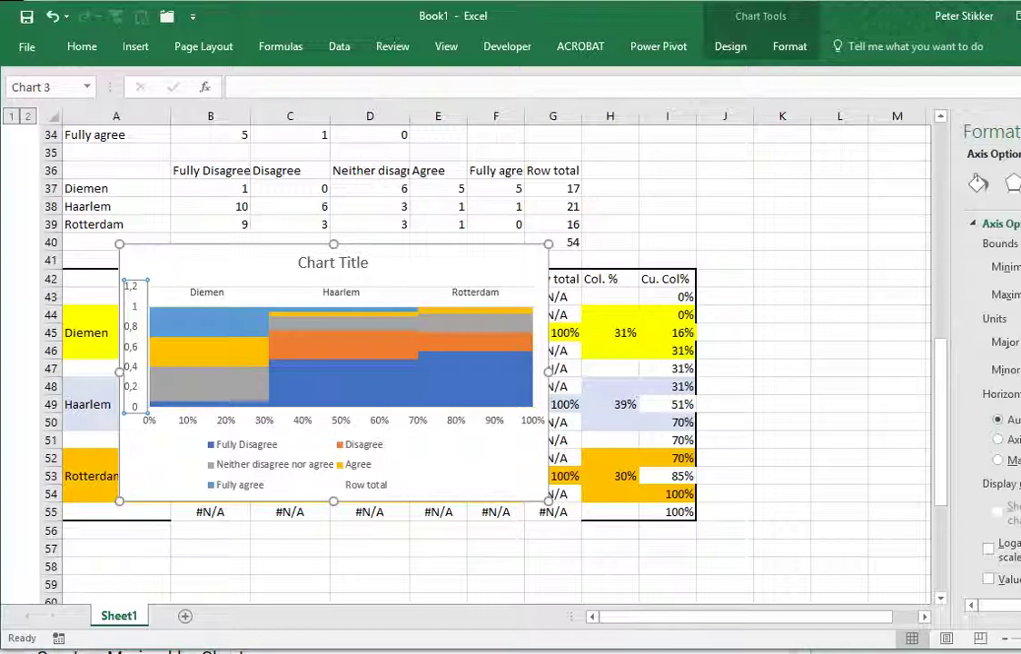
scroll(995, 409, down, 3)
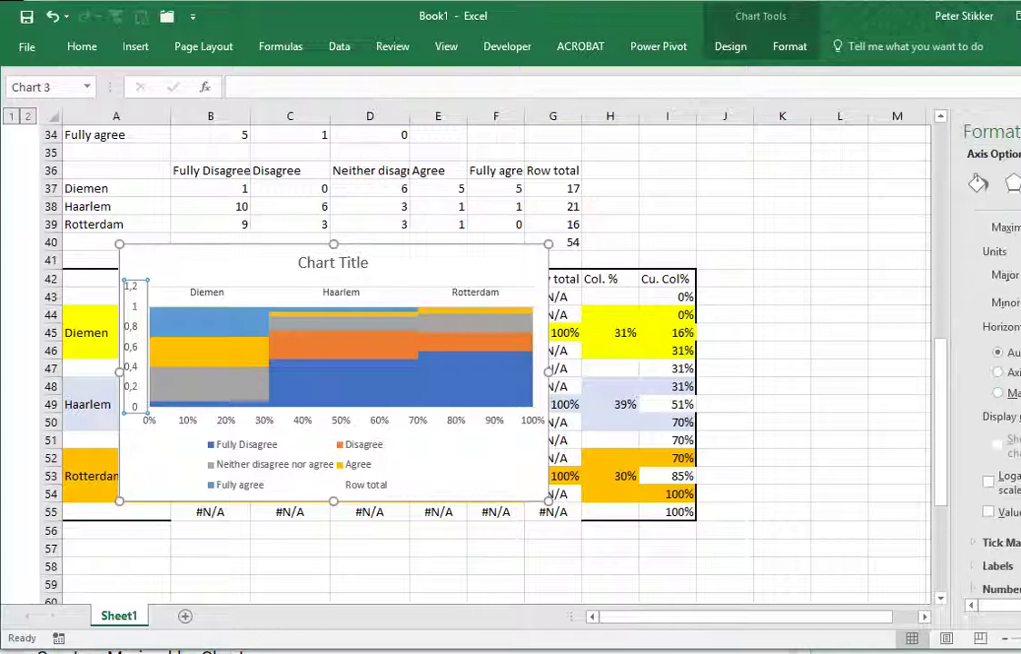
click(976, 590)
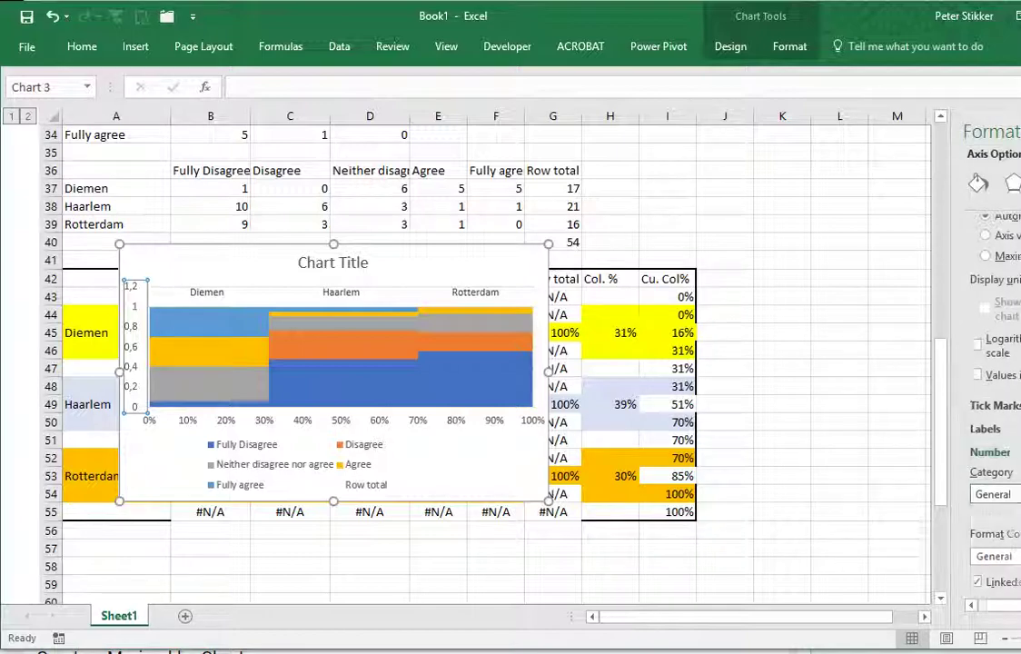
click(1000, 495)
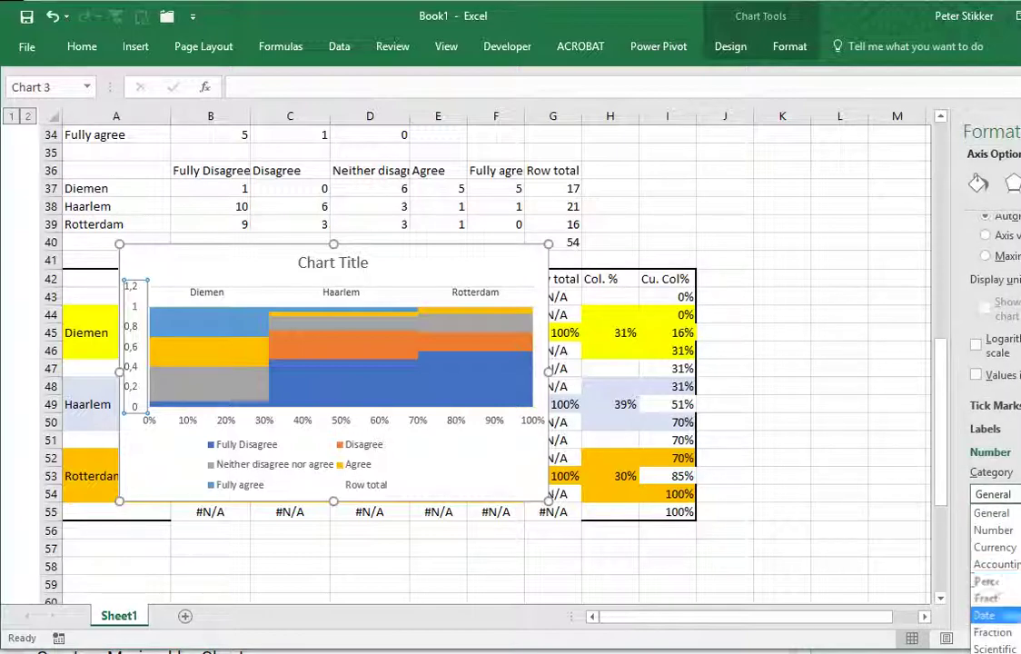
click(996, 615)
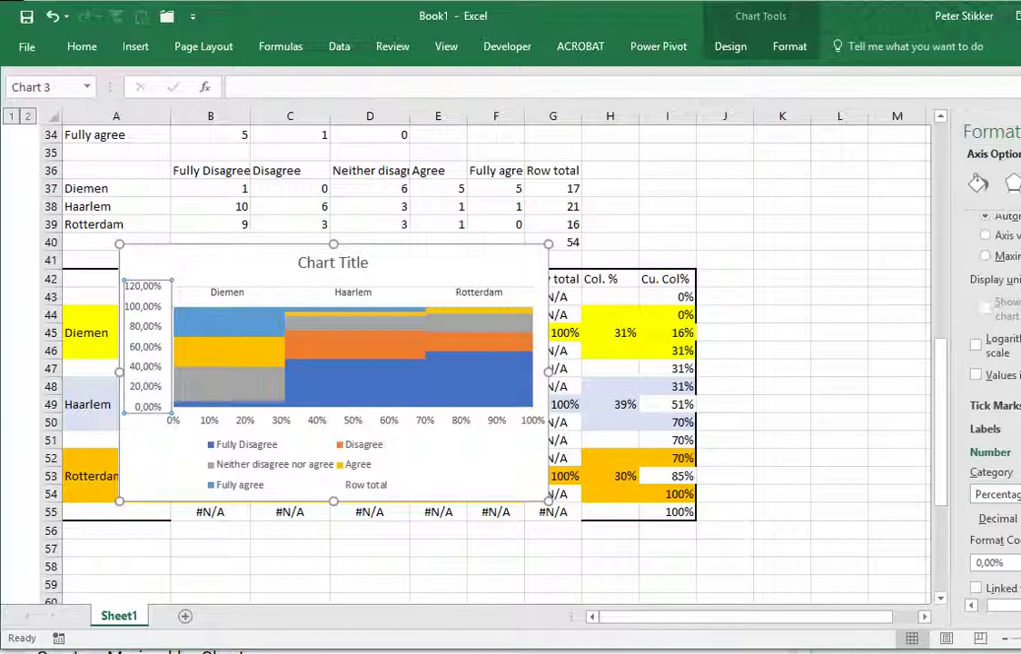
key(Return)
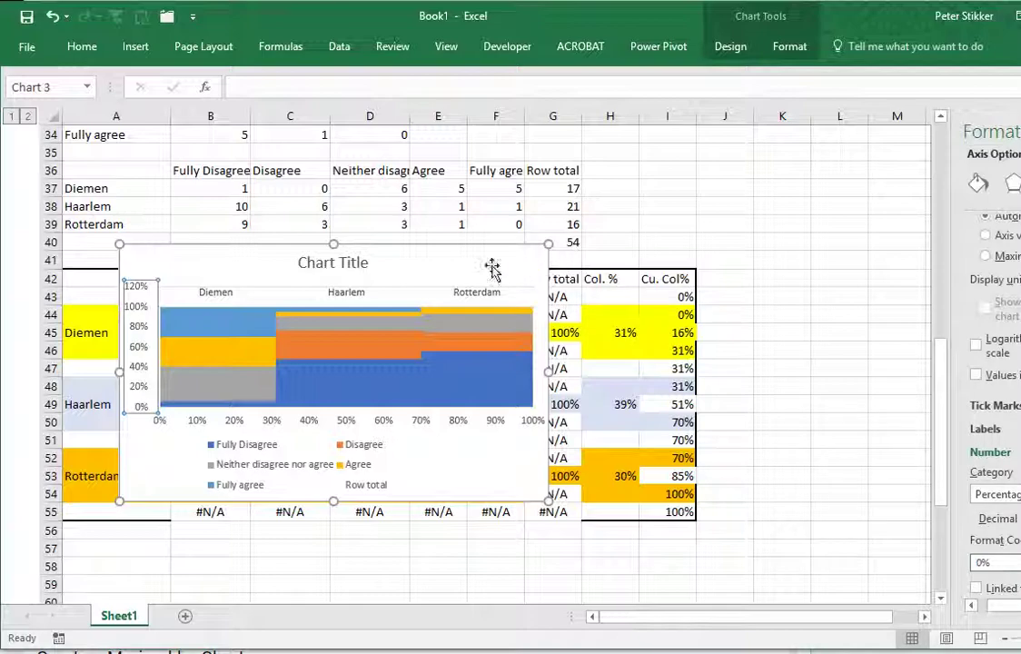
click(718, 258)
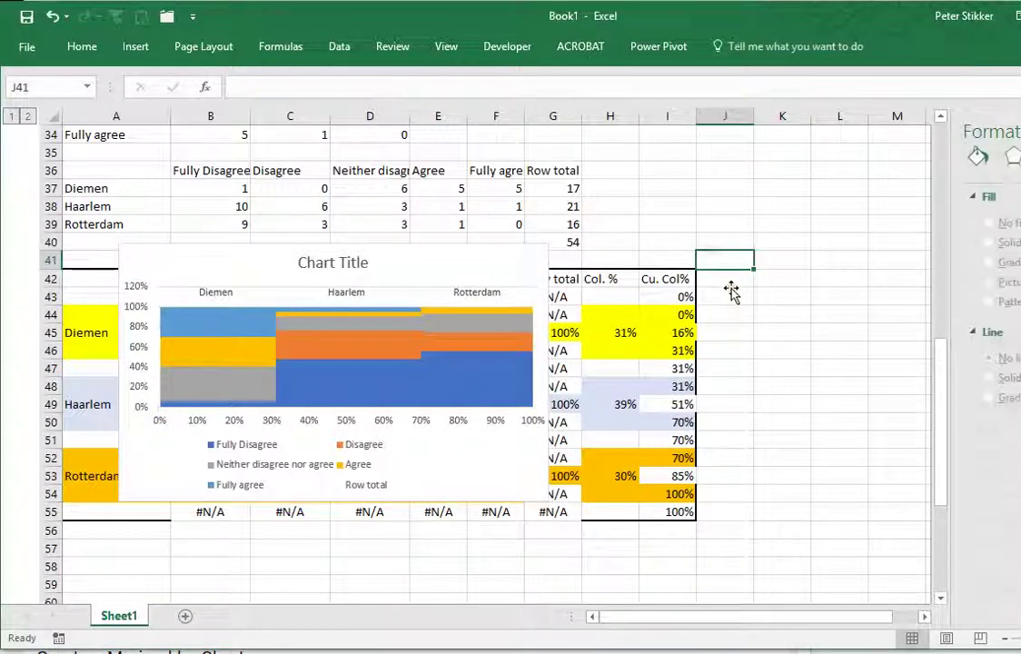
Remove the Row total entry from the chart legend, following step 23 of the instruction list
scroll(732, 291, up, 6)
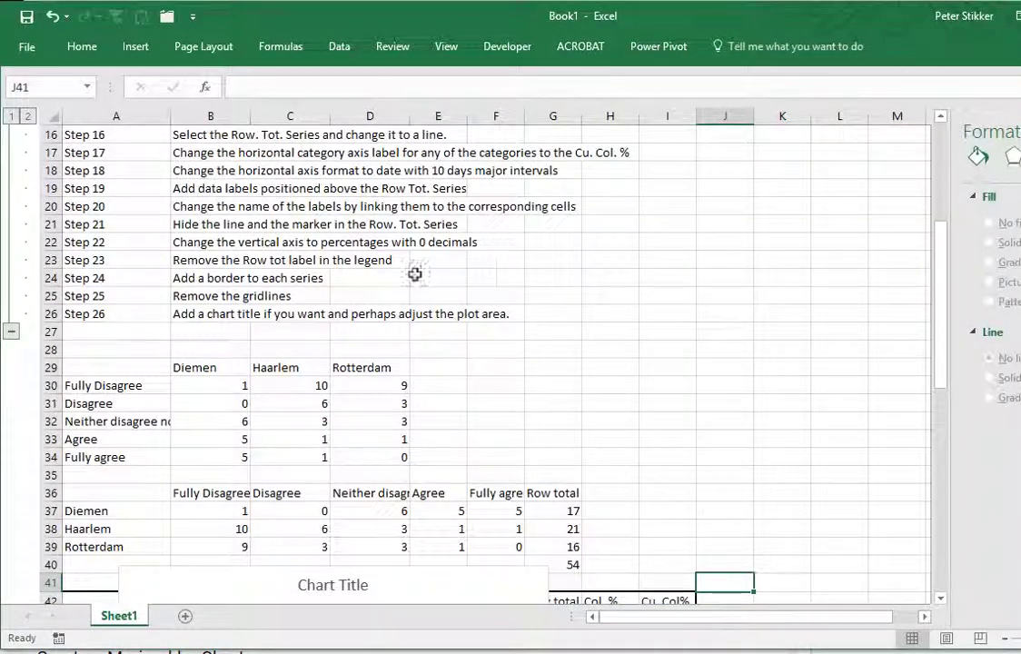
click(198, 261)
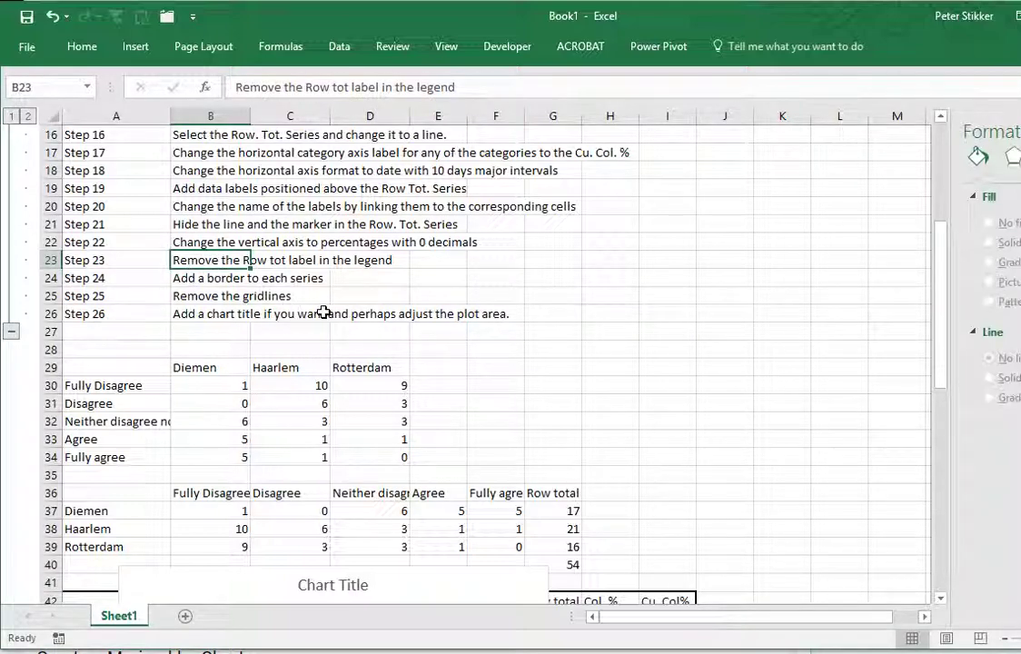
scroll(324, 313, down, 8)
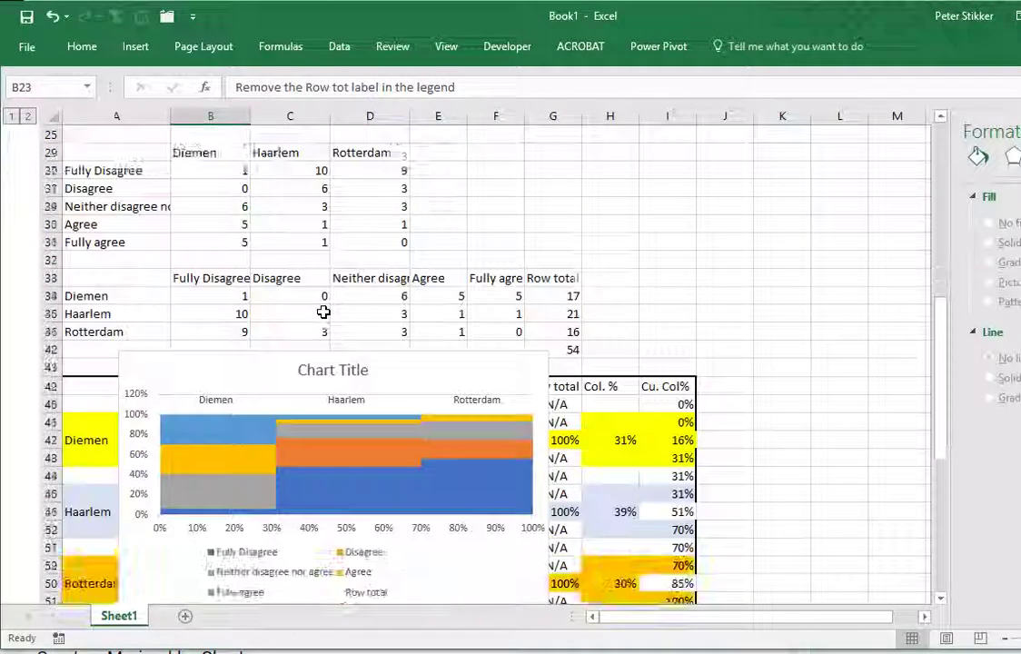
click(362, 380)
click(368, 382)
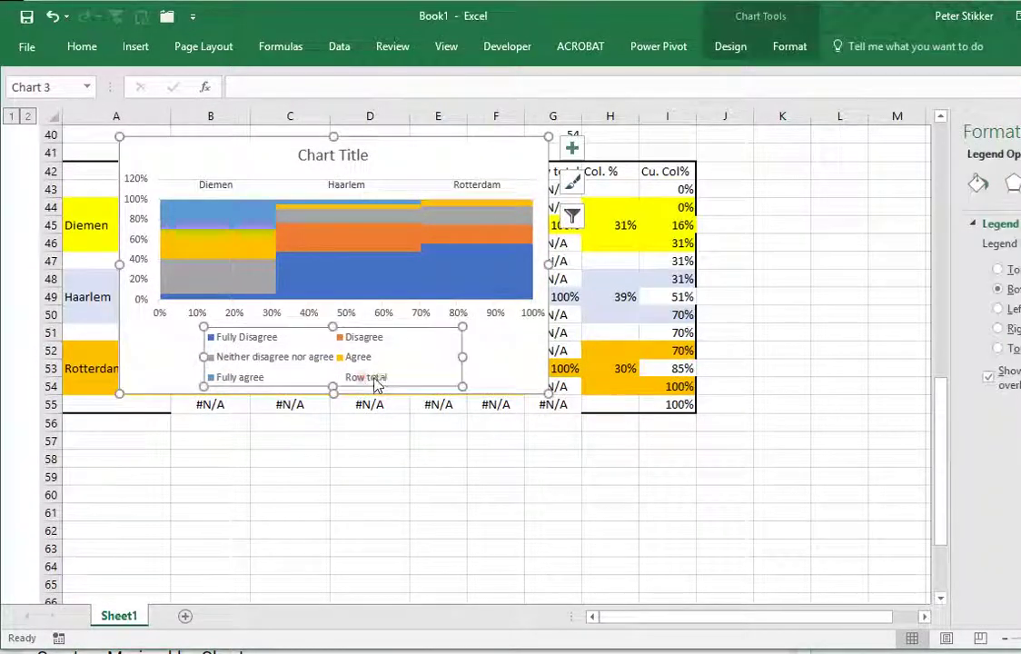
click(373, 382)
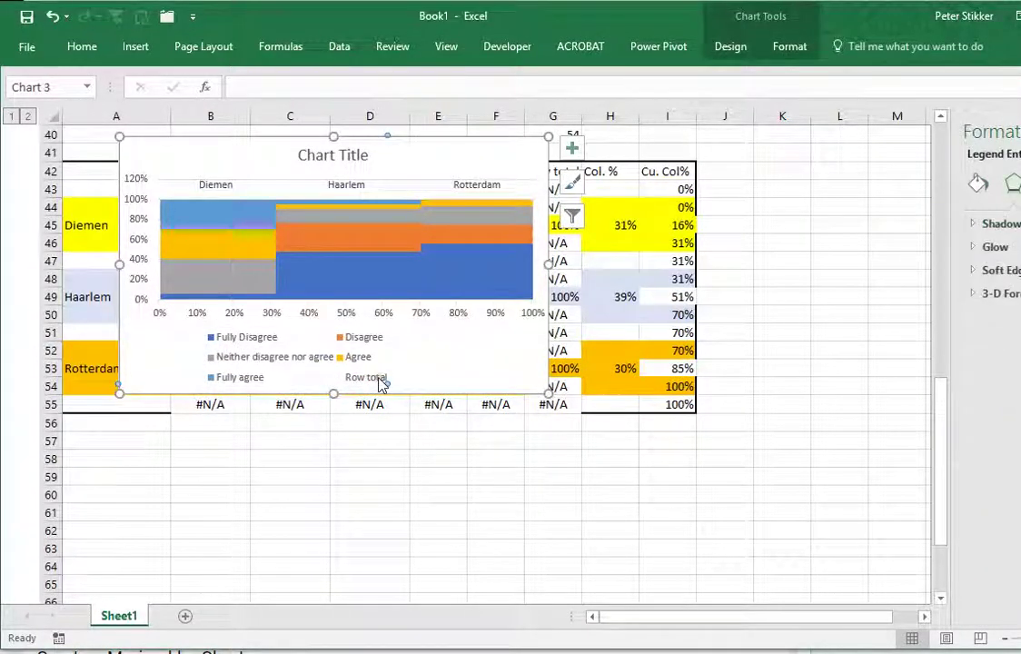
key(Delete)
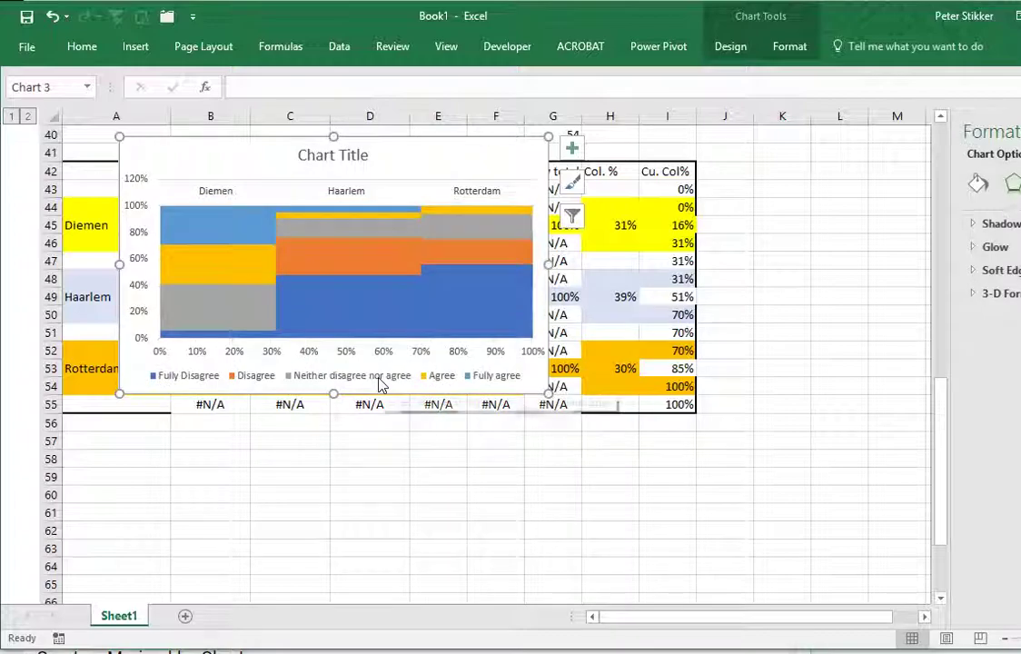
Give the Fully agree series a solid line border, following step 24 of the instruction list
scroll(385, 250, up, 6)
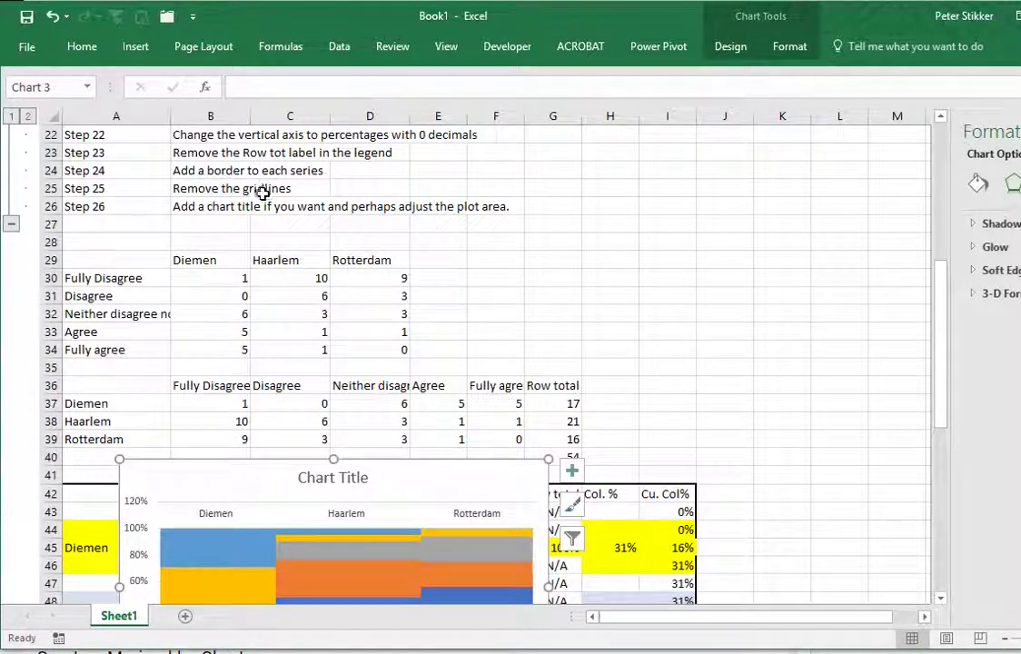
scroll(290, 221, down, 1)
scroll(290, 221, down, 4)
click(221, 336)
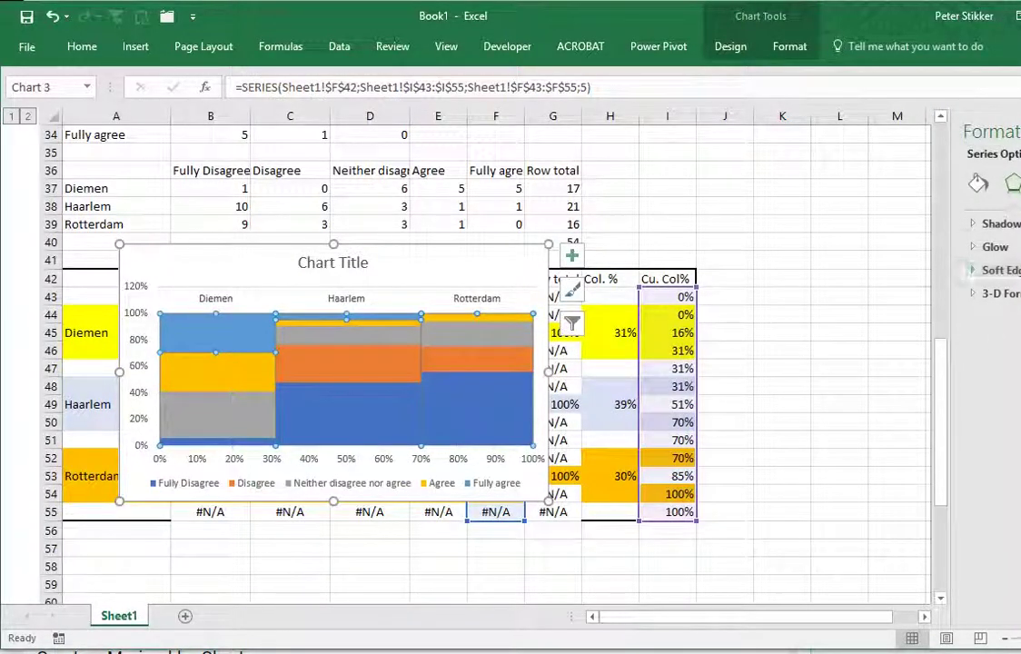
click(995, 198)
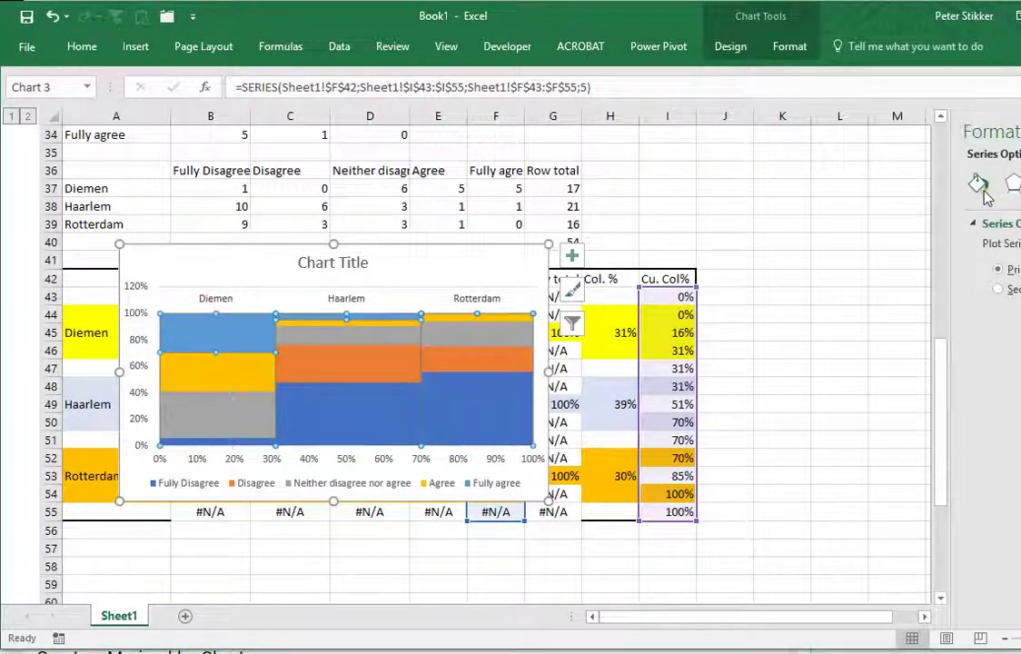
click(979, 186)
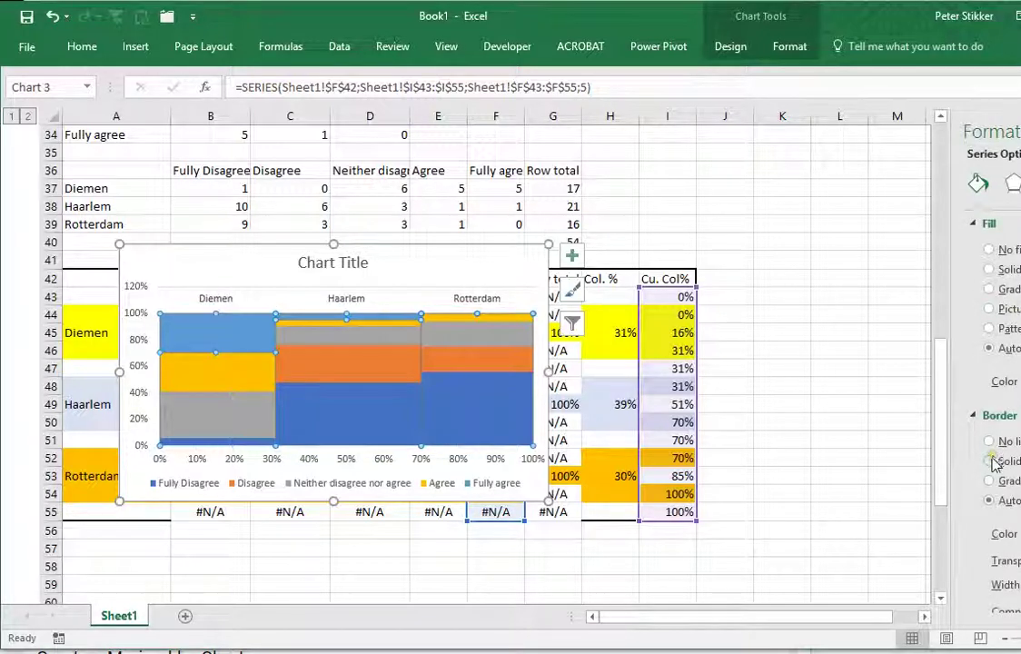
click(990, 461)
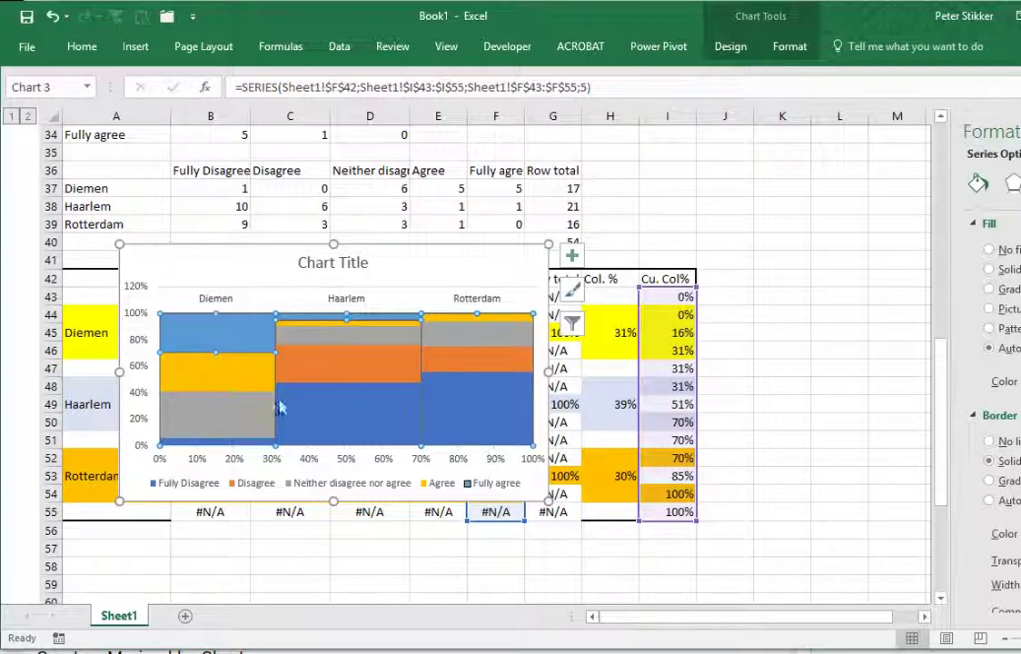
Apply solid line borders to the Agree, Neither disagree nor agree, and Disagree series
click(205, 376)
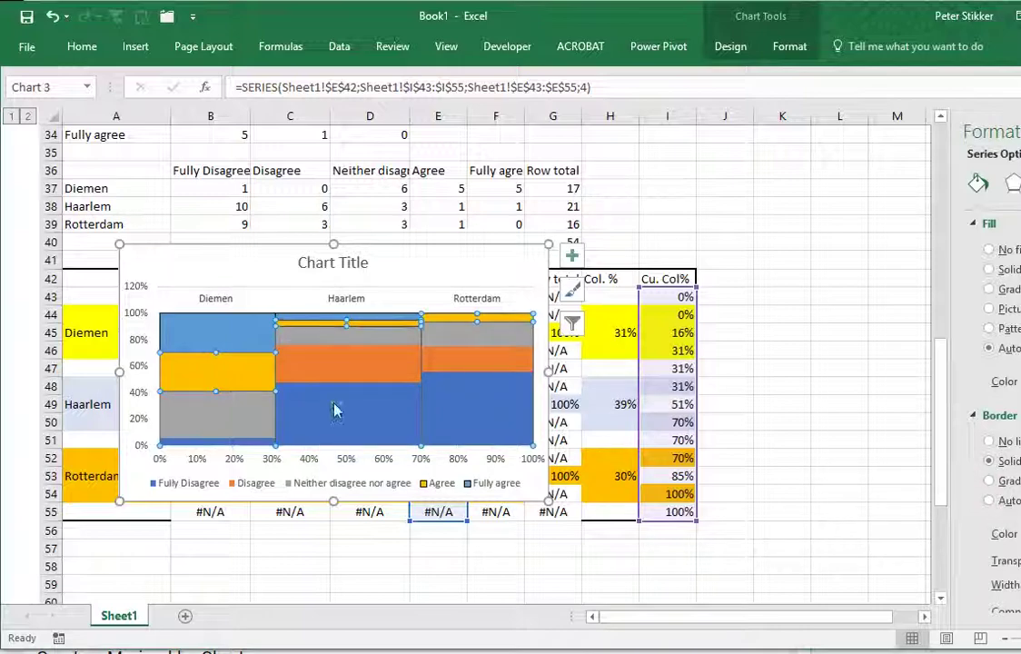
click(337, 337)
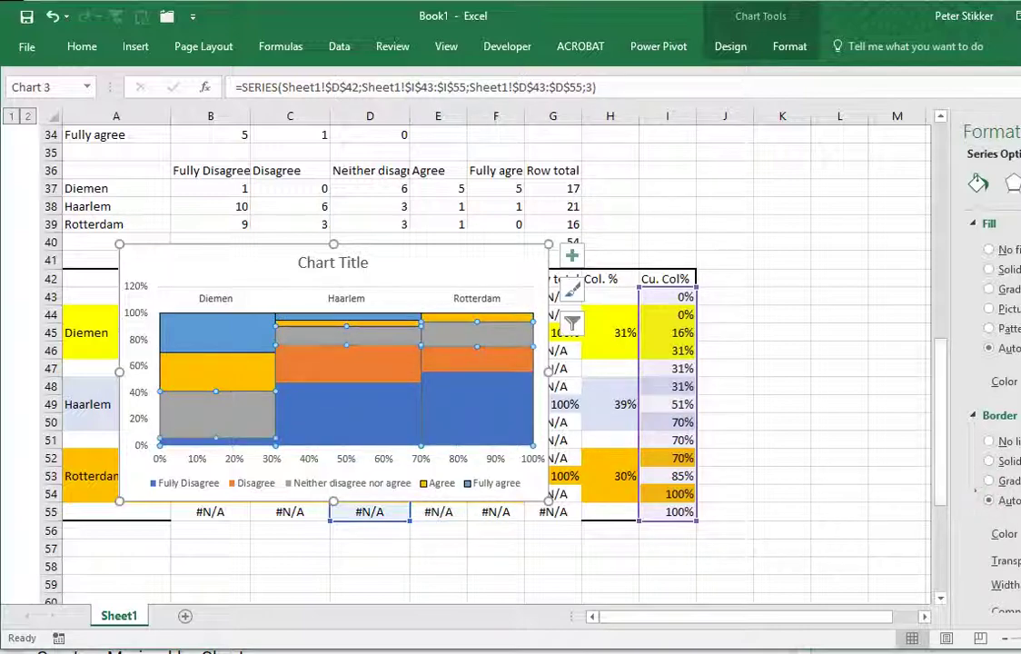
click(1000, 462)
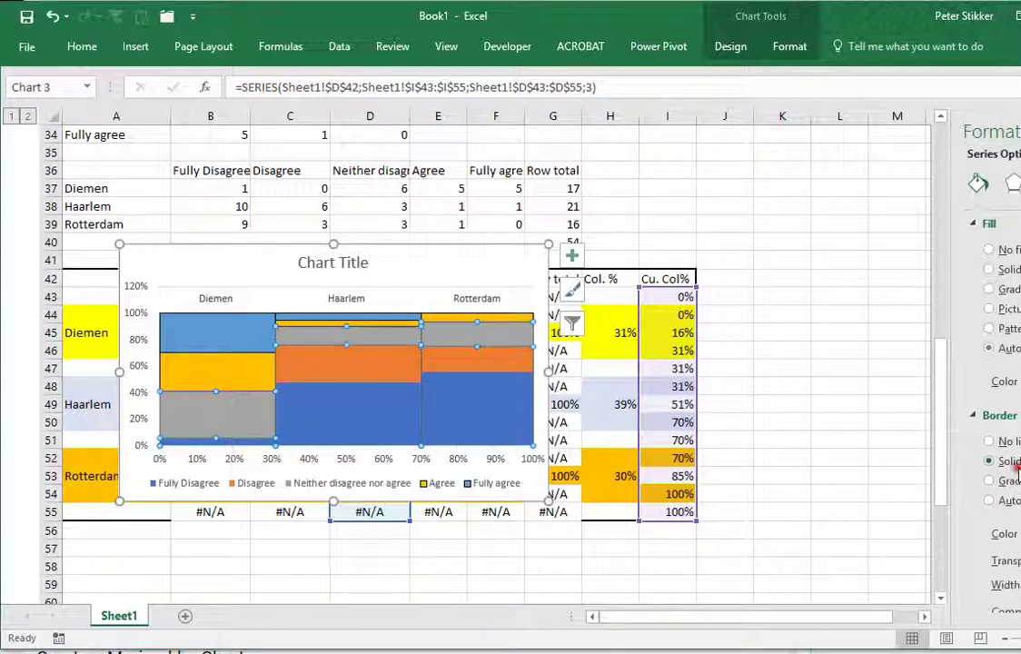
click(320, 367)
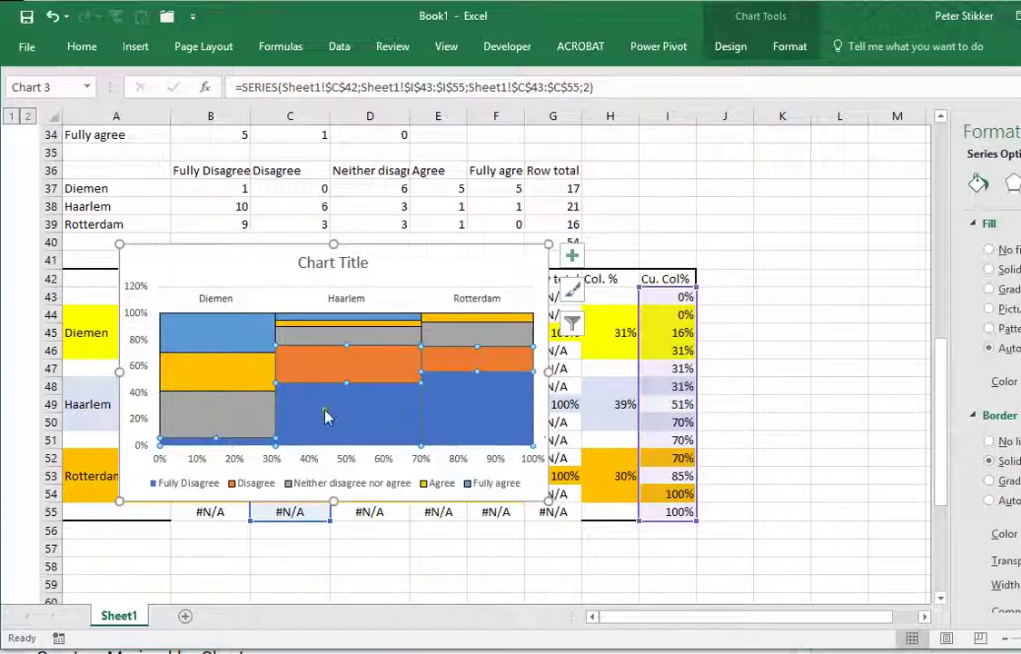
Apply a solid line border to the Fully Disagree series and deselect the chart
click(286, 391)
click(1001, 462)
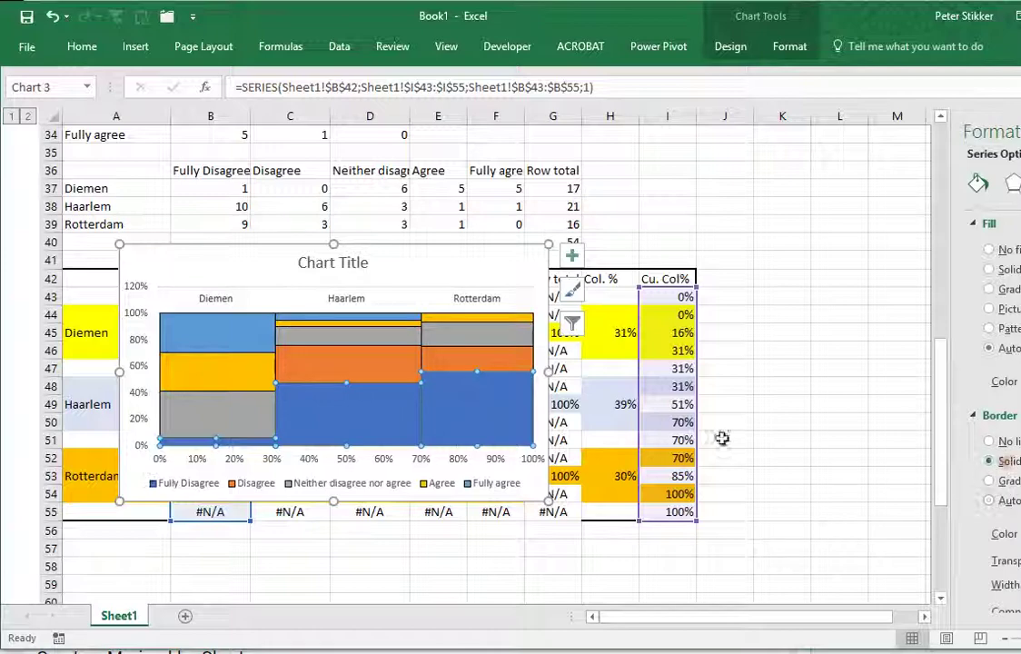
click(410, 291)
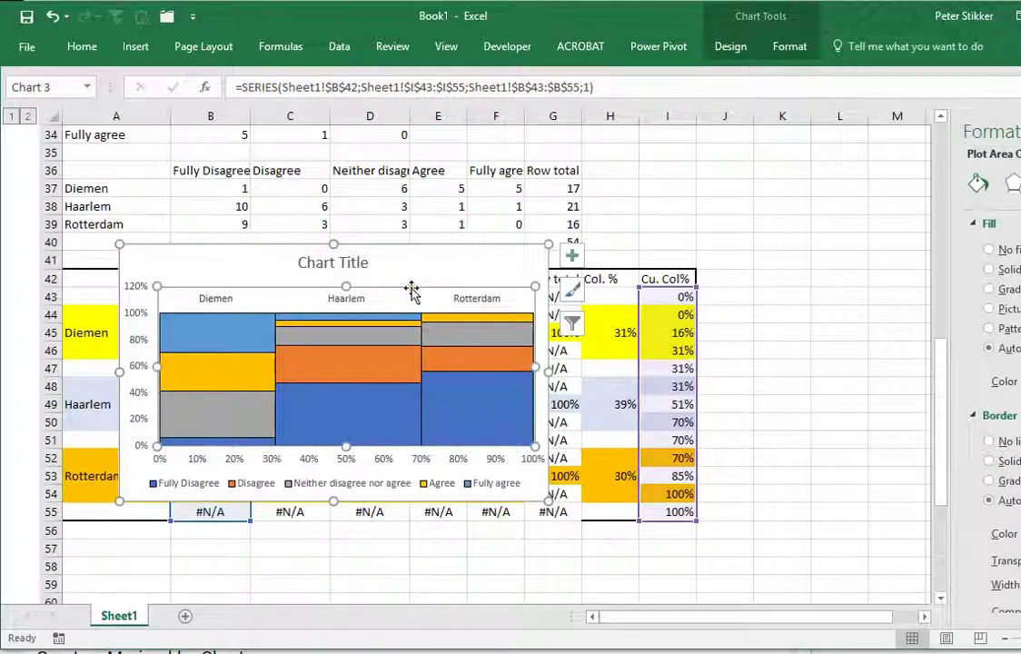
click(716, 279)
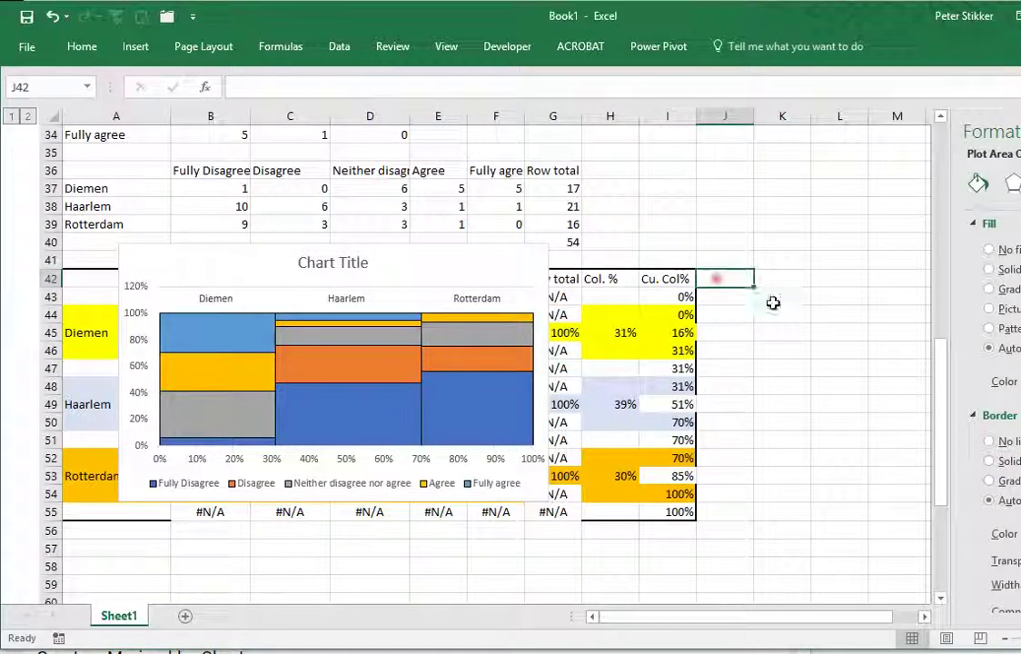
Check the remaining instructions, steps 25 and 26, and delete the chart title placeholder from the Marimekko chart
scroll(442, 271, up, 3)
scroll(442, 271, up, 2)
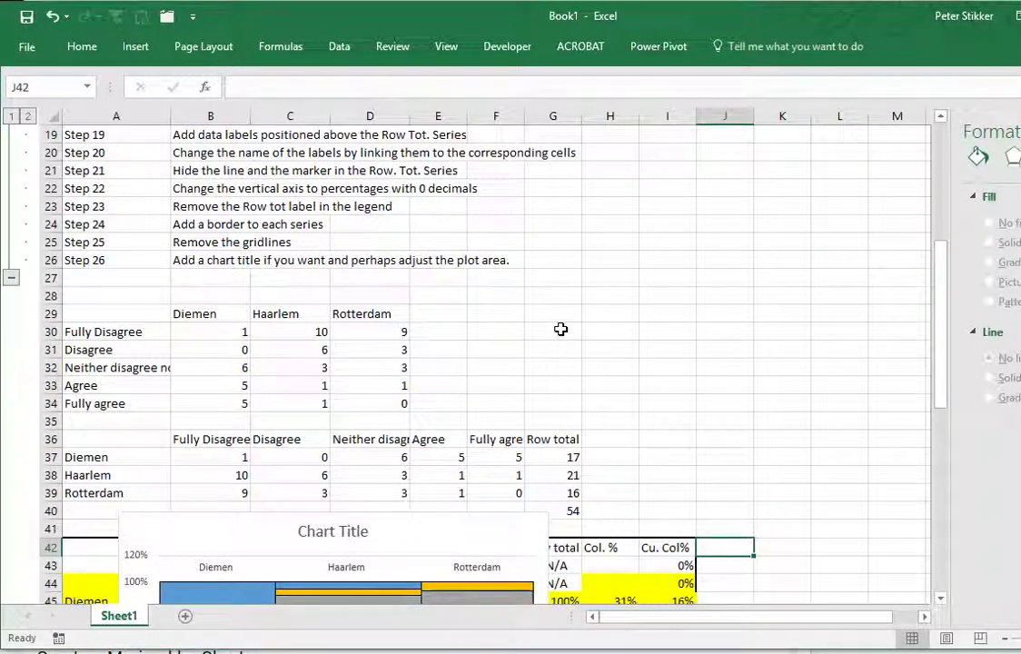
scroll(560, 329, down, 4)
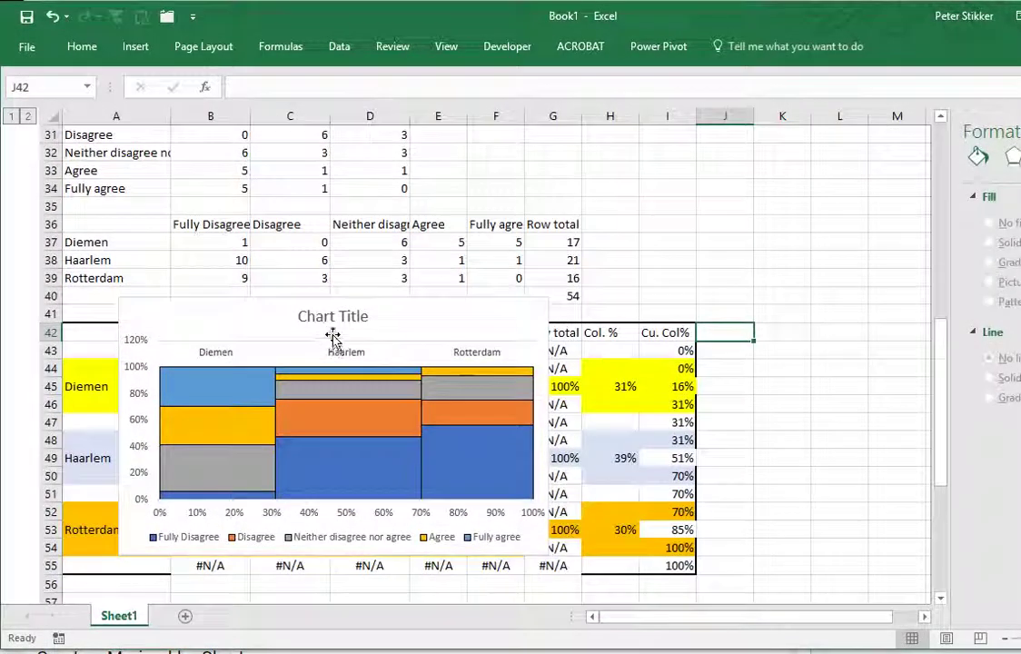
click(335, 319)
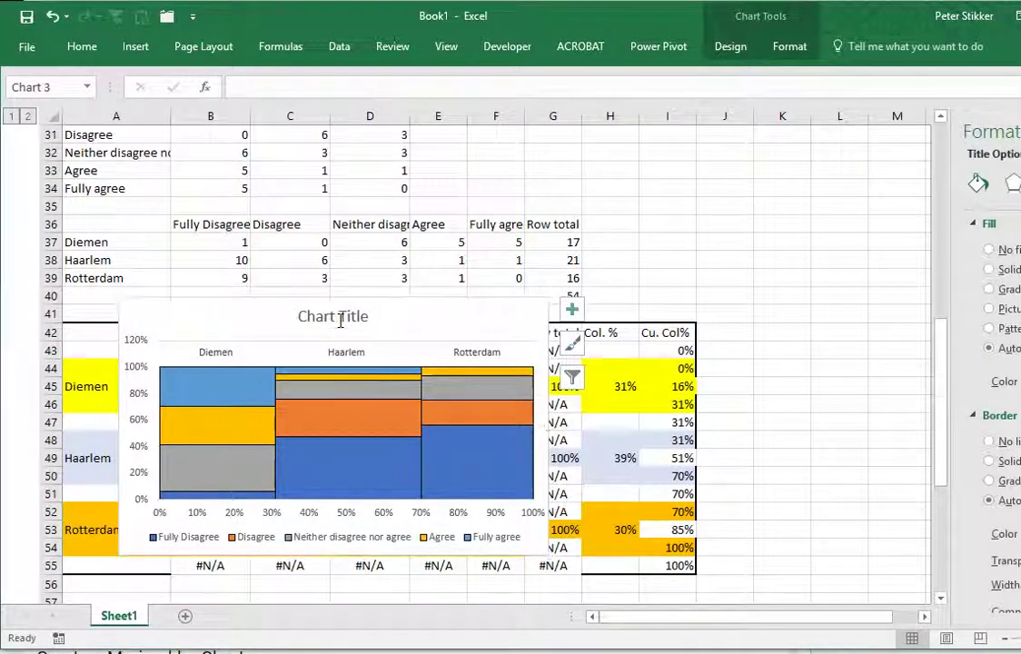
key(Delete)
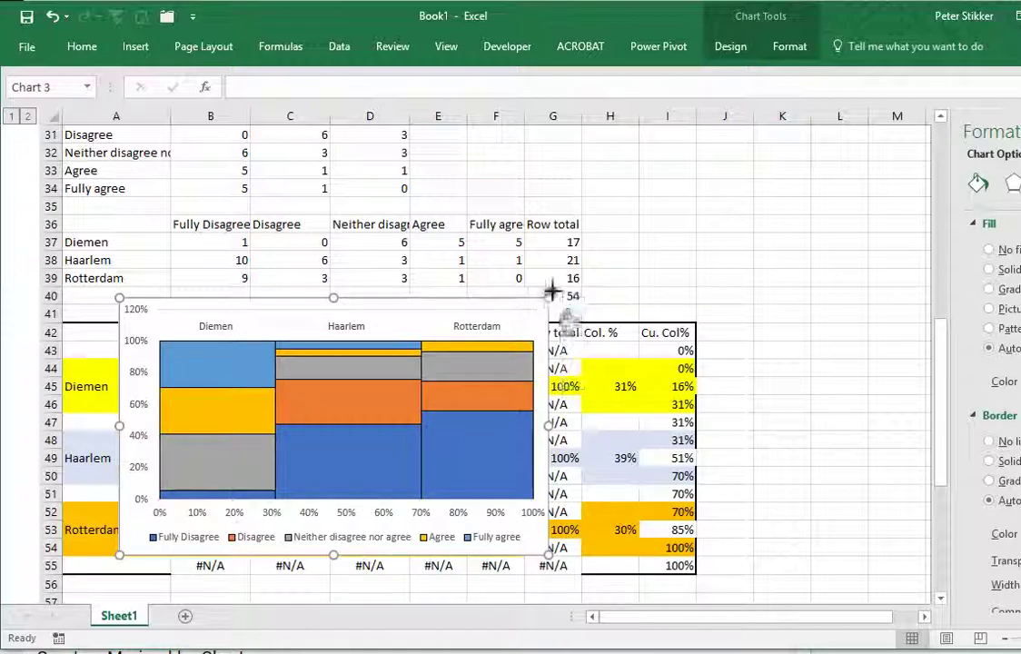